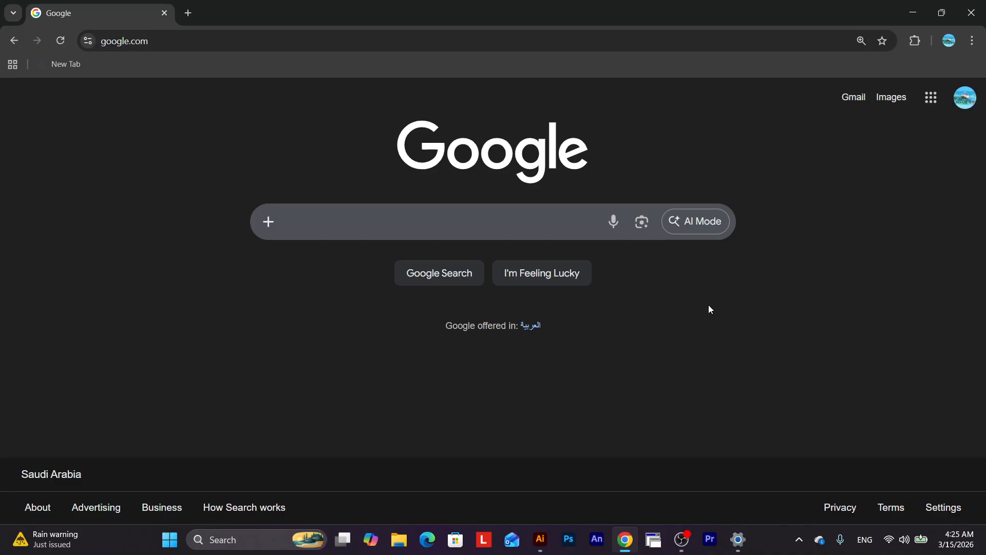
# Search Google for "chanachur packet design" and show the image results.
pyautogui.click(351, 226)
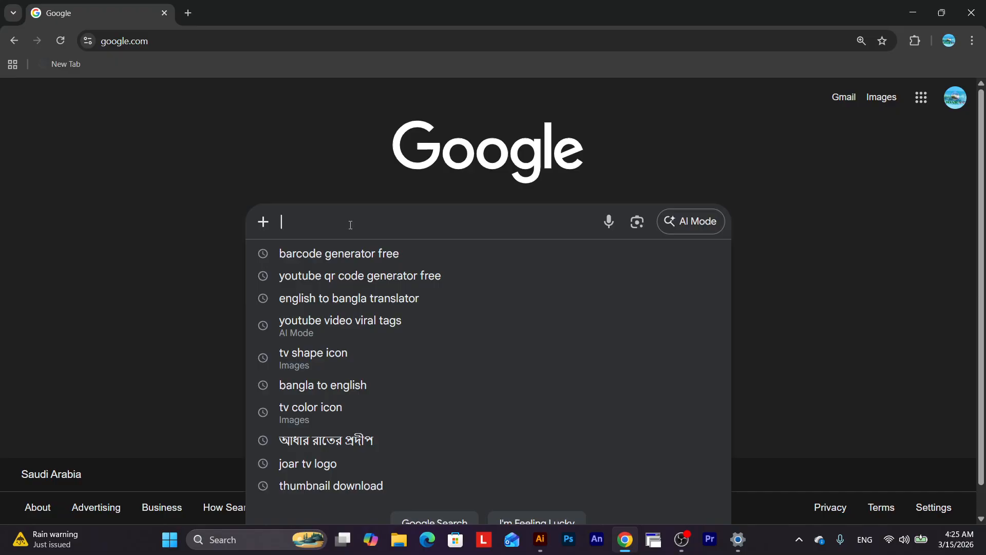
pyautogui.write('chana')
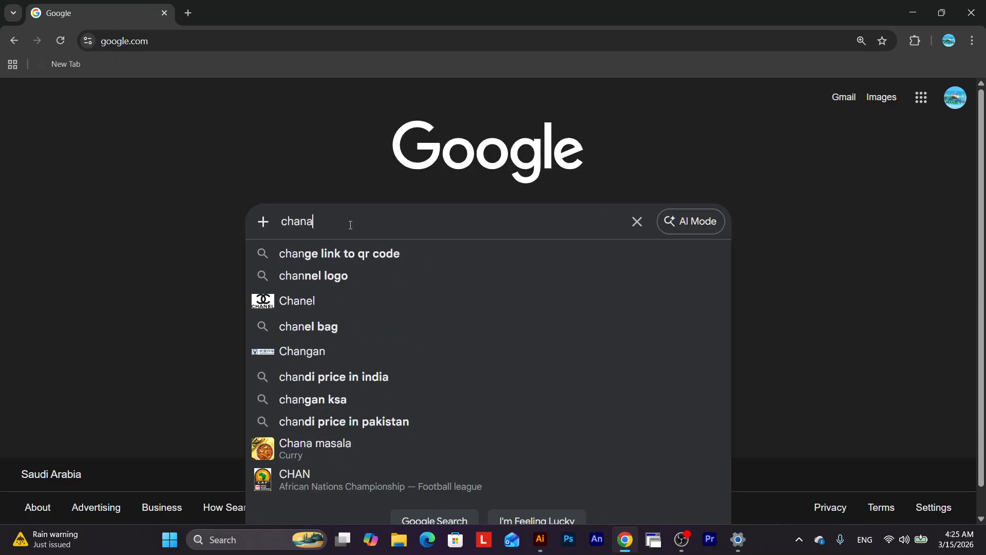
pyautogui.write('chur pa')
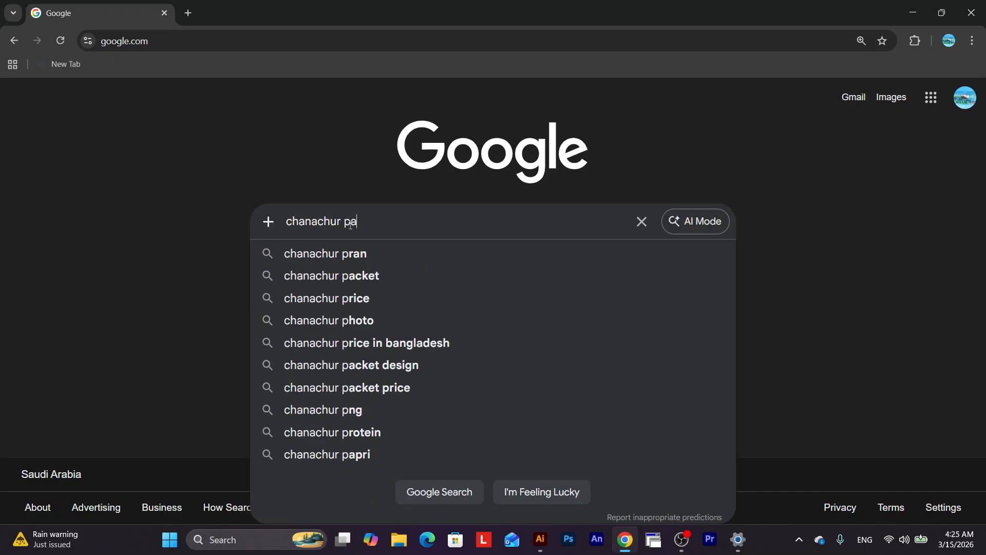
pyautogui.write('ket')
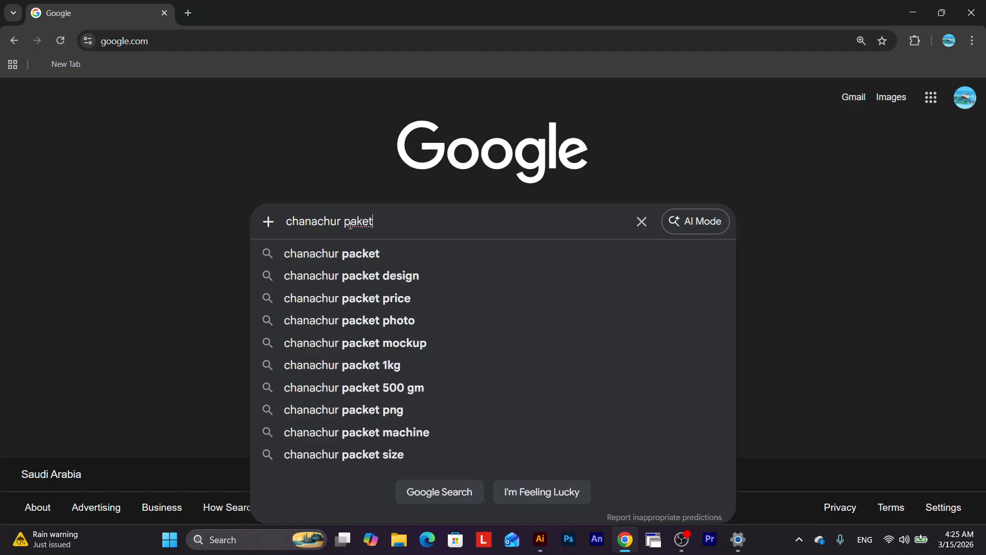
pyautogui.press('Down')
pyautogui.press('Down')
pyautogui.press('Return')
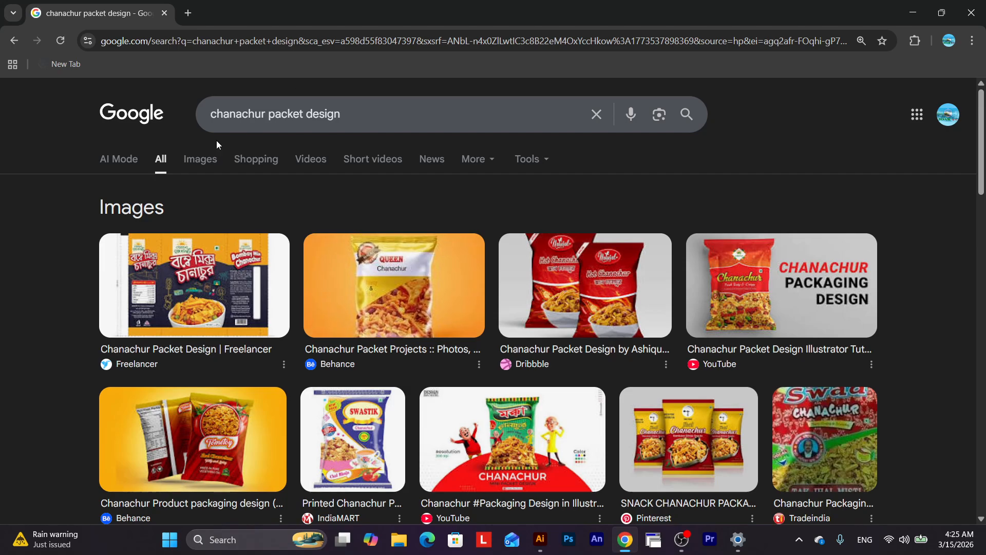
pyautogui.click(202, 162)
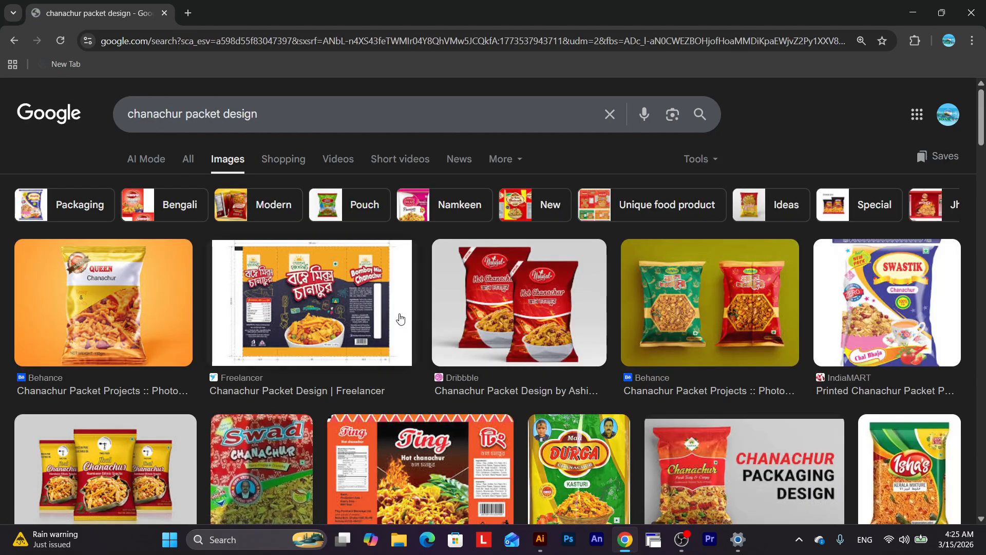
# Examine the chanachur packet designs for reference, and preview the Daraz packet with the yellow bowl along with its related images.
pyautogui.scroll(-3, 542, 339)
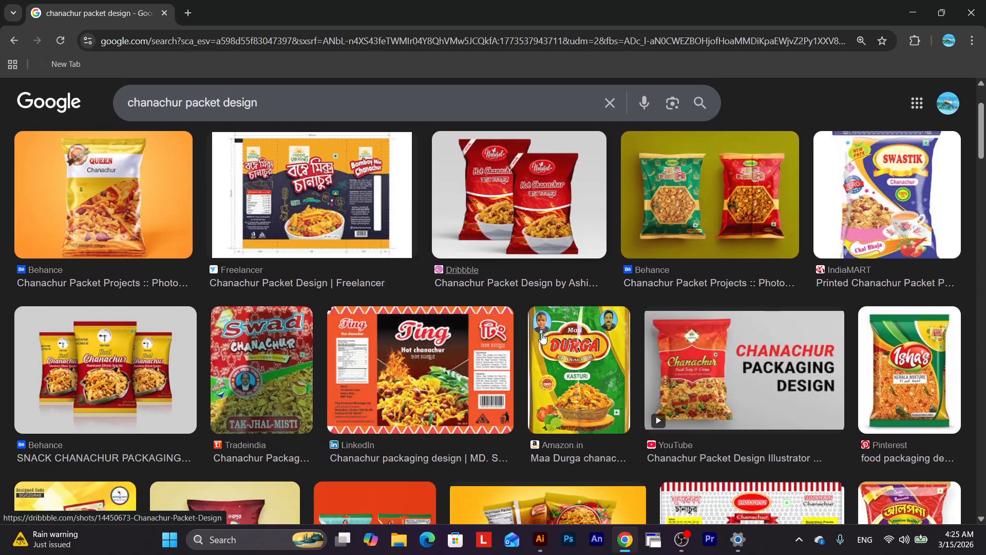
pyautogui.scroll(-10, 523, 331)
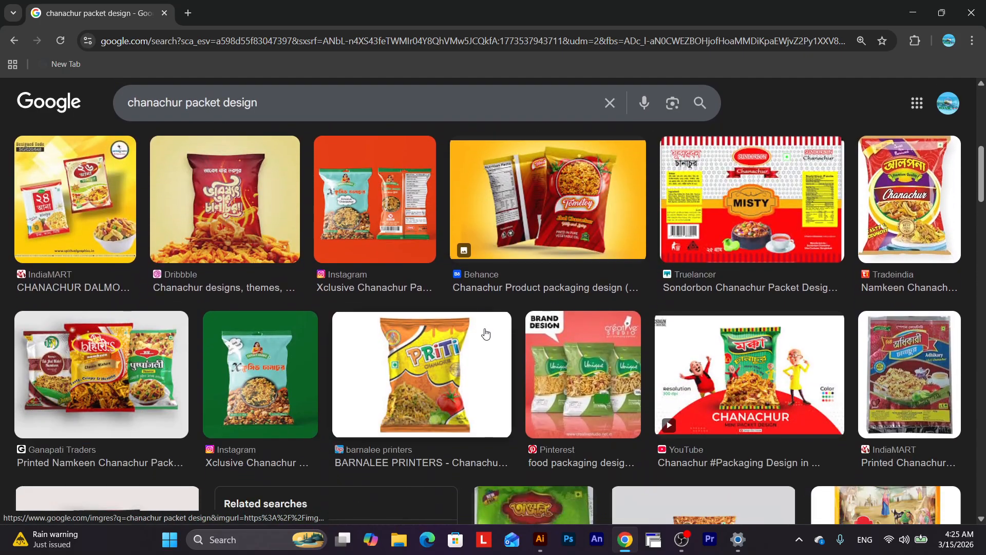
pyautogui.scroll(-11, 486, 333)
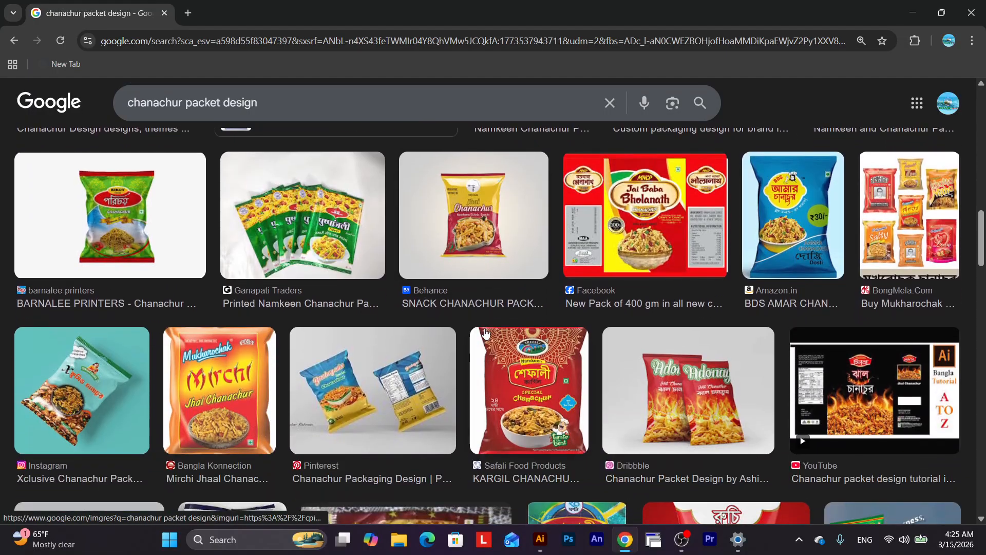
pyautogui.scroll(-13, 485, 333)
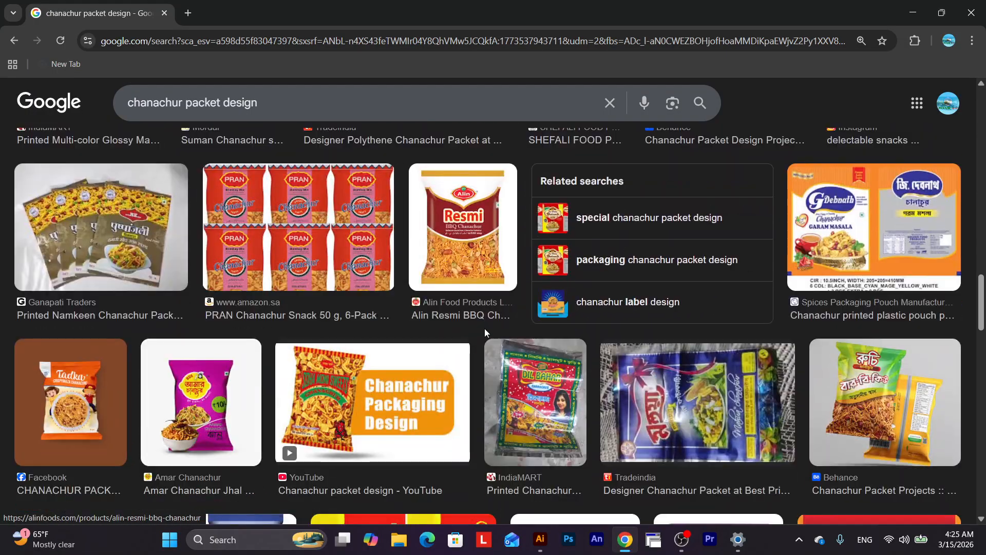
pyautogui.scroll(-3, 486, 333)
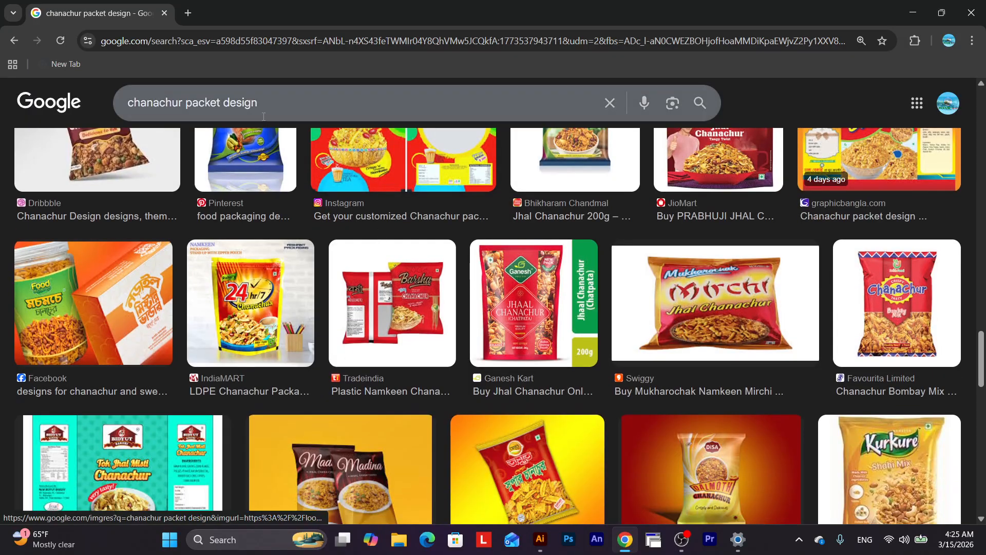
pyautogui.scroll(-1, 483, 366)
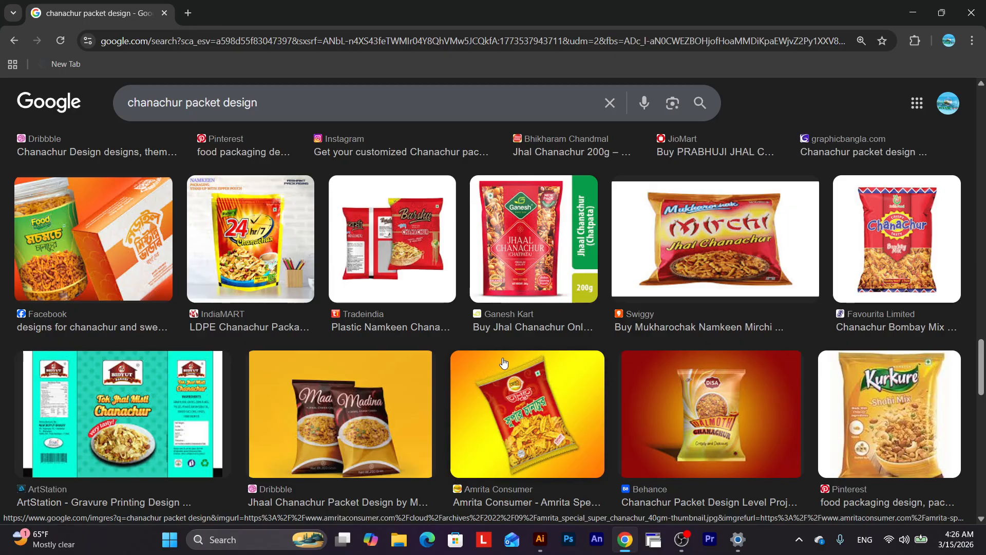
pyautogui.scroll(-6, 503, 362)
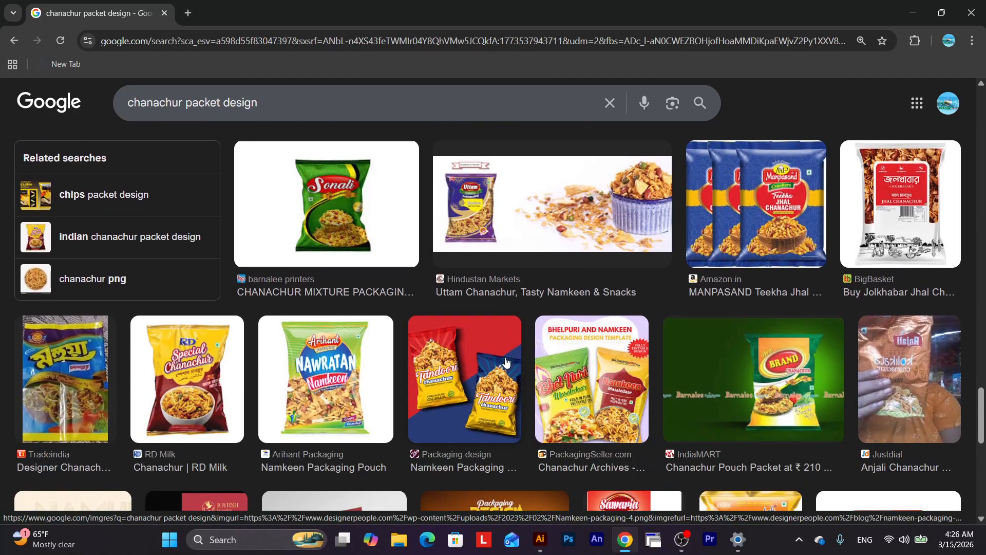
pyautogui.scroll(-4, 506, 362)
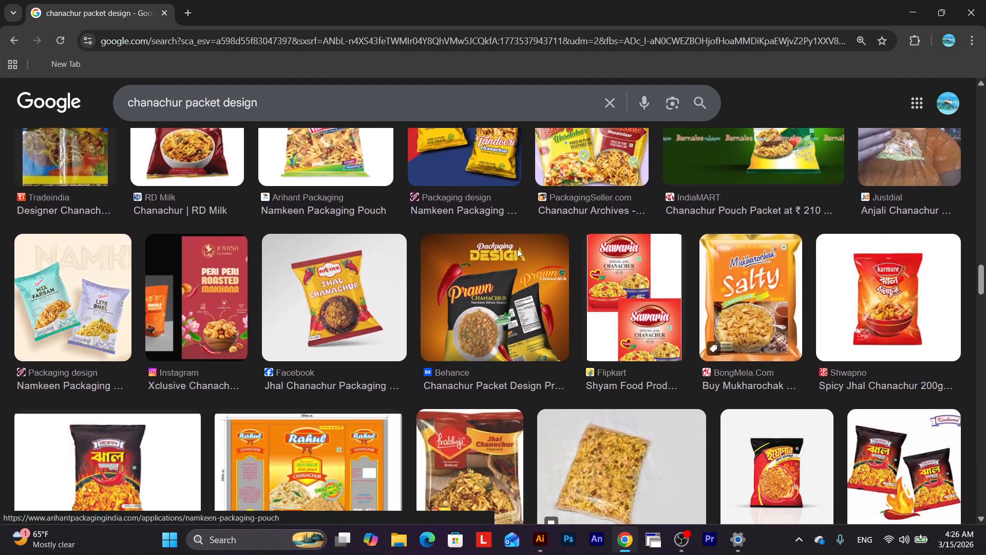
pyautogui.scroll(-4, 608, 286)
pyautogui.click(900, 419)
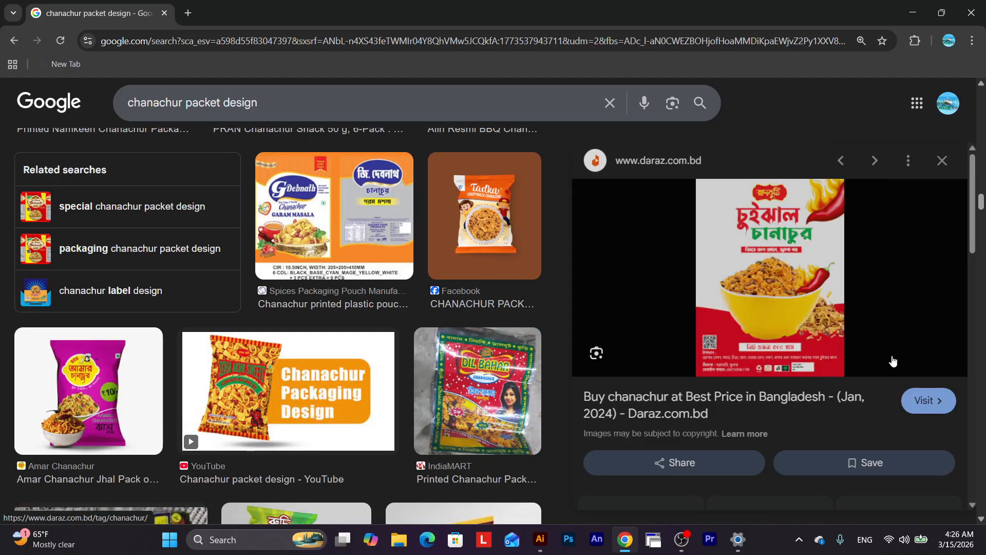
pyautogui.scroll(-5, 804, 377)
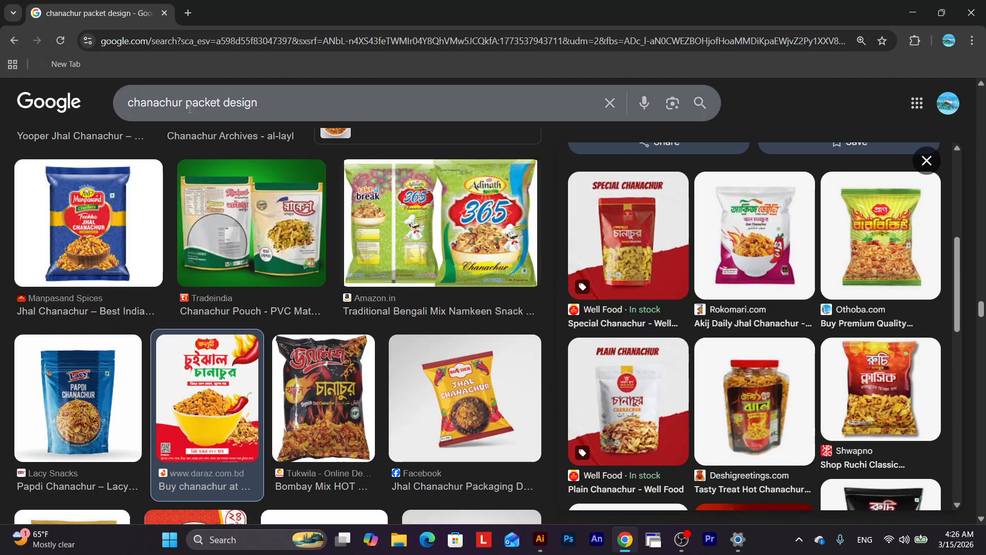
# Change the image search to "chanachur png image".
pyautogui.moveTo(186, 103); pyautogui.dragTo(461, 102)
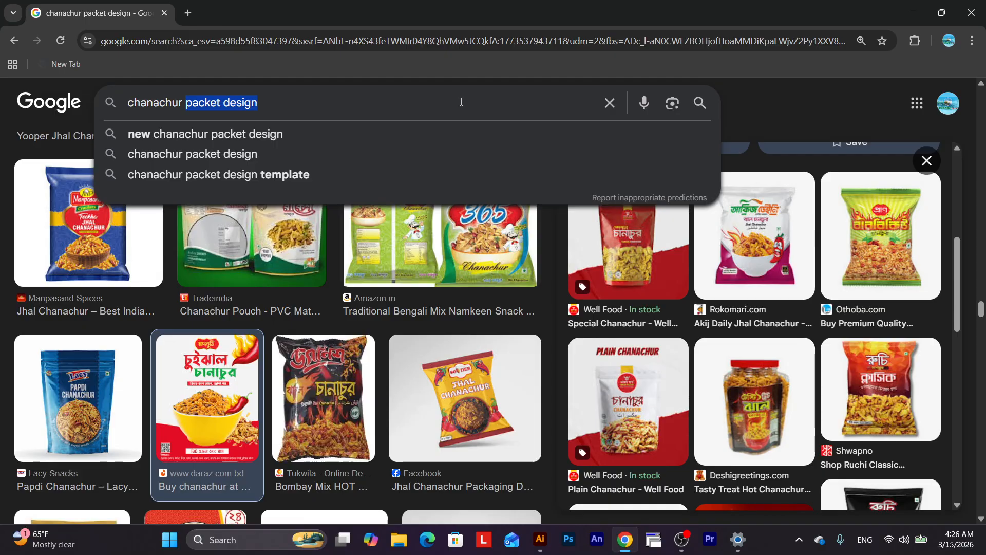
pyautogui.write('p')
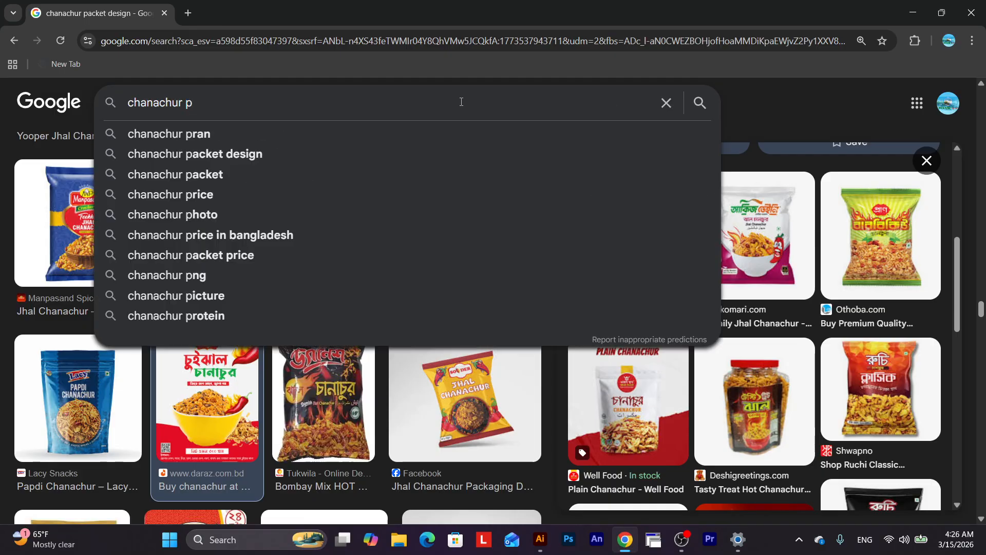
pyautogui.write('ng')
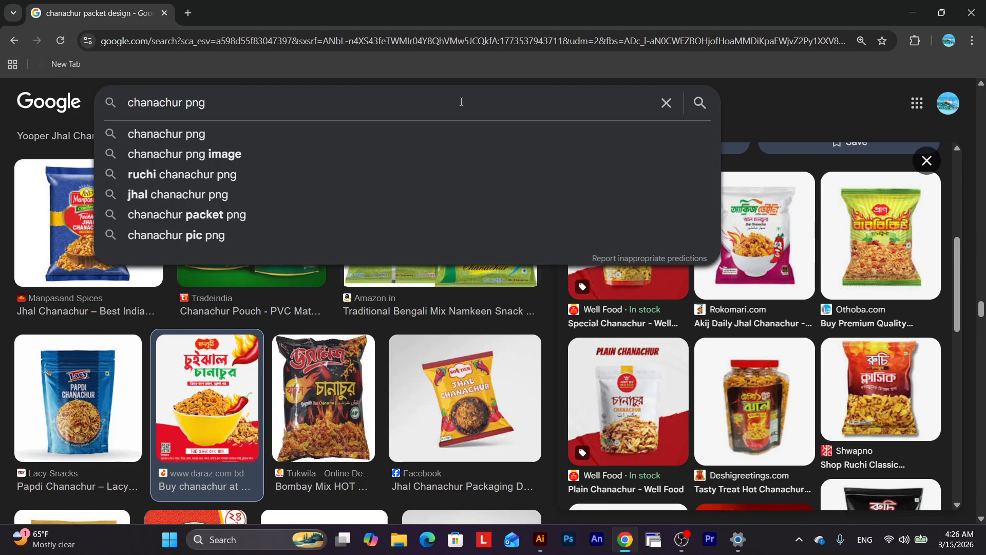
pyautogui.press('Down')
pyautogui.press('Down')
pyautogui.press('Return')
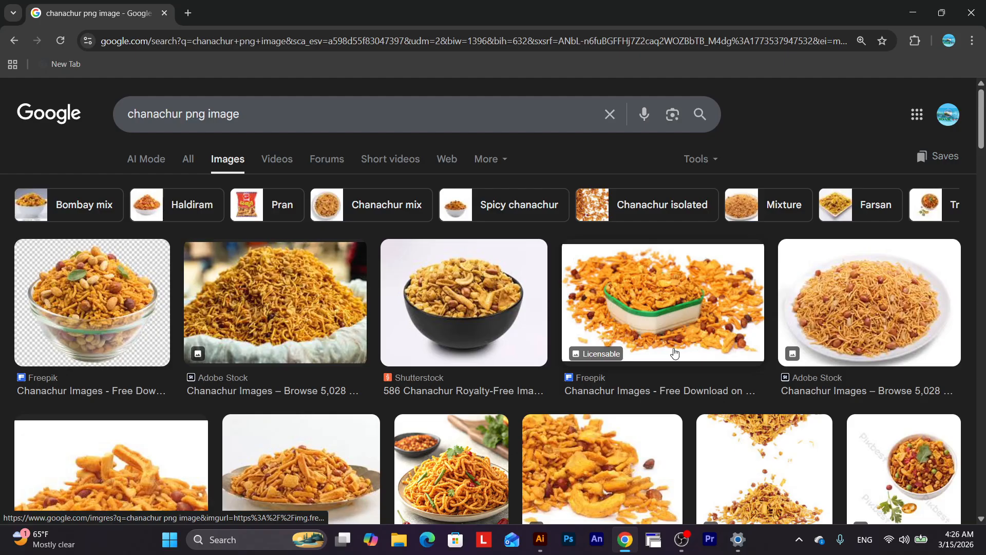
# Look through the chanachur food photos and preview the Picxy bowl image together with its related images.
pyautogui.scroll(-10, 675, 352)
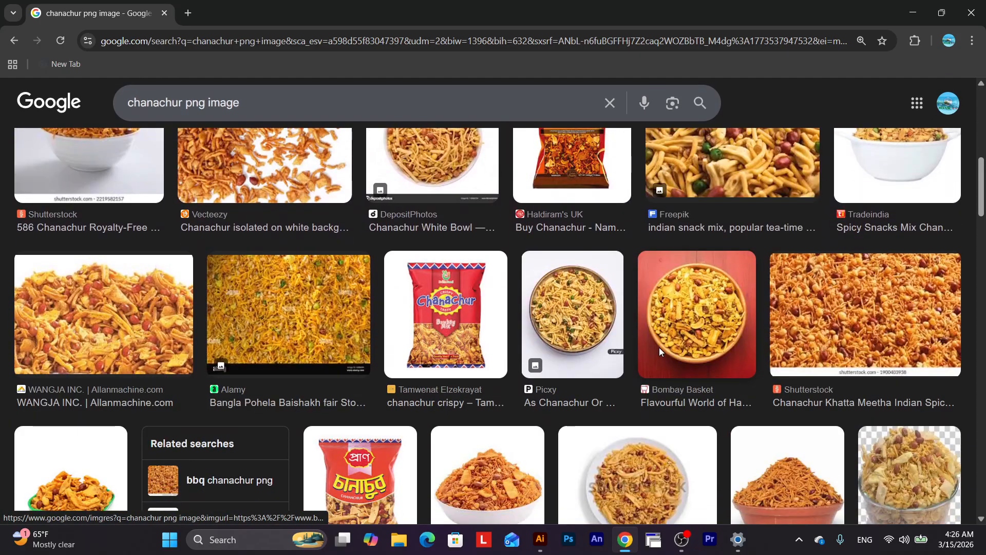
pyautogui.scroll(-5, 672, 348)
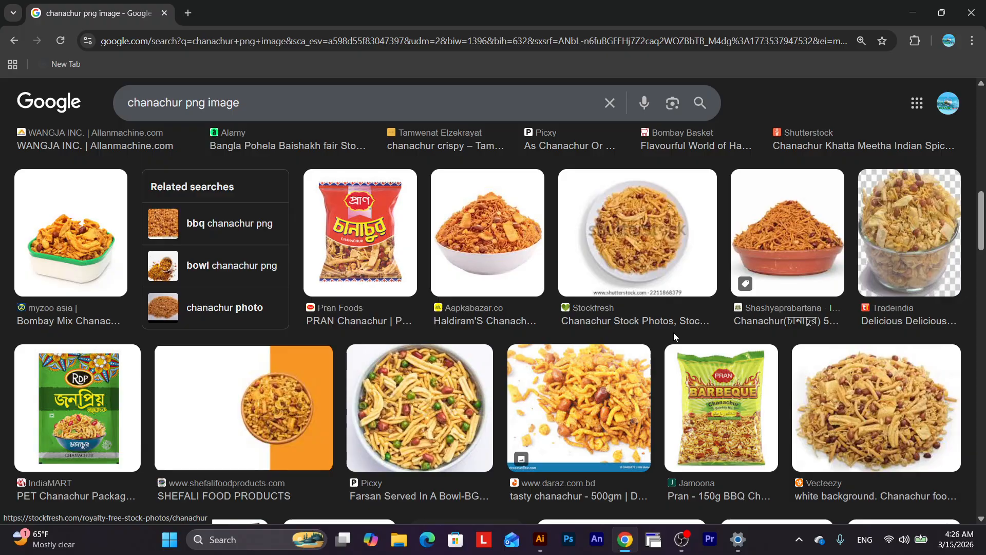
pyautogui.scroll(-1, 674, 332)
pyautogui.scroll(-3, 560, 351)
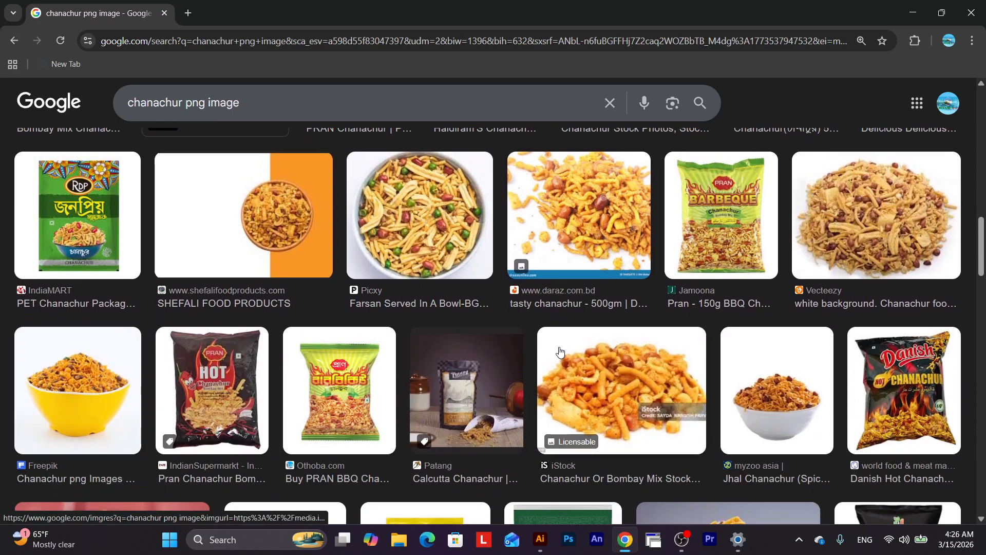
pyautogui.scroll(-1, 561, 352)
pyautogui.scroll(-1, 563, 350)
pyautogui.scroll(3, 562, 350)
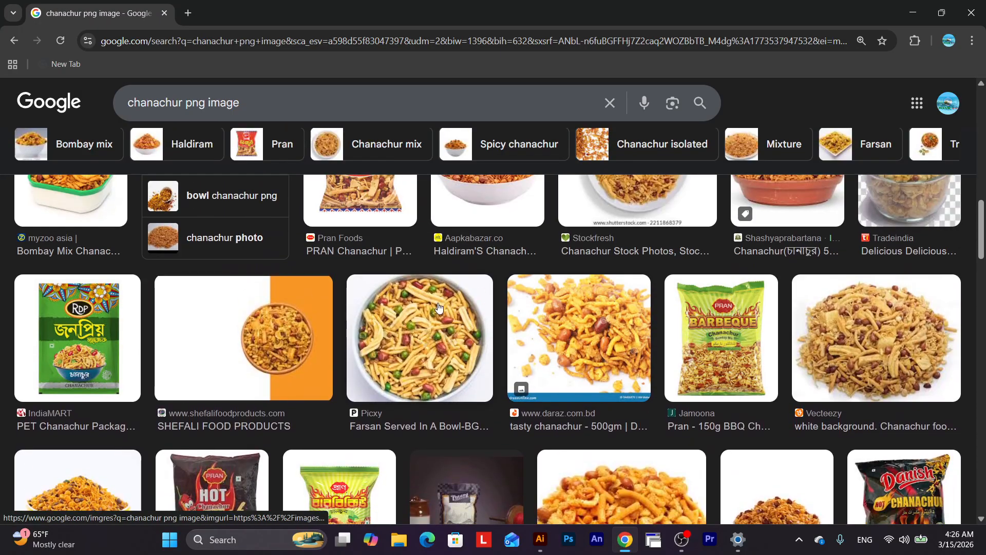
pyautogui.click(411, 324)
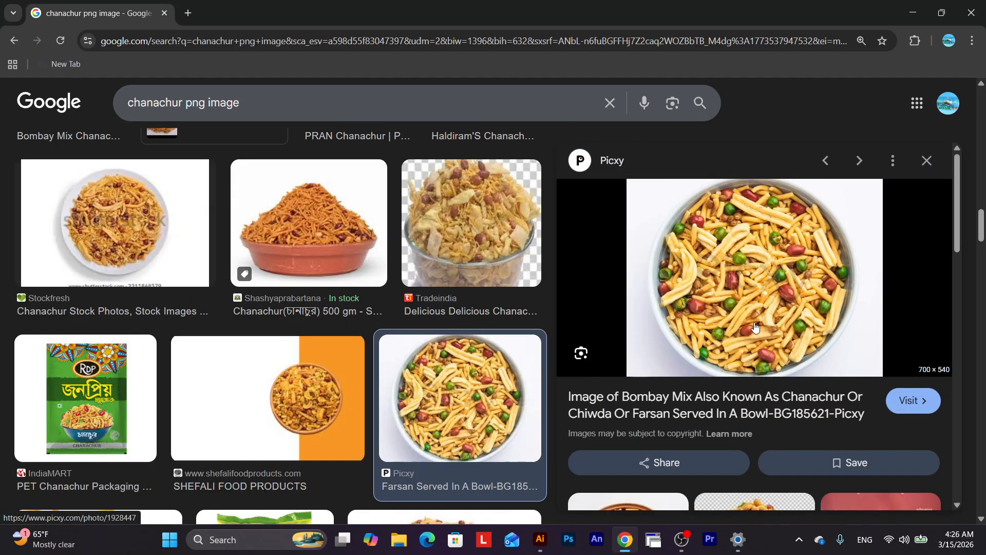
pyautogui.scroll(-5, 755, 327)
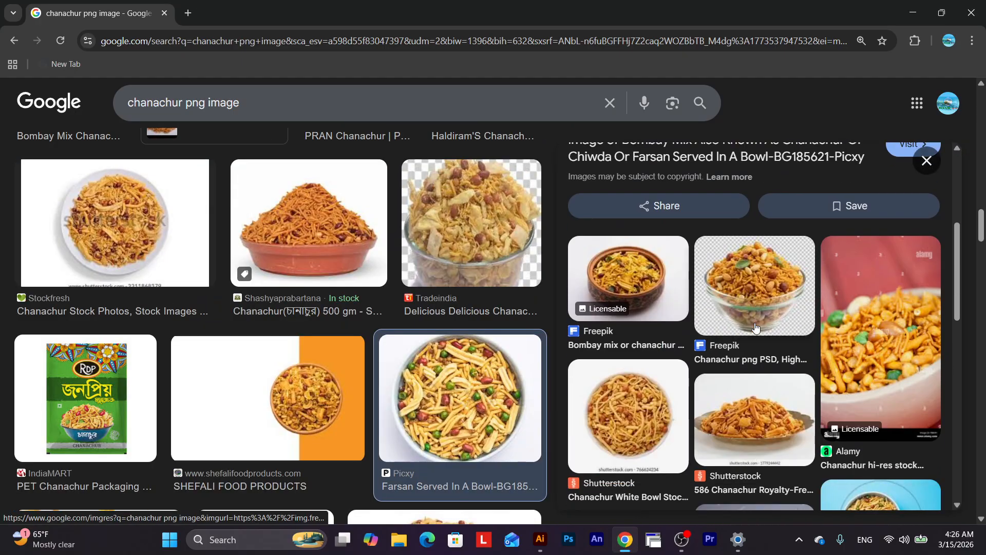
# Return to the first image results and preview the Shutterstock photo of chanachur in a black bowl with its related images.
pyautogui.scroll(5, 756, 329)
pyautogui.scroll(12, 469, 302)
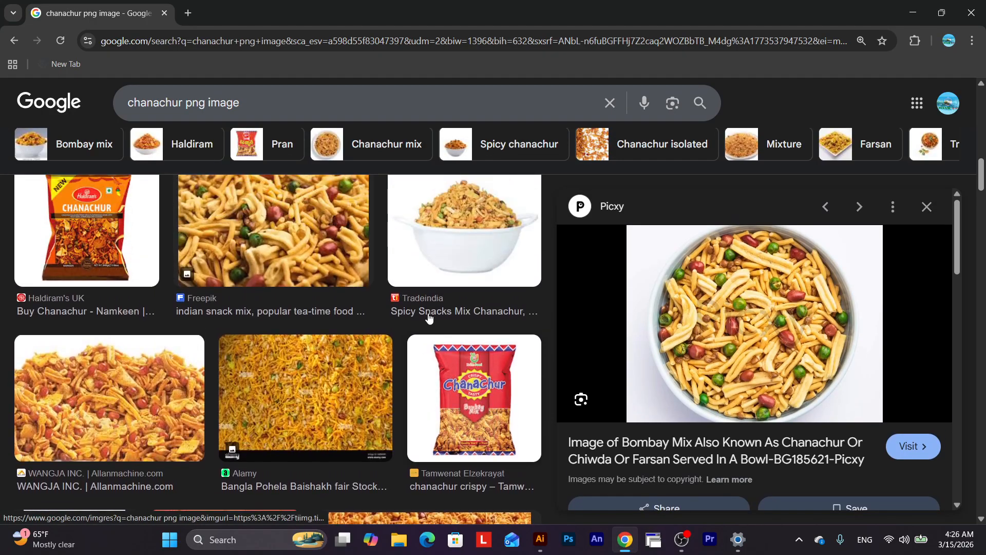
pyautogui.scroll(15, 429, 319)
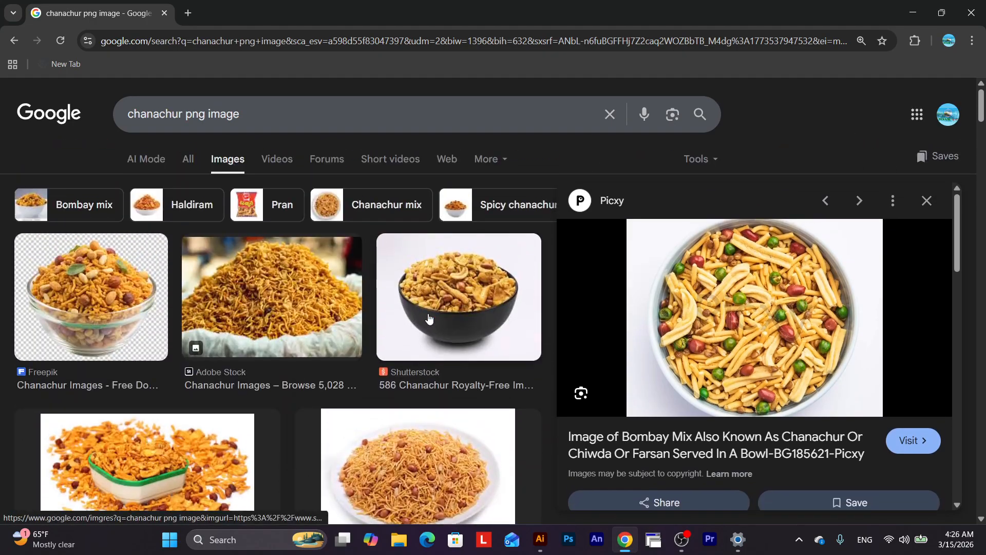
pyautogui.click(438, 309)
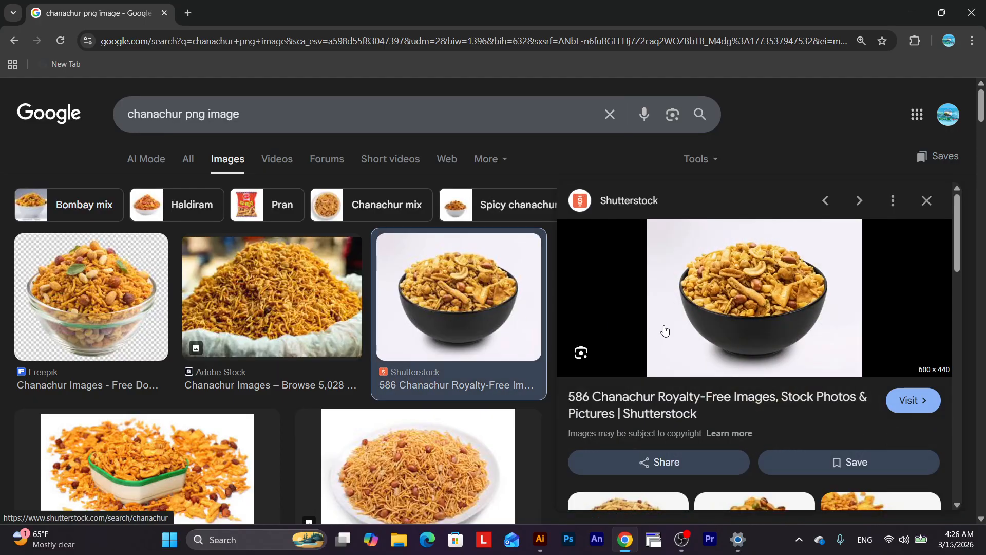
pyautogui.scroll(-7, 406, 332)
pyautogui.scroll(-1, 407, 334)
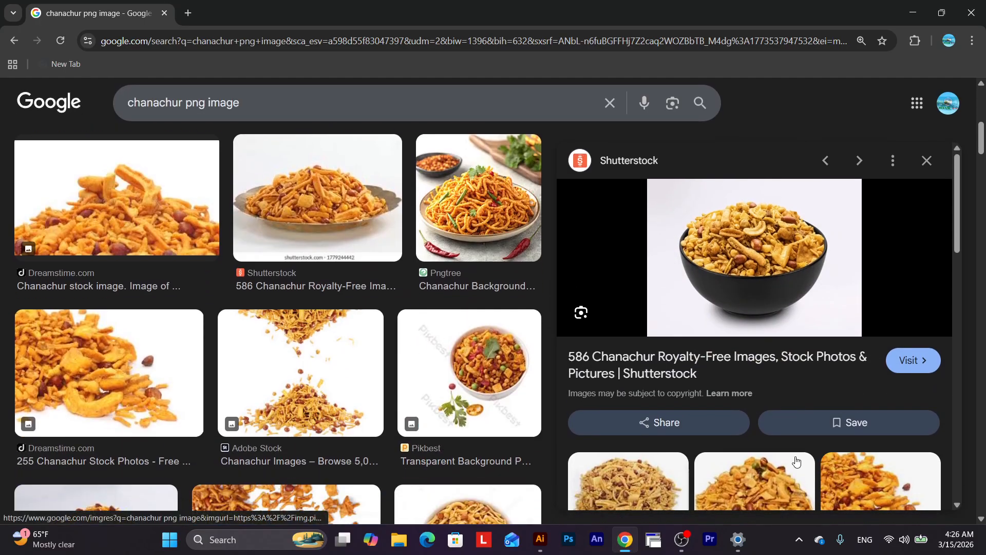
pyautogui.scroll(-5, 796, 461)
# Look further through the chanachur results and preview the Sweets Max "BBQ Chanachur" plate image with its related images.
pyautogui.scroll(-15, 441, 396)
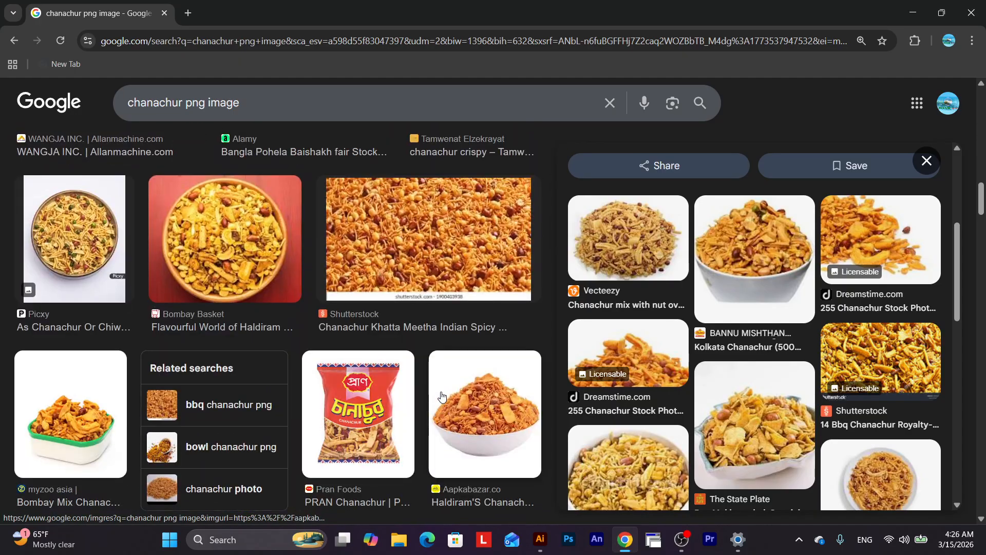
pyautogui.scroll(-5, 441, 396)
pyautogui.scroll(-10, 441, 395)
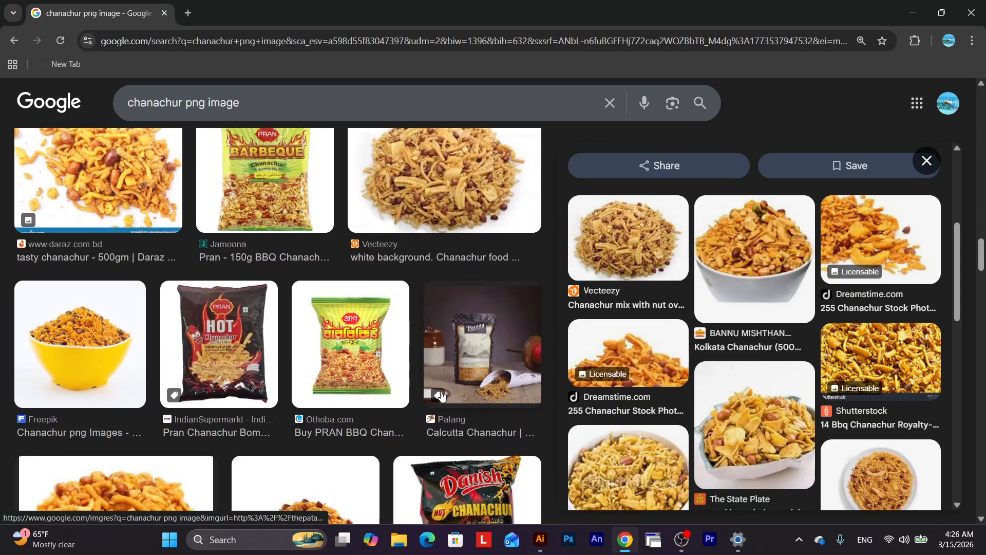
pyautogui.scroll(-5, 441, 395)
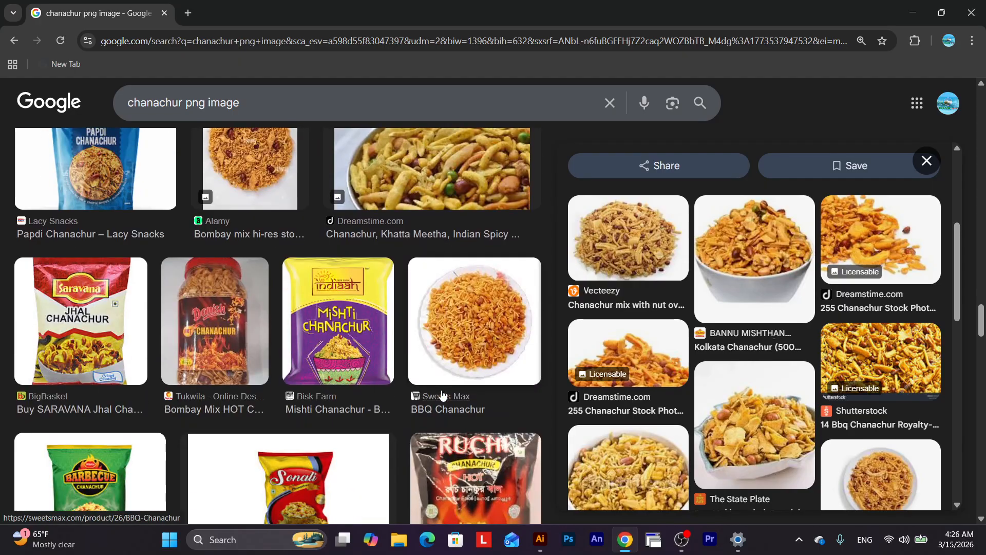
pyautogui.click(477, 337)
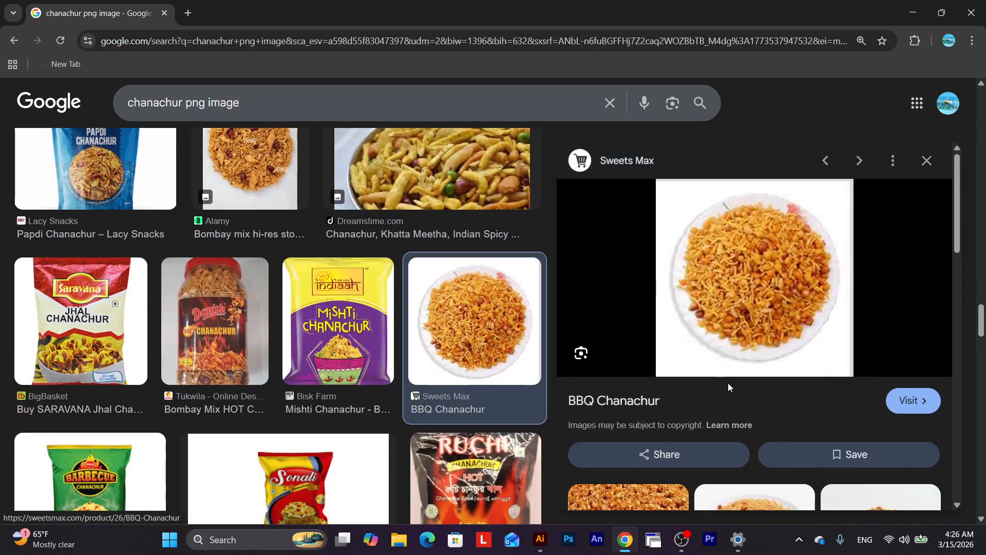
pyautogui.scroll(-6, 760, 339)
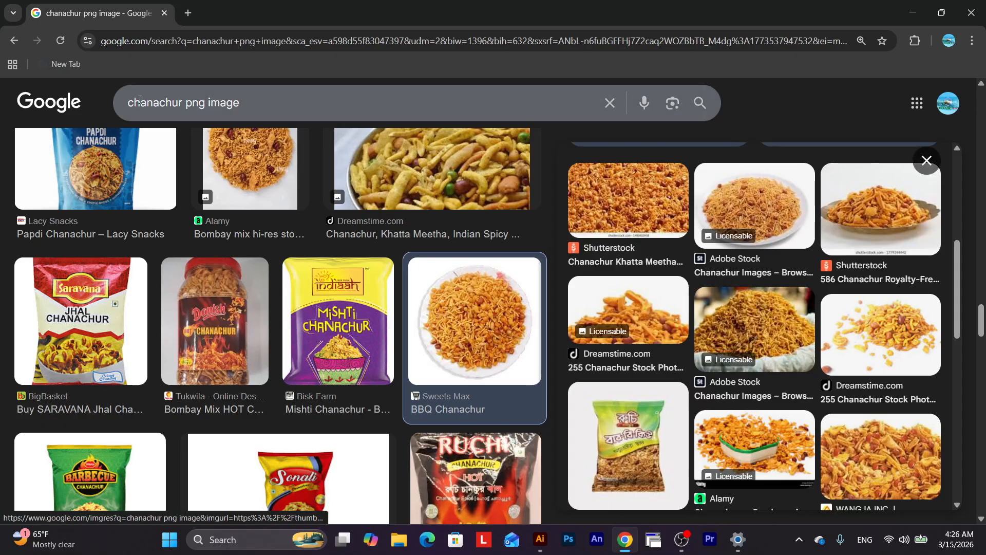
# Return to the first chanachur results and refine the image search with the "Chanachur mix" suggestion.
pyautogui.scroll(2, 350, 242)
pyautogui.scroll(-10, 352, 251)
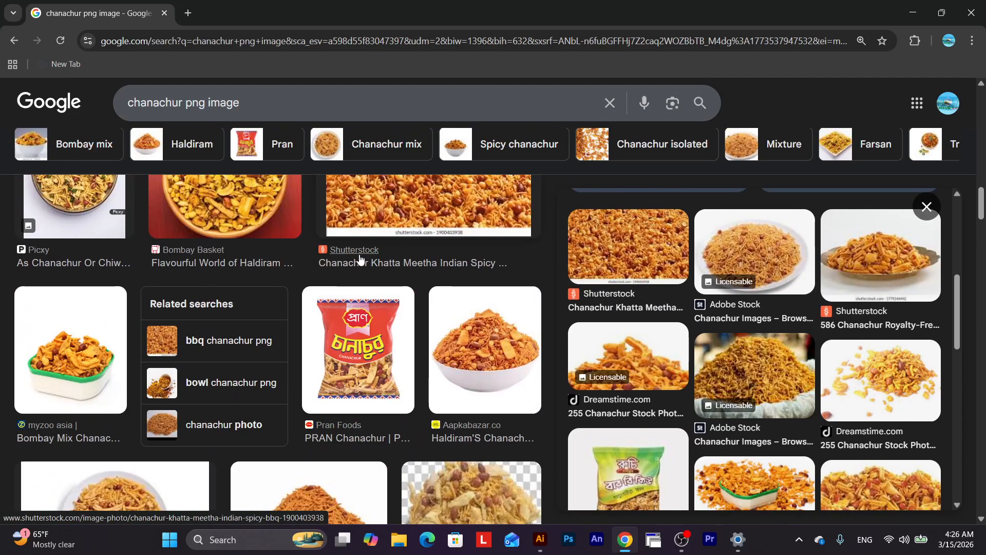
pyautogui.scroll(10, 354, 261)
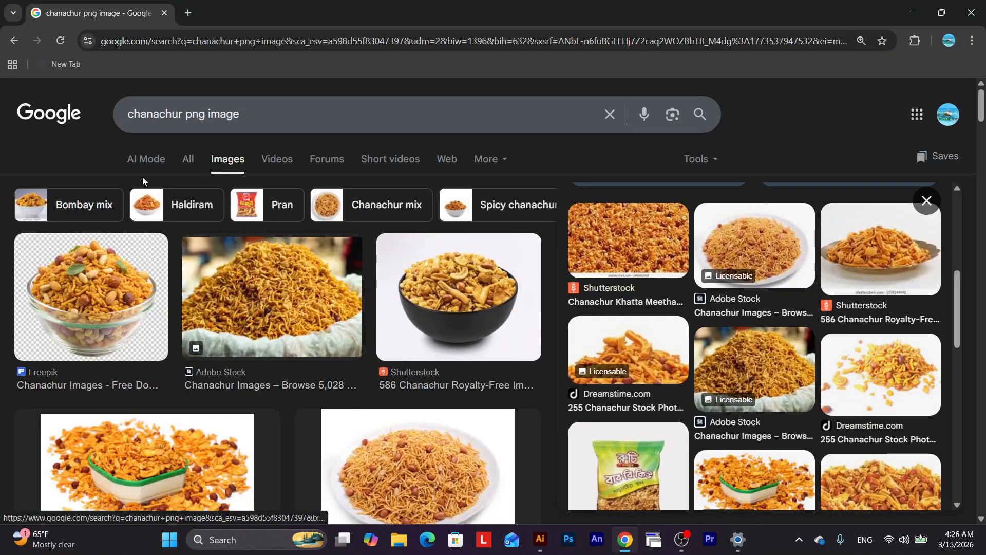
pyautogui.click(495, 160)
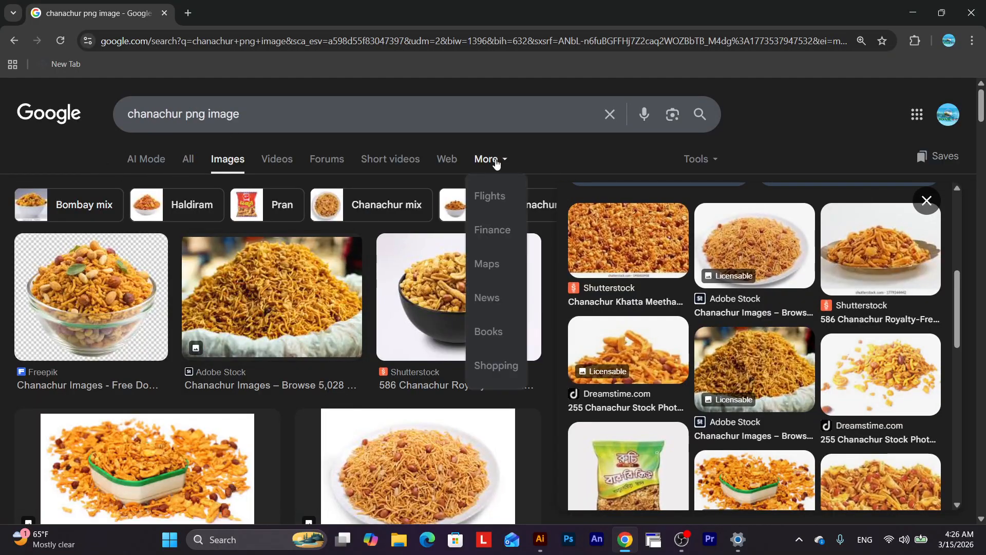
pyautogui.scroll(-2, 506, 165)
pyautogui.scroll(2, 506, 164)
pyautogui.click(607, 155)
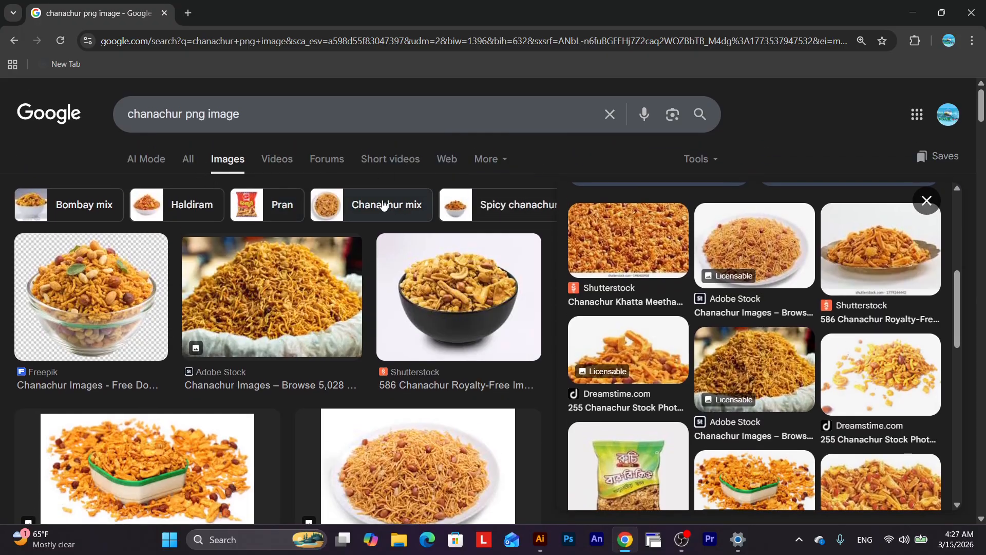
pyautogui.click(366, 207)
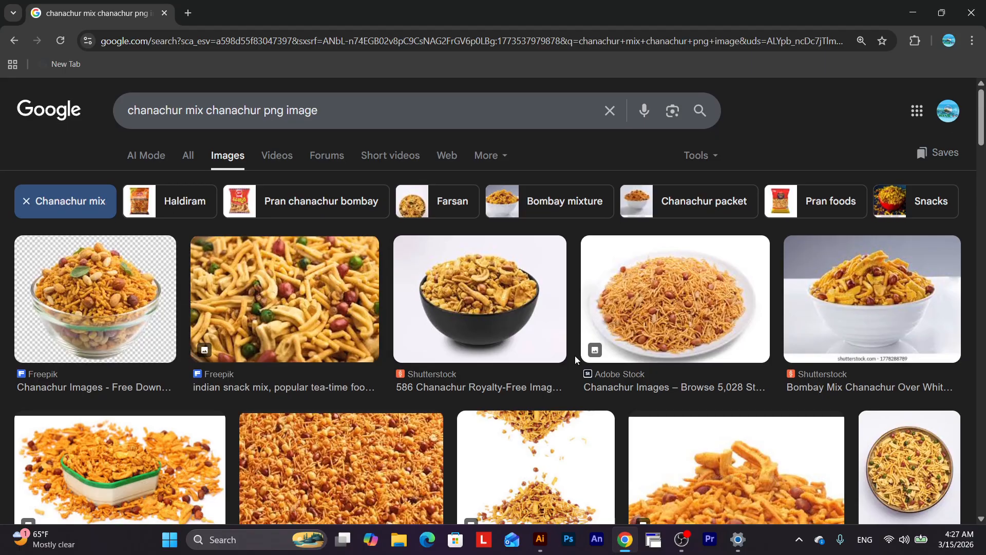
# Look through the refined results and preview the Shutterstock photo of chanachur mix on a white plate.
pyautogui.scroll(-1, 575, 356)
pyautogui.scroll(-4, 547, 362)
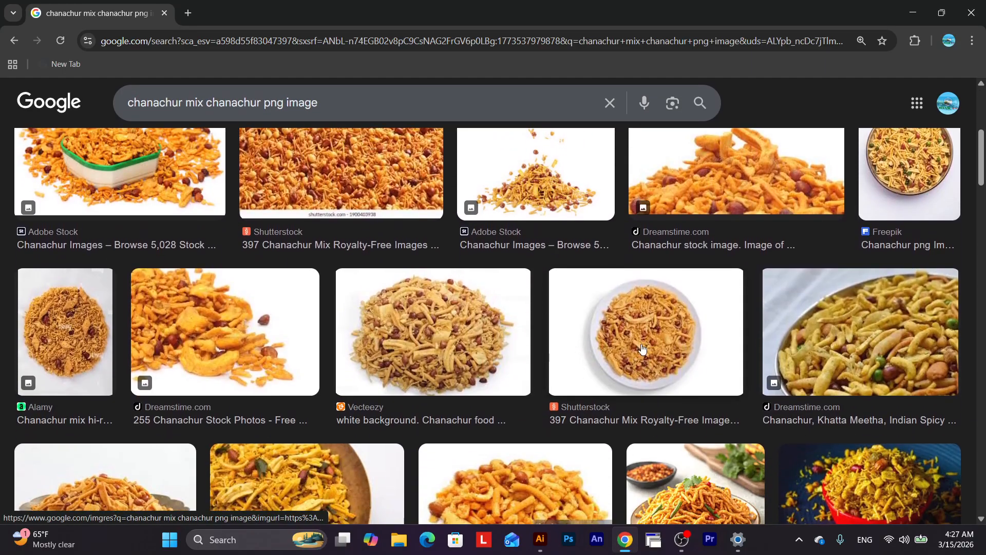
pyautogui.click(640, 348)
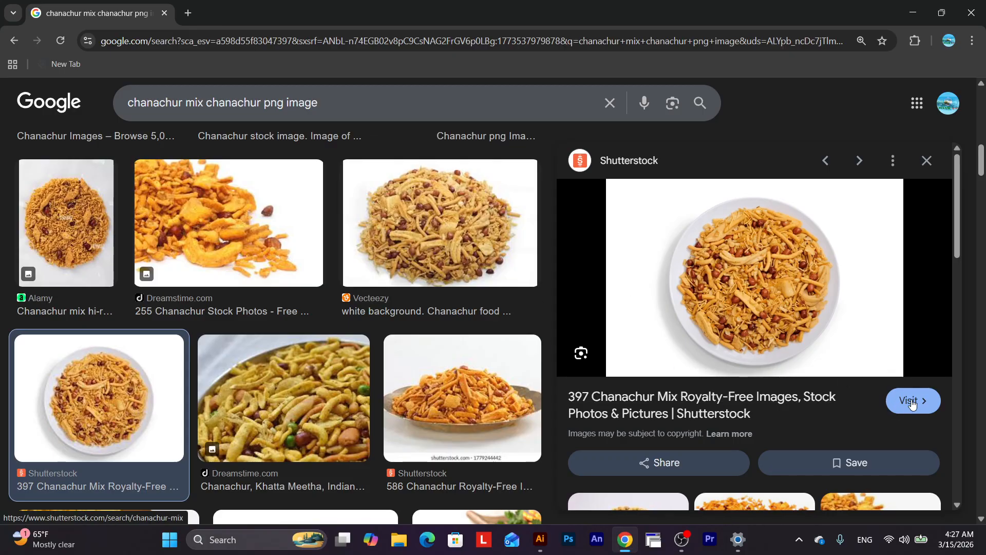
# Look further through the chanachur mix results and preview the IndiaMART "Chanachur Haashi Khushi" bowl image with its related images.
pyautogui.scroll(-9, 495, 335)
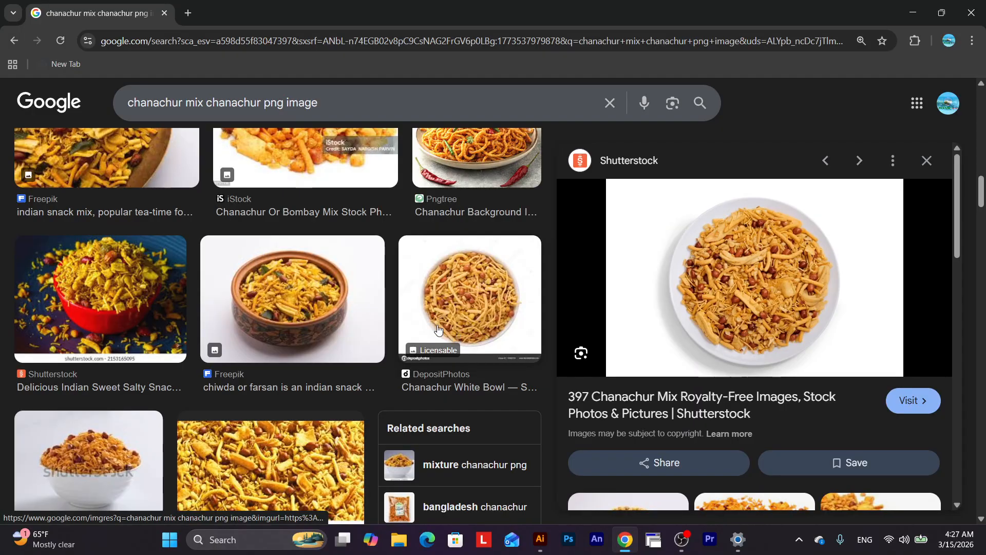
pyautogui.scroll(-15, 349, 312)
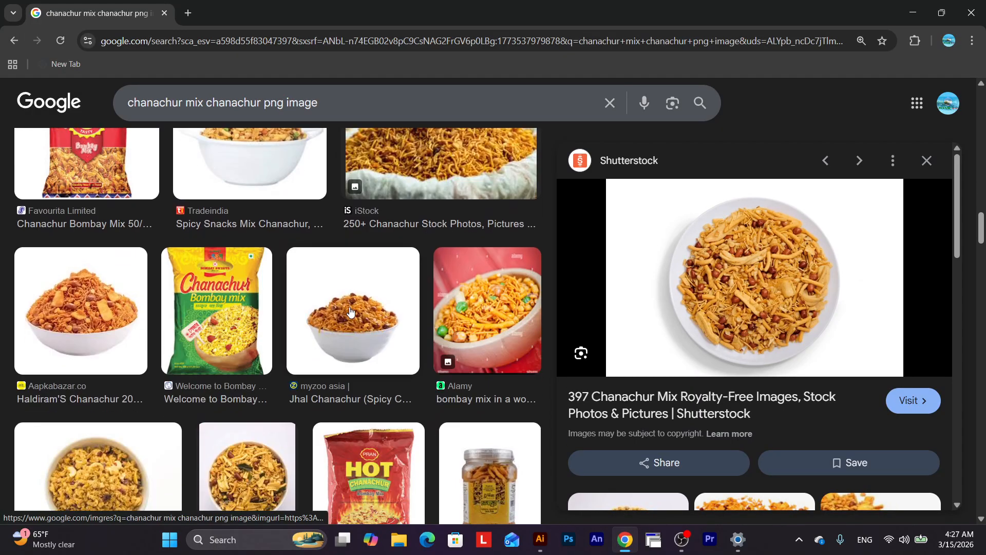
pyautogui.scroll(-10, 146, 296)
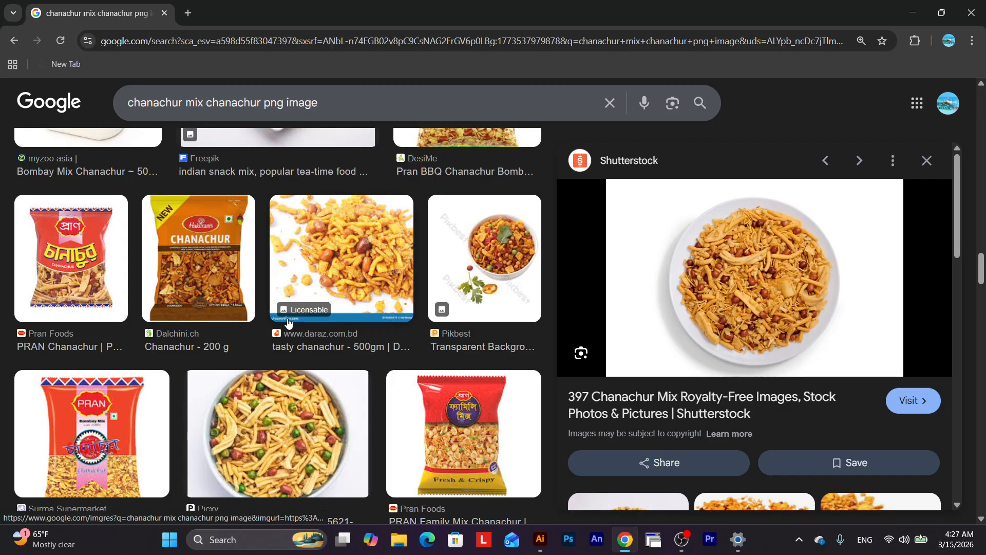
pyautogui.scroll(-5, 309, 340)
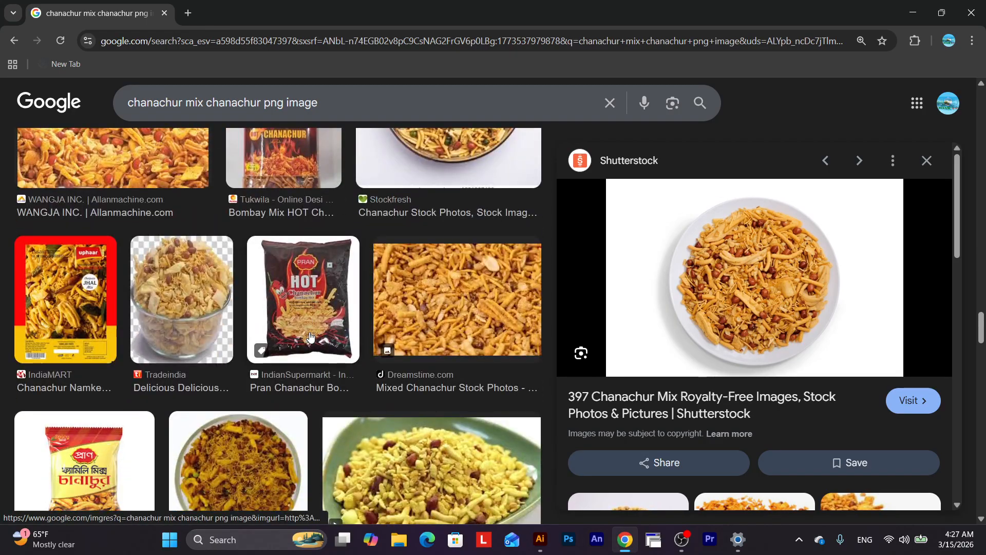
pyautogui.scroll(-7, 310, 338)
pyautogui.scroll(-5, 310, 335)
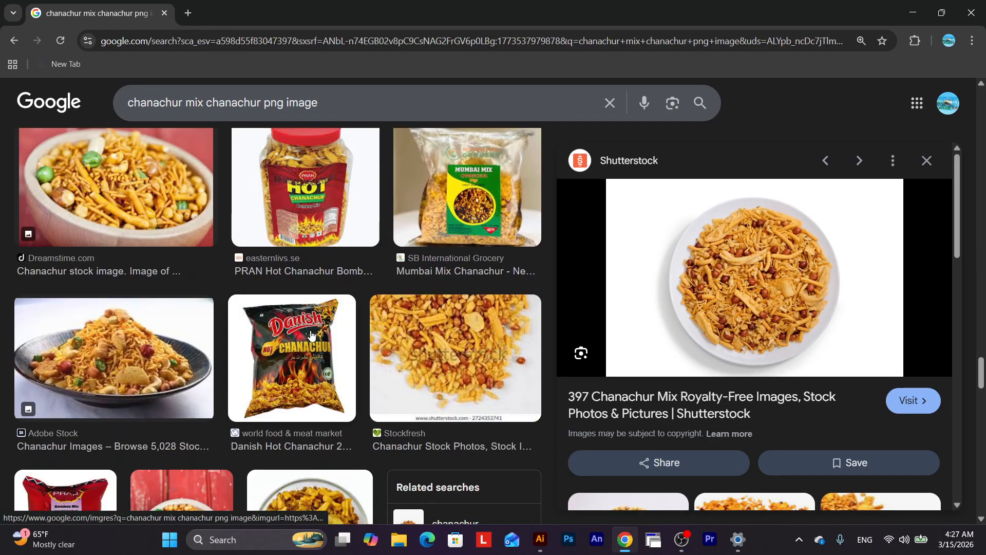
pyautogui.scroll(-6, 311, 335)
pyautogui.click(305, 252)
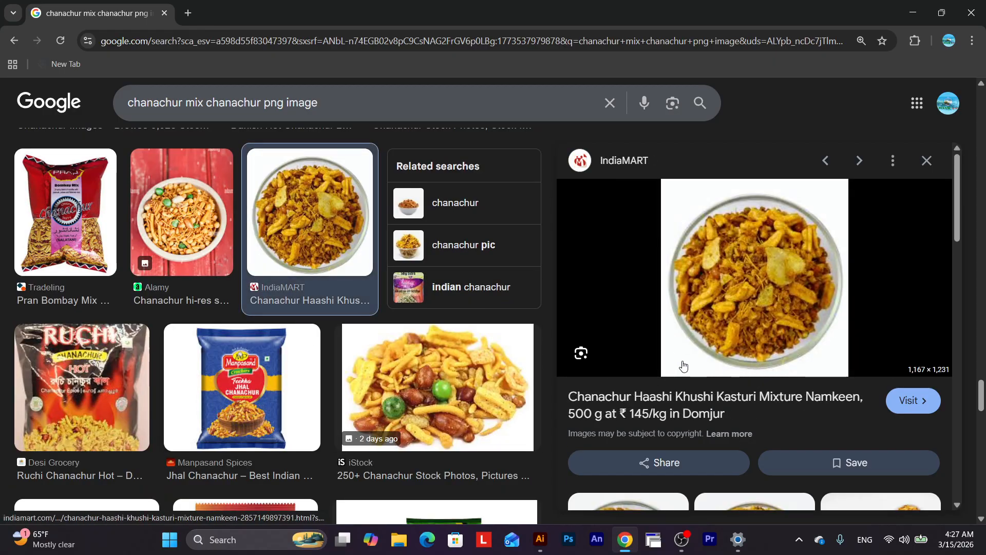
pyautogui.scroll(-6, 683, 365)
pyautogui.scroll(1, 803, 391)
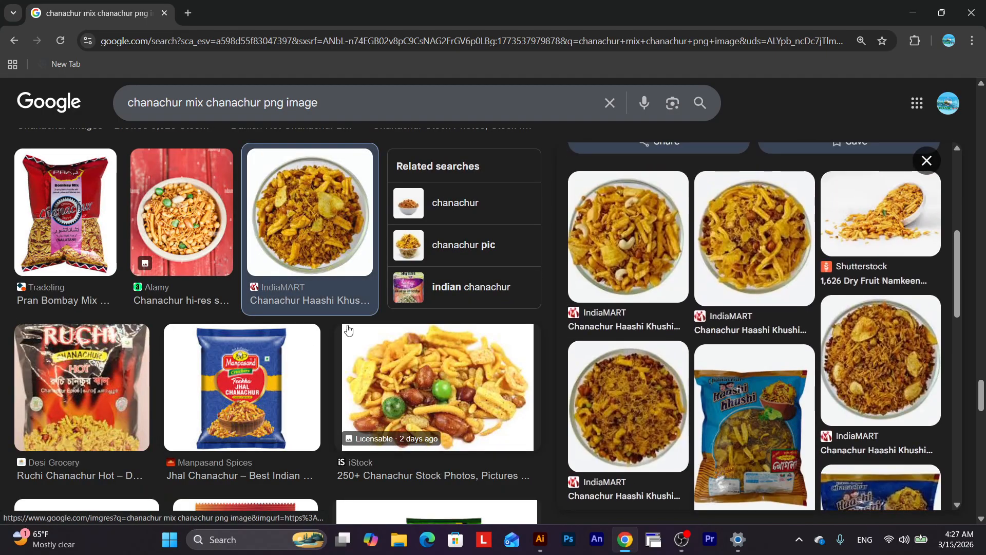
# Find the Sweets Max "BBQ Chanachur" plate image among the chanachur mix results and preview it with its related images.
pyautogui.scroll(-7, 372, 344)
pyautogui.scroll(-3, 372, 343)
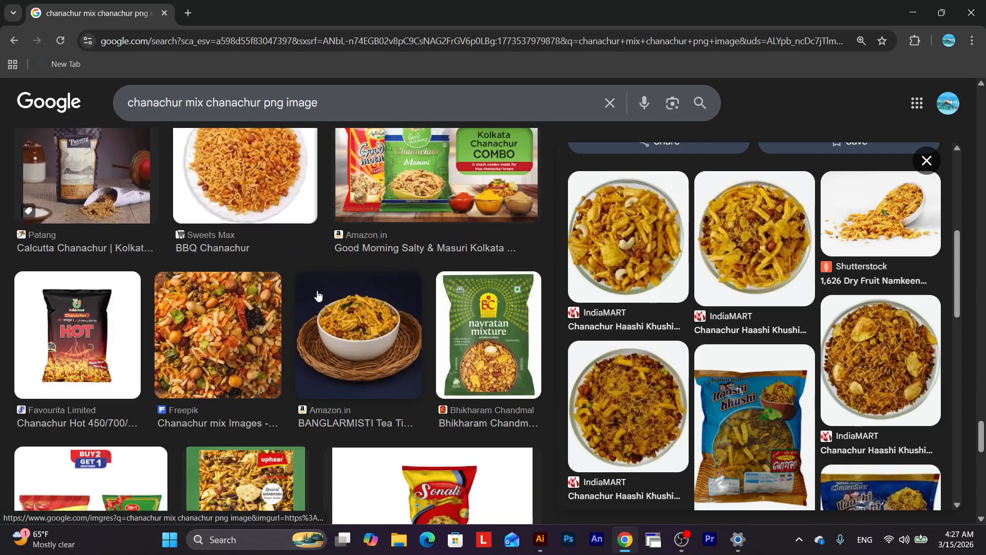
pyautogui.click(257, 199)
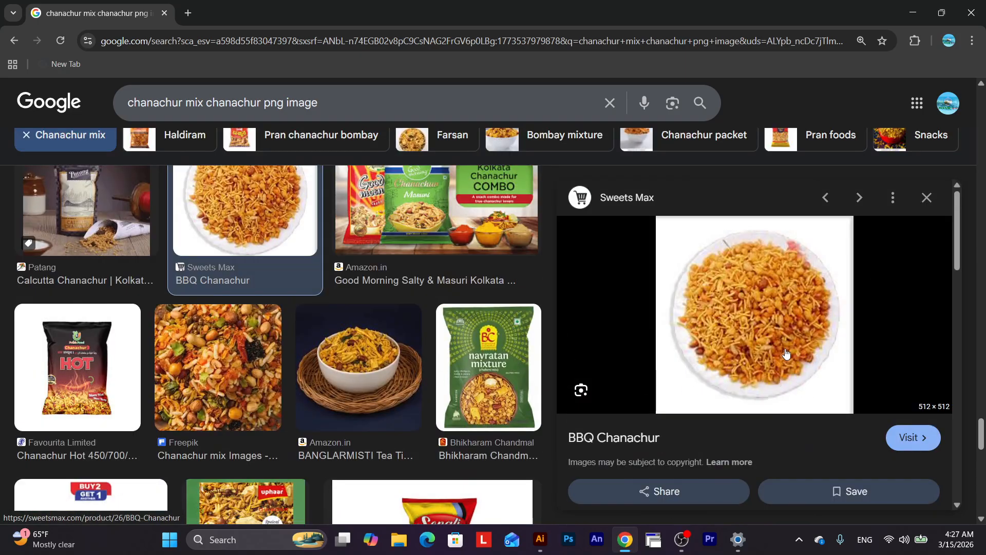
pyautogui.scroll(-5, 678, 396)
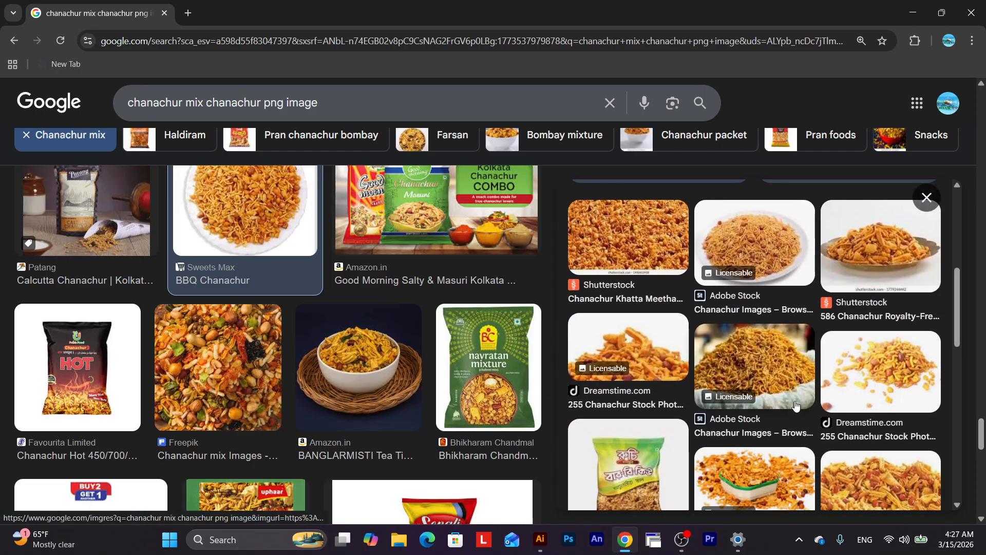
pyautogui.scroll(-6, 361, 379)
pyautogui.scroll(4, 361, 379)
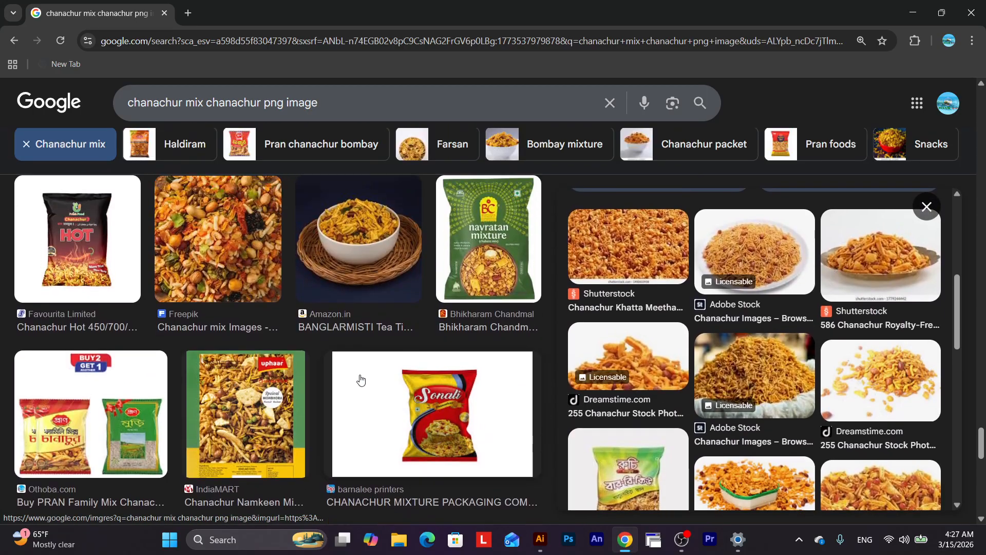
# Preview the BANGLARMISTI Tea Time Chanachur bowl and its related clay pot image, and open that image's Amazon page in a new tab.
pyautogui.click(381, 287)
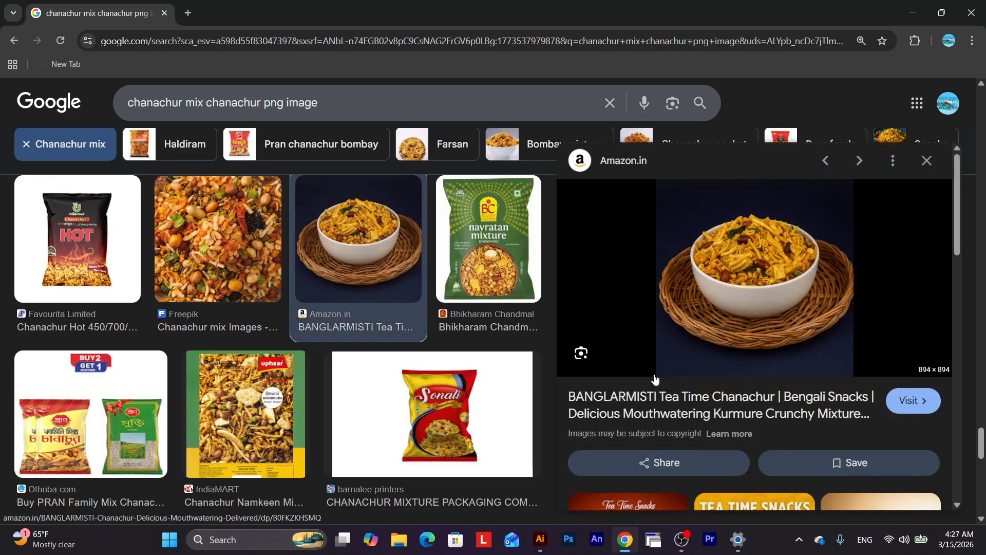
pyautogui.scroll(-5, 799, 387)
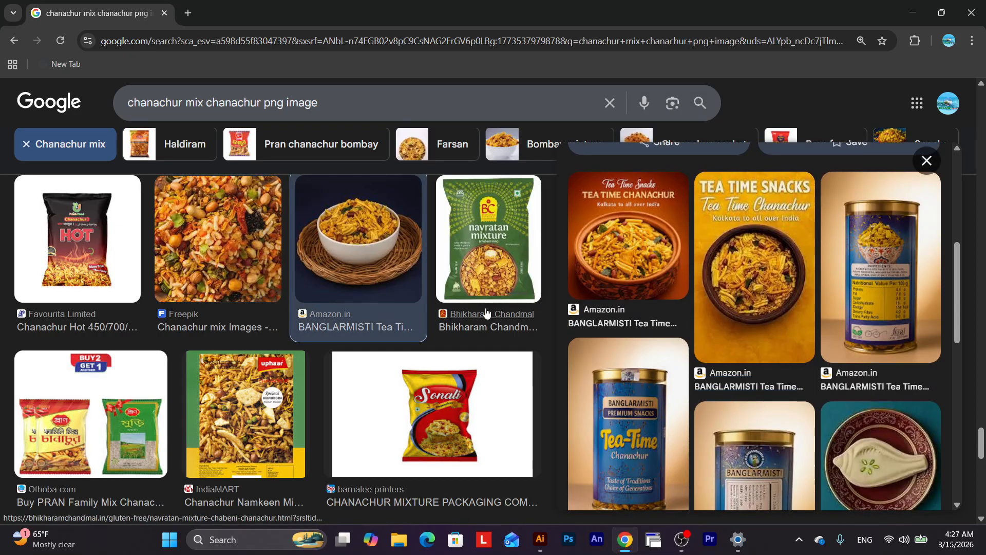
pyautogui.scroll(-5, 488, 314)
pyautogui.click(621, 269)
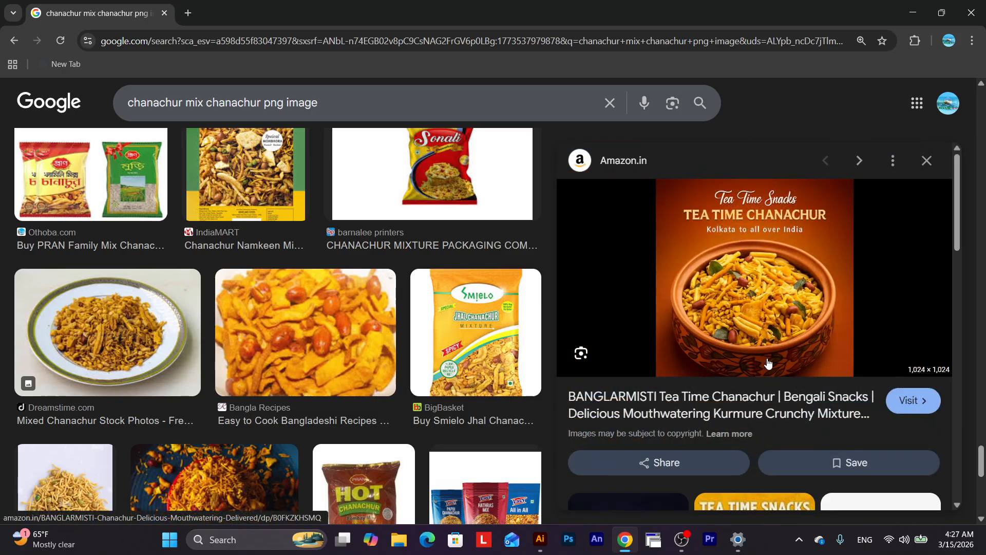
pyautogui.rightClick(921, 402)
pyautogui.click(821, 255)
# Preview the related yellow "Tea Time Snacks" chanachur poster from Amazon.in together with its related images.
pyautogui.scroll(-1, 762, 322)
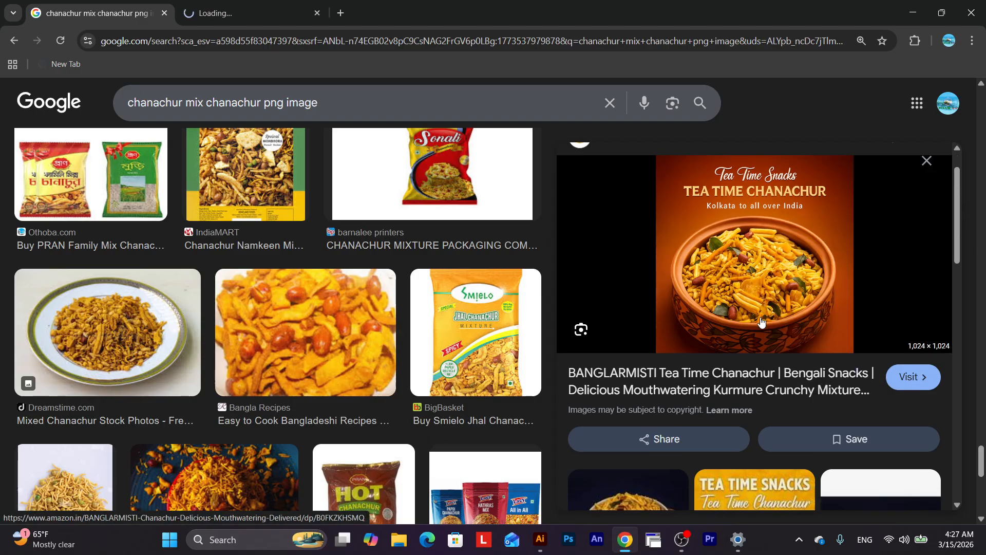
pyautogui.scroll(-5, 762, 322)
pyautogui.click(765, 315)
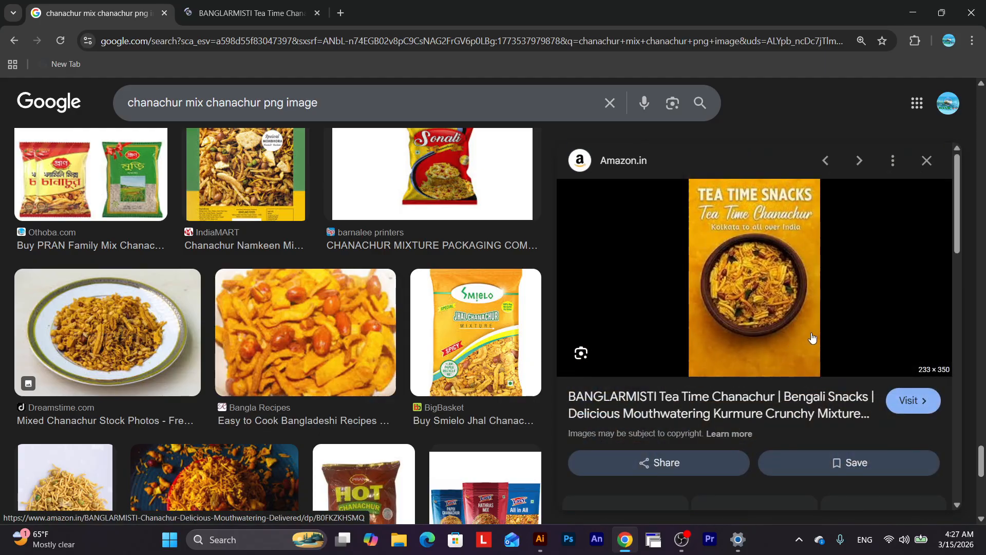
pyautogui.scroll(-5, 331, 359)
# Look further through the results and preview the SHEFALI FOOD PRODUCTS bowl image and the related Bombay Basket bowl photo.
pyautogui.scroll(-10, 495, 368)
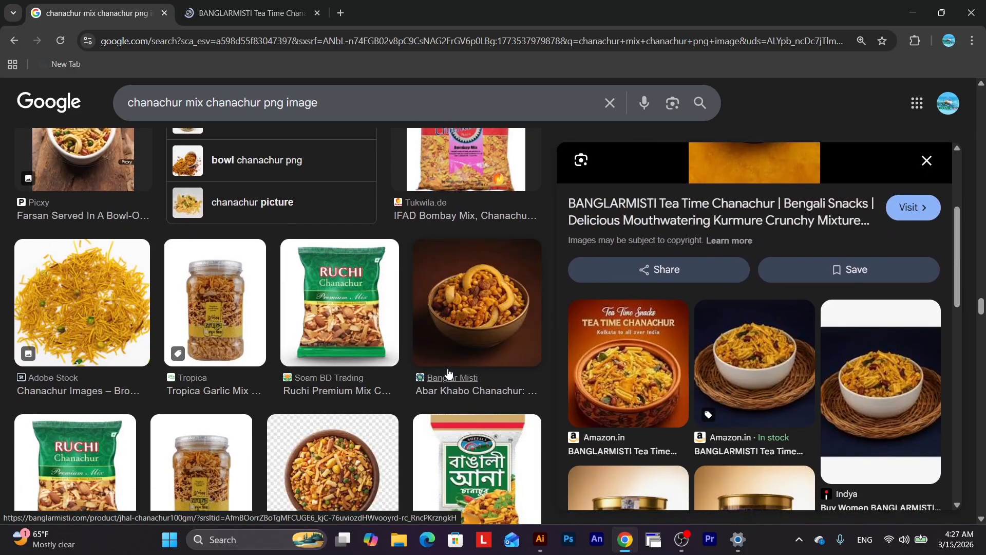
pyautogui.scroll(-3, 268, 363)
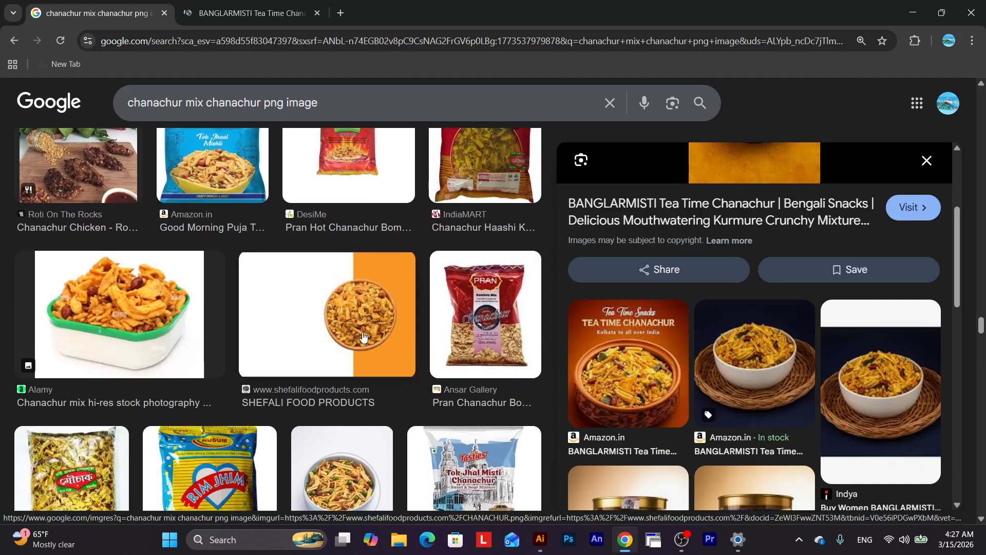
pyautogui.click(369, 355)
pyautogui.scroll(-5, 706, 362)
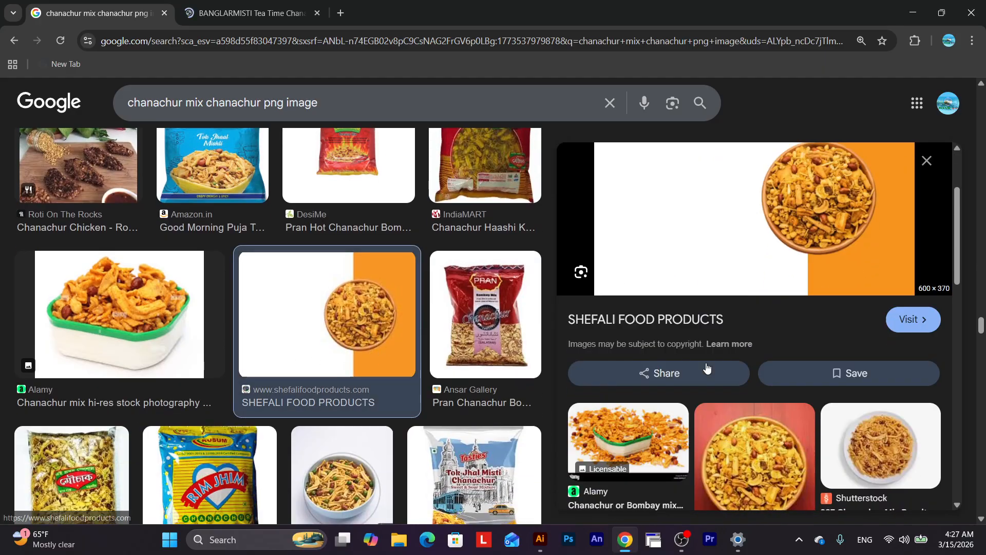
pyautogui.click(764, 240)
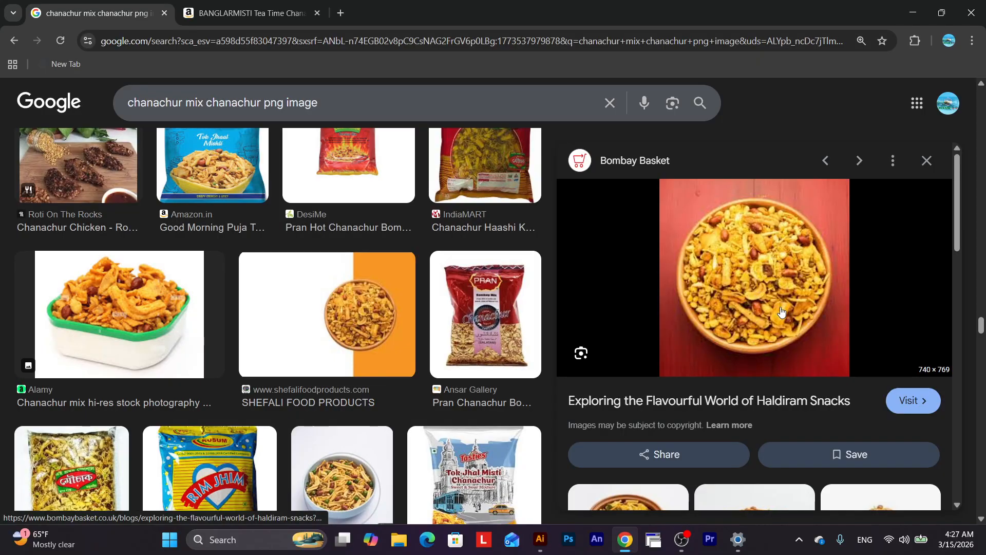
pyautogui.scroll(-5, 752, 344)
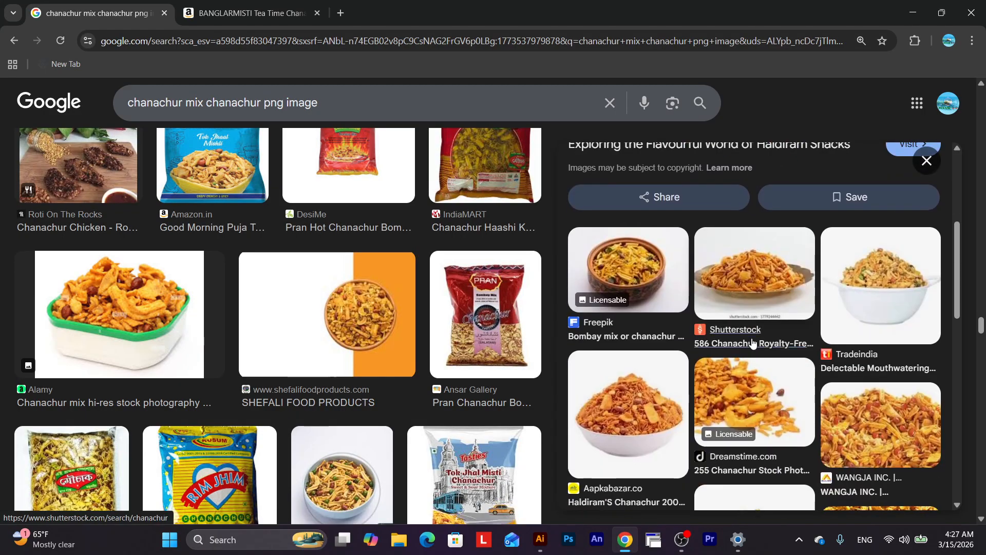
# Preview Freepik's "Chanachur with nuts" plate image and the related glass bowl image.
pyautogui.scroll(-15, 364, 352)
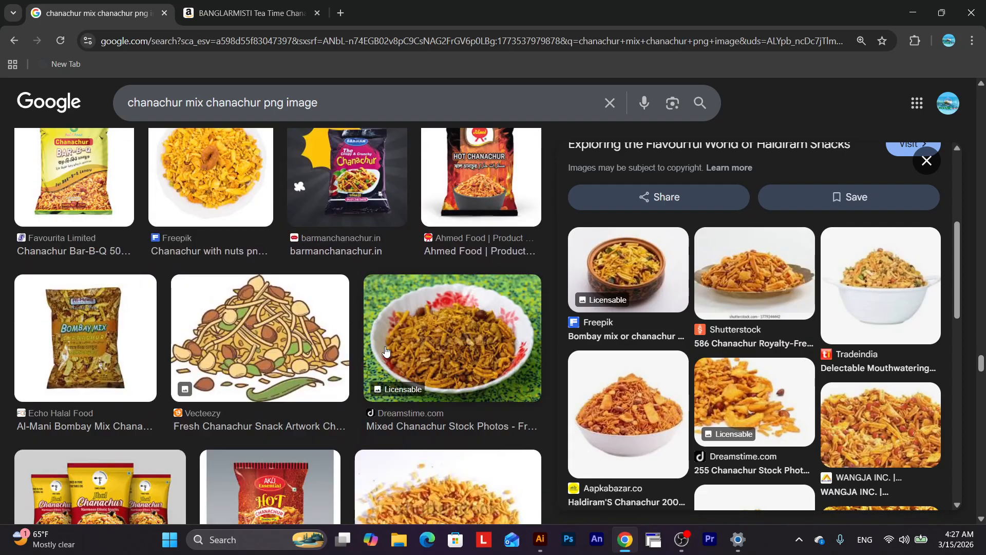
pyautogui.click(202, 186)
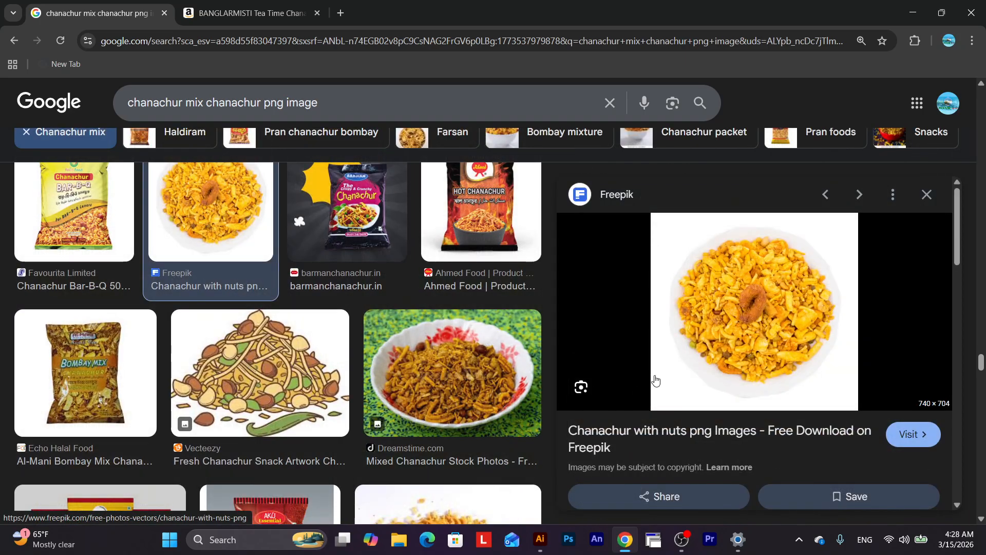
pyautogui.scroll(-6, 703, 405)
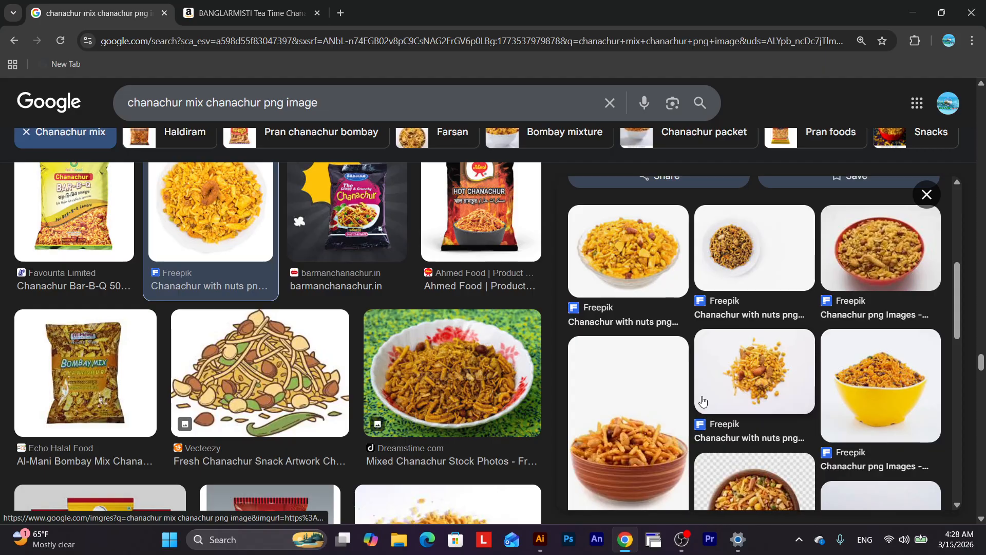
pyautogui.click(649, 275)
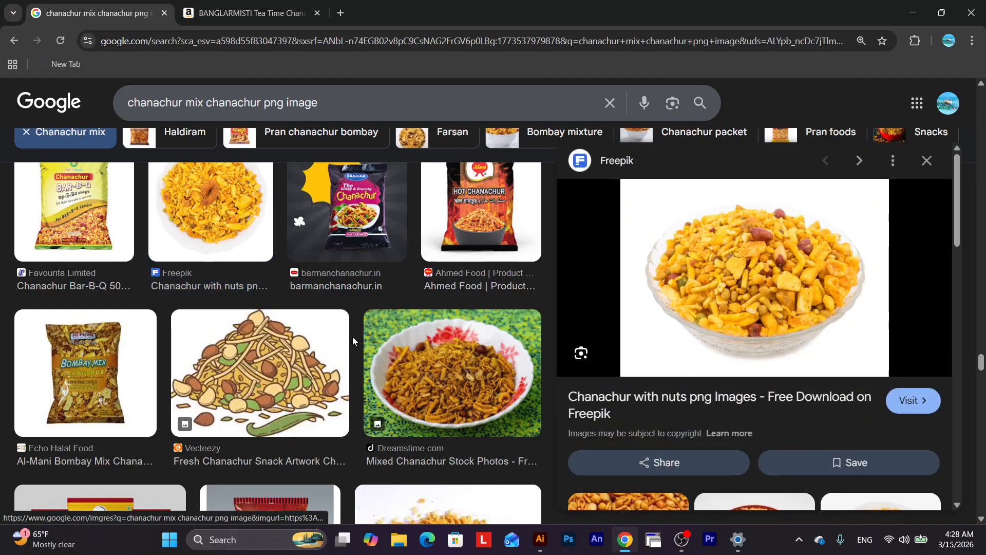
# Look through more chanachur mix results and switch to the opened Amazon page for BANGLARMISTI Tea Time Chanachur.
pyautogui.scroll(-7, 355, 339)
pyautogui.scroll(-10, 367, 348)
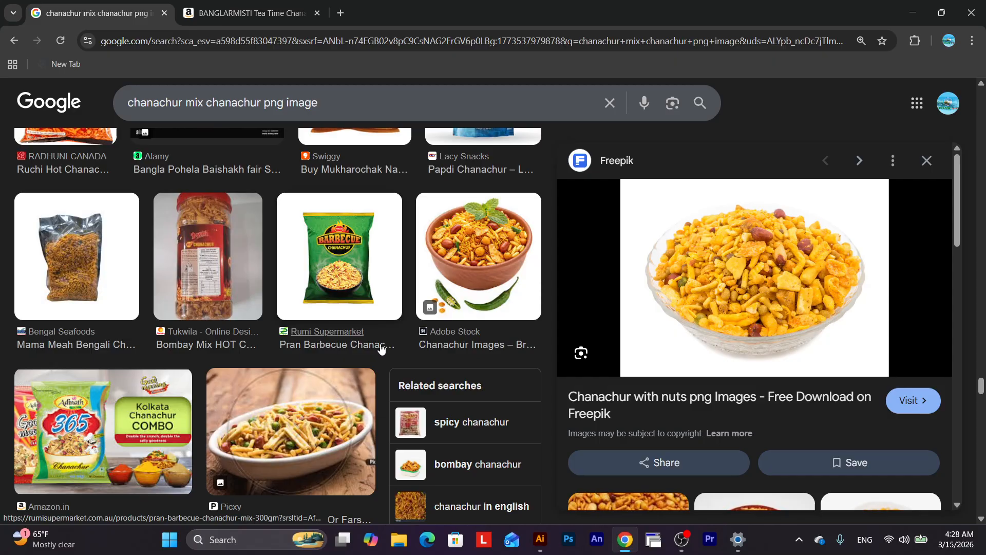
pyautogui.scroll(-10, 367, 318)
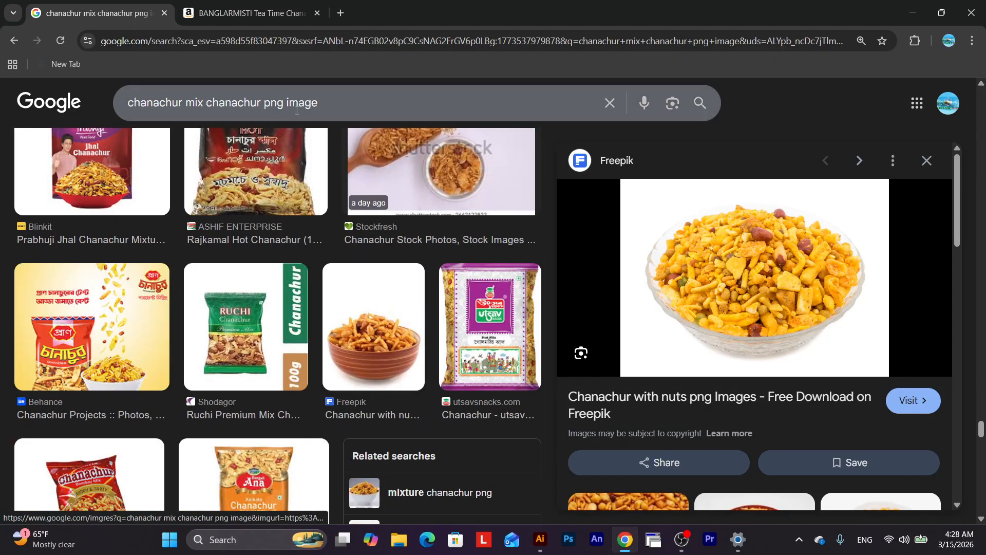
pyautogui.click(269, 16)
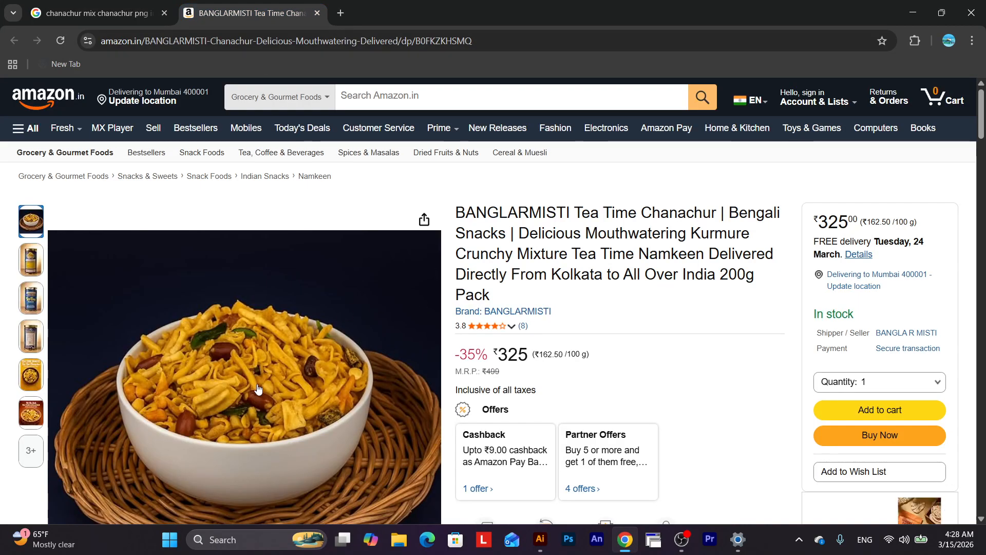
# Open the product's white-bowl chanachur photo as a standalone image and save it as a JPEG in Downloads.
pyautogui.scroll(-2, 258, 389)
pyautogui.rightClick(241, 284)
pyautogui.click(270, 303)
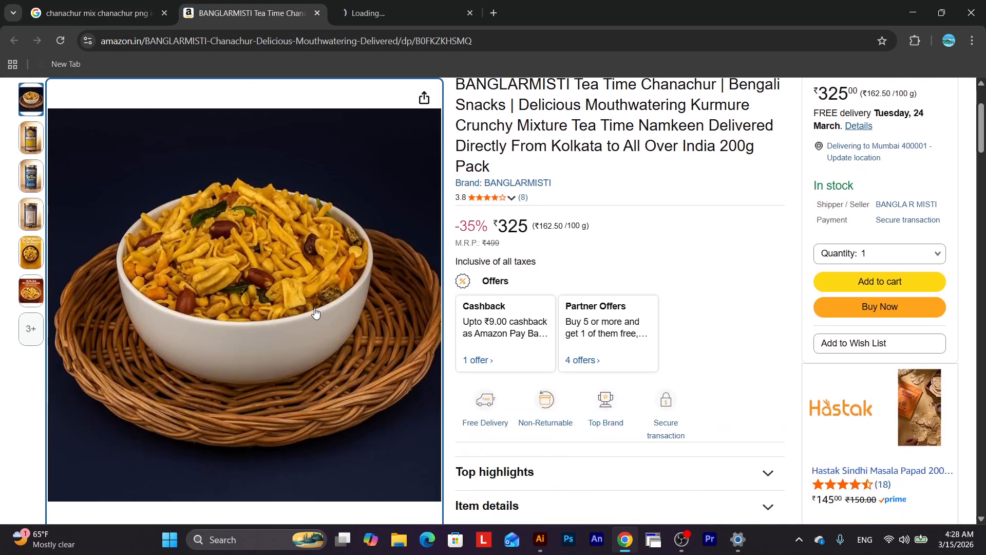
pyautogui.hotkey('ctrl', 'Tab')
pyautogui.rightClick(482, 221)
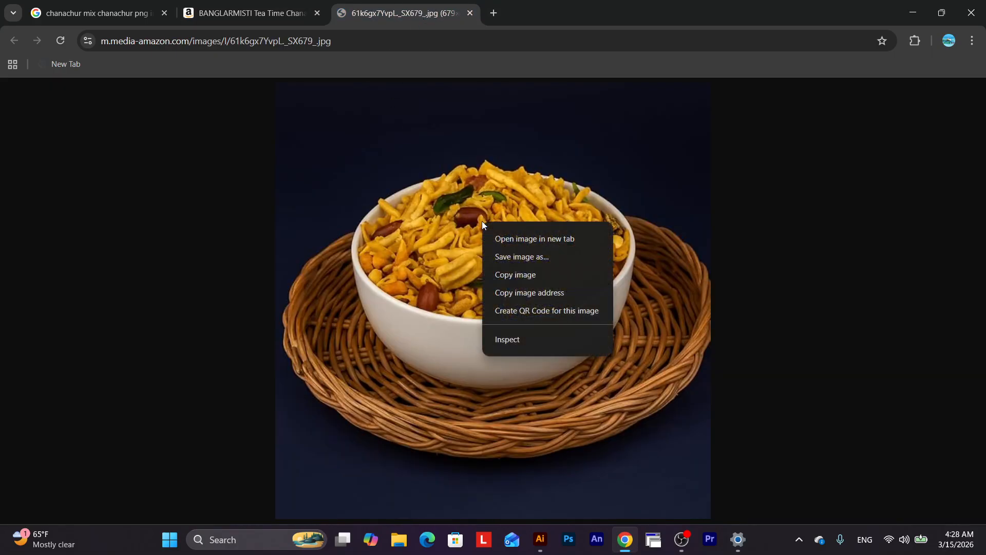
pyautogui.click(513, 255)
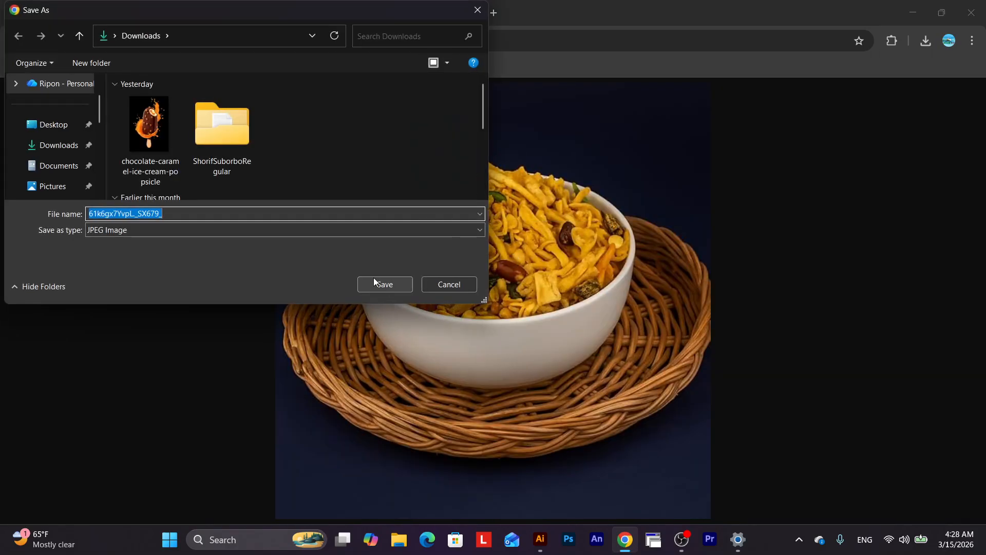
pyautogui.click(382, 281)
# Return to the Amazon product page, open the yellow "Tea Time Snacks" poster as a standalone image and save it.
pyautogui.click(247, 13)
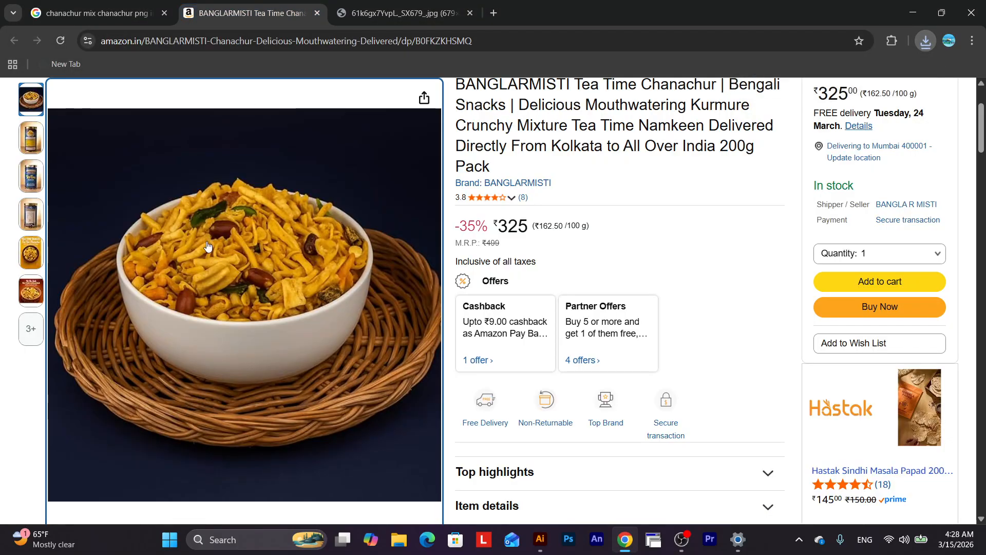
pyautogui.click(31, 252)
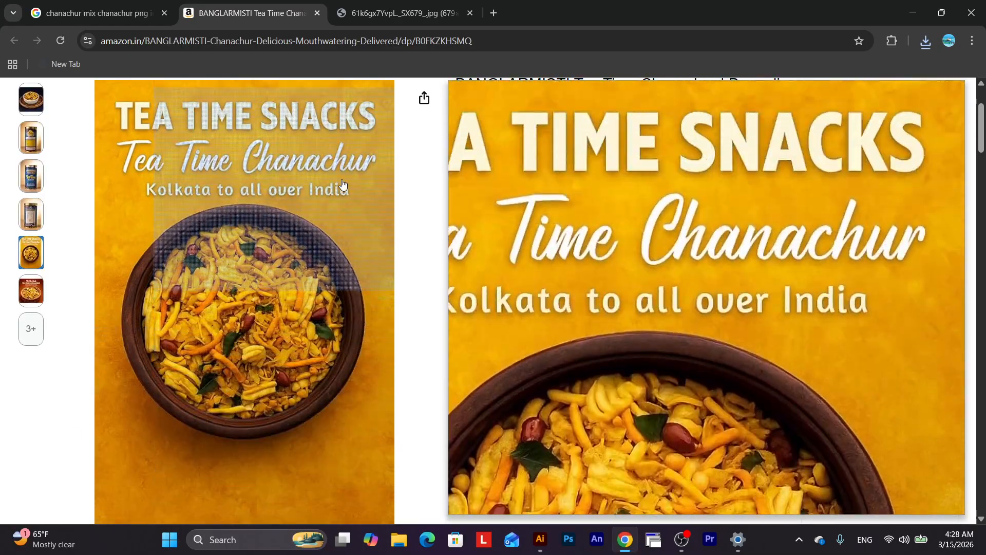
pyautogui.rightClick(288, 285)
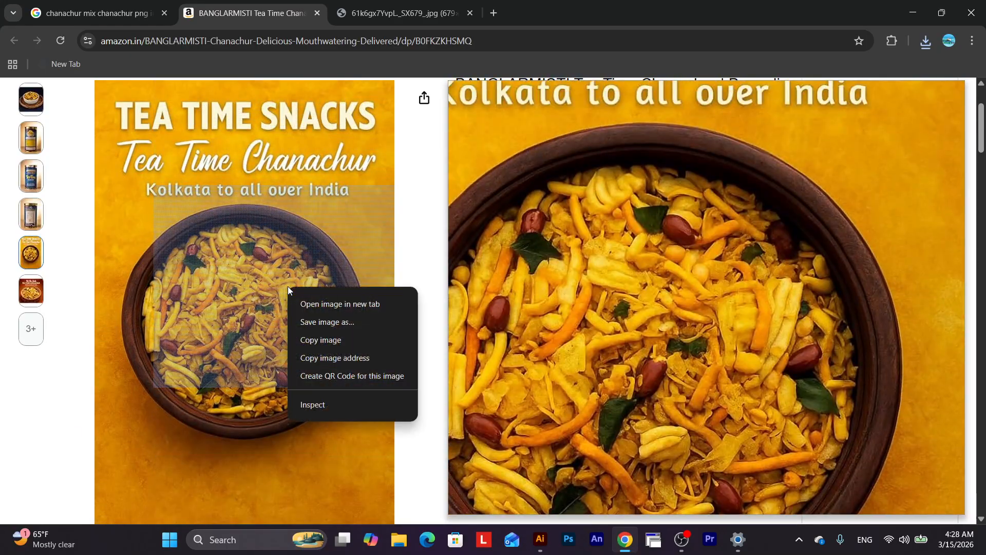
pyautogui.click(316, 304)
pyautogui.click(544, 12)
pyautogui.rightClick(460, 212)
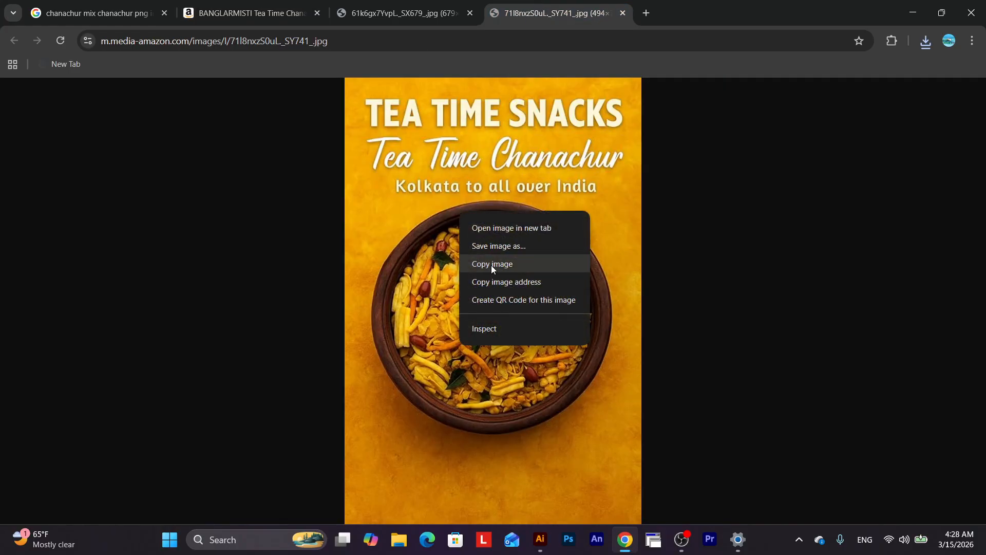
pyautogui.click(492, 248)
pyautogui.click(385, 285)
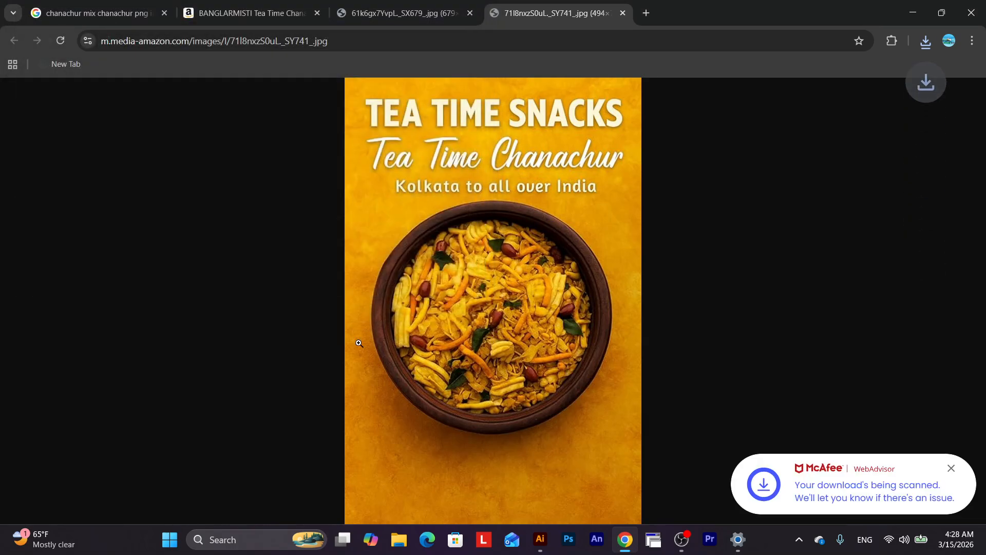
# Launch Photoshop and switch to Illustrator.
pyautogui.click(564, 541)
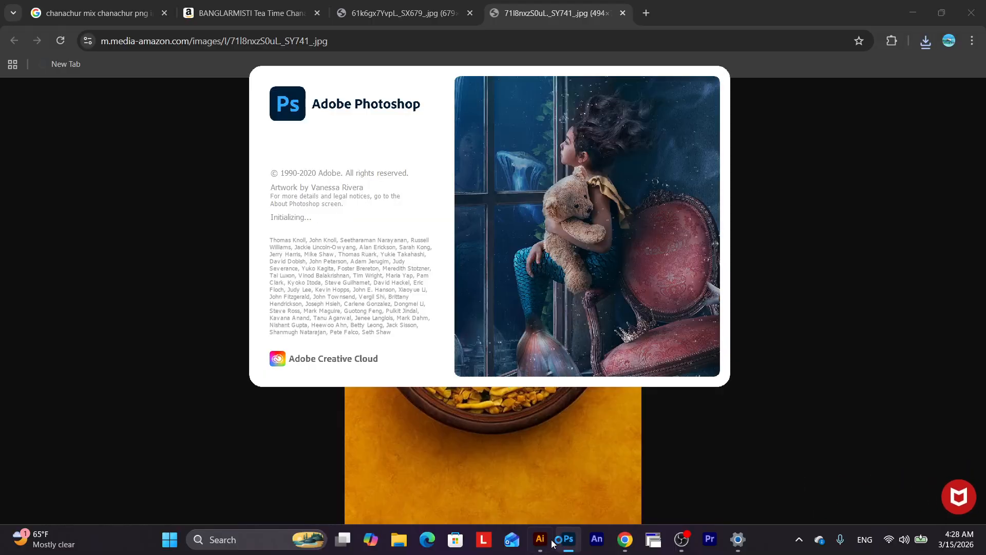
pyautogui.click(534, 550)
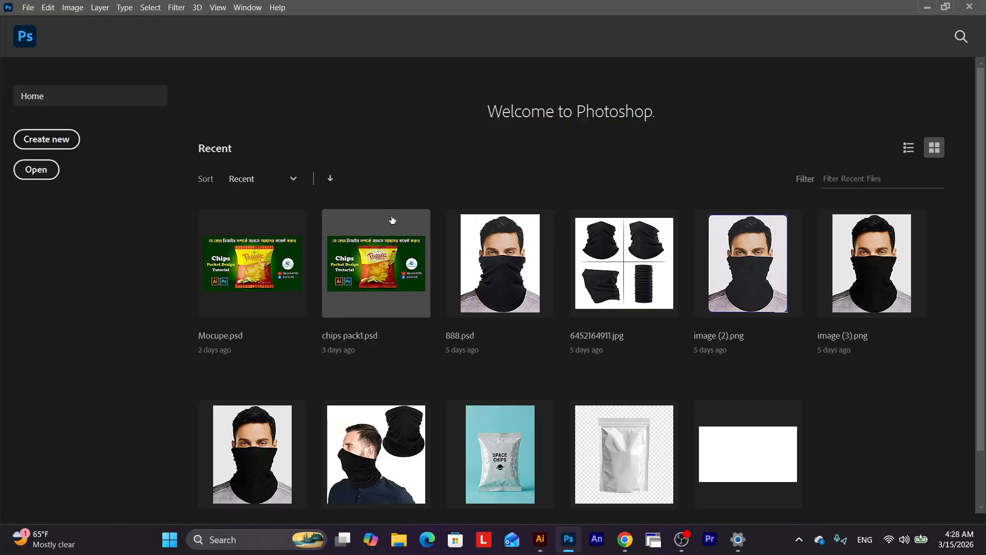
pyautogui.click(928, 7)
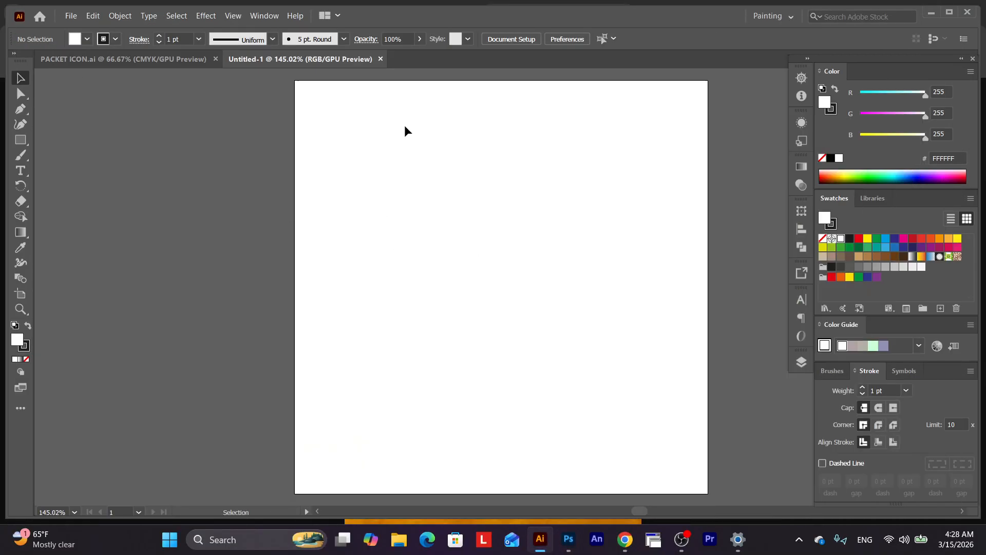
# Start a new document with a width of 35 cm and a height of 25 cm.
pyautogui.click(72, 15)
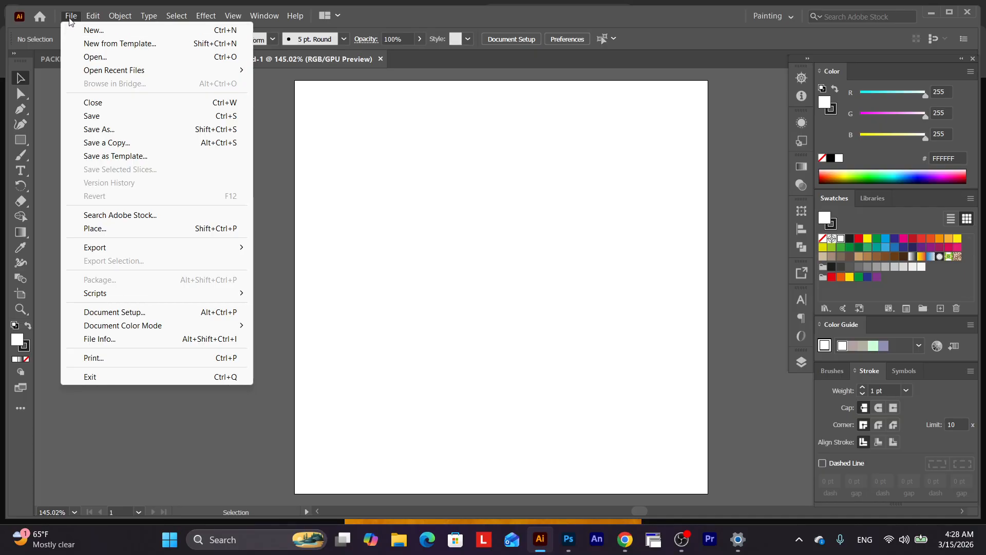
pyautogui.click(224, 32)
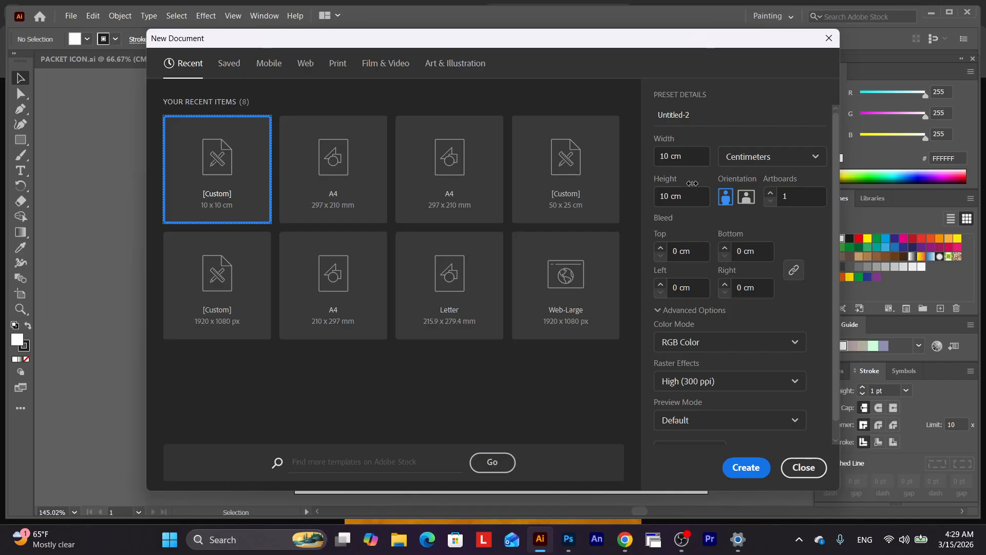
pyautogui.click(688, 155)
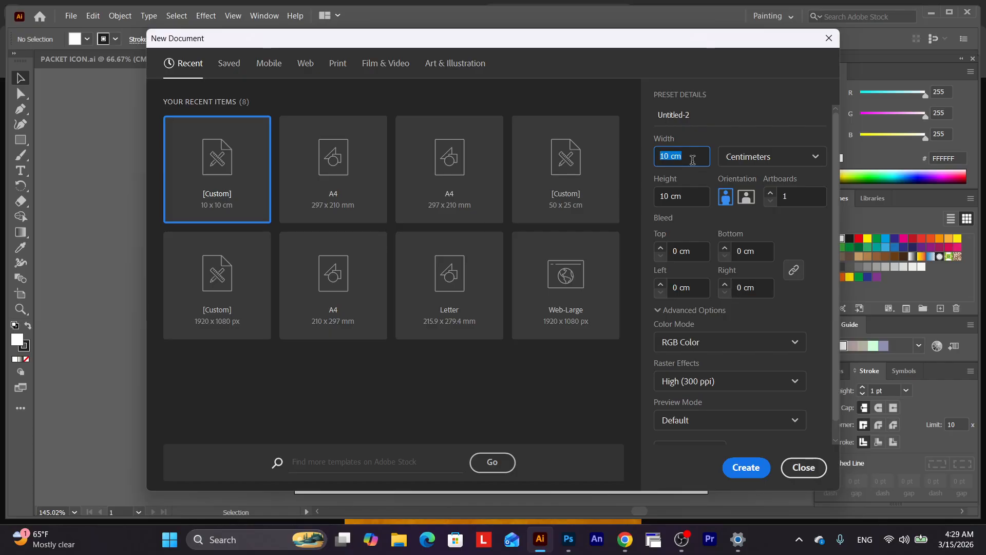
pyautogui.write('35')
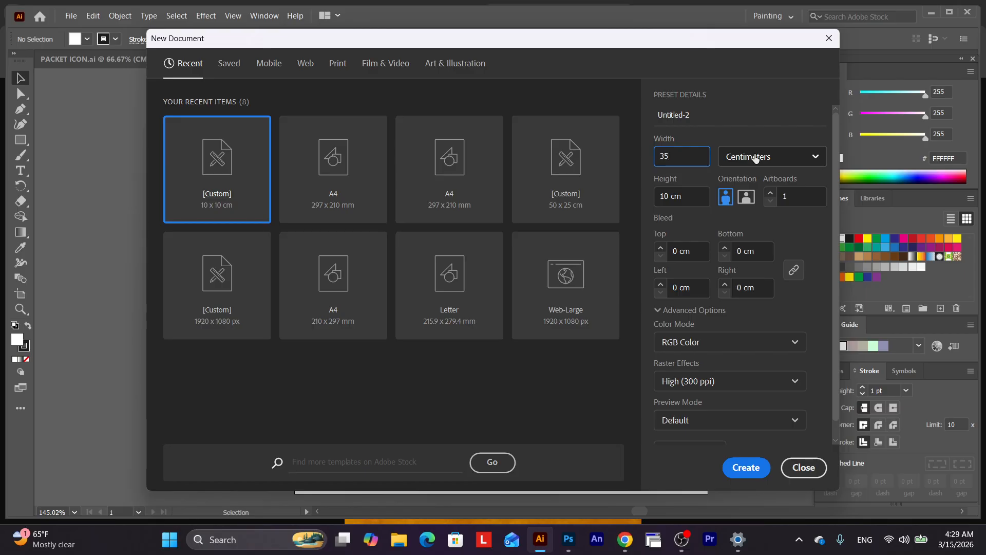
pyautogui.click(772, 158)
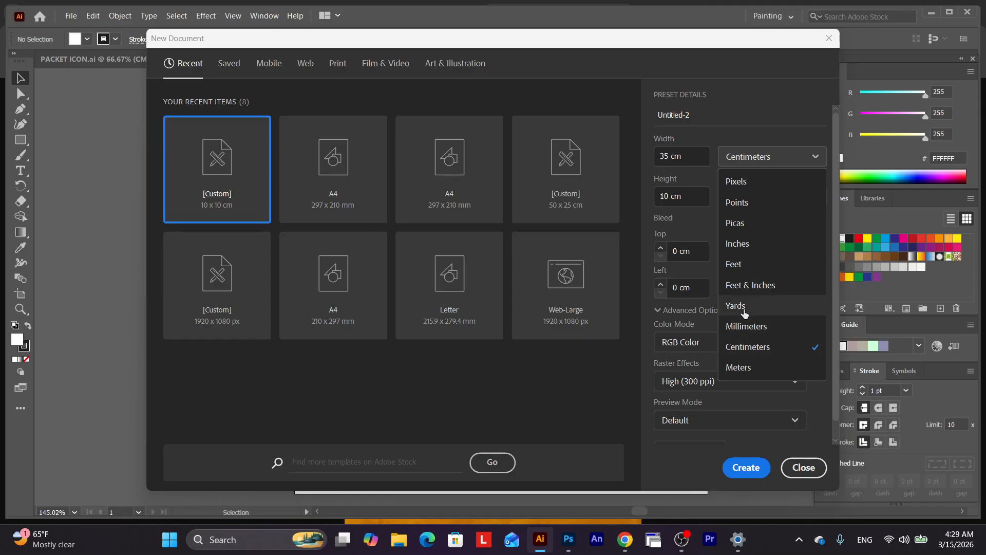
pyautogui.click(699, 136)
pyautogui.click(669, 195)
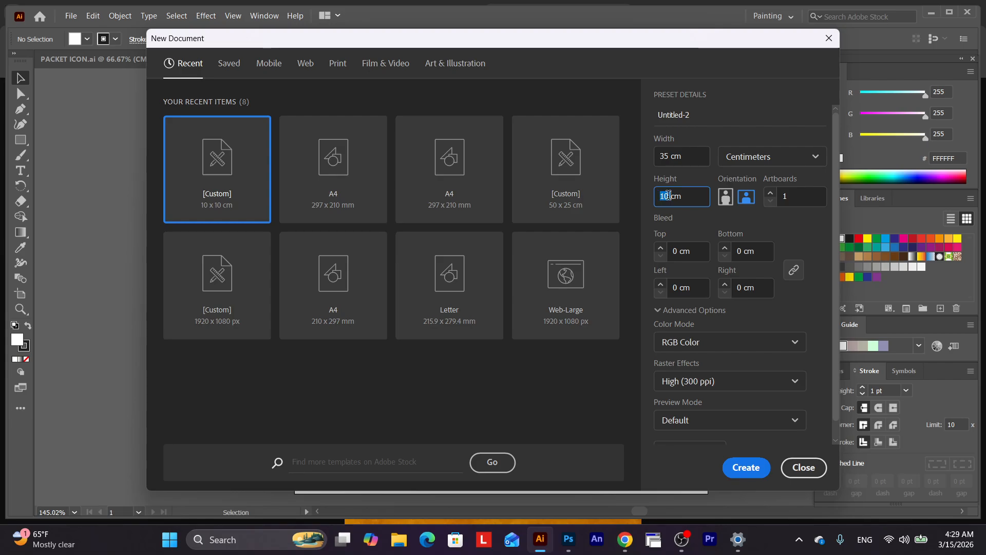
pyautogui.moveTo(686, 196); pyautogui.dragTo(658, 198)
pyautogui.write('25')
# Set the color mode to CMYK Color and raster effects to High (300 ppi), and create the document.
pyautogui.click(716, 347)
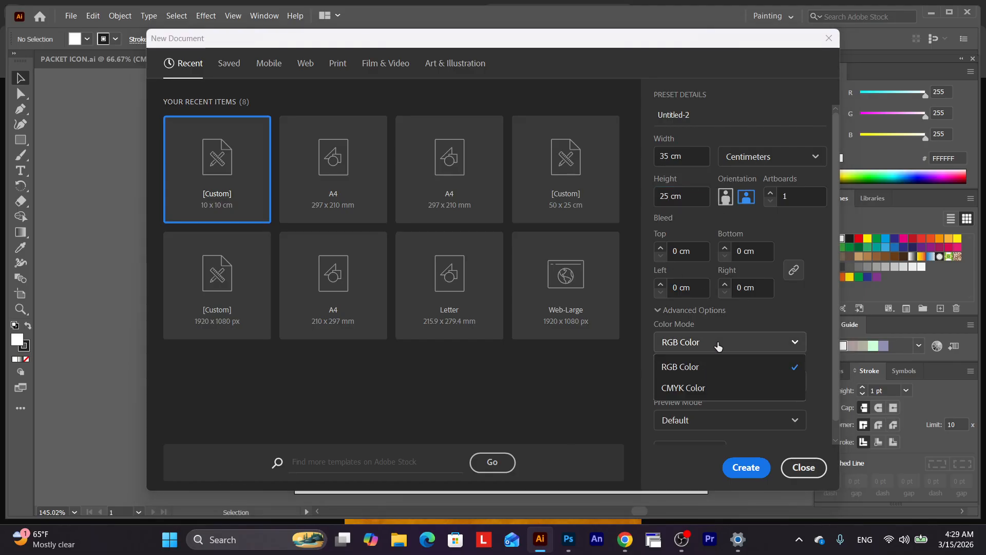
pyautogui.click(707, 387)
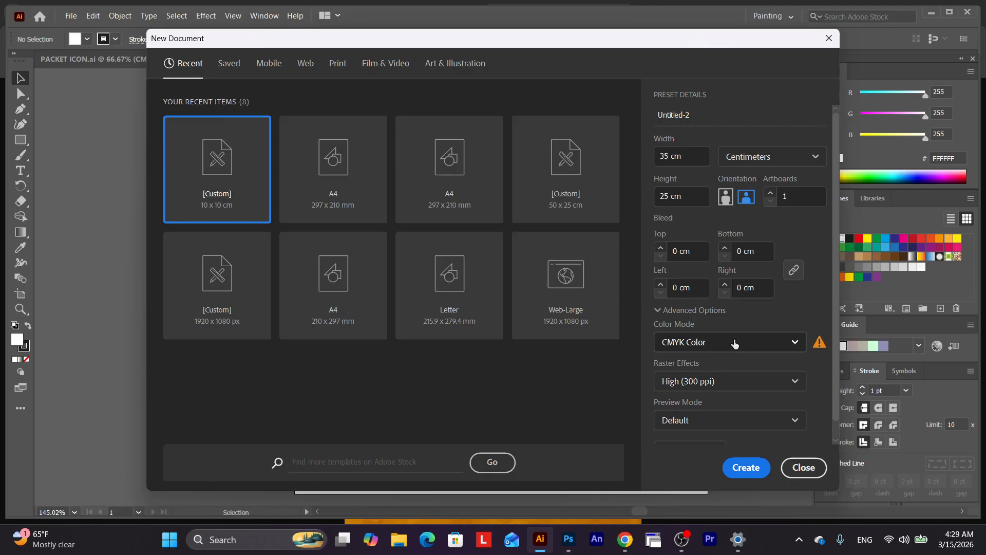
pyautogui.click(749, 381)
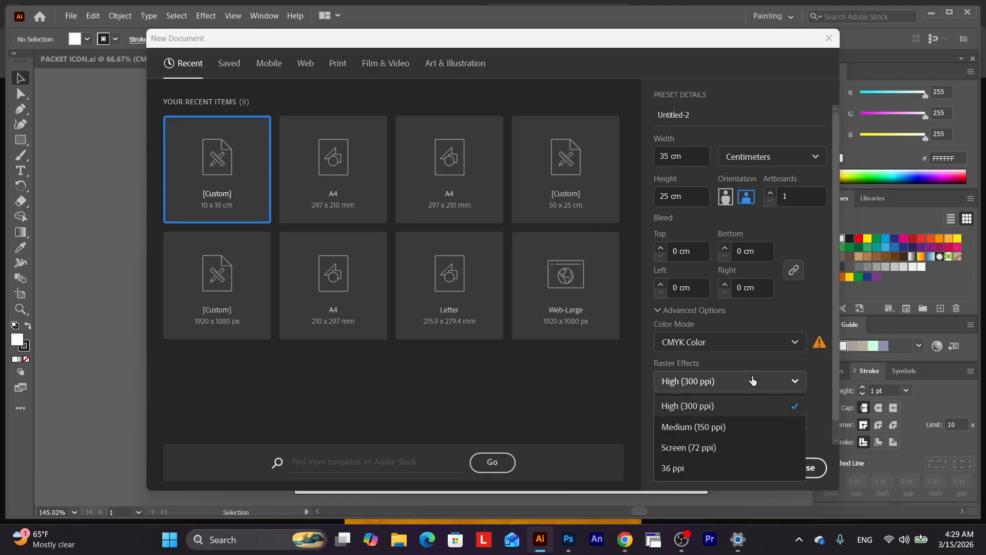
pyautogui.click(748, 405)
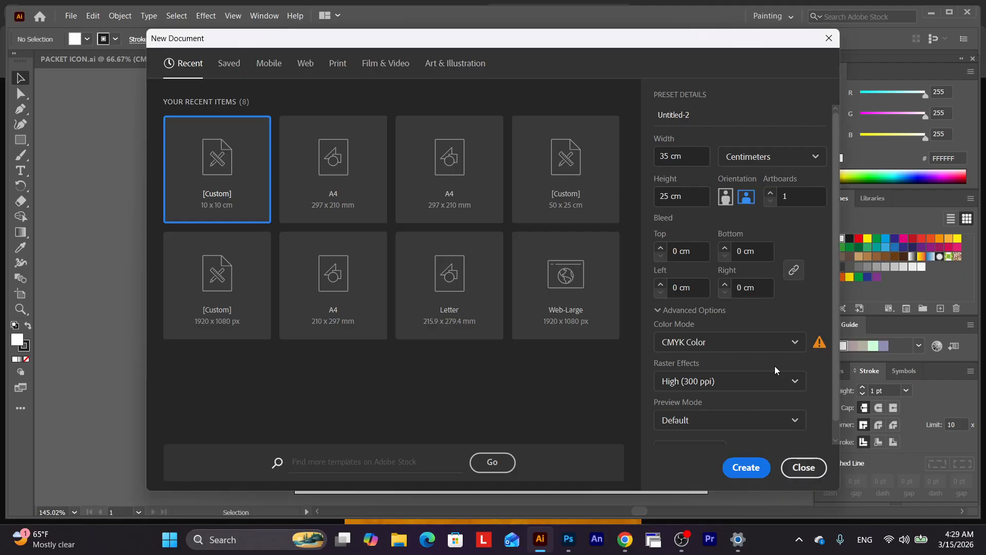
pyautogui.scroll(-1, 726, 417)
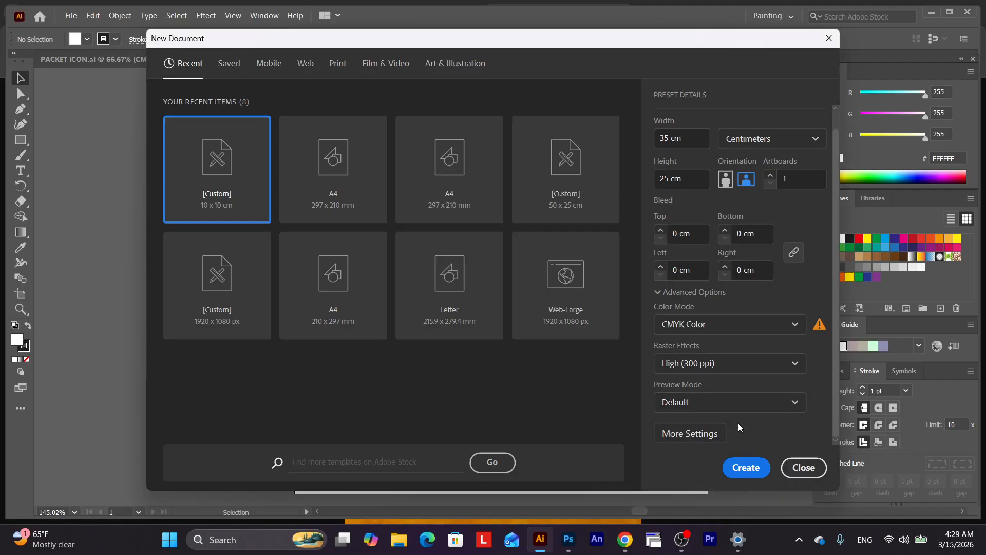
pyautogui.scroll(1, 750, 343)
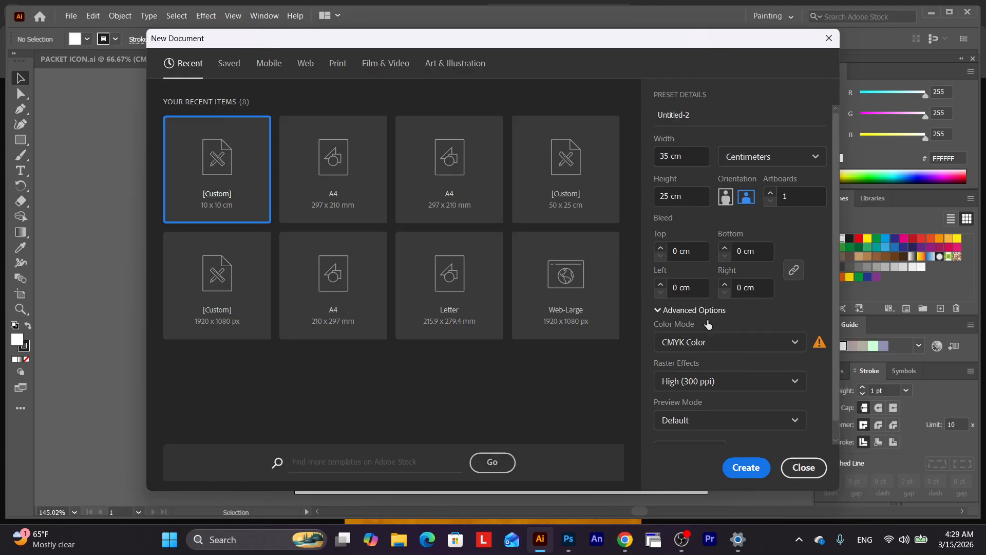
pyautogui.click(746, 469)
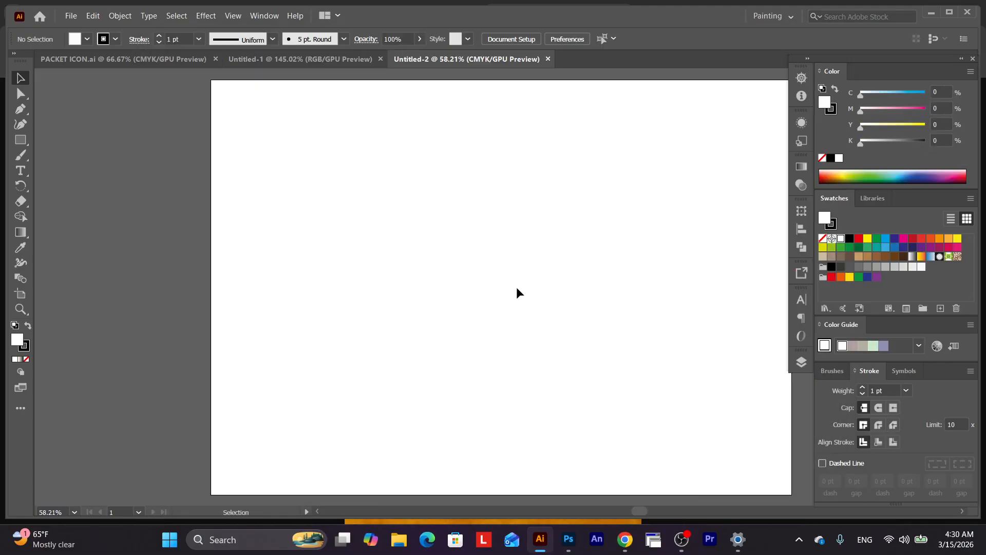
# Draw a tall upright rectangle in the middle of the artboard, spanning nearly its full height, and select it.
pyautogui.hotkey('ctrl', '-')
pyautogui.moveTo(581, 271); pyautogui.dragTo(534, 279)
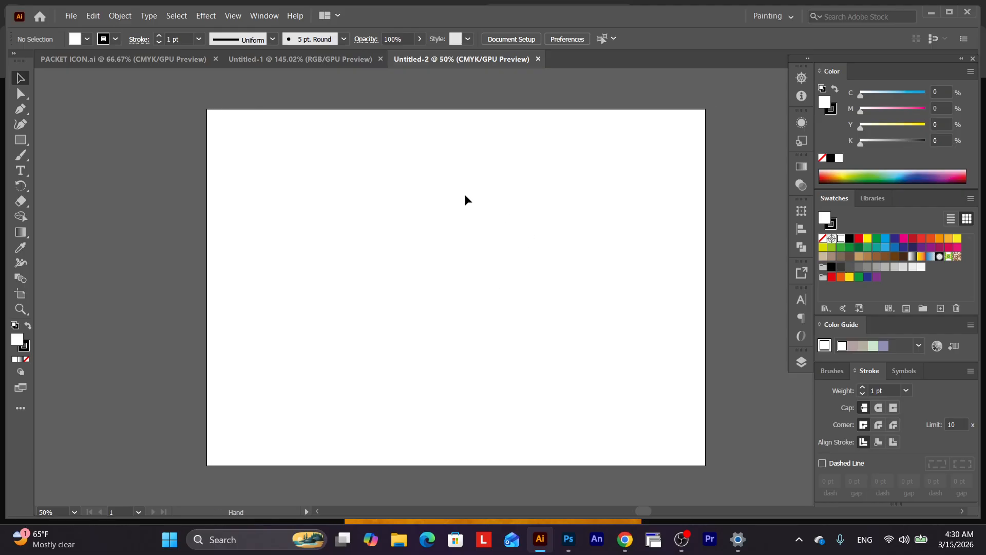
pyautogui.click(21, 140)
pyautogui.moveTo(339, 129); pyautogui.dragTo(569, 460)
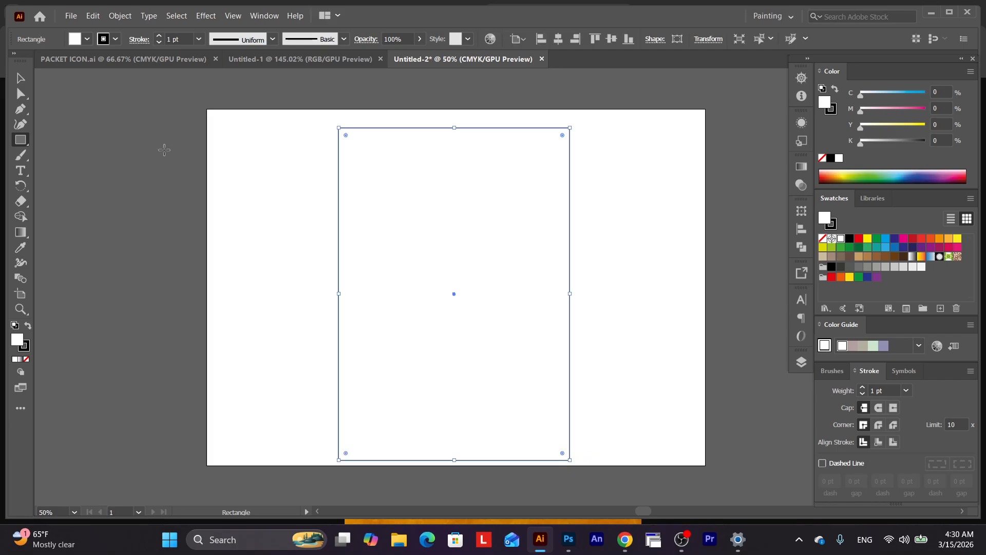
pyautogui.click(23, 80)
pyautogui.moveTo(285, 108); pyautogui.dragTo(601, 472)
# Switch to Mocupe.psd in Photoshop, select Group 1 containing the round JOAR TV logo and expand it.
pyautogui.click(569, 539)
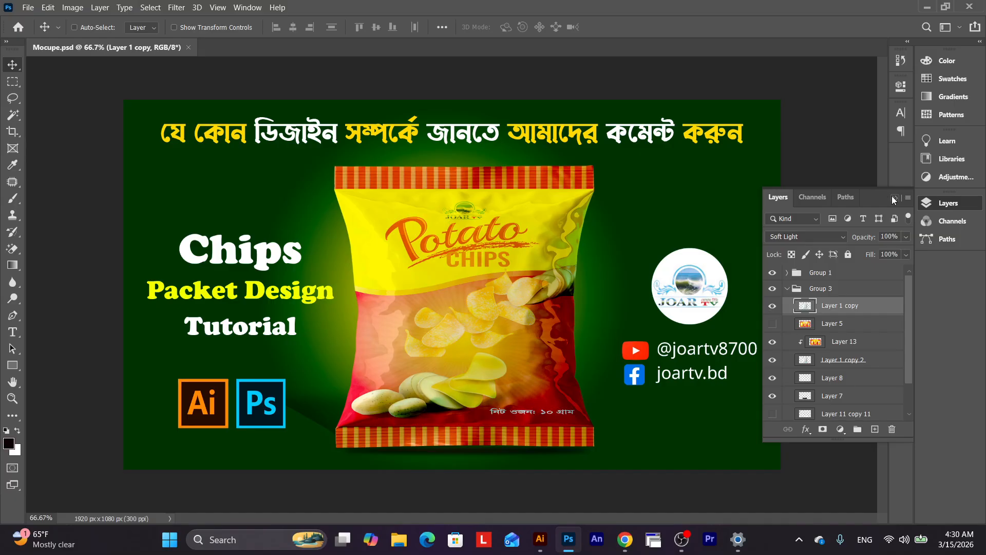
pyautogui.rightClick(706, 308)
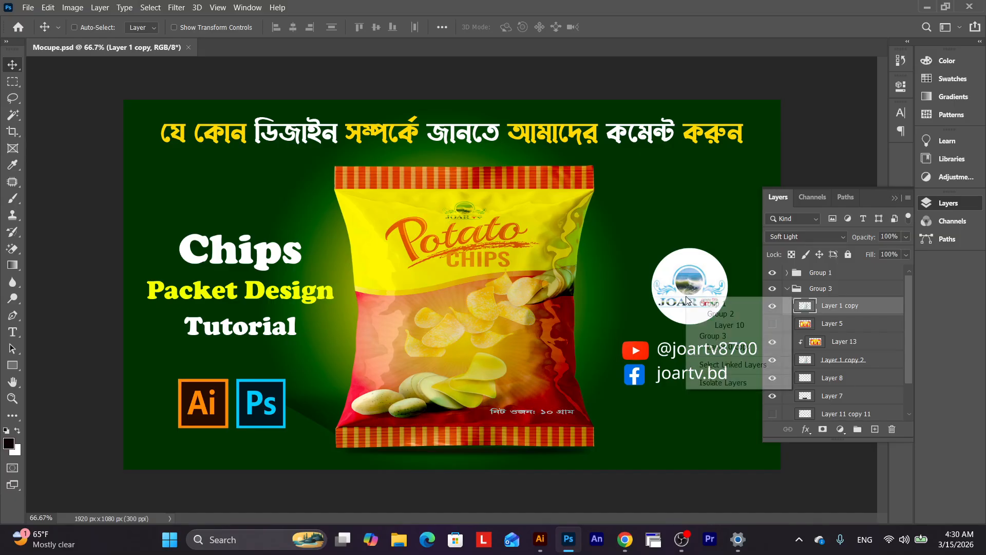
pyautogui.click(710, 314)
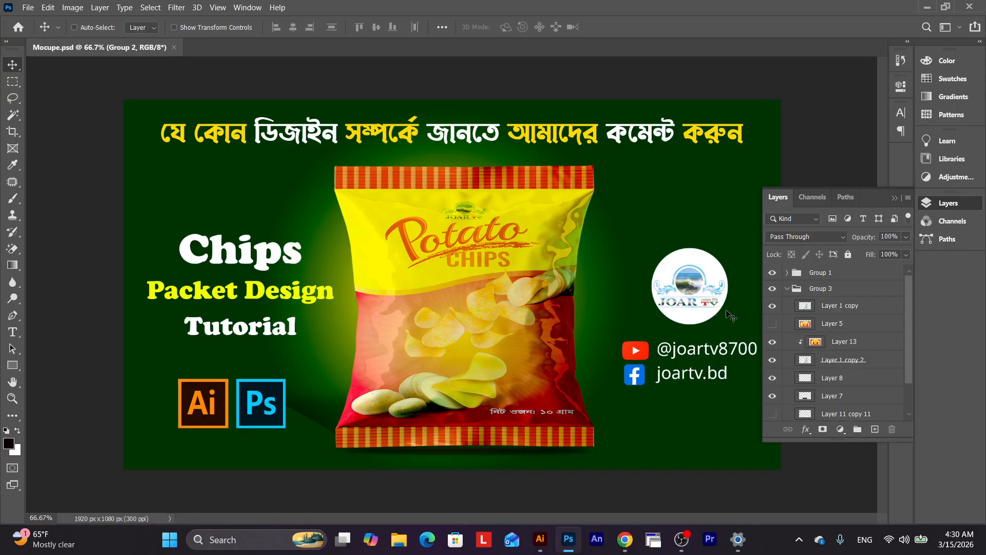
pyautogui.rightClick(706, 301)
pyautogui.click(705, 294)
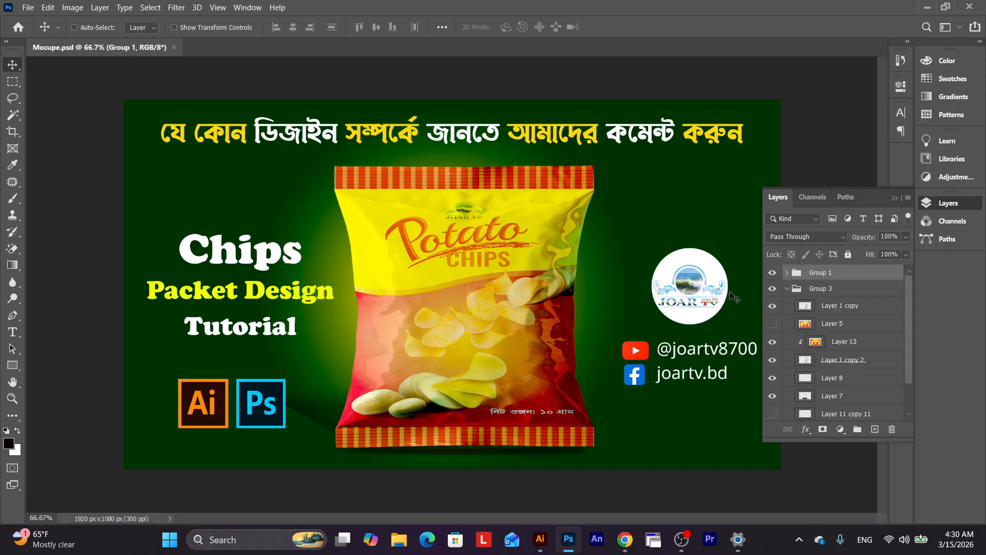
pyautogui.click(787, 273)
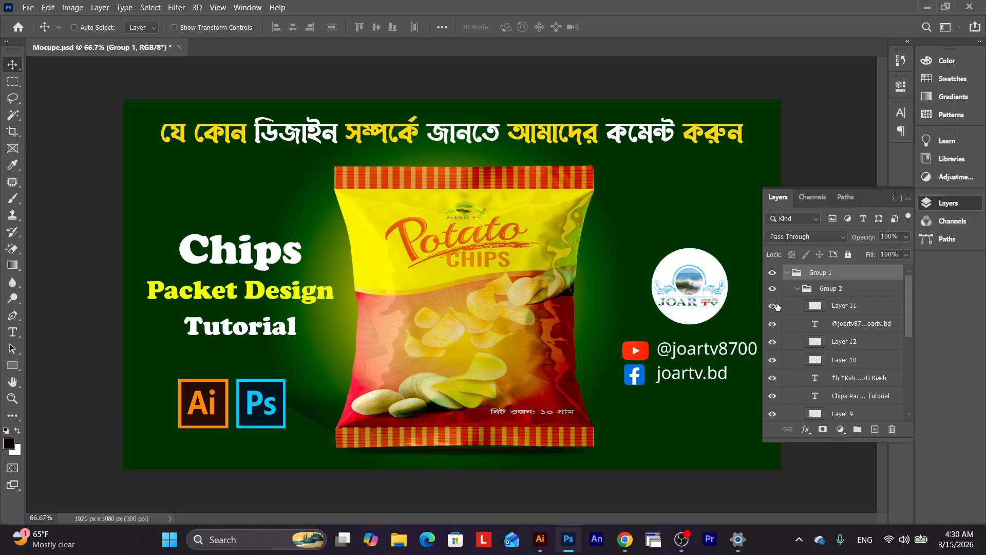
# Select the round JOAR TV logo's layer, Layer 10, hide it and collapse the layer list.
pyautogui.rightClick(700, 280)
pyautogui.click(735, 308)
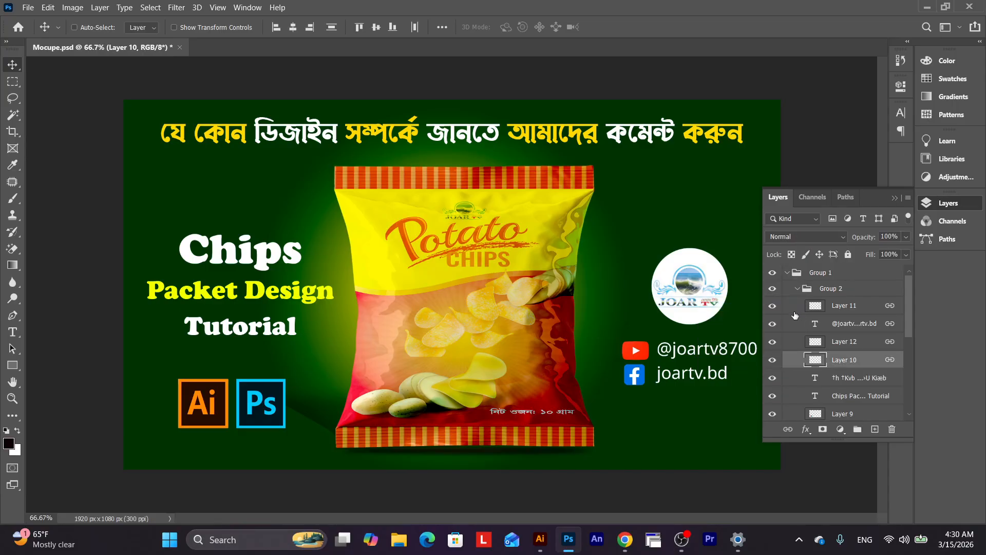
pyautogui.click(772, 360)
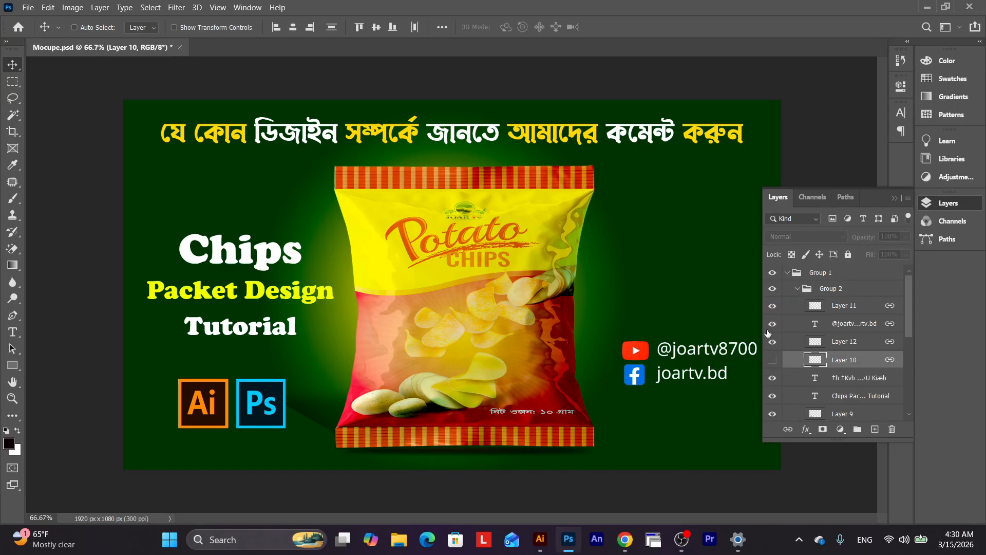
pyautogui.click(773, 360)
pyautogui.click(774, 360)
pyautogui.click(895, 198)
pyautogui.click(13, 332)
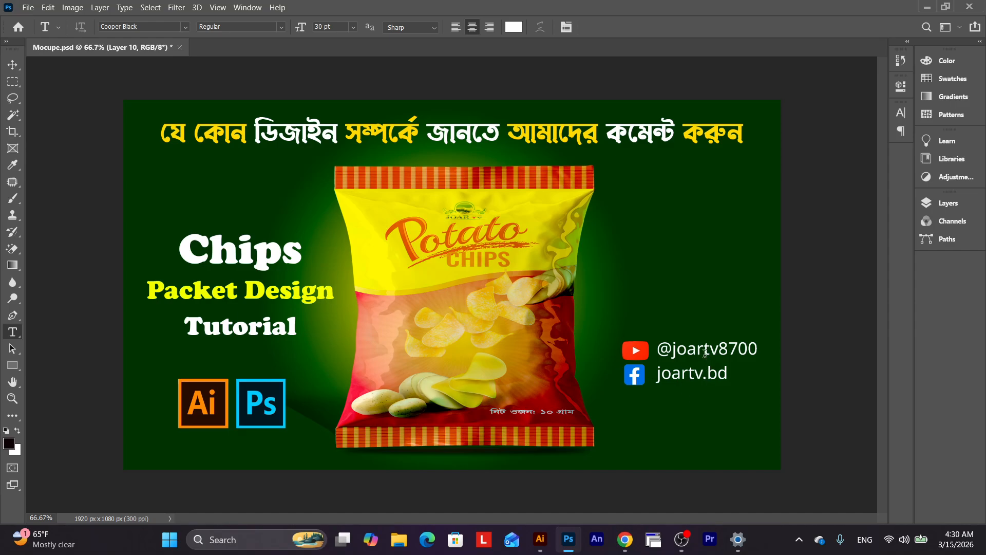
pyautogui.moveTo(718, 346); pyautogui.dragTo(785, 347)
pyautogui.click(742, 346)
pyautogui.moveTo(723, 341); pyautogui.dragTo(759, 339)
pyautogui.write('b')
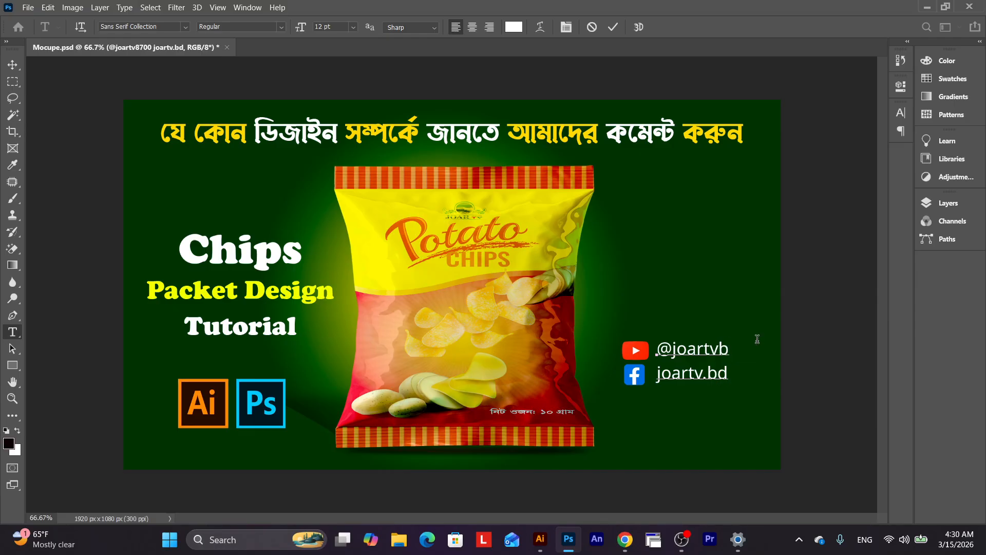
pyautogui.write('d')
pyautogui.click(13, 65)
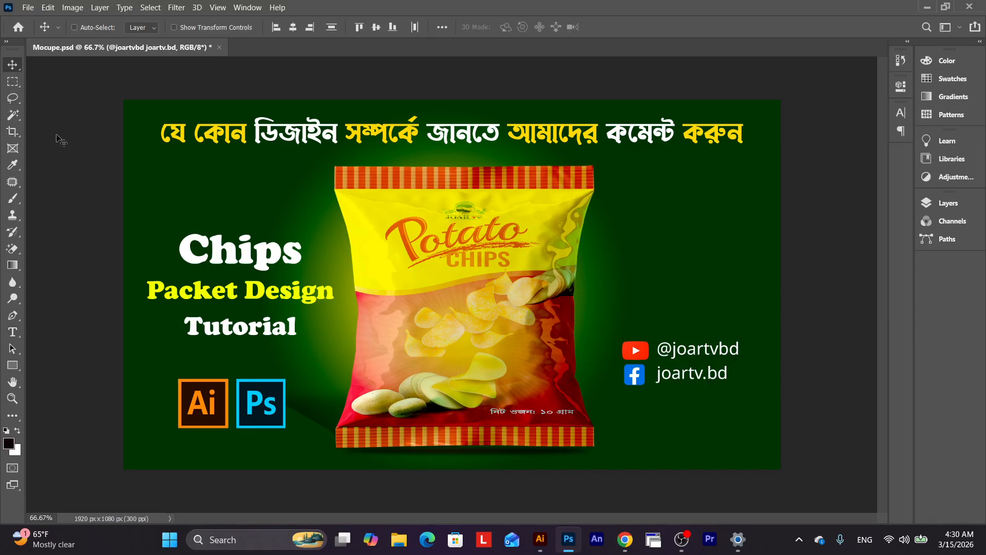
# Open the transparent square joartvbd.png logo and copy it into Mocupe.psd, accepting the color profile conversion.
pyautogui.click(27, 7)
pyautogui.click(32, 29)
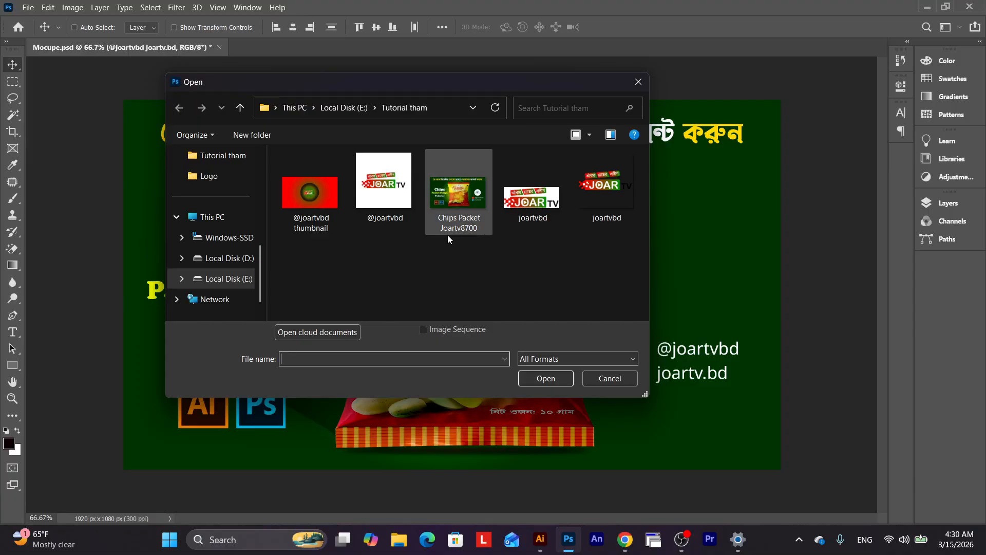
pyautogui.click(610, 199)
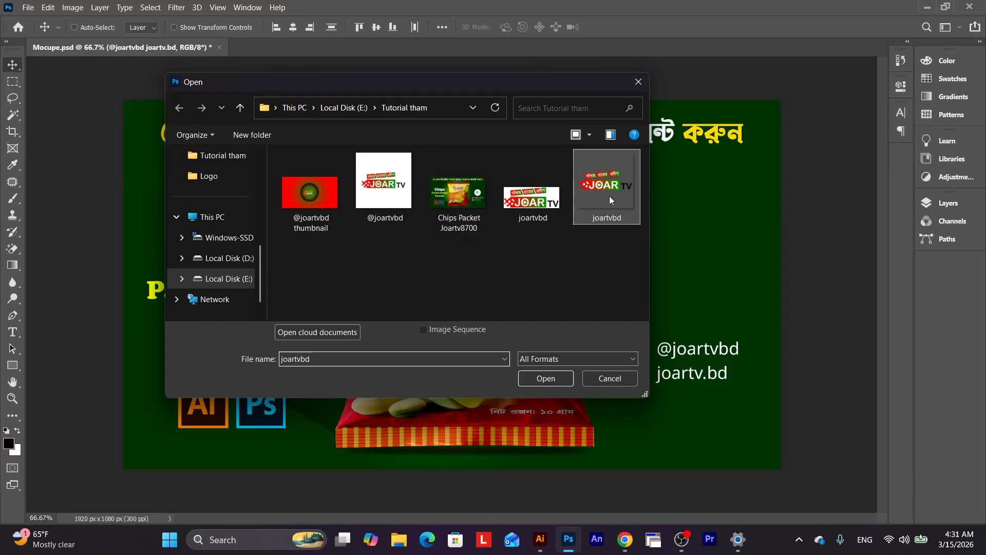
pyautogui.click(549, 378)
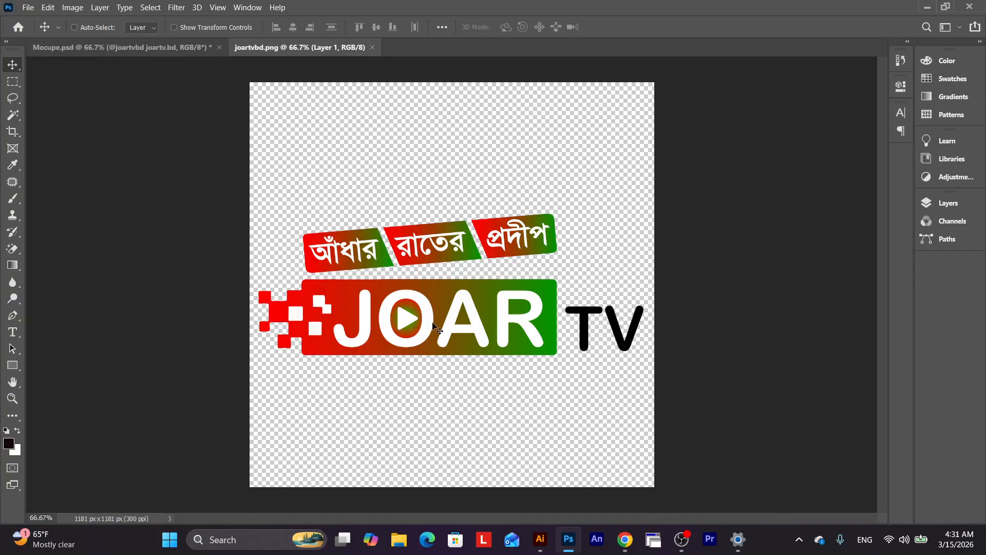
pyautogui.moveTo(434, 326); pyautogui.dragTo(152, 48)
pyautogui.moveTo(548, 249); pyautogui.dragTo(557, 251)
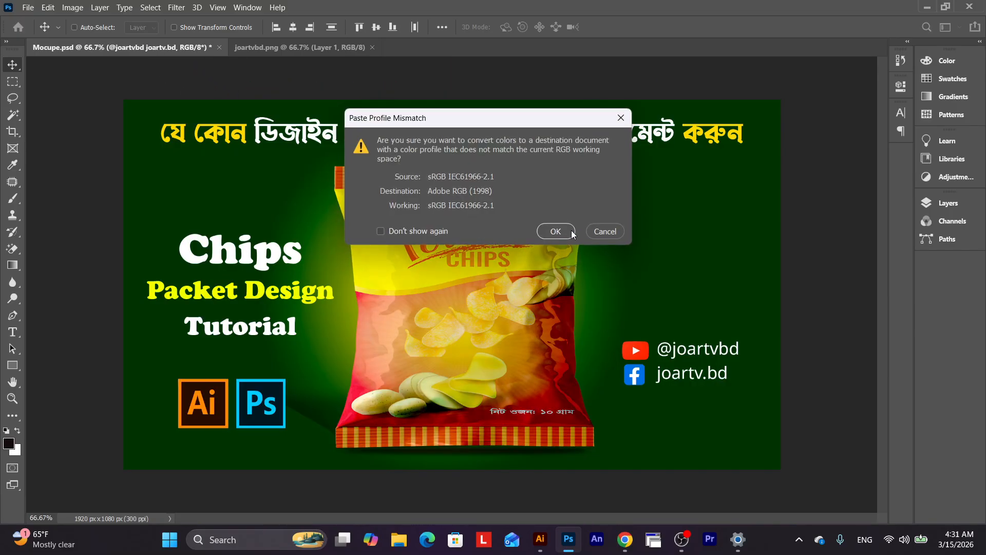
pyautogui.click(557, 232)
pyautogui.hotkey('ctrl', 't')
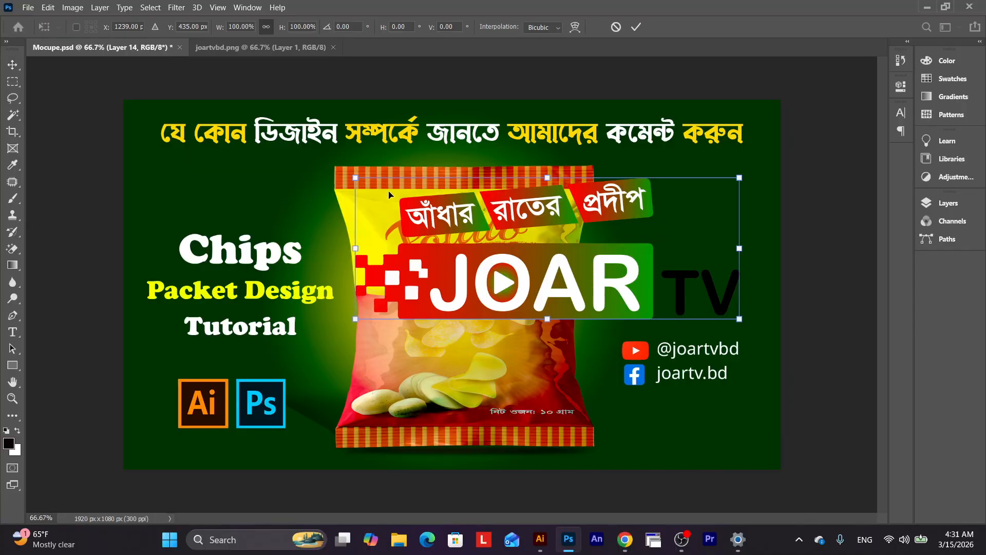
pyautogui.moveTo(356, 178); pyautogui.dragTo(452, 235)
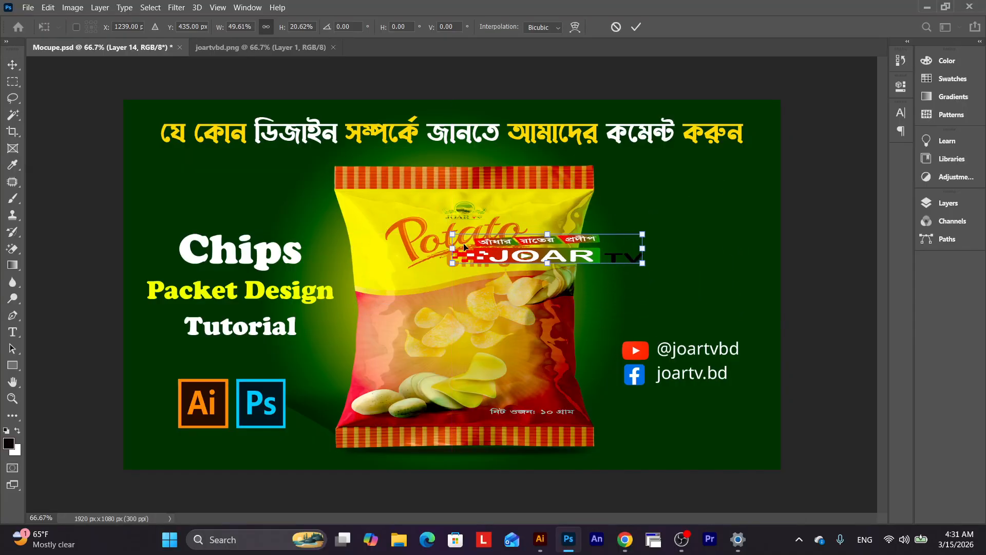
pyautogui.press('Return')
pyautogui.hotkey('ctrl', 'z')
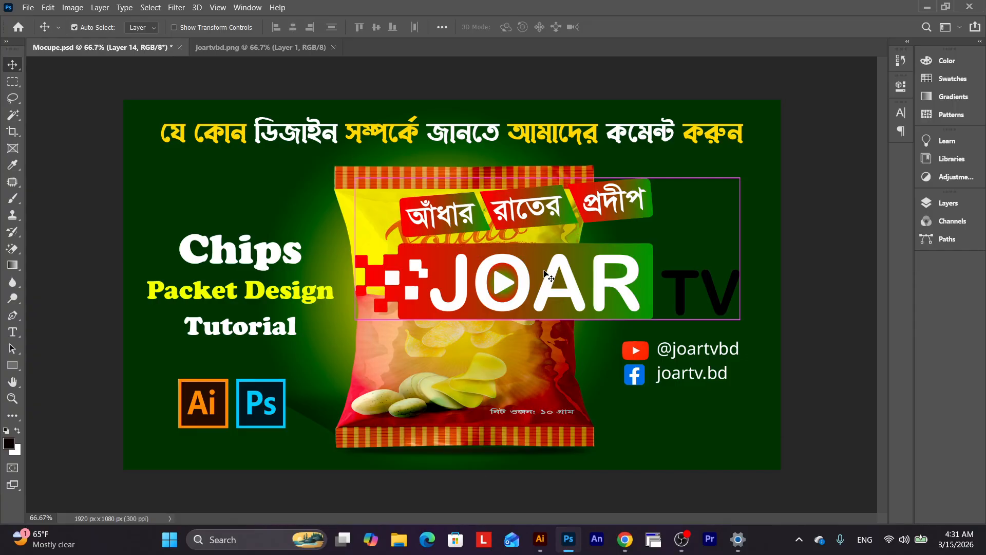
pyautogui.press('t')
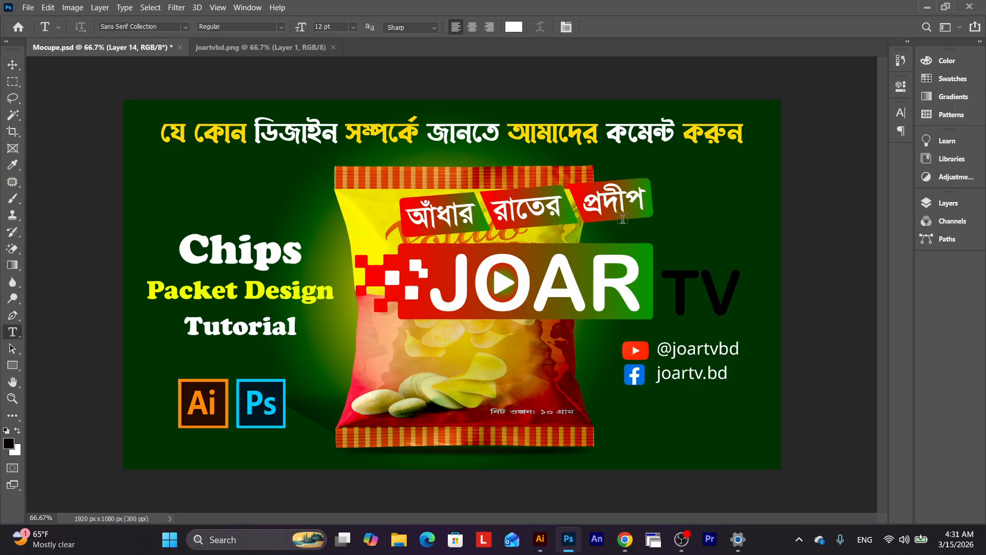
pyautogui.press('v')
# Scale the JOAR TV logo down proportionally and place it just above the YouTube and Facebook handles.
pyautogui.hotkey('ctrl', 't')
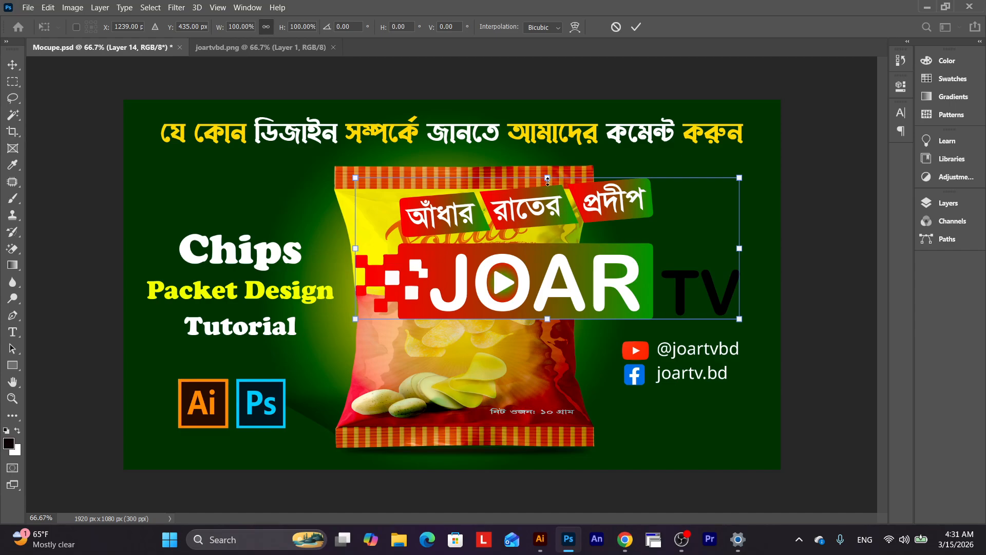
pyautogui.moveTo(547, 180); pyautogui.dragTo(682, 284)
pyautogui.press('Return')
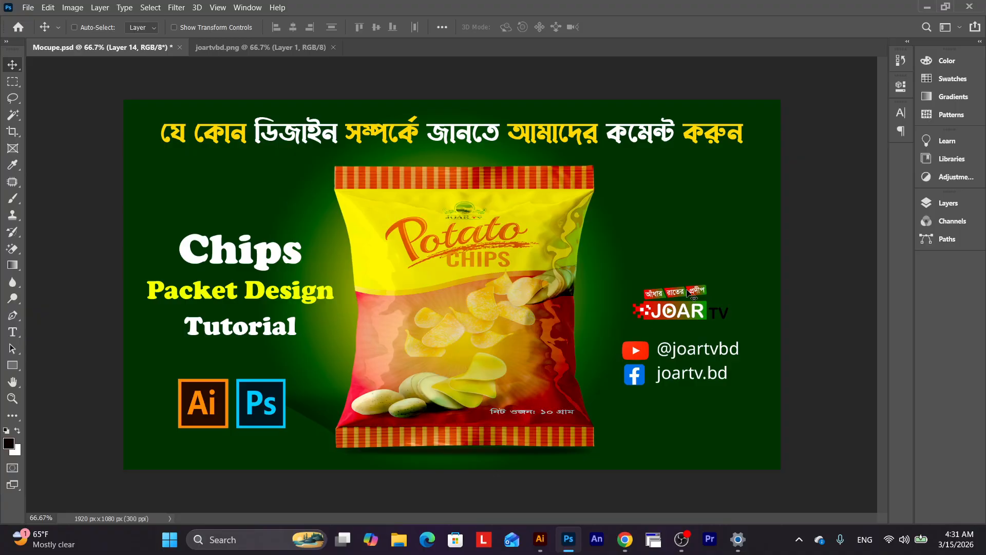
# Add a Stroke layer style to the JOAR TV logo on Layer 14 and make the stroke white.
pyautogui.click(946, 203)
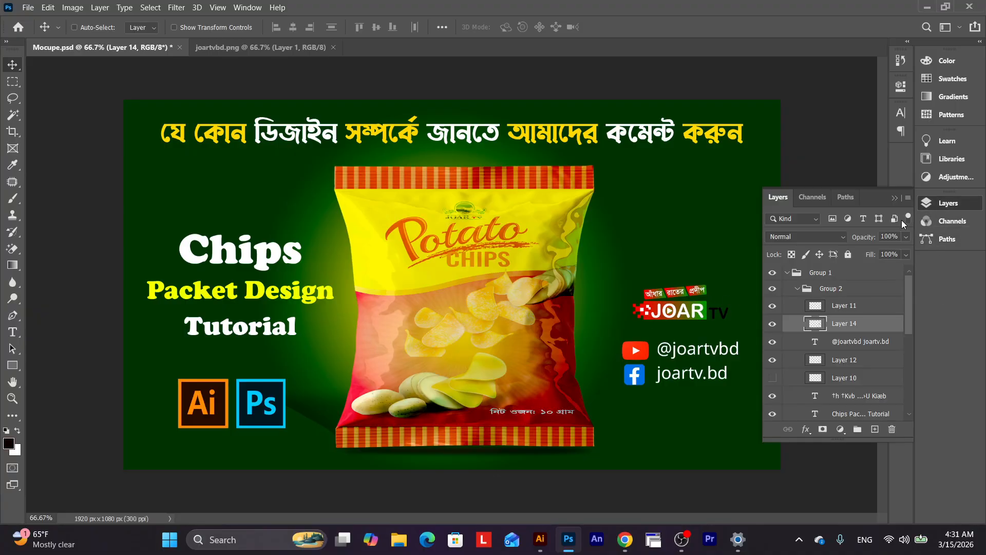
pyautogui.click(806, 429)
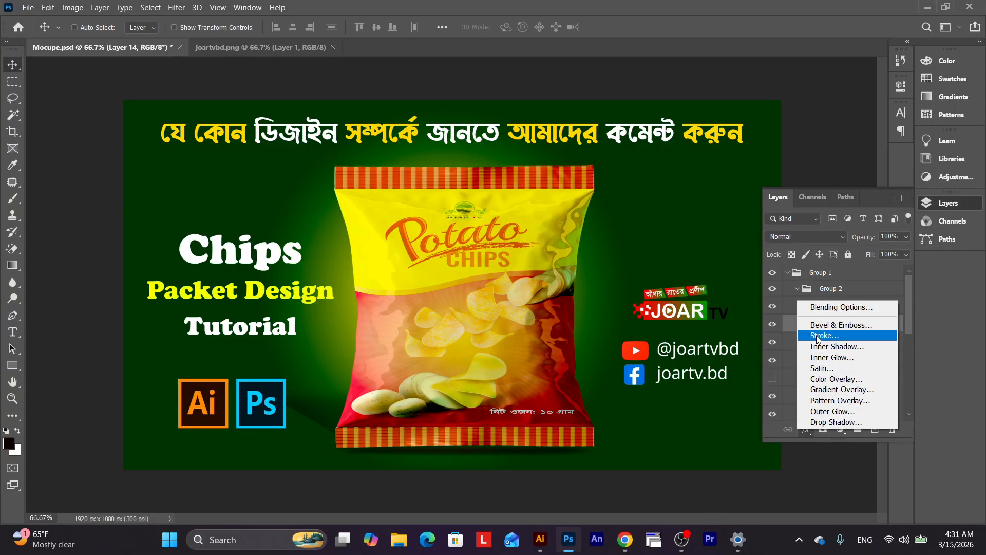
pyautogui.click(817, 340)
pyautogui.moveTo(759, 121)
pyautogui.mouseDown()
pyautogui.moveTo(389, 139)
pyautogui.moveTo(400, 146)
pyautogui.mouseUp()
pyautogui.click(304, 278)
pyautogui.click(372, 125)
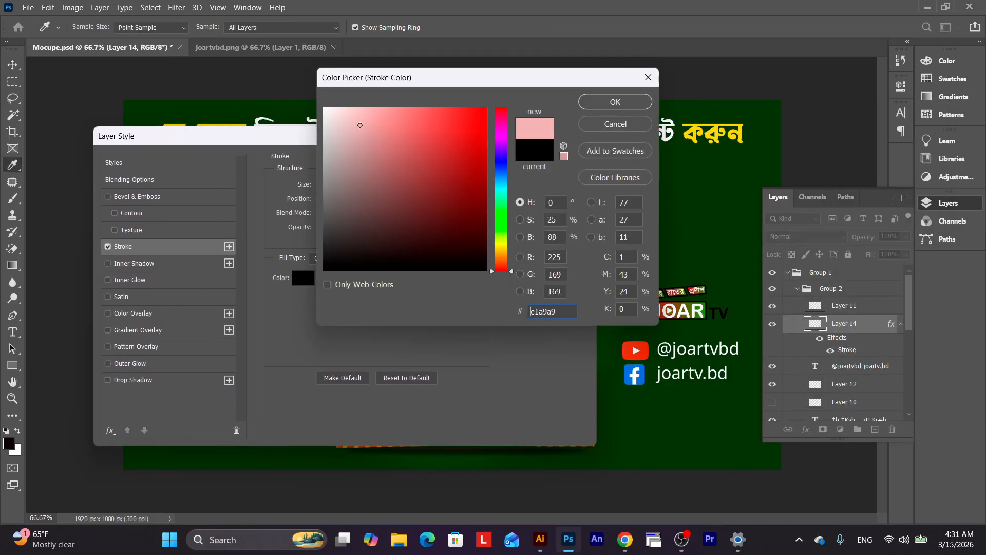
pyautogui.click(324, 108)
pyautogui.click(615, 102)
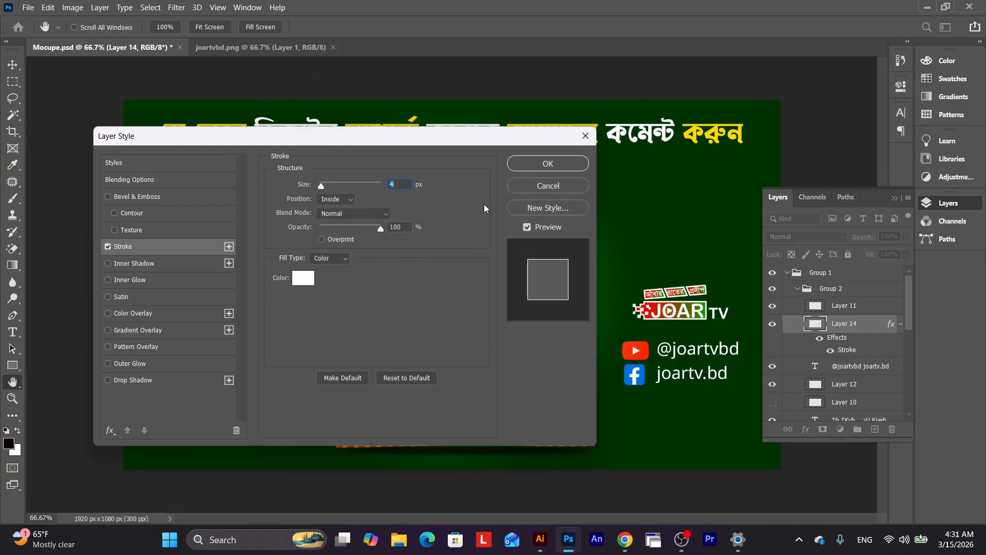
# Set the logo's stroke position to Outside, size to 3 px and opacity to 57%, and apply the style.
pyautogui.click(343, 198)
pyautogui.click(337, 206)
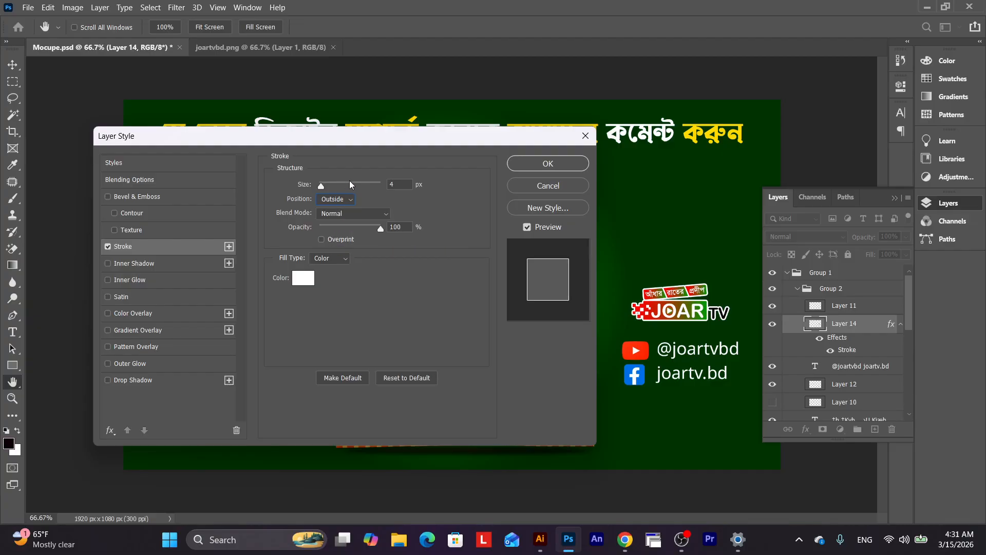
pyautogui.moveTo(321, 186); pyautogui.dragTo(320, 186)
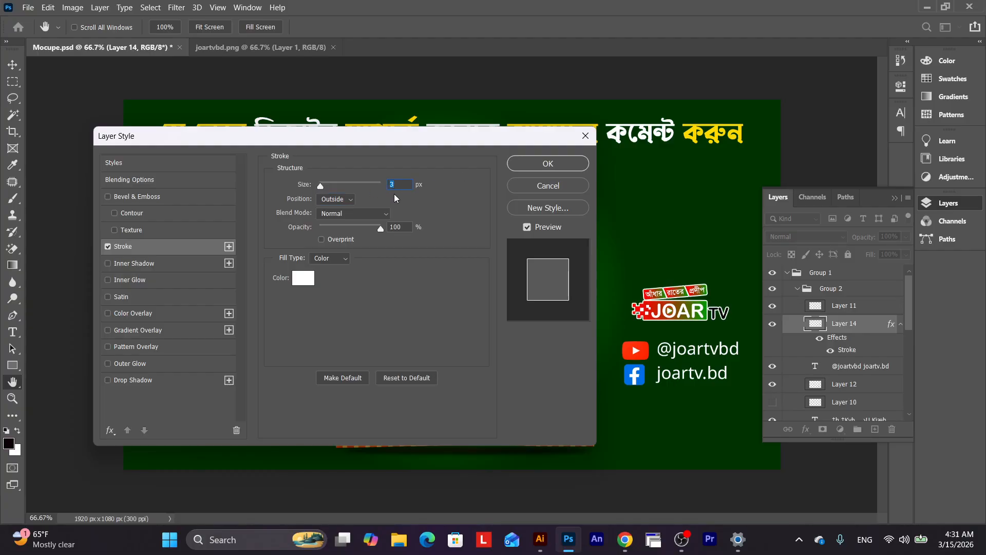
pyautogui.click(356, 230)
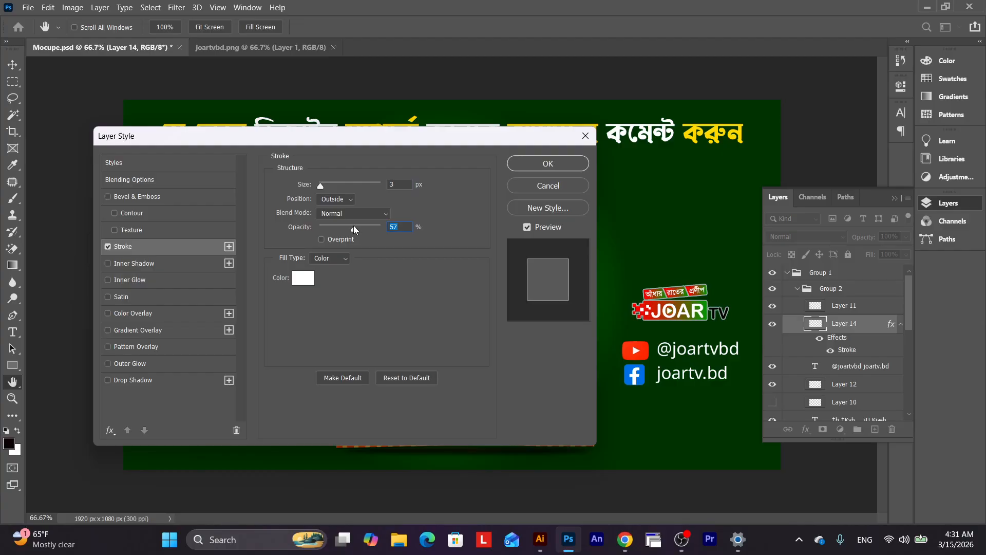
pyautogui.click(548, 163)
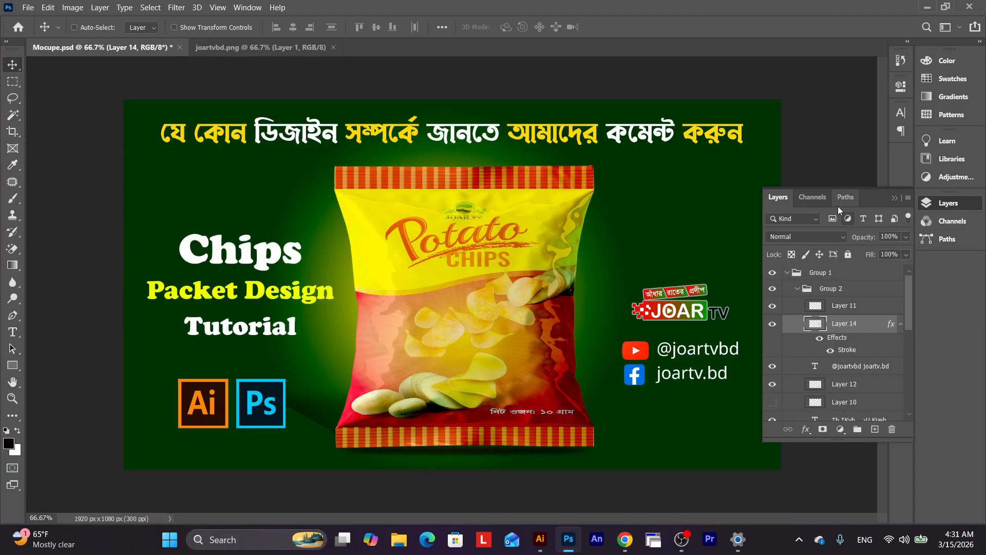
pyautogui.click(895, 197)
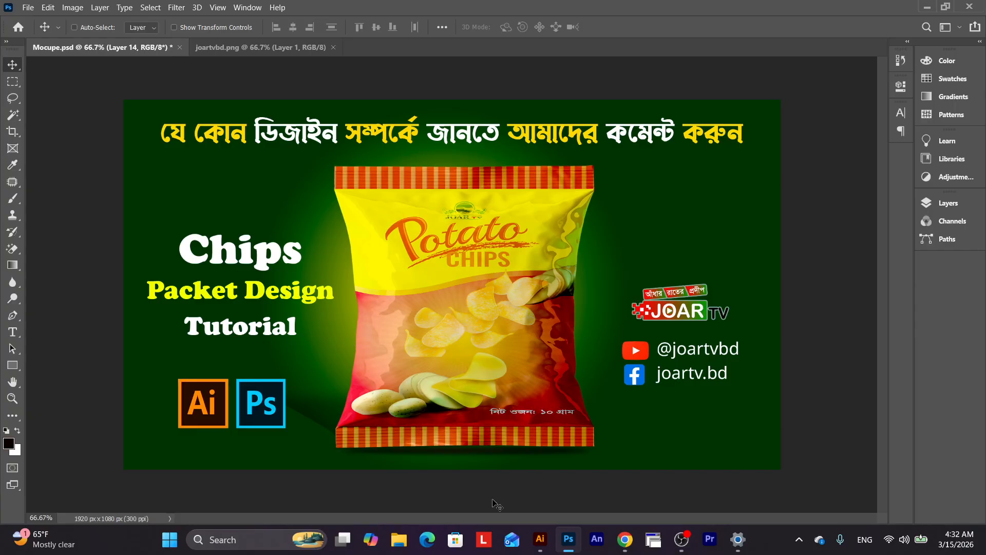
# Switch to Illustrator, resize the rectangle to 15 cm wide and 20 cm high without constrained proportions, and move it near the artboard's center.
pyautogui.click(541, 540)
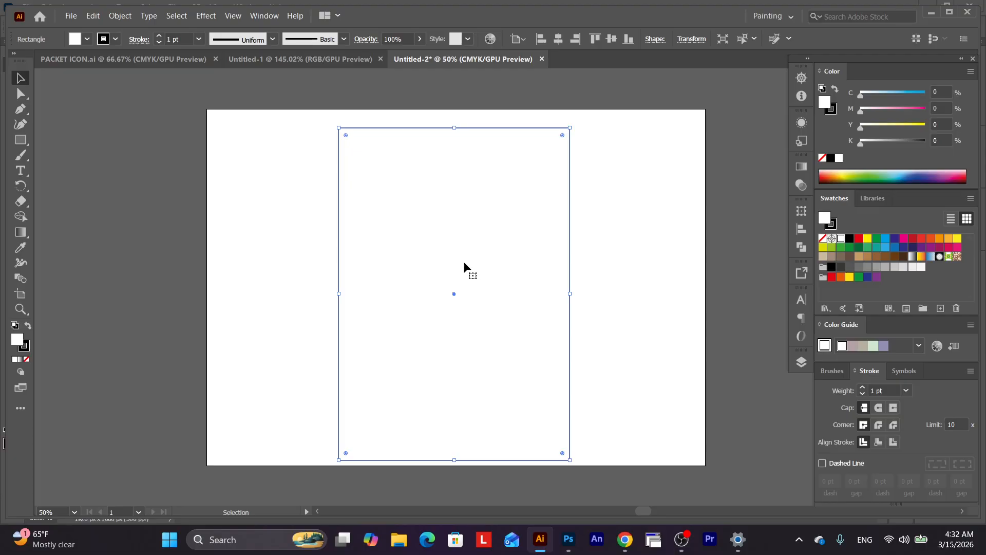
pyautogui.click(802, 211)
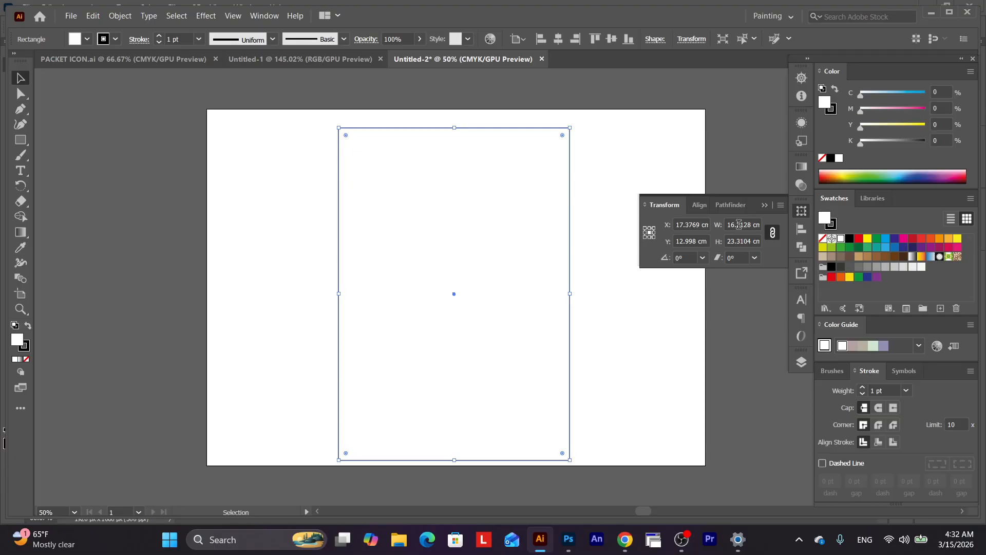
pyautogui.doubleClick(739, 224)
pyautogui.write('15cm')
pyautogui.press('Return')
pyautogui.click(772, 232)
pyautogui.doubleClick(741, 241)
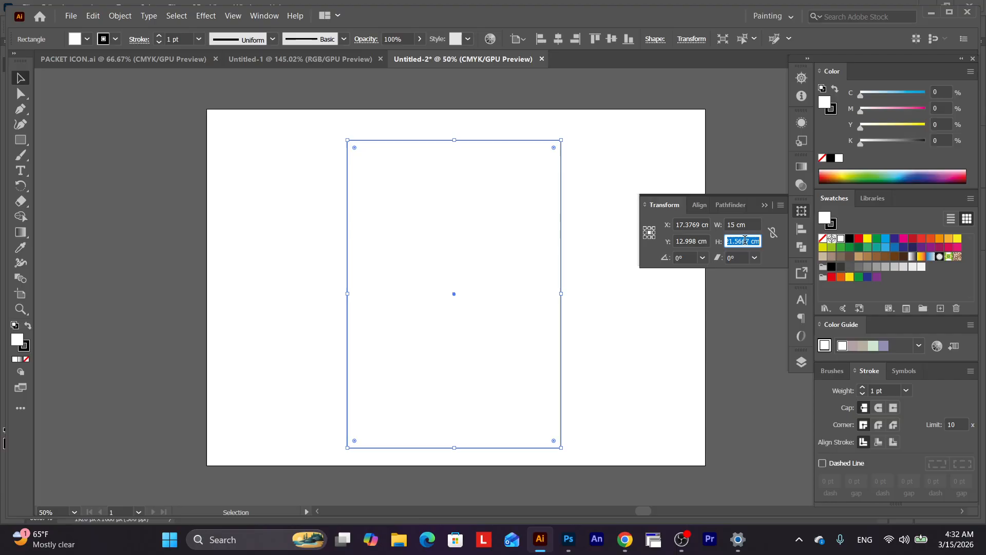
pyautogui.write('20')
pyautogui.press('Return')
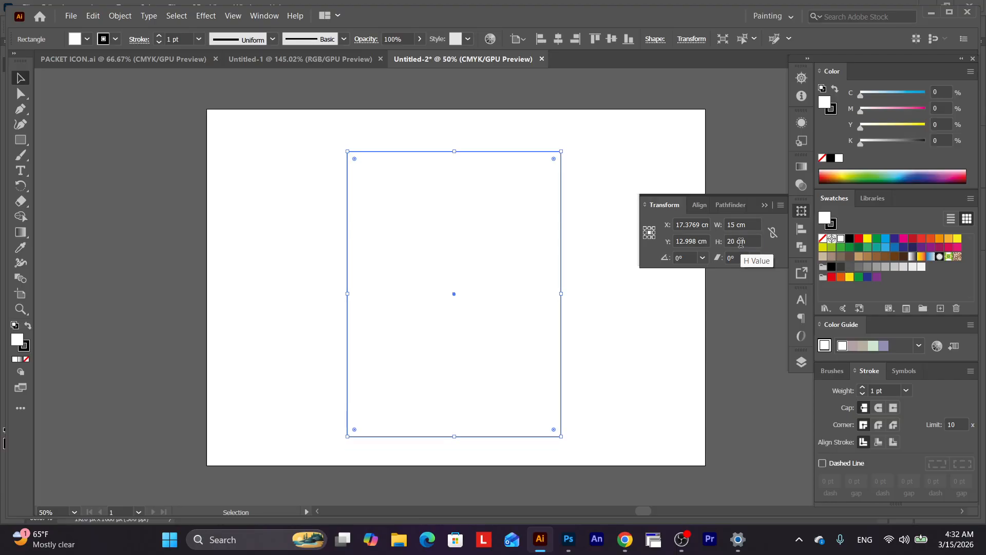
pyautogui.moveTo(455, 291); pyautogui.dragTo(461, 281)
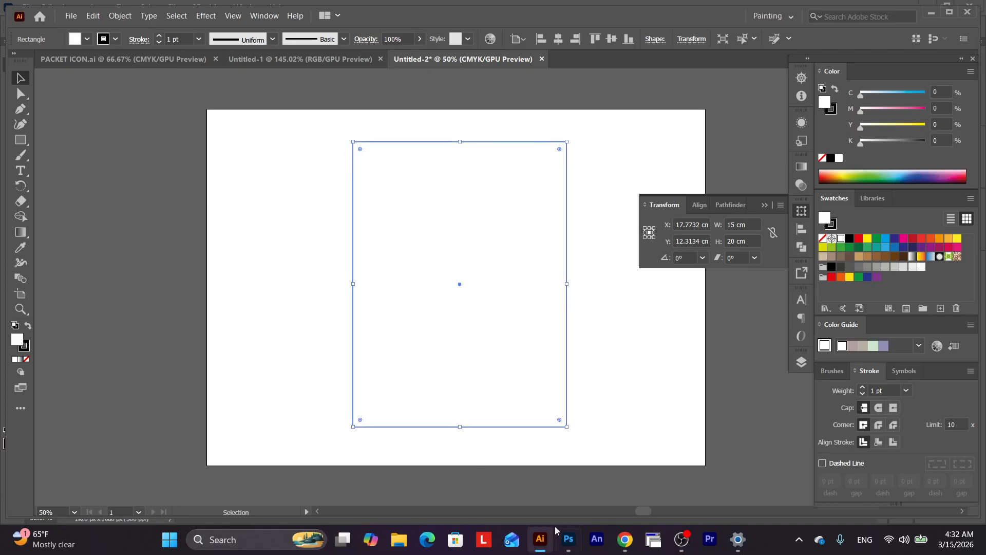
pyautogui.click(565, 538)
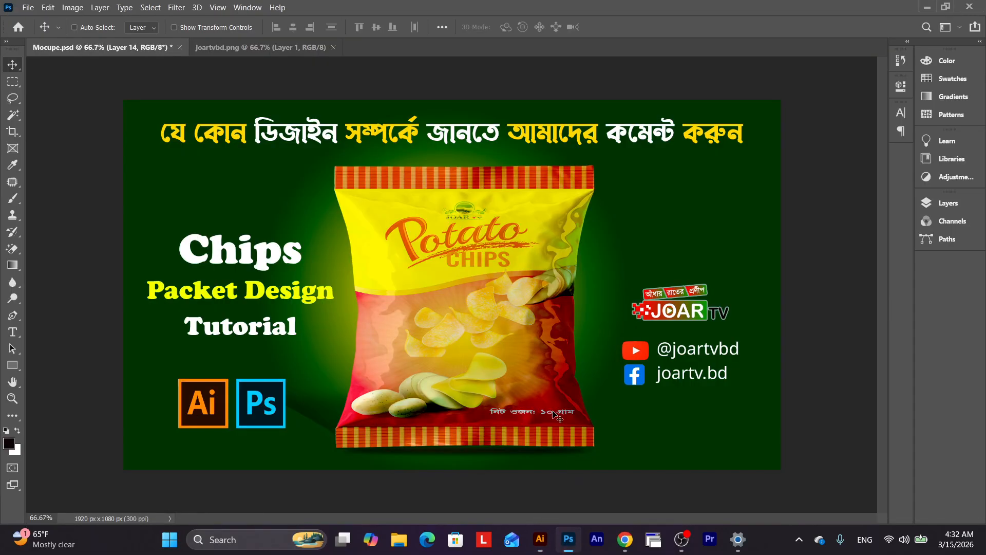
pyautogui.click(540, 539)
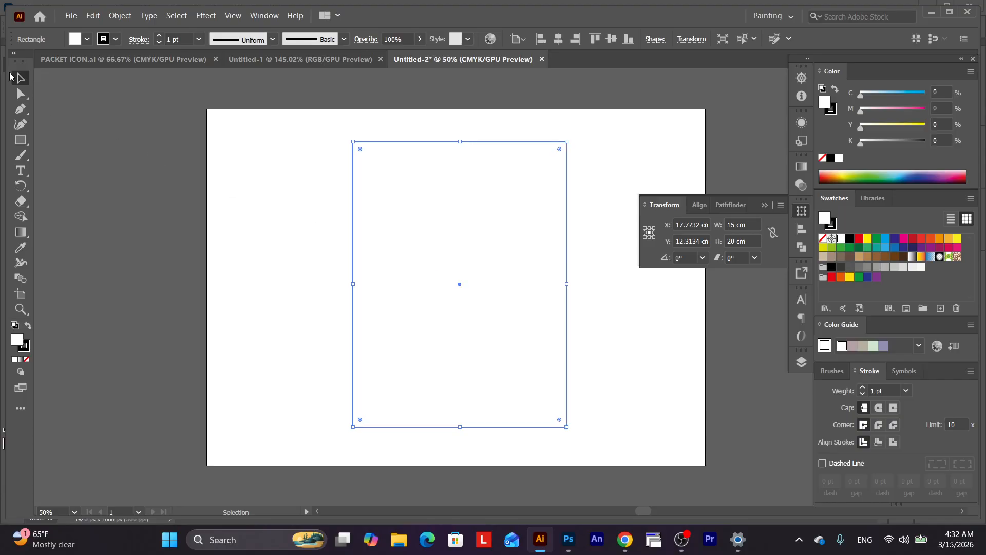
# Duplicate the rectangle flush against its right edge and remove the fill from both rectangles.
pyautogui.click(765, 205)
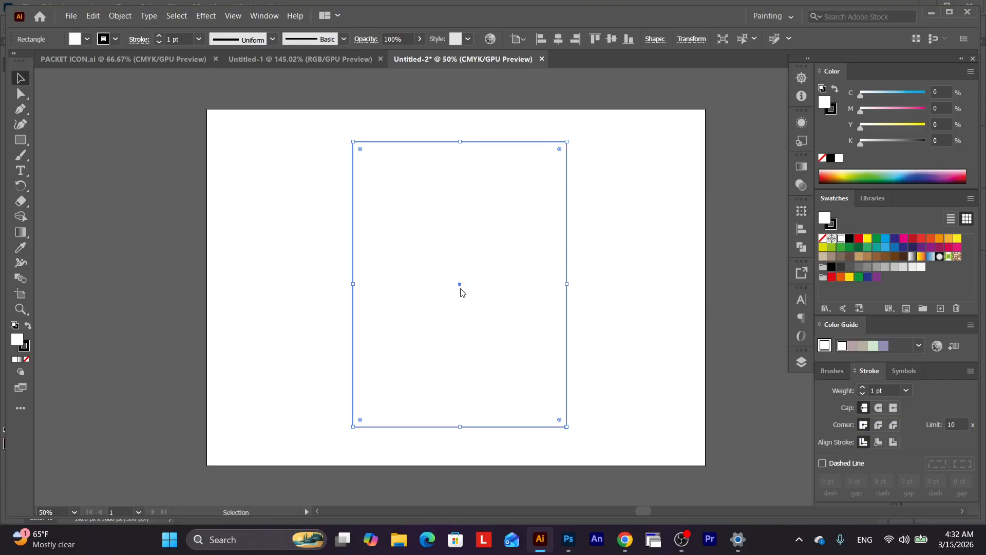
pyautogui.moveTo(461, 289); pyautogui.dragTo(674, 286)
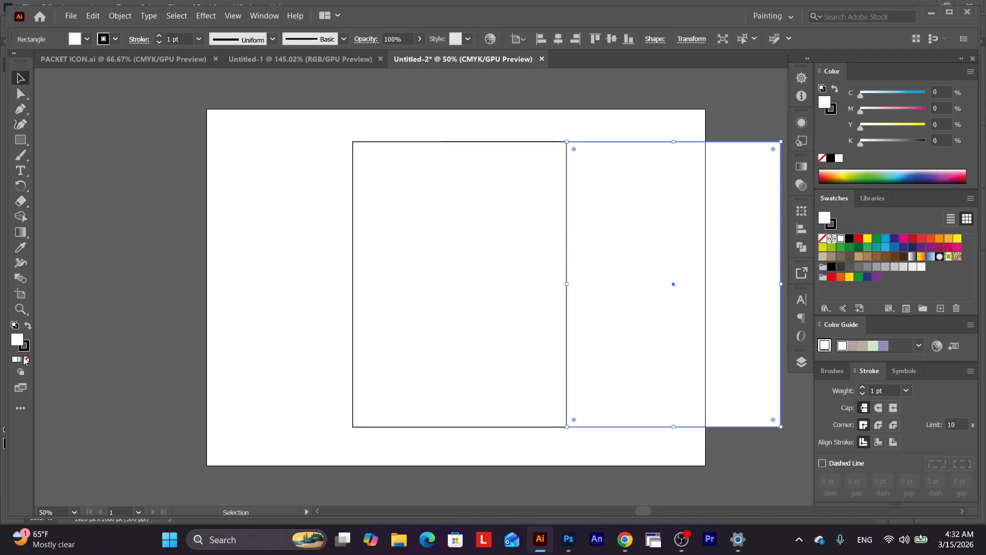
pyautogui.moveTo(255, 189); pyautogui.dragTo(718, 332)
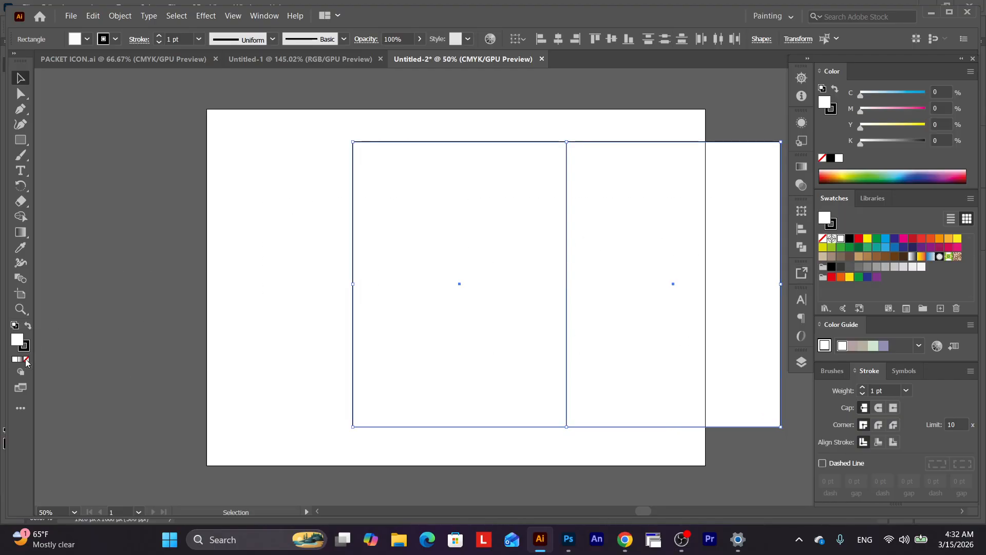
pyautogui.click(26, 360)
# Set the right rectangle's width to 7.5 cm, keeping its left edge fixed, and duplicate it flush against the center rectangle's left edge.
pyautogui.moveTo(584, 113); pyautogui.dragTo(640, 252)
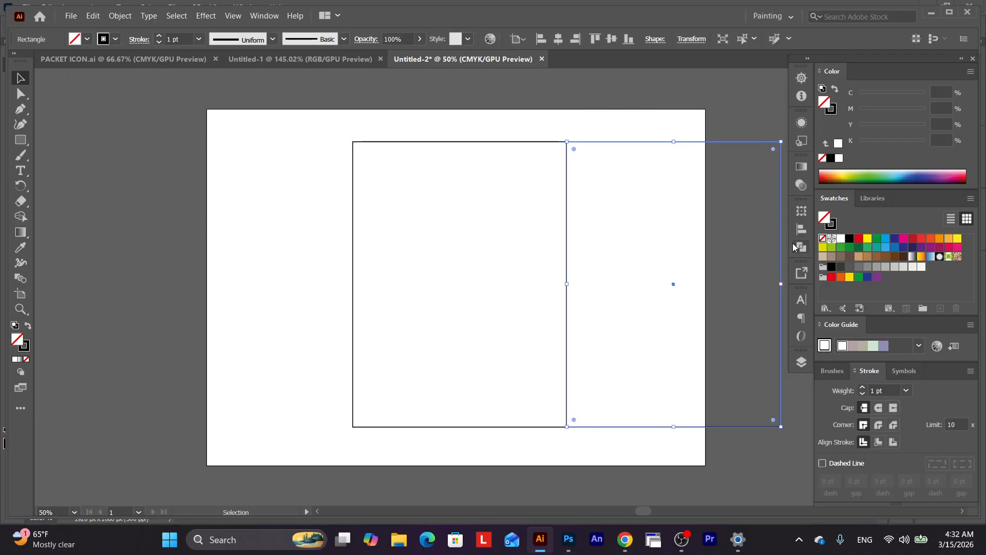
pyautogui.click(802, 210)
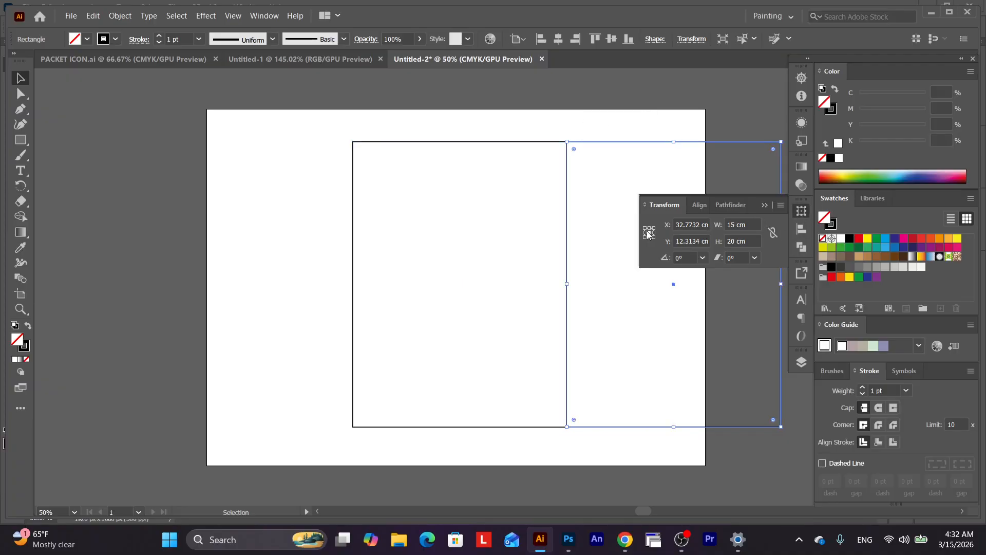
pyautogui.click(757, 224)
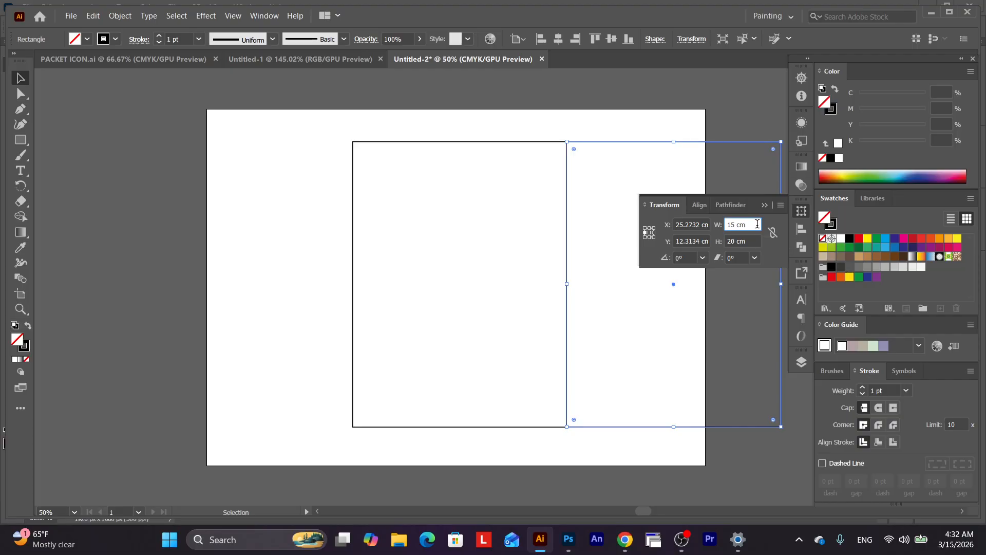
pyautogui.write('2')
pyautogui.press('Return')
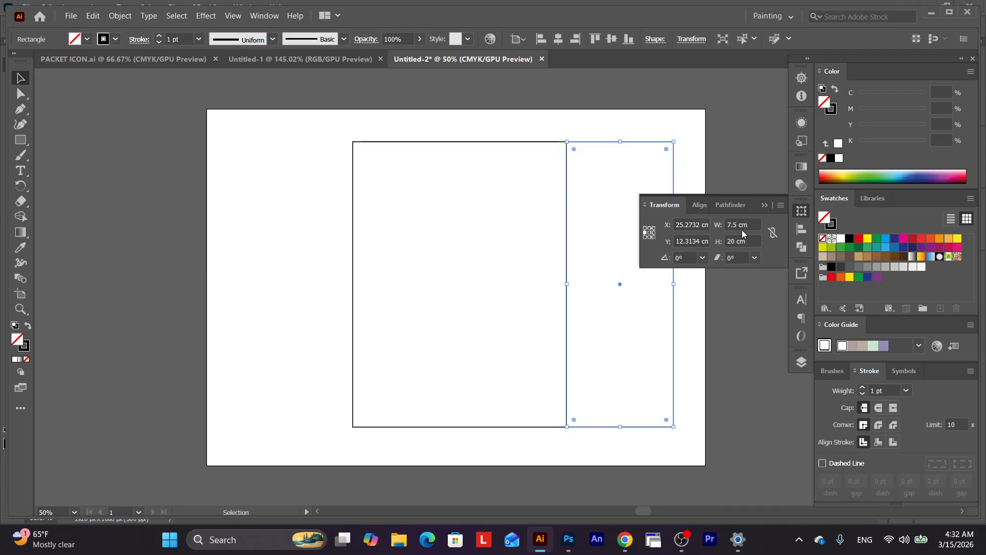
pyautogui.click(764, 206)
pyautogui.moveTo(620, 284); pyautogui.dragTo(300, 282)
pyautogui.click(332, 123)
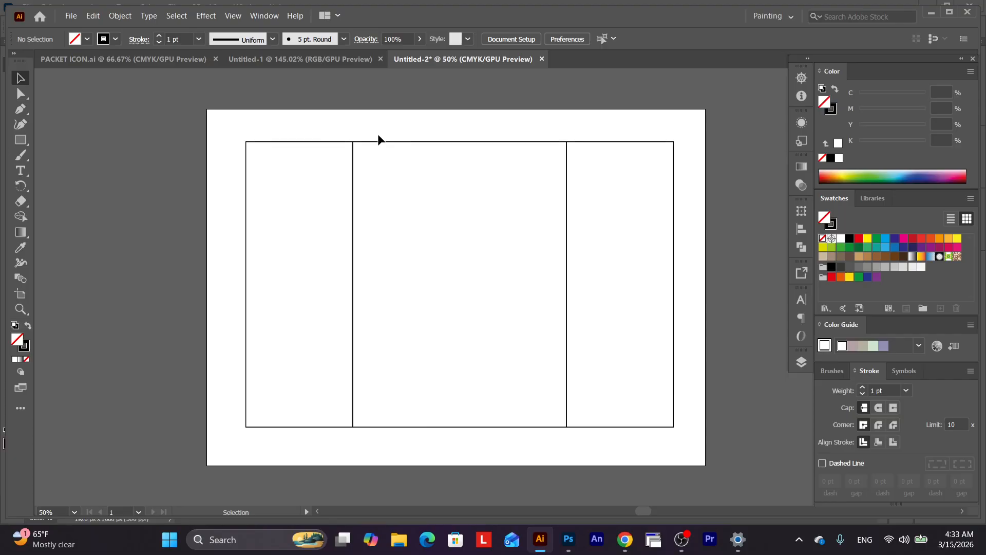
pyautogui.moveTo(411, 120); pyautogui.dragTo(478, 233)
pyautogui.moveTo(309, 132); pyautogui.dragTo(340, 191)
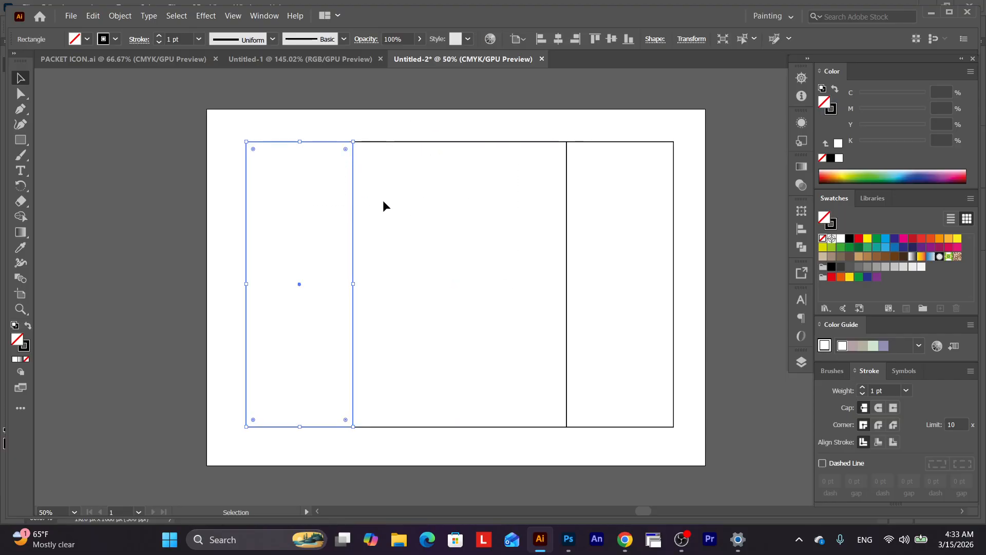
pyautogui.keyDown('shift'); pyautogui.moveTo(597, 126); pyautogui.dragTo(629, 199); pyautogui.keyUp('shift')
pyautogui.click(587, 130)
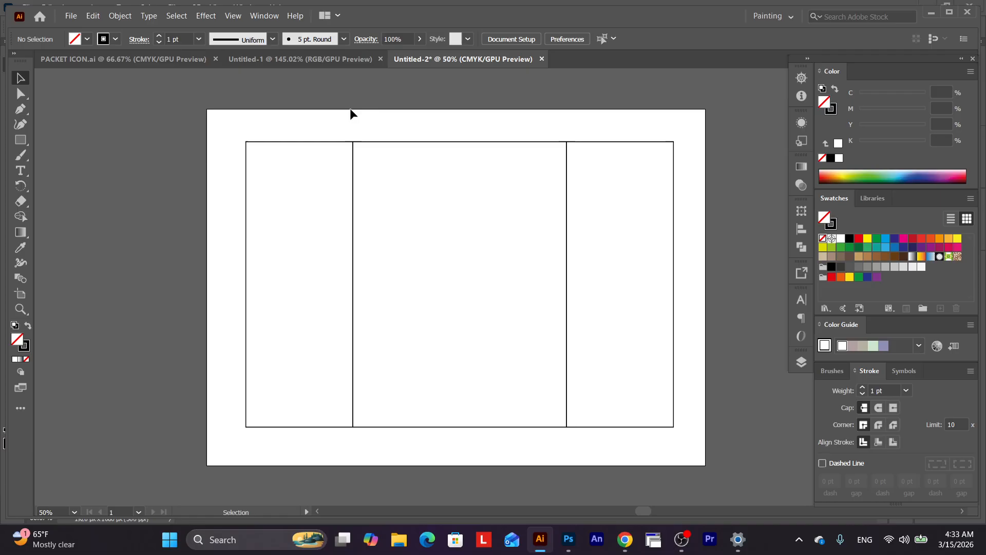
pyautogui.moveTo(344, 177); pyautogui.dragTo(346, 178)
pyautogui.keyDown('shift'); pyautogui.moveTo(609, 131); pyautogui.dragTo(627, 180); pyautogui.keyUp('shift')
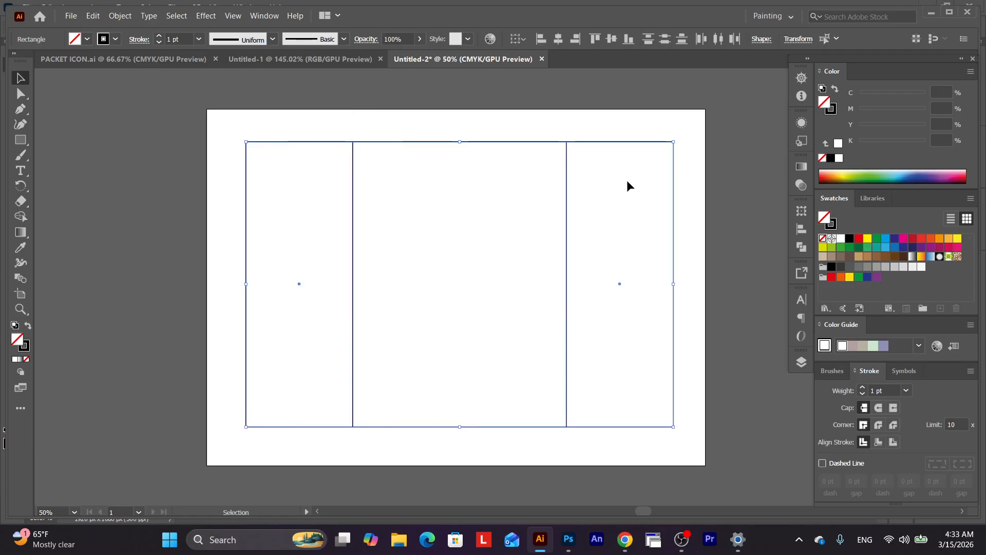
pyautogui.click(600, 127)
# Duplicate the 7.5 cm right panel flush against its outer edge and set the copy's width to 1.5 cm, keeping its left edge fixed.
pyautogui.moveTo(682, 214); pyautogui.dragTo(725, 290)
pyautogui.click(801, 210)
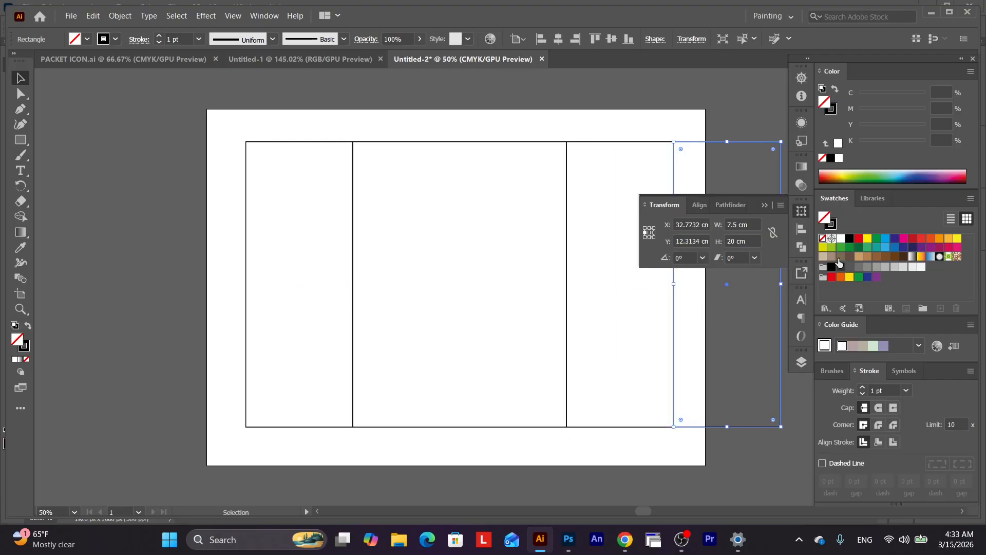
pyautogui.doubleClick(740, 222)
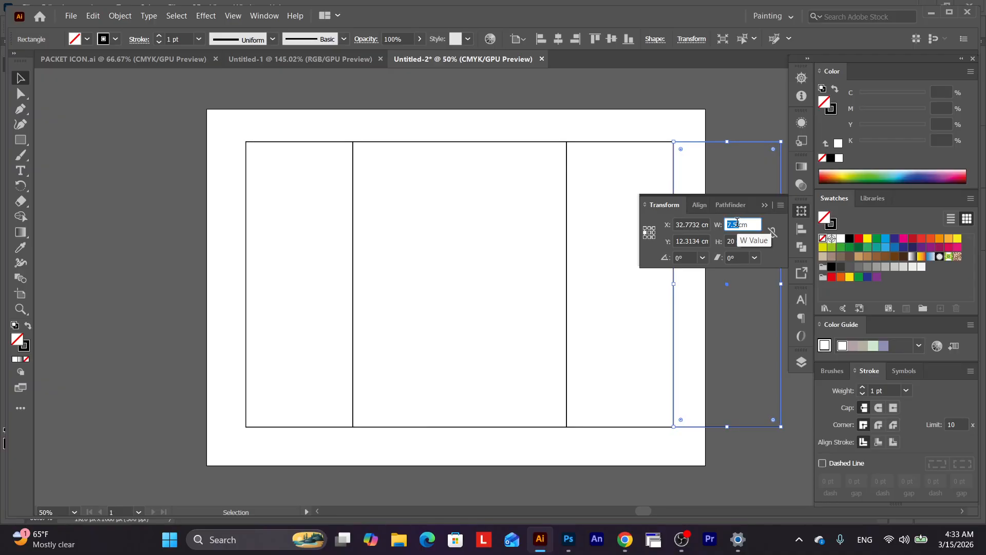
pyautogui.write('1')
pyautogui.press('Return')
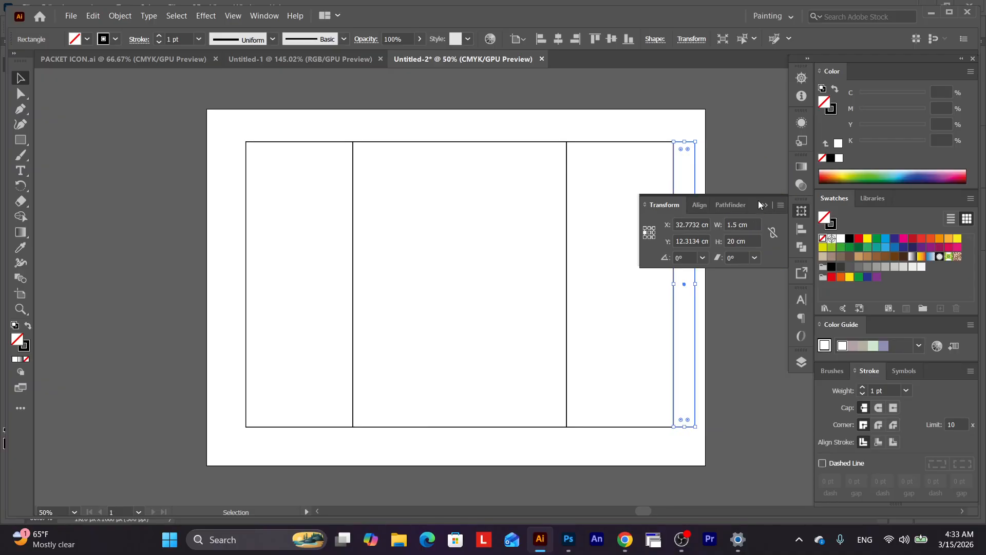
# Duplicate the 1.5 cm side strip flush against the outer edge of the left panel.
pyautogui.moveTo(688, 282); pyautogui.dragTo(242, 294)
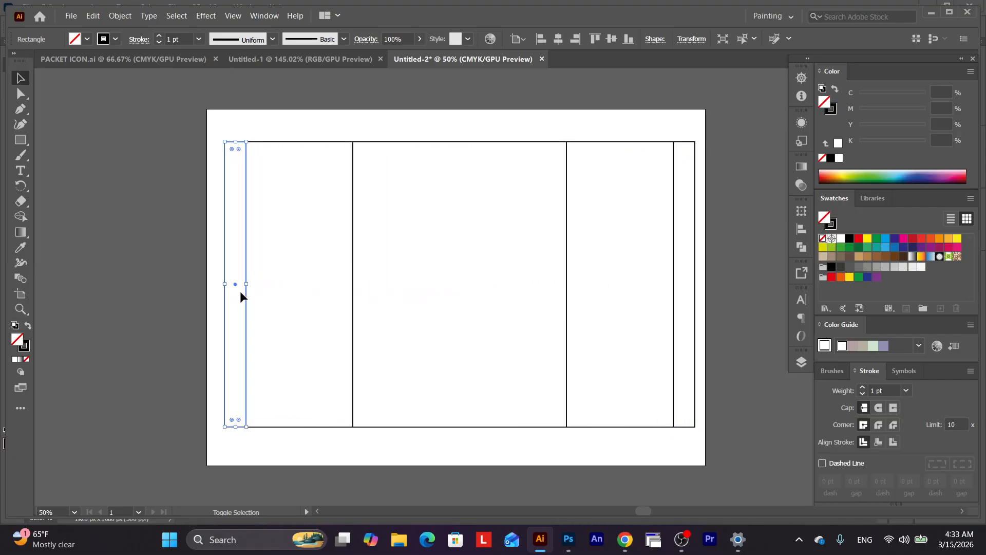
pyautogui.keyDown('shift'); pyautogui.click(696, 265); pyautogui.keyUp('shift')
pyautogui.click(363, 112)
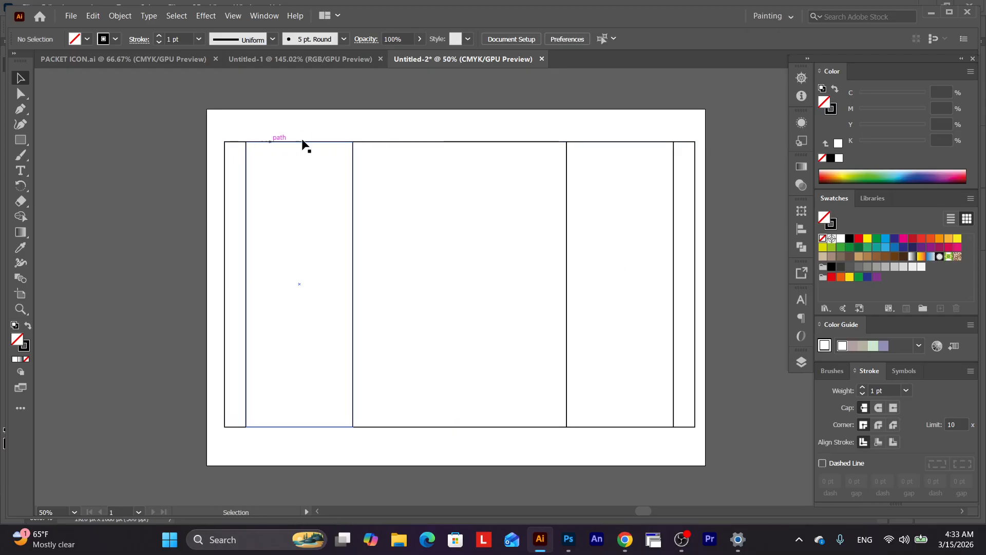
# Check the packet mockup in Photoshop, return to Illustrator and draw a rectangle about 33 × 1.6 cm directly above all the panels.
pyautogui.click(568, 539)
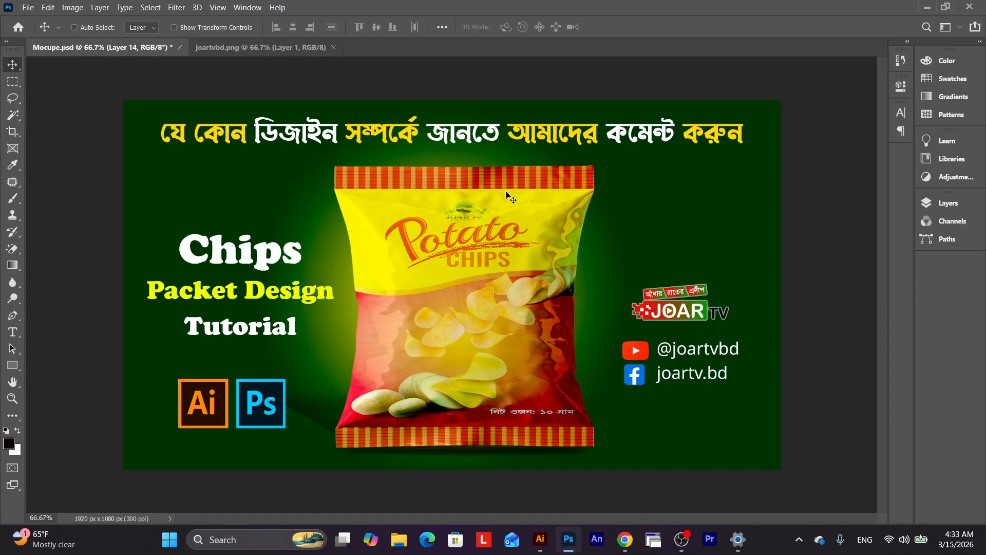
pyautogui.click(540, 540)
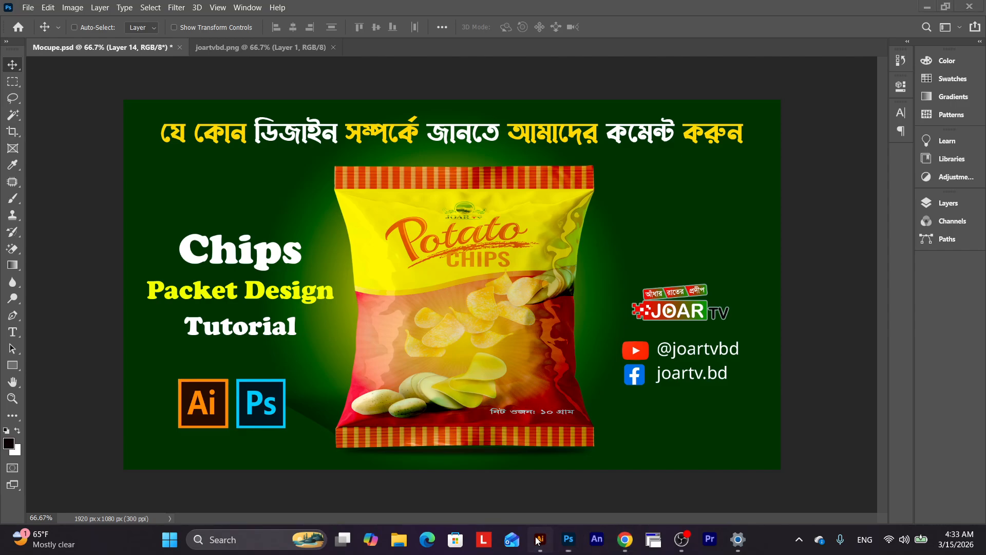
pyautogui.click(28, 143)
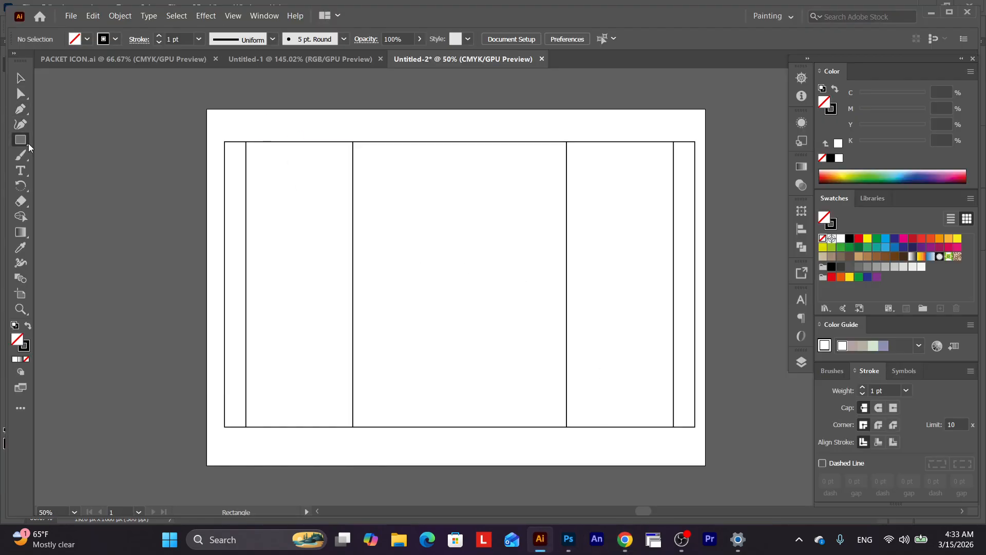
pyautogui.moveTo(225, 141); pyautogui.dragTo(695, 119)
pyautogui.press('v')
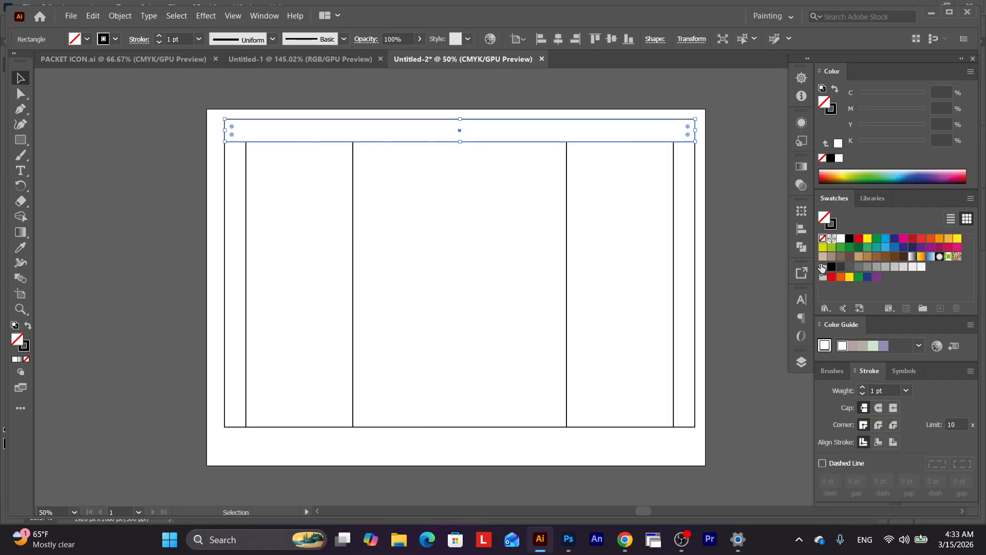
# Set the upper strip's height to 1.5 cm, keeping its lower edge against the panels.
pyautogui.click(801, 212)
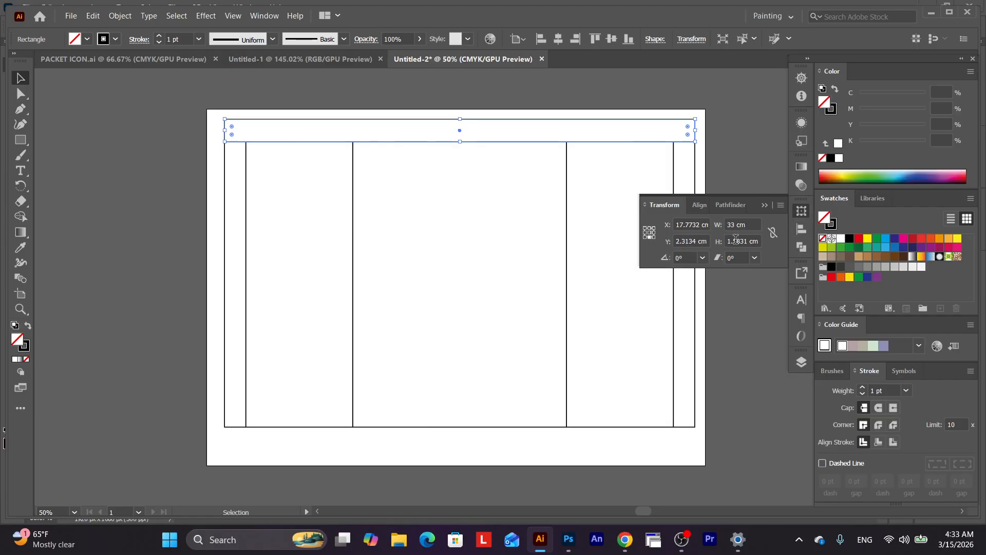
pyautogui.doubleClick(735, 240)
pyautogui.write('1.5')
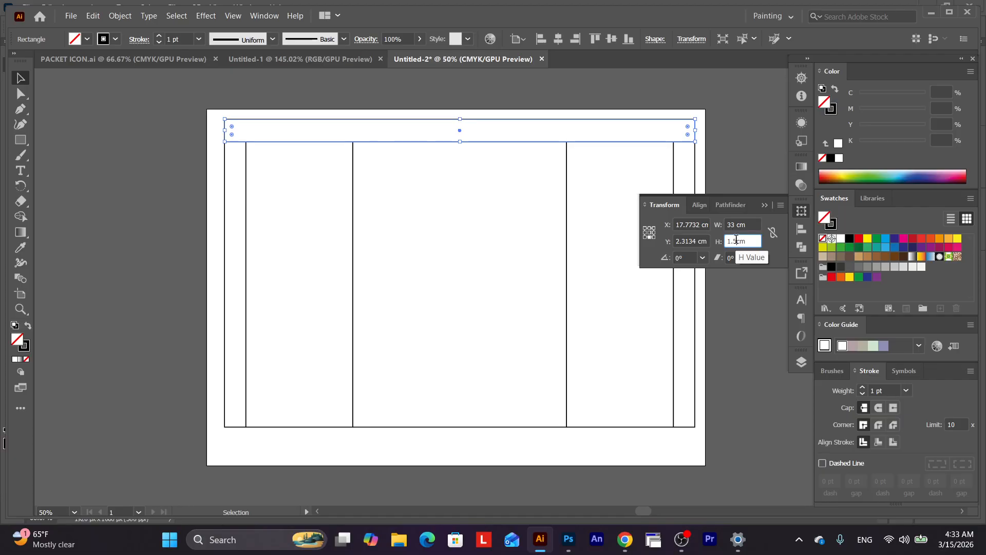
pyautogui.press('Return')
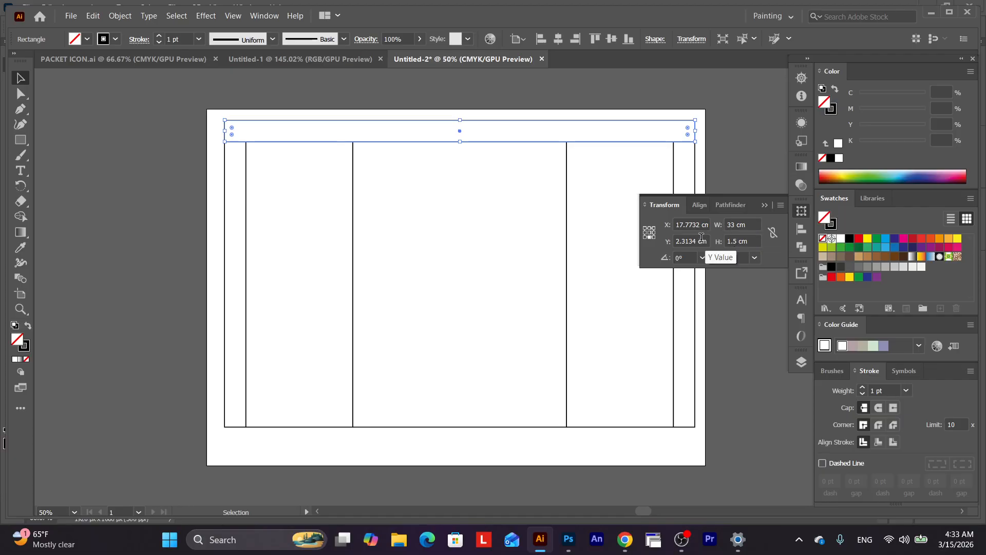
pyautogui.click(766, 205)
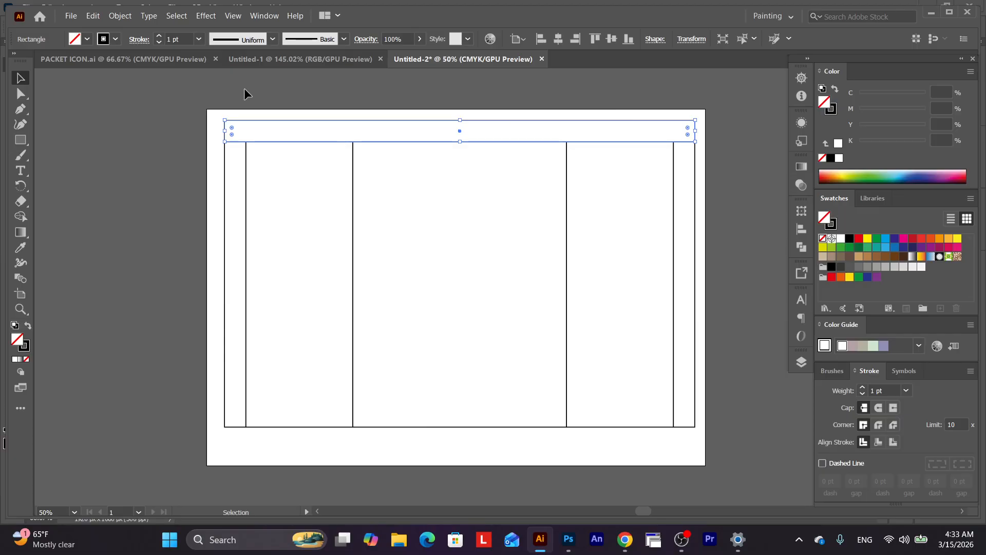
pyautogui.click(257, 96)
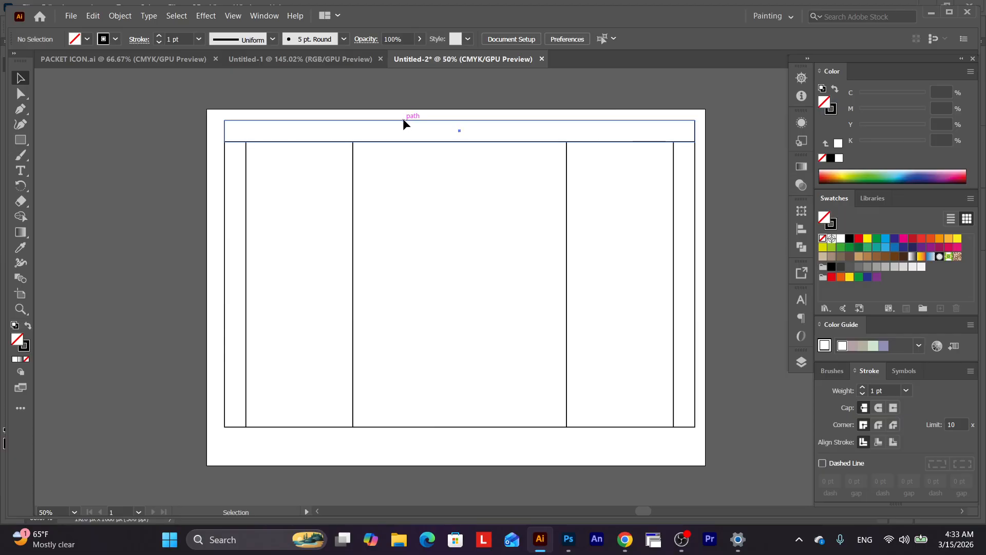
# Duplicate the full-width upper strip flush against the lower edge of the panels.
pyautogui.click(403, 122)
pyautogui.moveTo(458, 132); pyautogui.dragTo(430, 436)
pyautogui.click(438, 331)
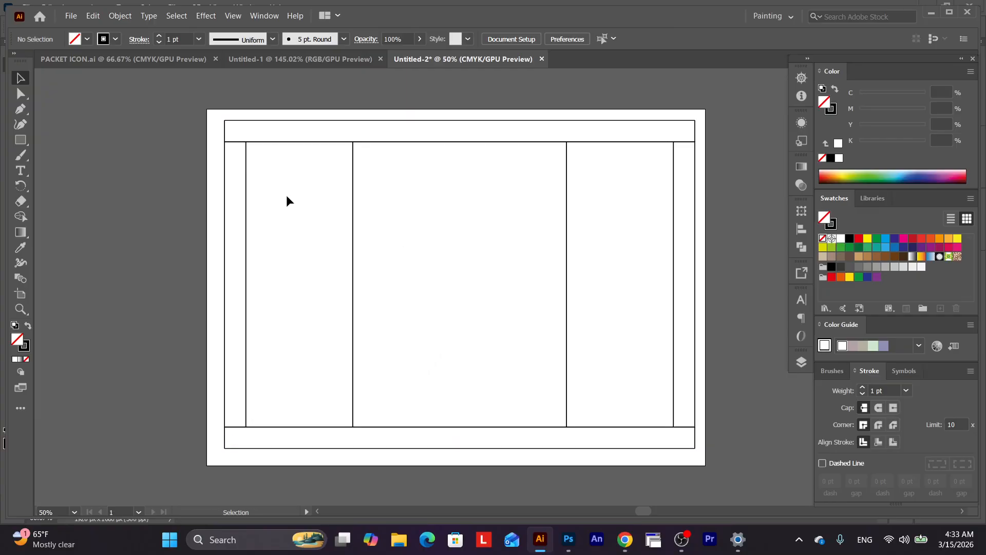
pyautogui.moveTo(217, 114); pyautogui.dragTo(730, 470)
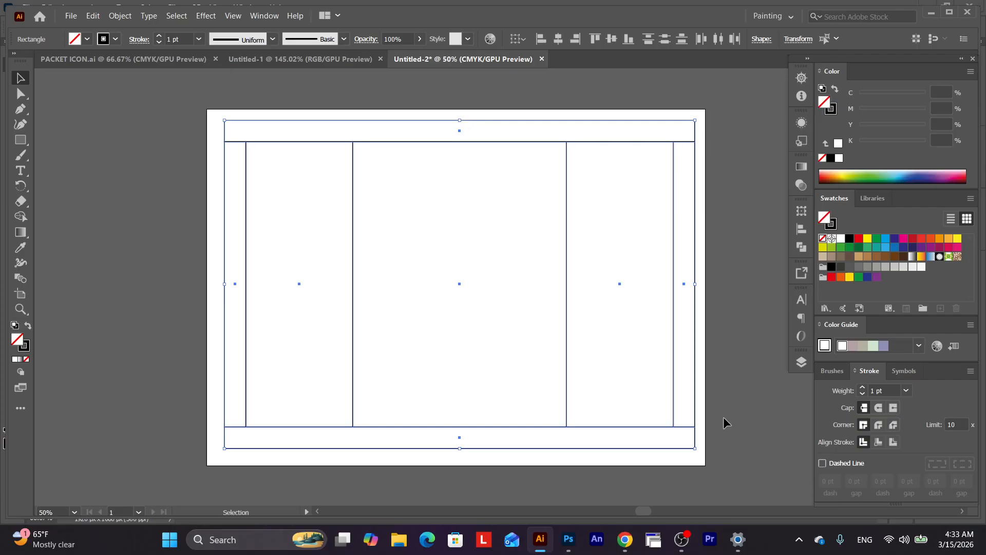
pyautogui.click(720, 419)
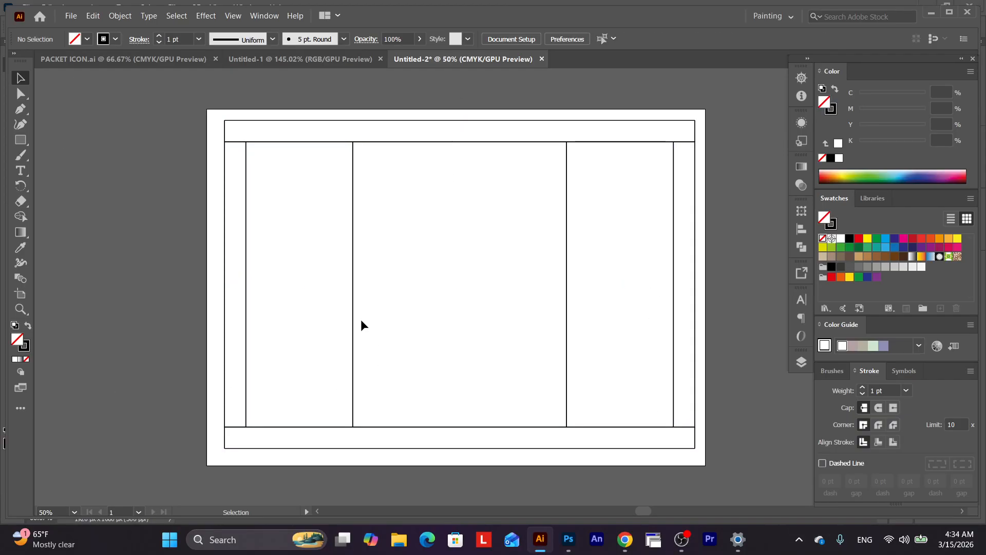
pyautogui.click(242, 119)
pyautogui.click(238, 104)
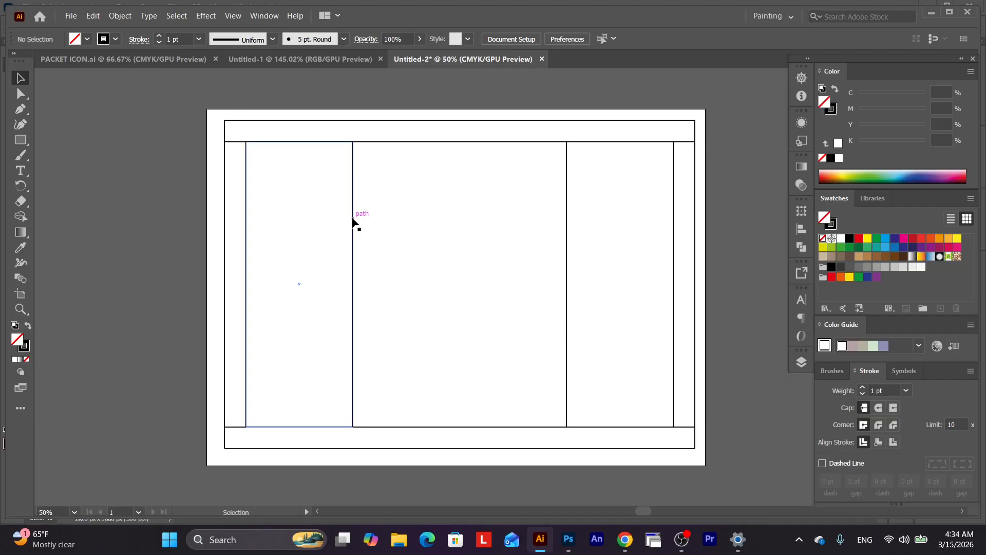
# Move the whole set of packet rectangles to the center of the artboard and group them.
pyautogui.press('z')
pyautogui.moveTo(641, 217); pyautogui.dragTo(597, 219)
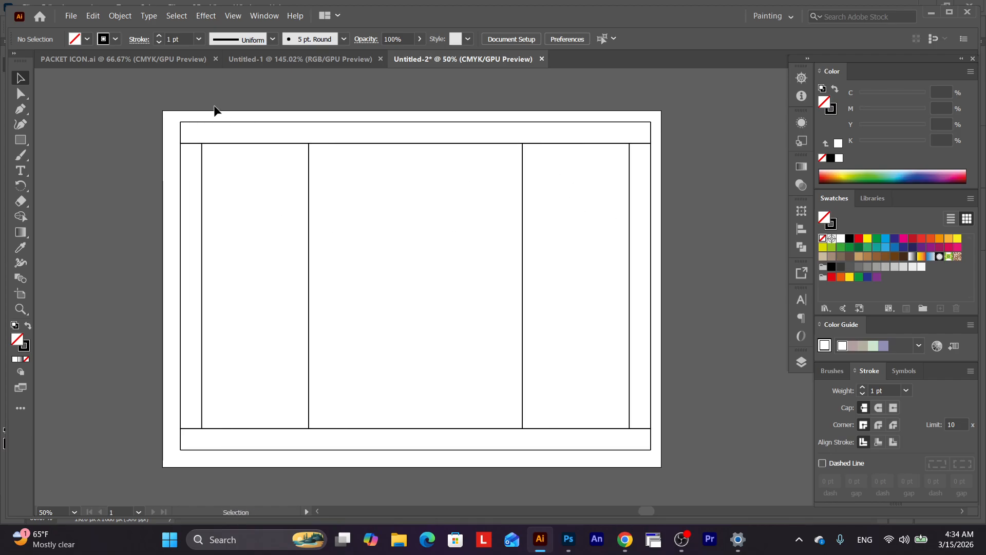
pyautogui.moveTo(151, 98); pyautogui.dragTo(679, 466)
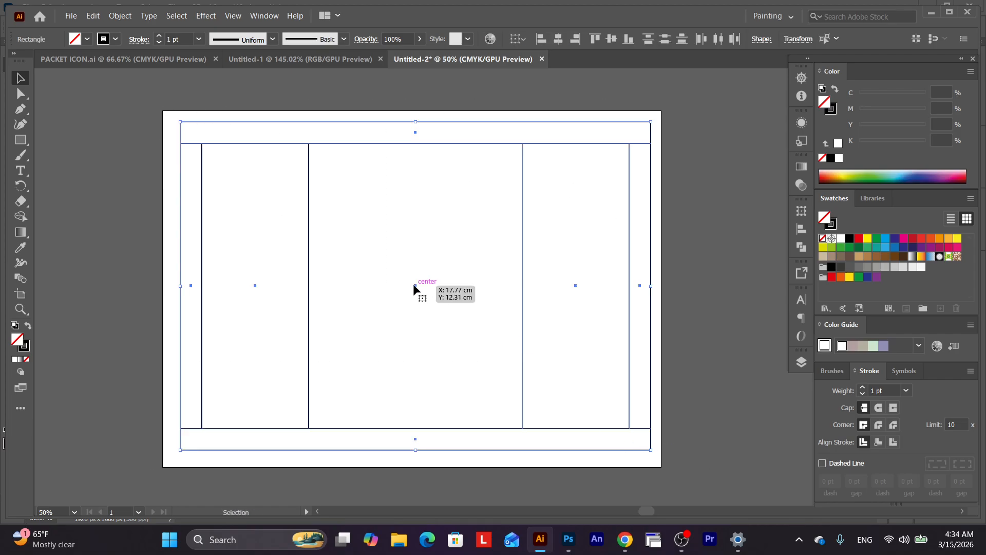
pyautogui.moveTo(413, 284); pyautogui.dragTo(410, 285)
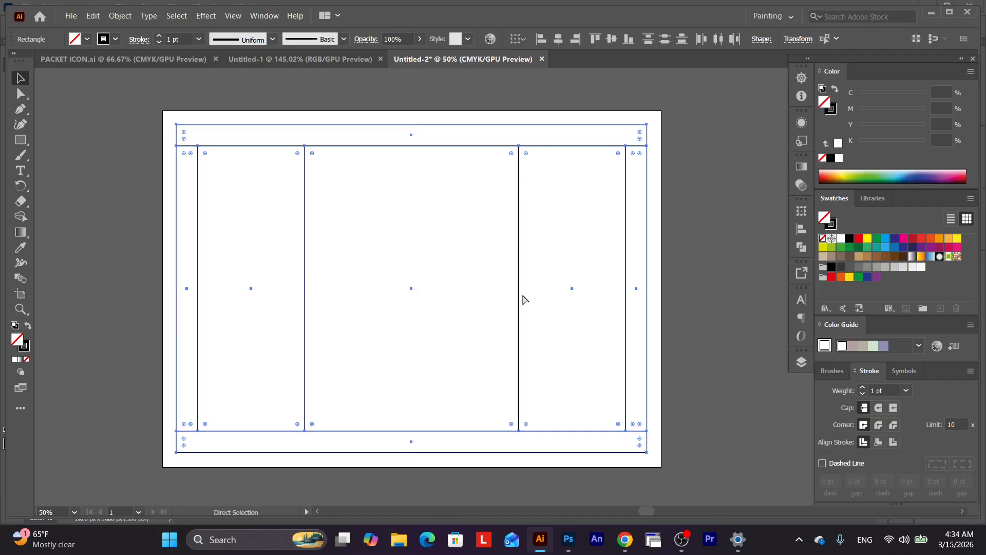
pyautogui.hotkey('ctrl', 'g')
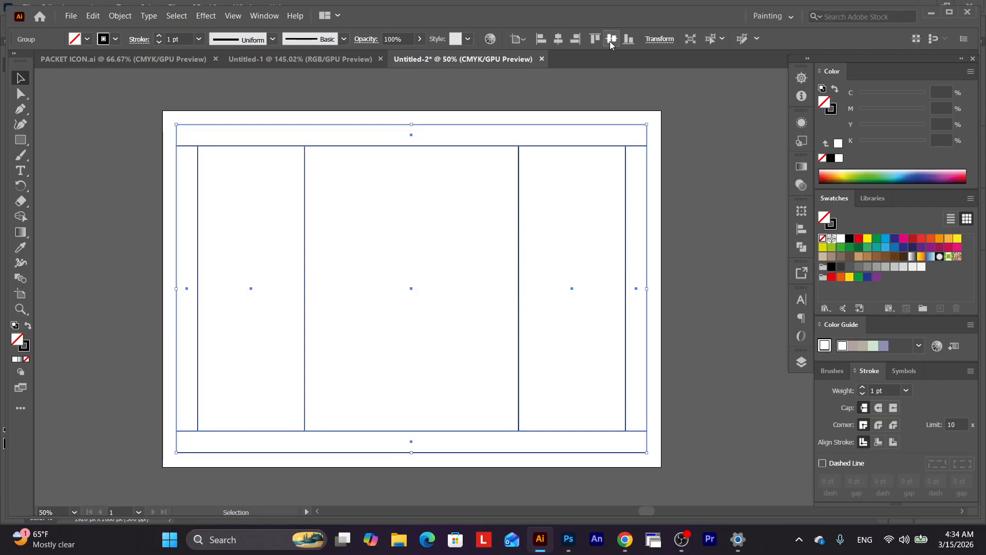
pyautogui.click(518, 39)
pyautogui.click(532, 54)
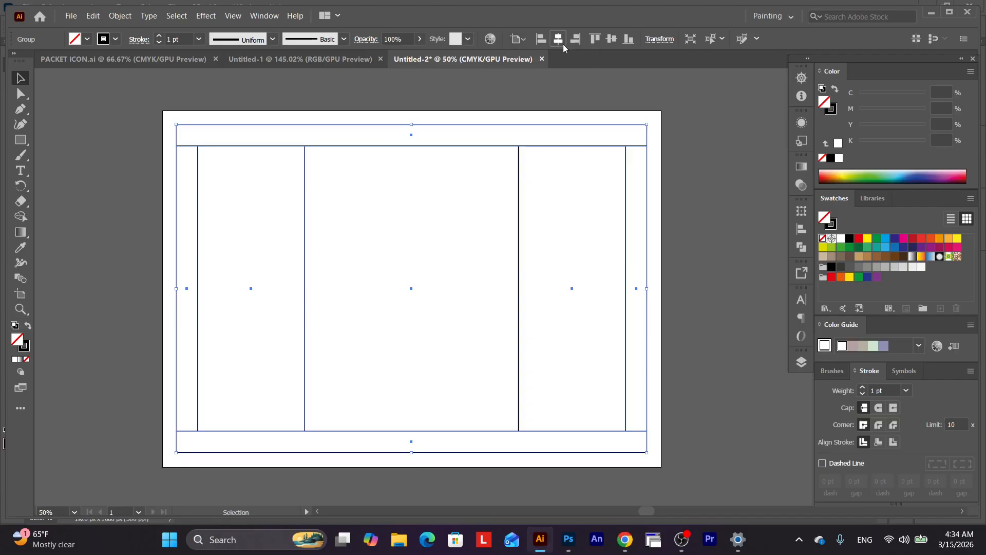
pyautogui.click(633, 85)
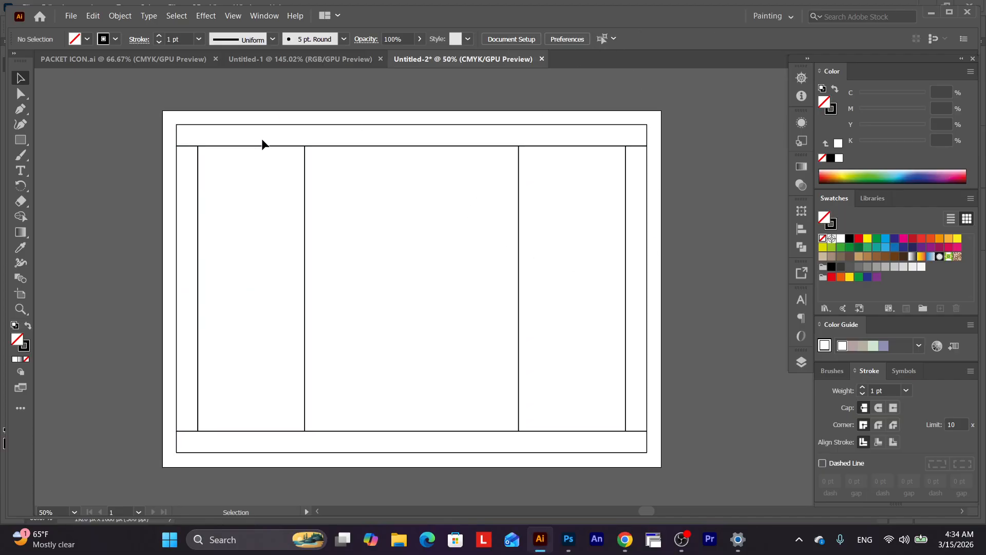
pyautogui.click(21, 94)
pyautogui.moveTo(364, 236); pyautogui.dragTo(488, 371)
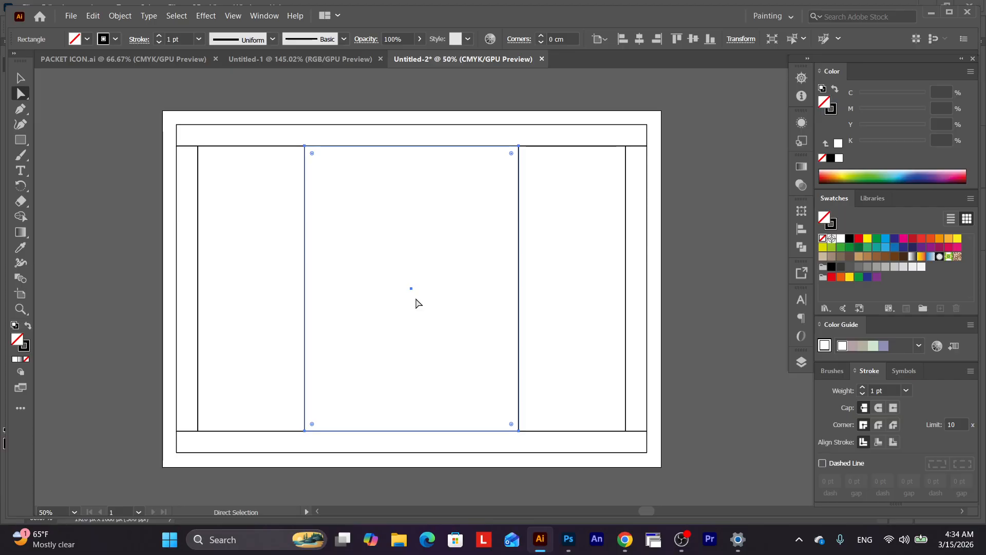
pyautogui.click(424, 262)
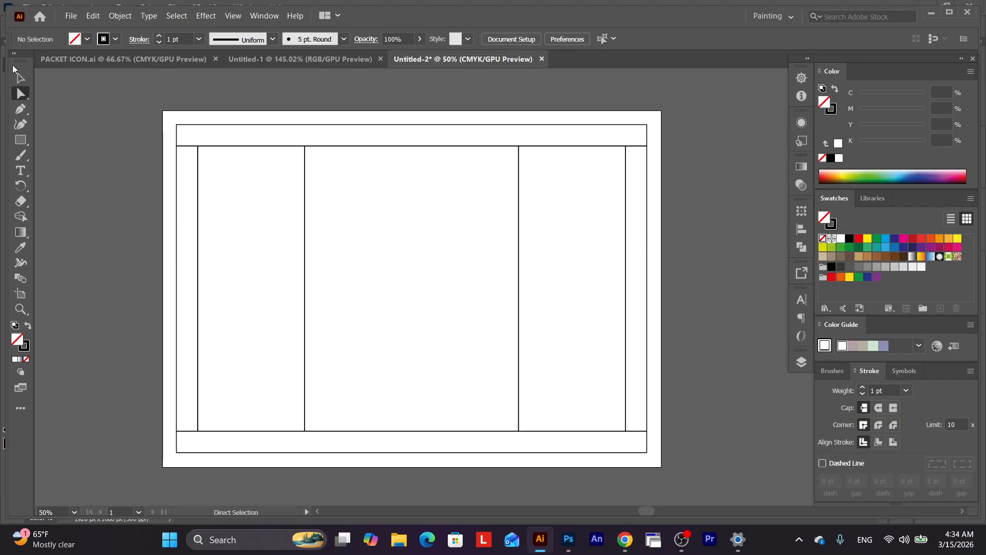
# Select the two side strips together with the full-width upper and lower strips to examine the packet's seal areas.
pyautogui.click(20, 78)
pyautogui.click(19, 93)
pyautogui.click(176, 176)
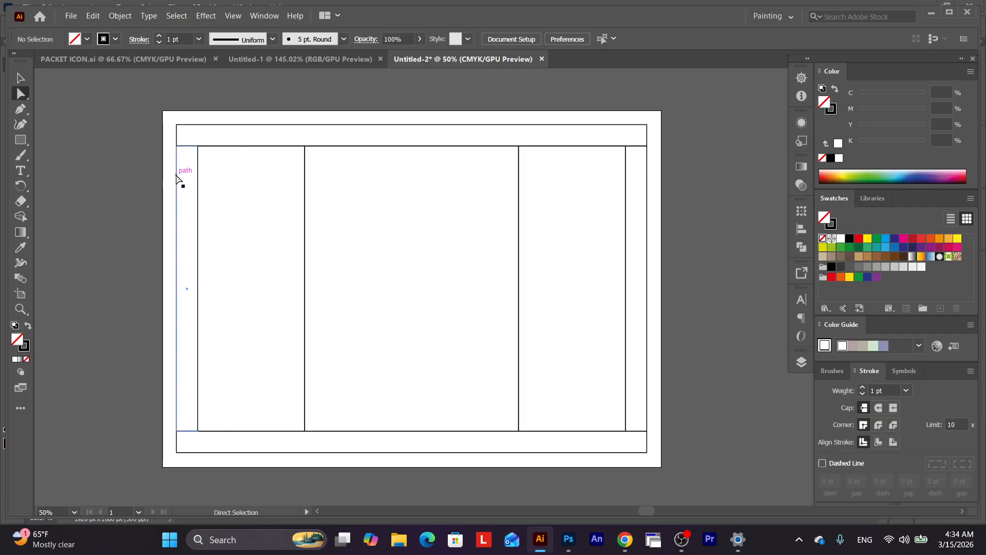
pyautogui.keyDown('shift'); pyautogui.click(648, 221); pyautogui.keyUp('shift')
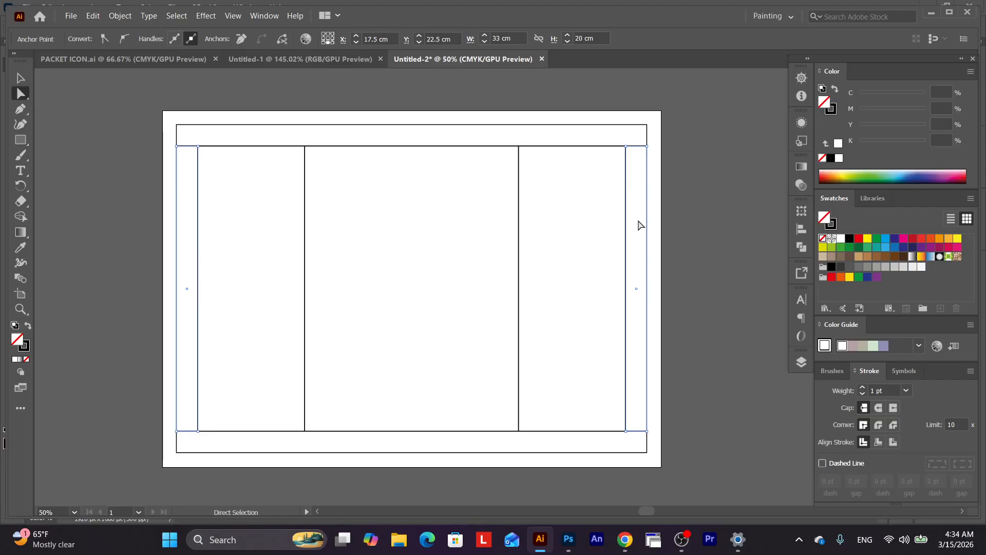
pyautogui.click(615, 124)
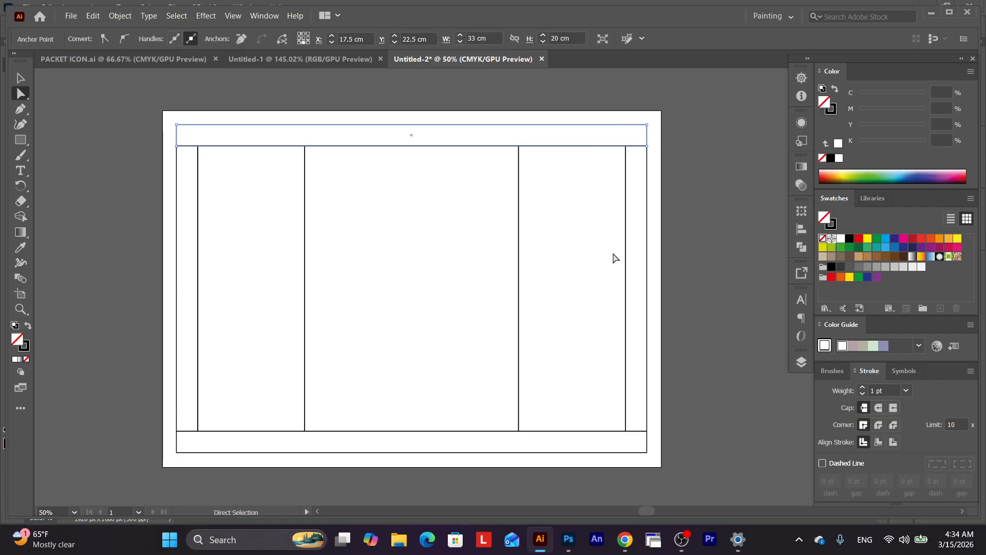
pyautogui.click(630, 453)
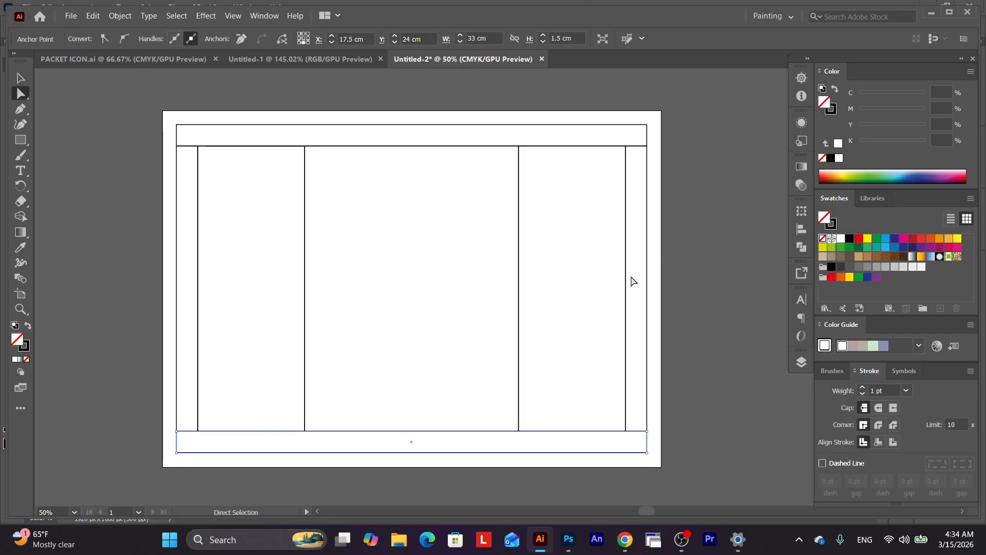
pyautogui.click(647, 323)
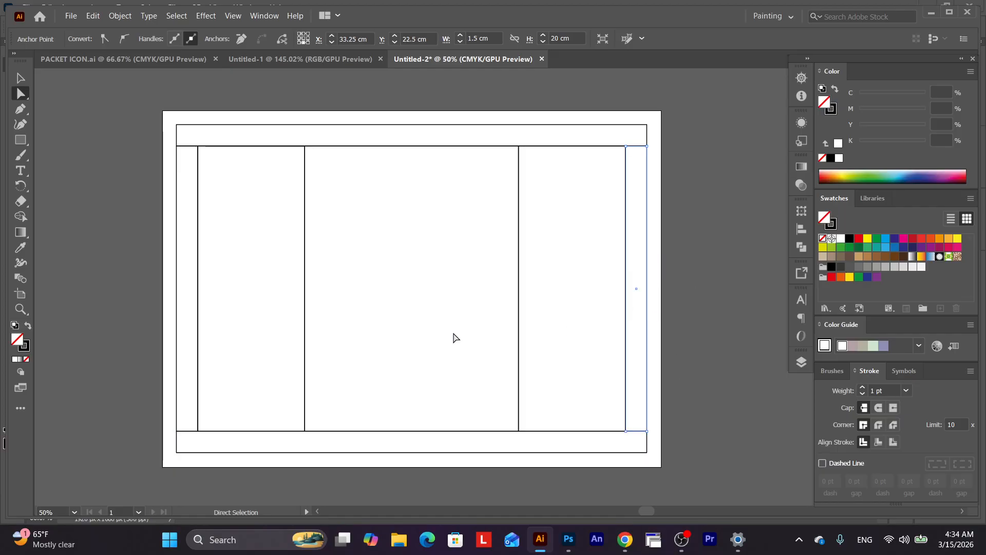
pyautogui.keyDown('shift'); pyautogui.click(178, 274); pyautogui.keyUp('shift')
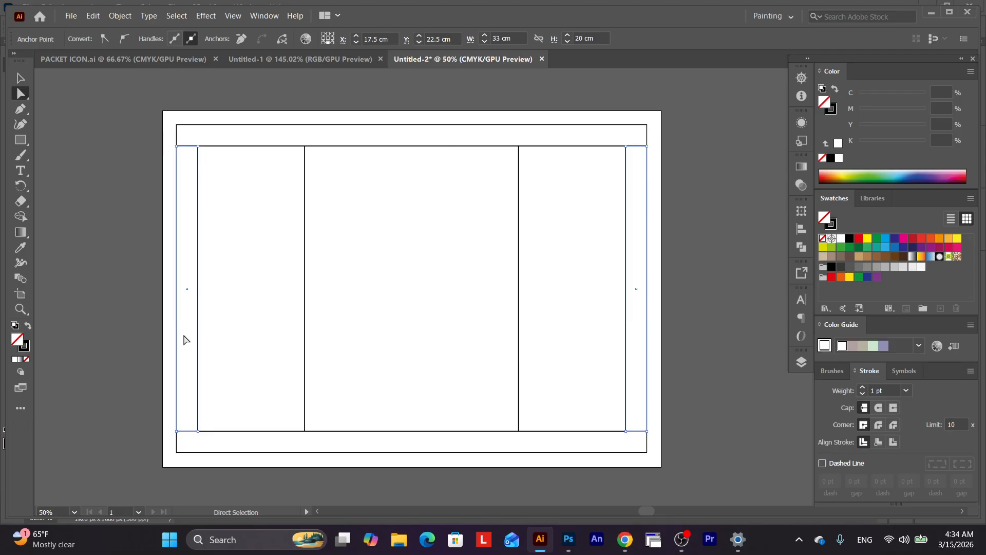
pyautogui.keyDown('shift'); pyautogui.click(564, 125); pyautogui.keyUp('shift')
pyautogui.keyDown('shift'); pyautogui.click(612, 453); pyautogui.keyUp('shift')
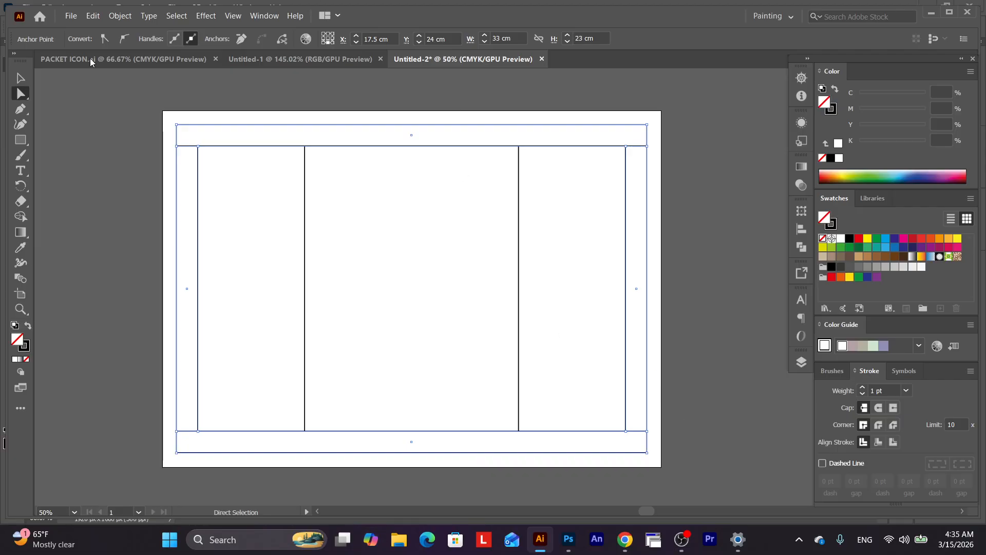
pyautogui.click(250, 116)
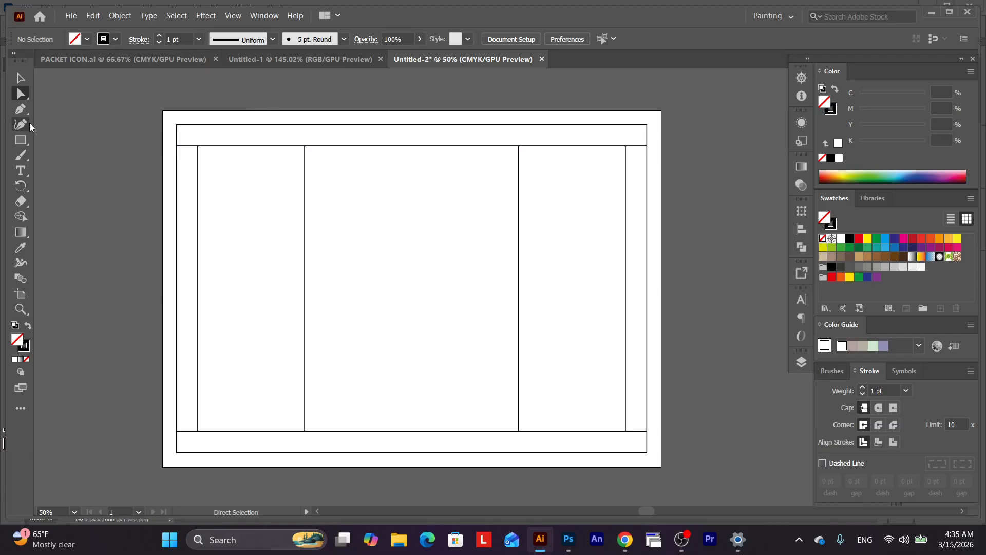
pyautogui.click(20, 139)
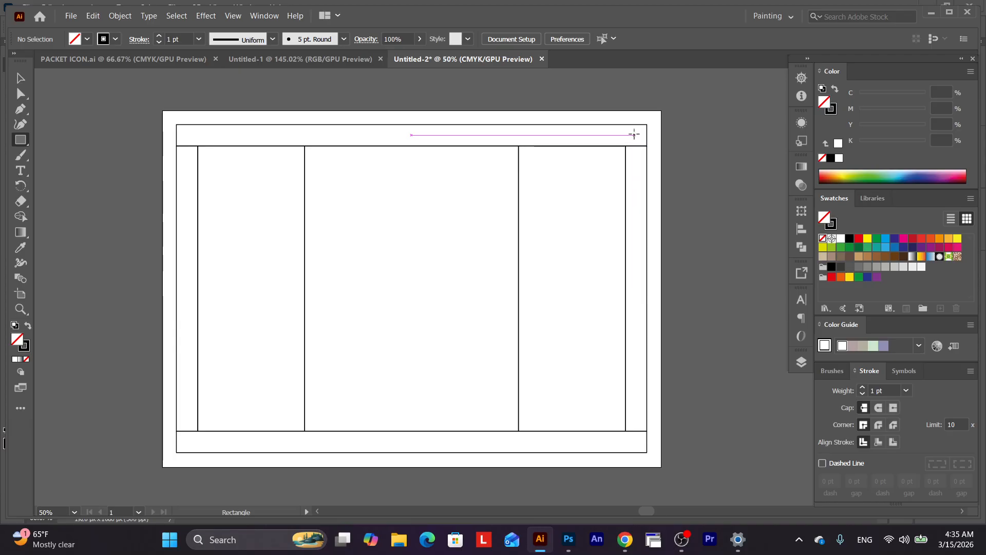
pyautogui.moveTo(637, 135); pyautogui.dragTo(647, 125)
pyautogui.press('v')
pyautogui.press('Delete')
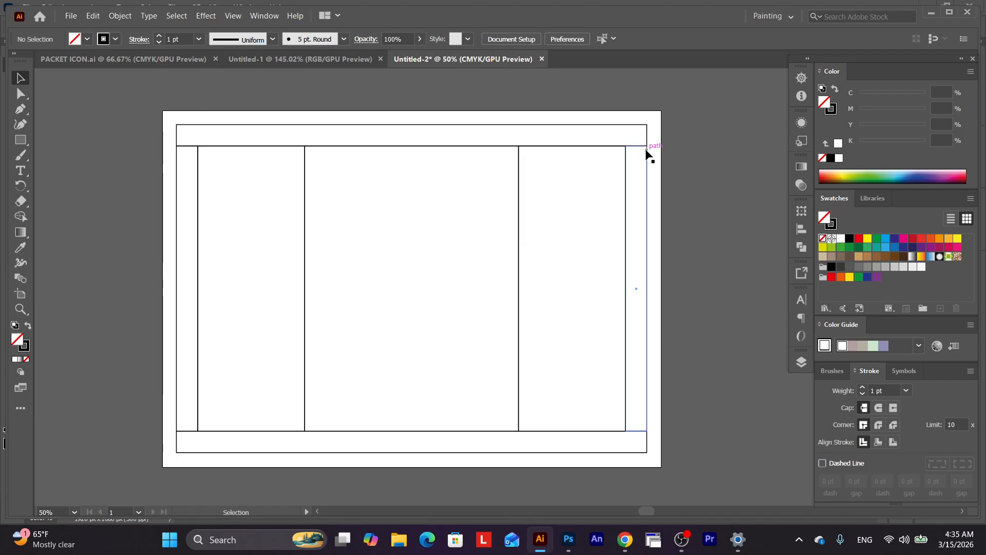
pyautogui.click(237, 125)
pyautogui.click(207, 107)
# Select the three main panel rectangles inside the packet group, check the packet mockup in Photoshop and return to Illustrator.
pyautogui.click(19, 98)
pyautogui.moveTo(20, 99); pyautogui.dragTo(57, 106)
pyautogui.moveTo(231, 225); pyautogui.dragTo(560, 296)
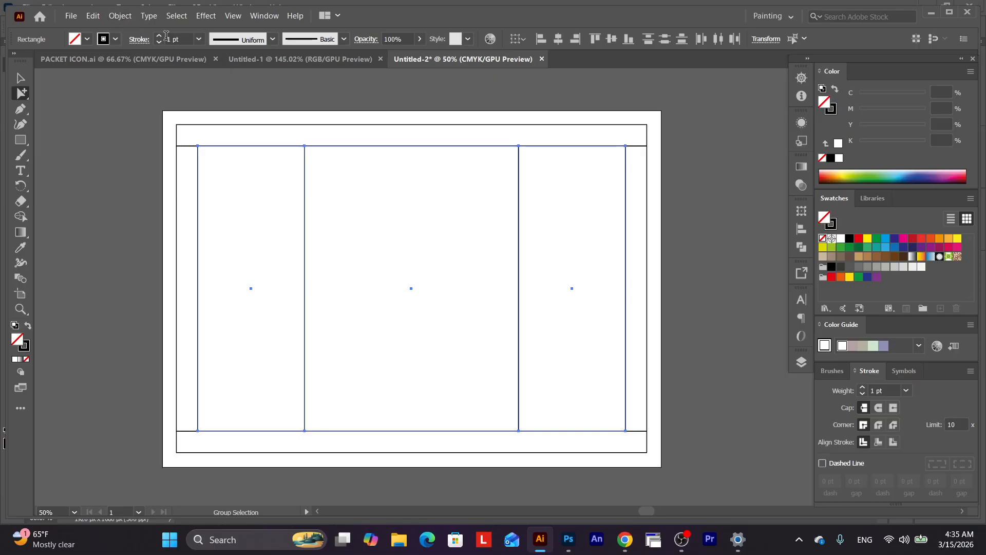
pyautogui.click(949, 12)
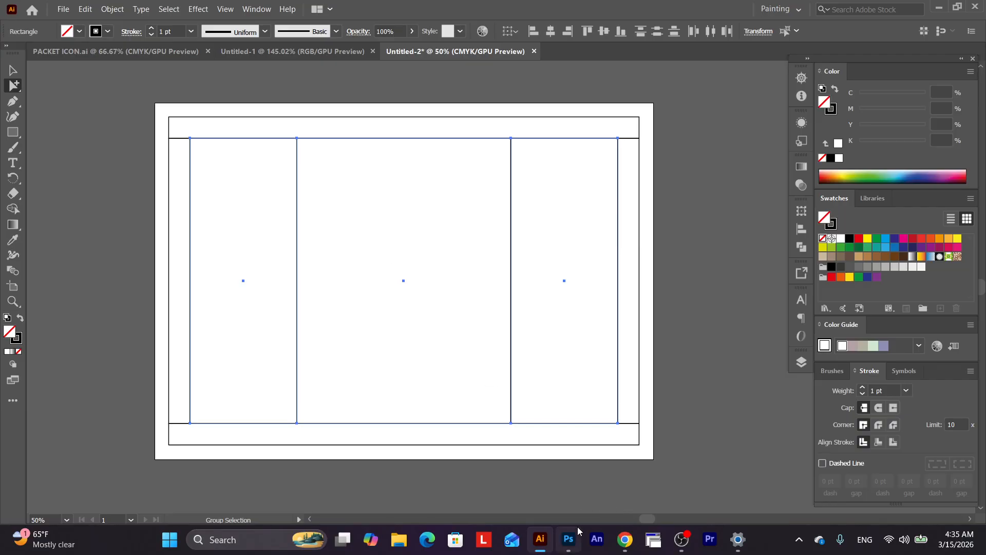
pyautogui.click(568, 540)
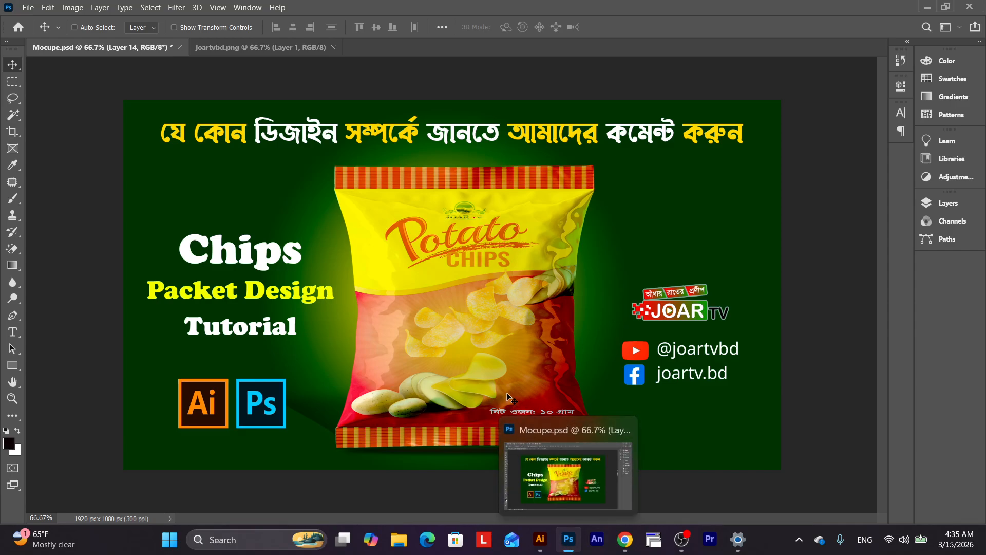
pyautogui.click(543, 549)
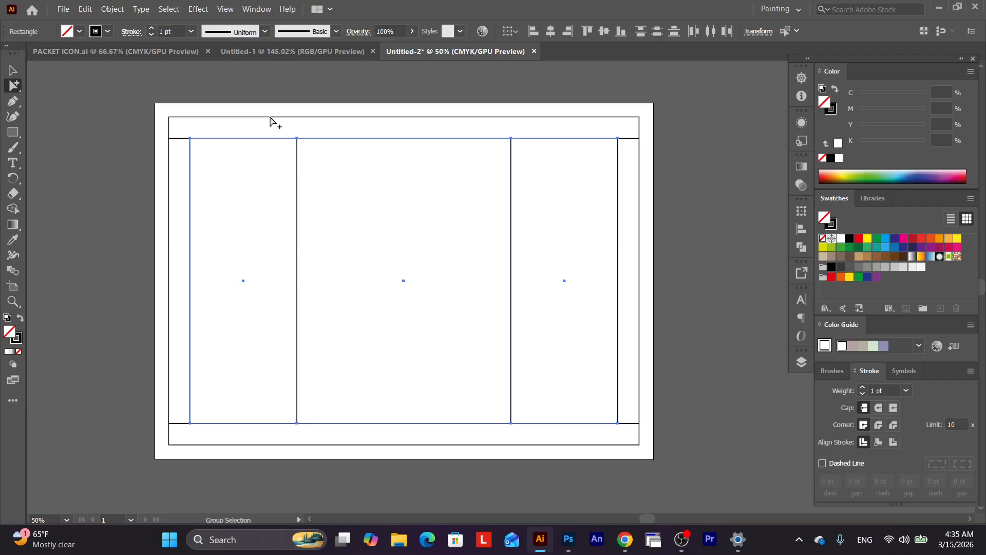
# Offset the paths of the three selected panels by -1 cm with preview enabled to create inset margin rectangles.
pyautogui.click(113, 10)
pyautogui.moveTo(161, 305)
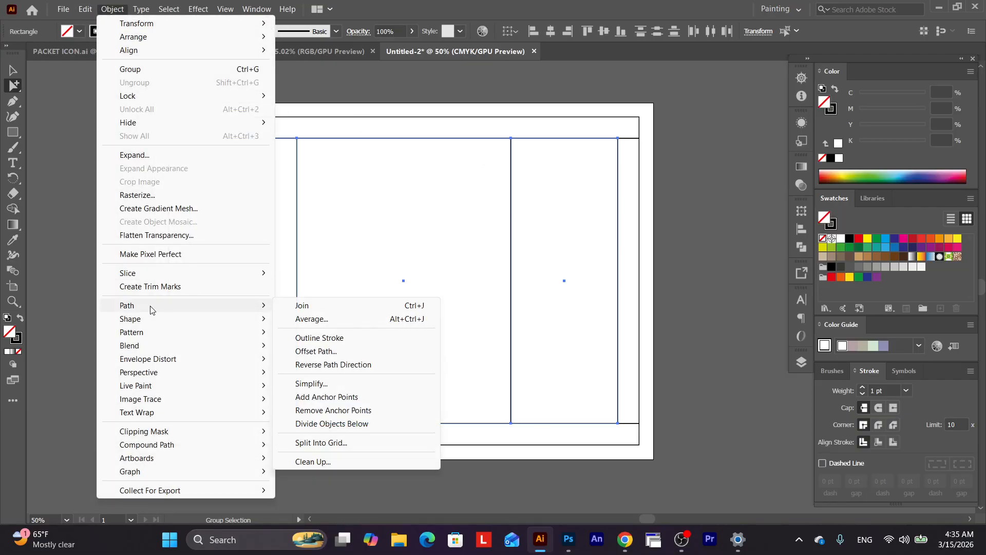
pyautogui.click(316, 352)
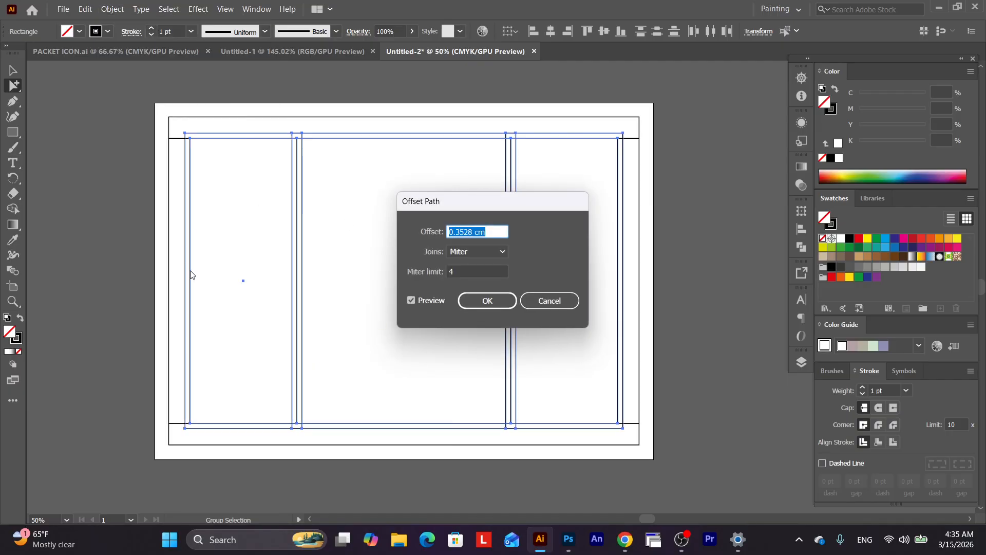
pyautogui.write('-1')
pyautogui.click(414, 304)
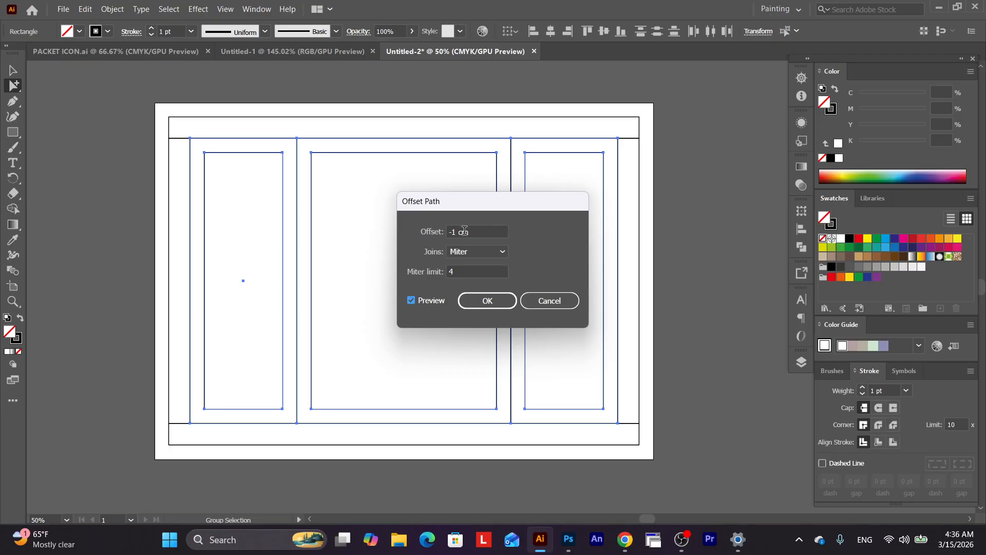
pyautogui.click(489, 302)
pyautogui.click(396, 326)
# Remove the stroke from the three inset margin rectangles and convert them into guides.
pyautogui.click(272, 153)
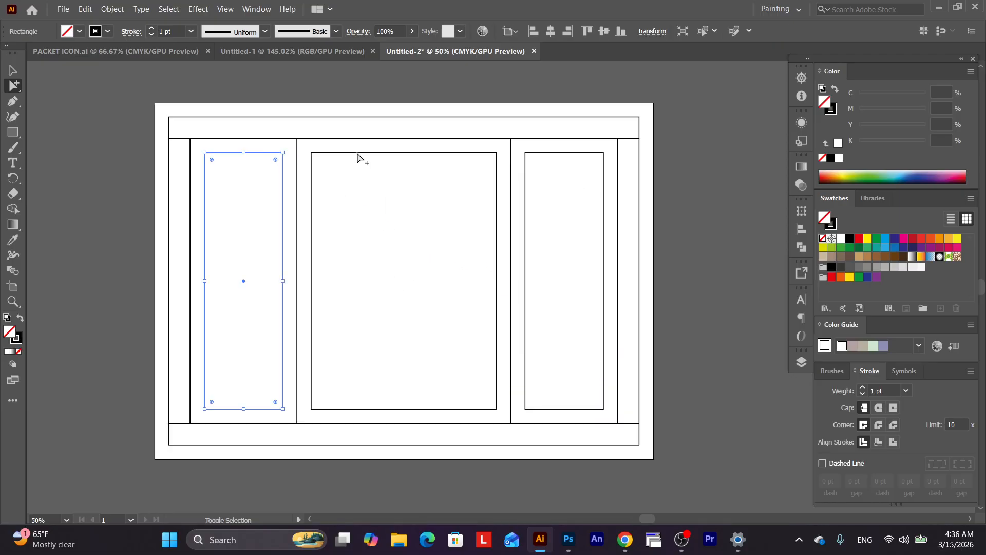
pyautogui.keyDown('shift'); pyautogui.click(355, 153); pyautogui.keyUp('shift')
pyautogui.keyDown('shift'); pyautogui.click(531, 154); pyautogui.keyUp('shift')
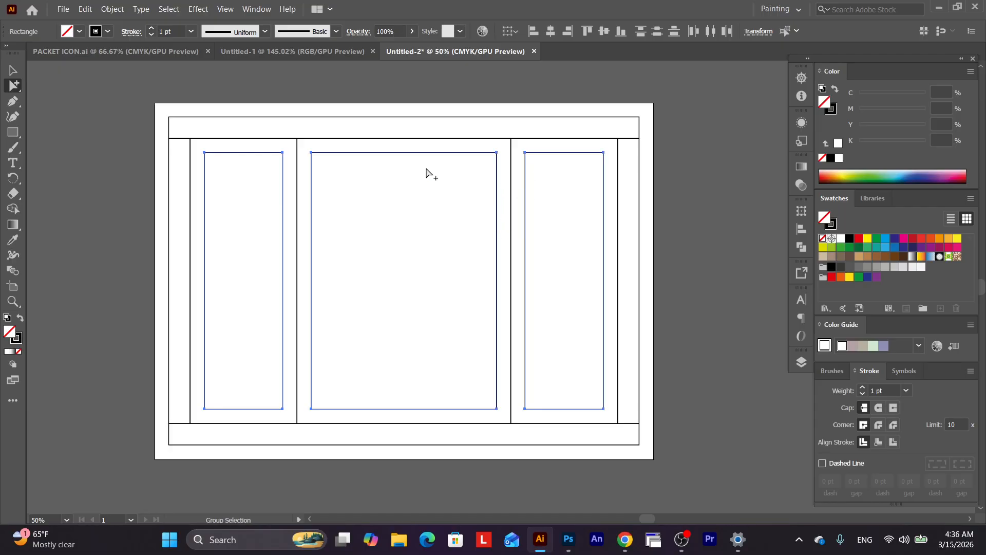
pyautogui.click(16, 338)
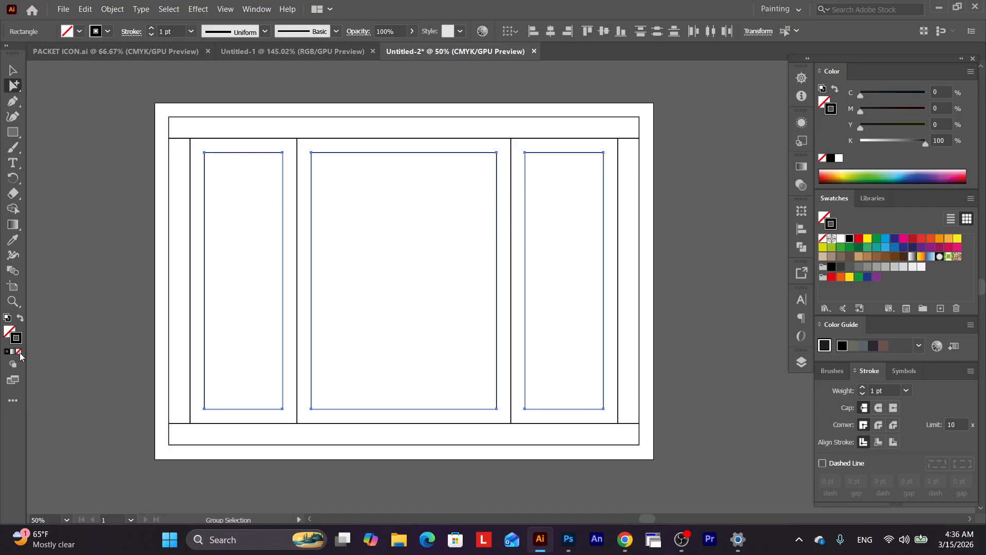
pyautogui.click(20, 353)
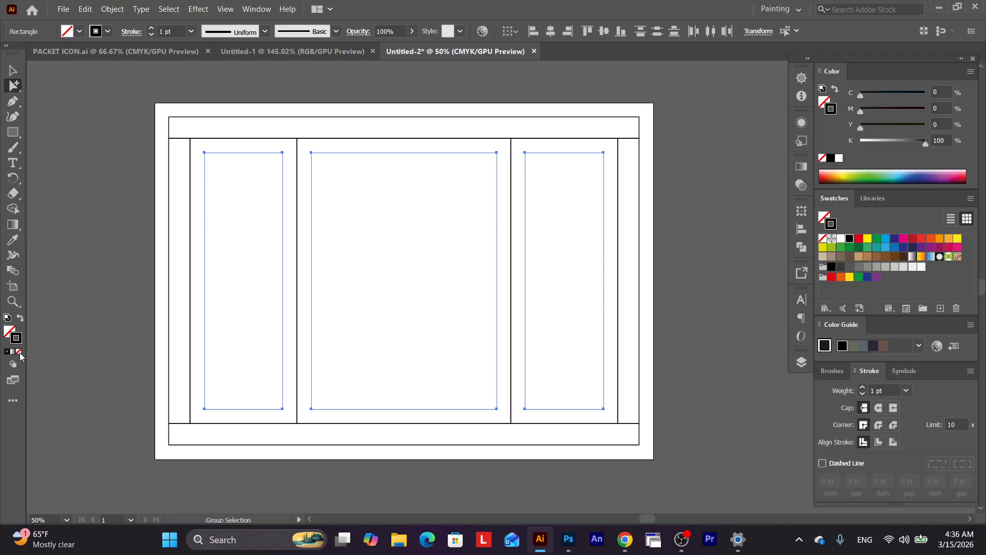
pyautogui.rightClick(350, 269)
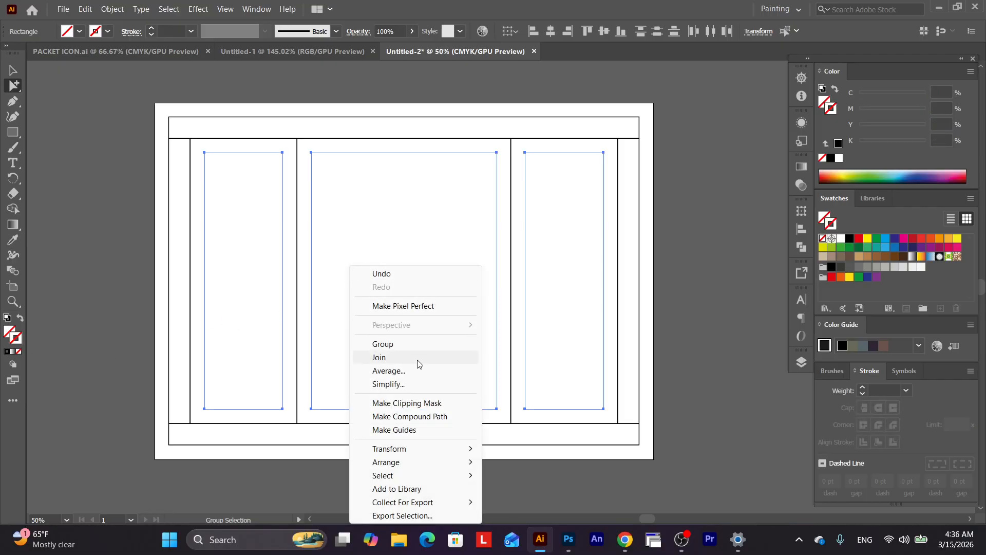
pyautogui.click(405, 430)
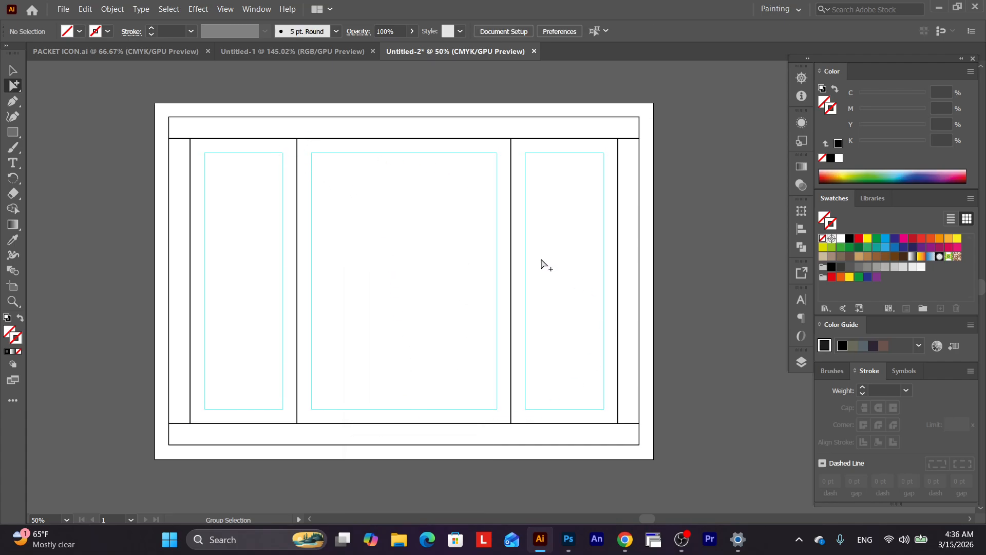
pyautogui.hotkey('ctrl', 'space')
pyautogui.keyDown('ctrl'); pyautogui.click(386, 179); pyautogui.keyUp('ctrl')
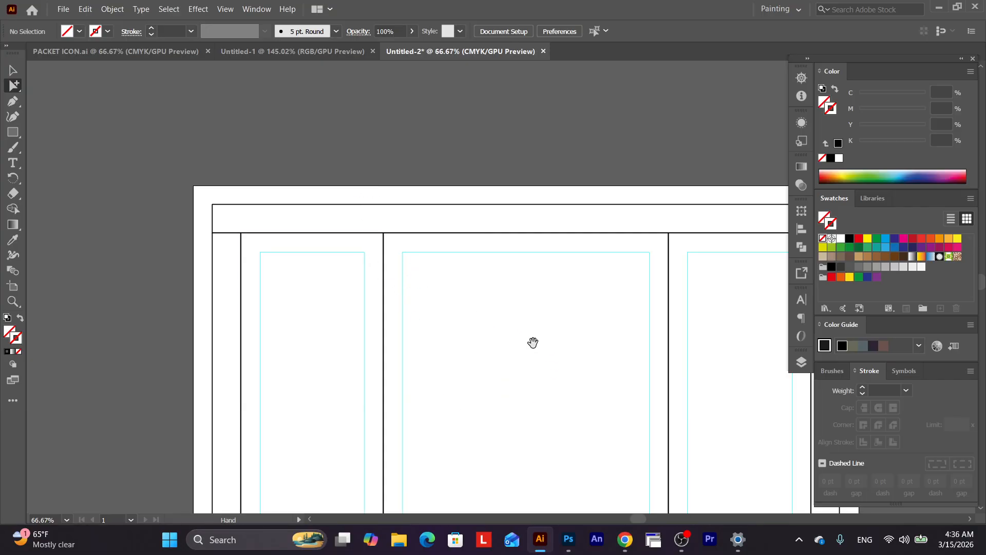
pyautogui.moveTo(535, 341); pyautogui.dragTo(436, 269)
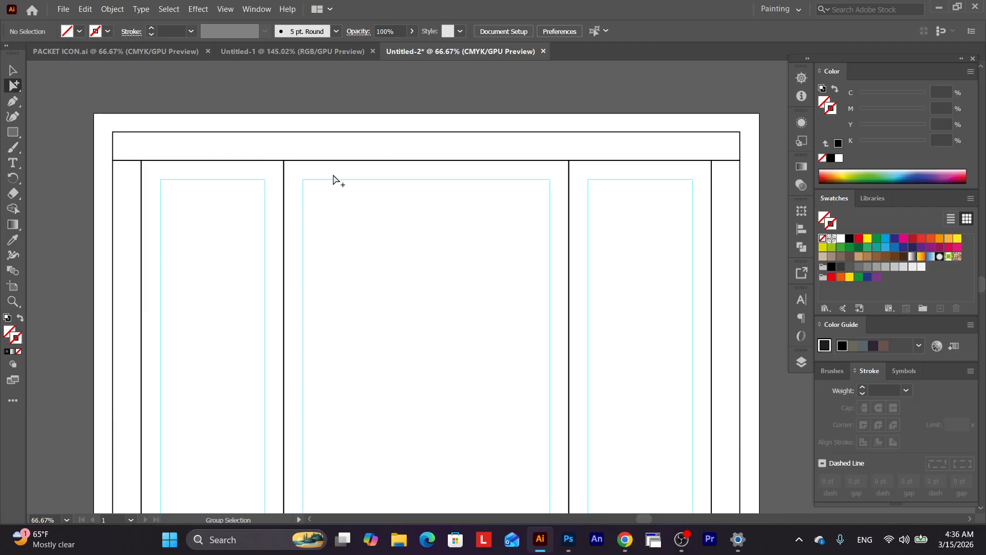
pyautogui.press('ctrl')
pyautogui.hotkey('ctrl', '-')
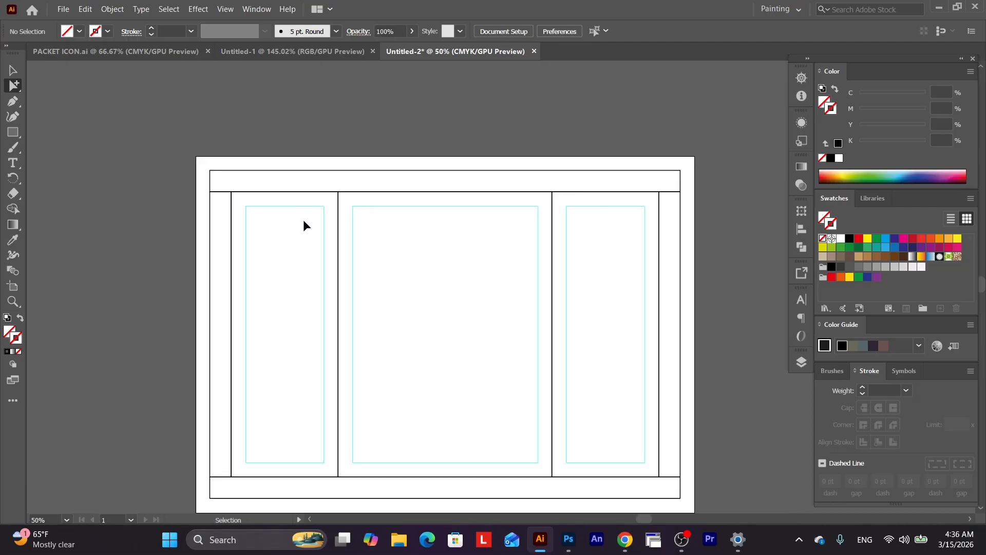
pyautogui.moveTo(333, 232); pyautogui.dragTo(268, 224)
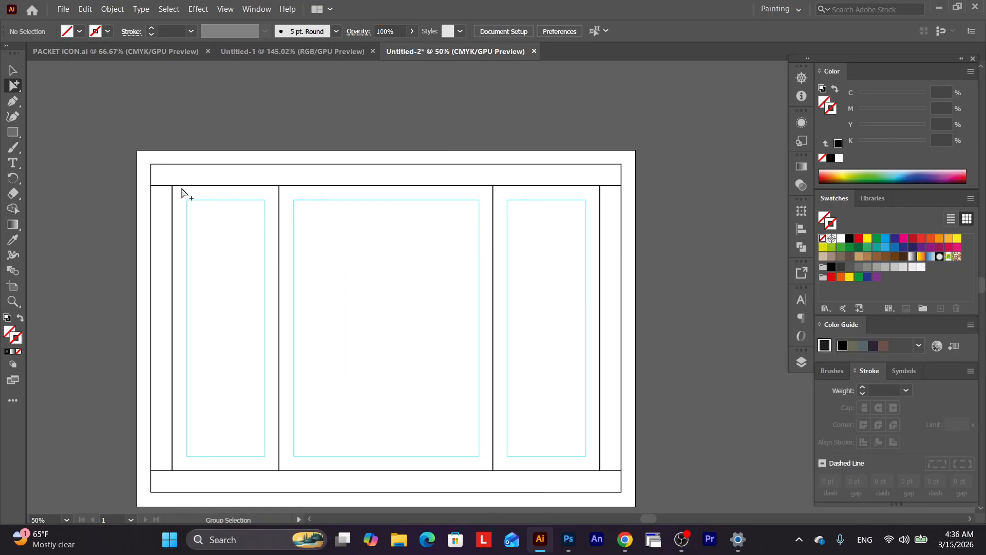
pyautogui.moveTo(411, 274); pyautogui.dragTo(407, 255)
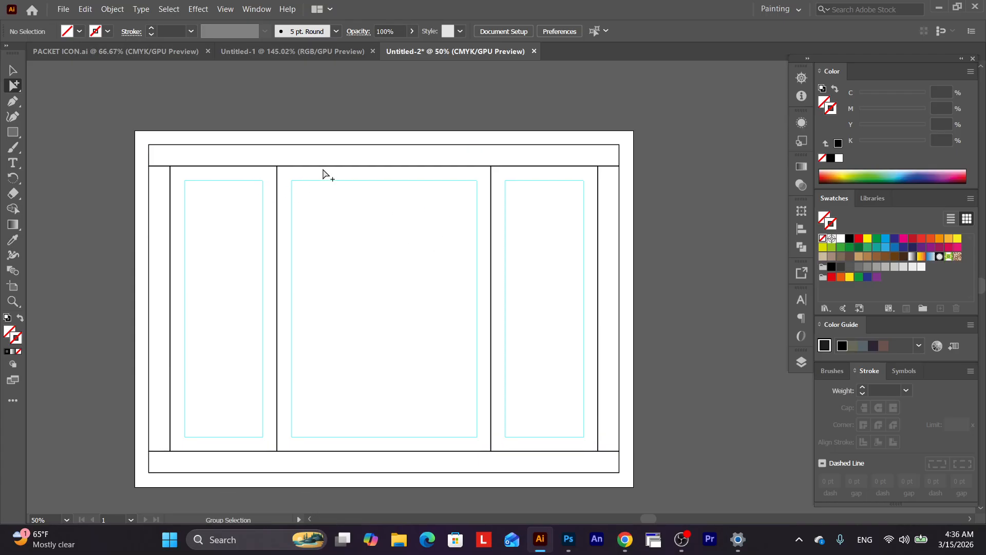
# Show the rulers and place a vertical guide through the center point of the middle panel.
pyautogui.click(277, 178)
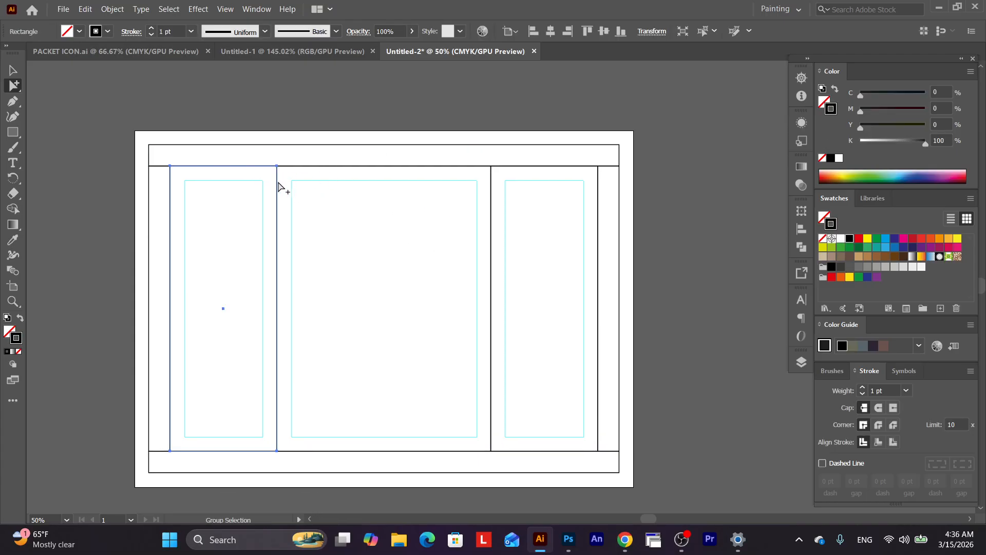
pyautogui.moveTo(265, 171); pyautogui.dragTo(480, 190)
pyautogui.hotkey('ctrl', '+')
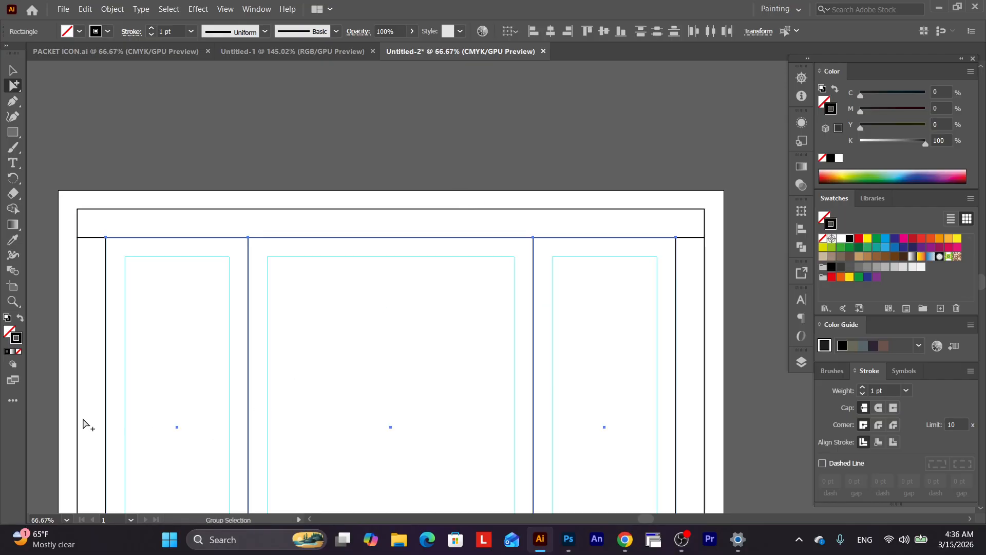
pyautogui.hotkey('ctrl', 'r')
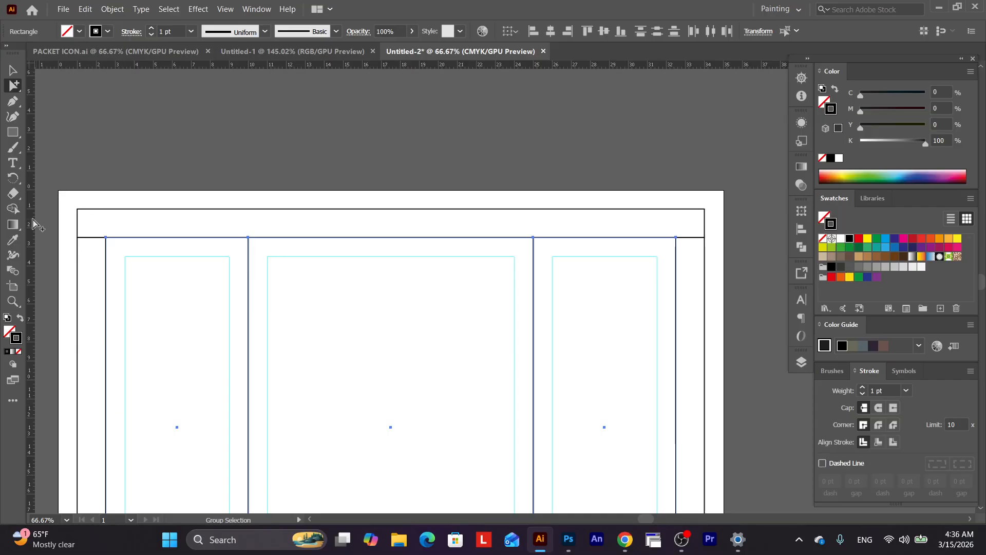
pyautogui.moveTo(33, 224); pyautogui.dragTo(390, 427)
pyautogui.click(406, 353)
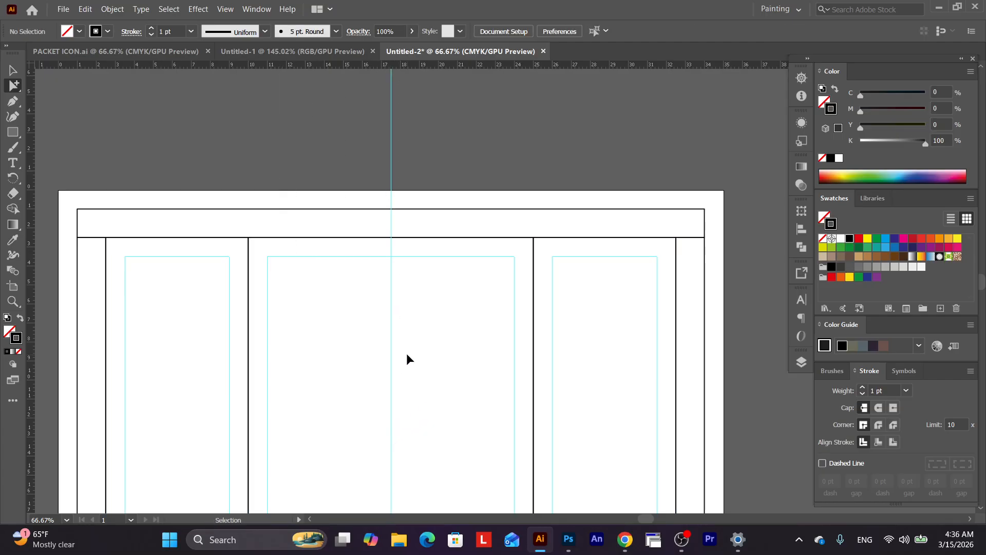
pyautogui.hotkey('ctrl', '-')
pyautogui.moveTo(445, 337); pyautogui.dragTo(425, 315)
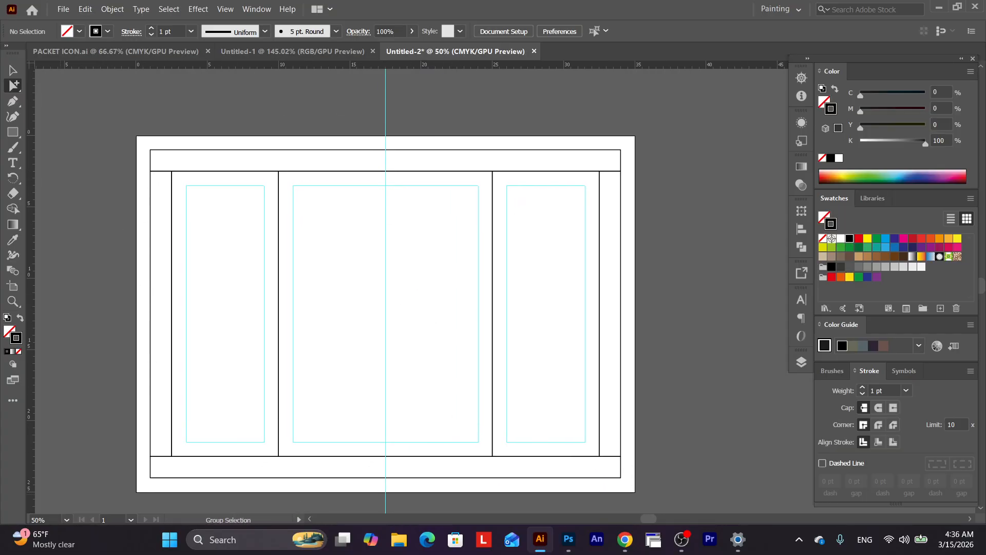
pyautogui.click(18, 73)
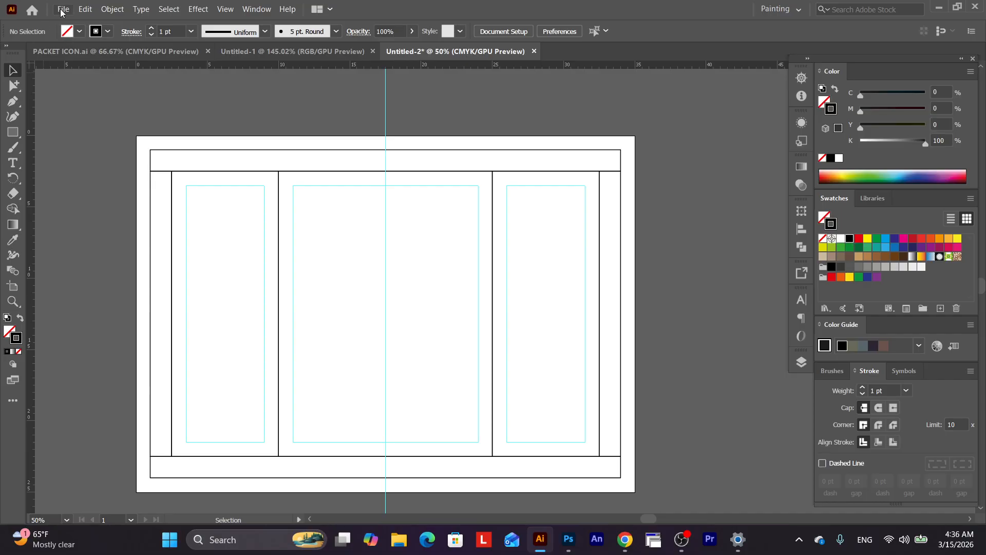
pyautogui.click(13, 86)
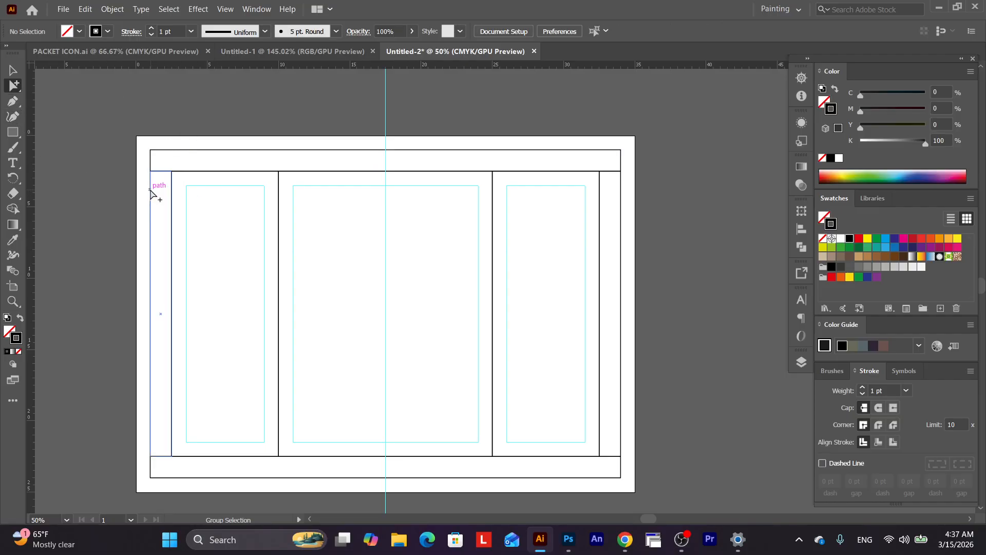
# Draw a rectangle covering the three main panels and fill it with CMYK yellow, Y 100, with no stroke.
pyautogui.click(14, 132)
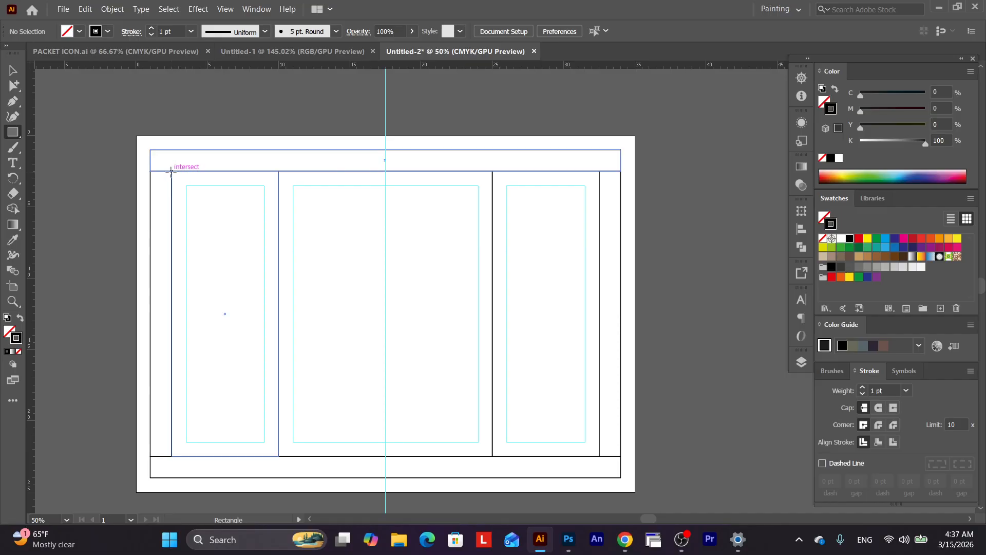
pyautogui.moveTo(171, 171); pyautogui.dragTo(600, 456)
pyautogui.press('v')
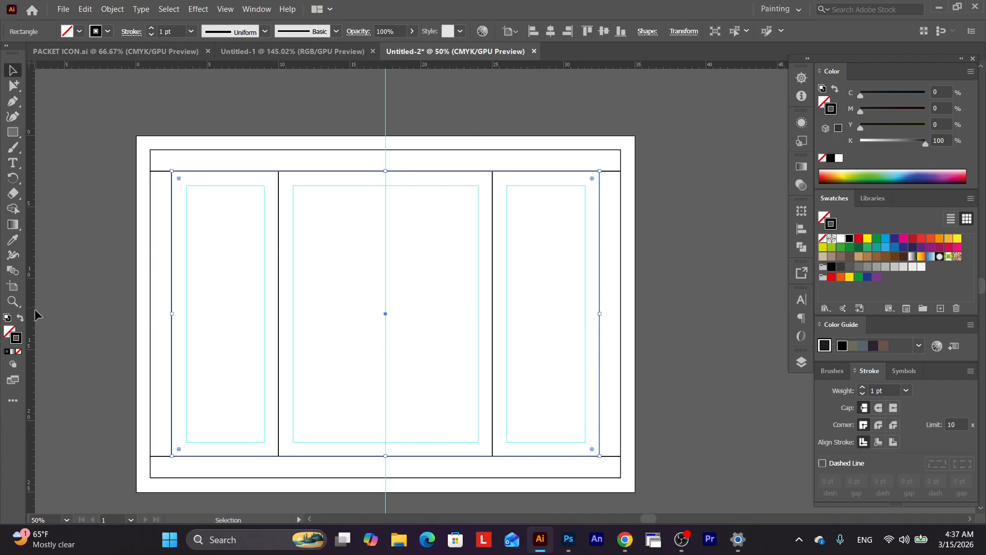
pyautogui.click(19, 319)
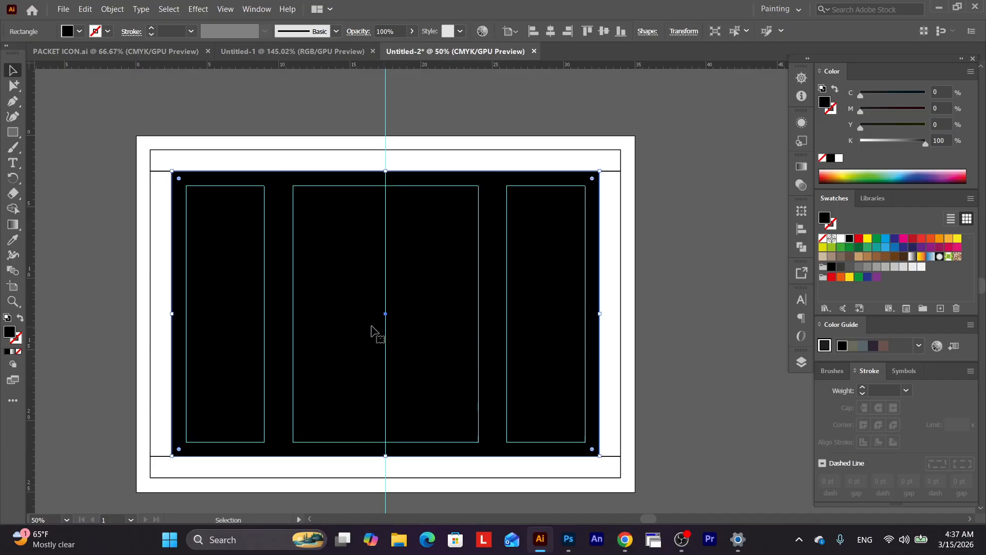
pyautogui.click(868, 239)
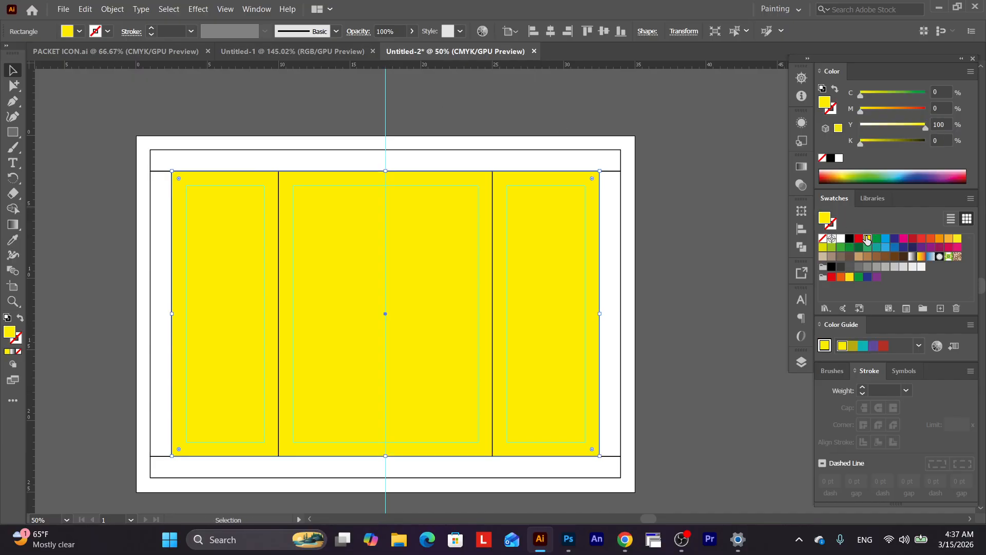
pyautogui.click(949, 239)
pyautogui.click(958, 239)
pyautogui.click(870, 239)
pyautogui.moveTo(434, 252); pyautogui.dragTo(455, 233)
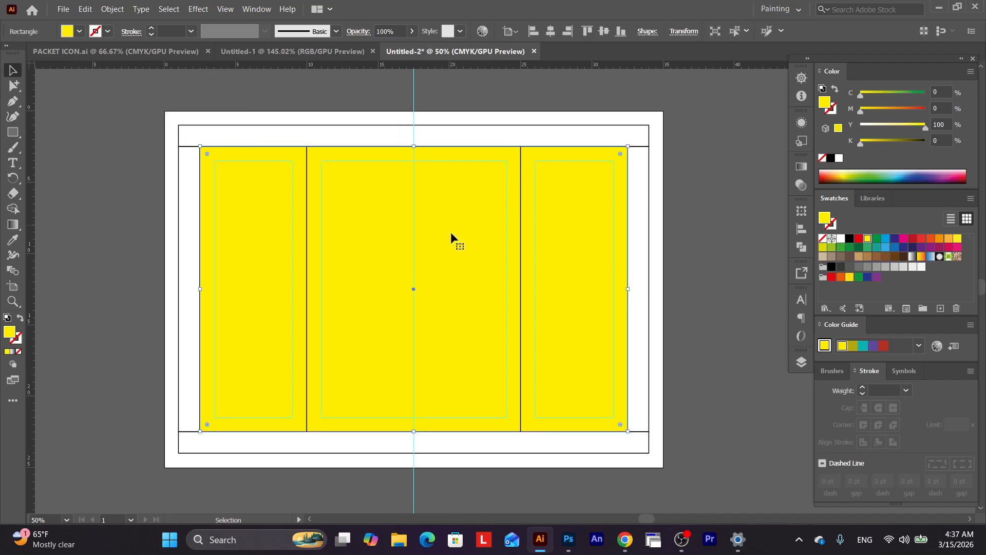
# Duplicate the yellow rectangle, bottom-align it with the original and shorten the copy to cover the lower half of the panels.
pyautogui.moveTo(447, 294); pyautogui.dragTo(446, 275)
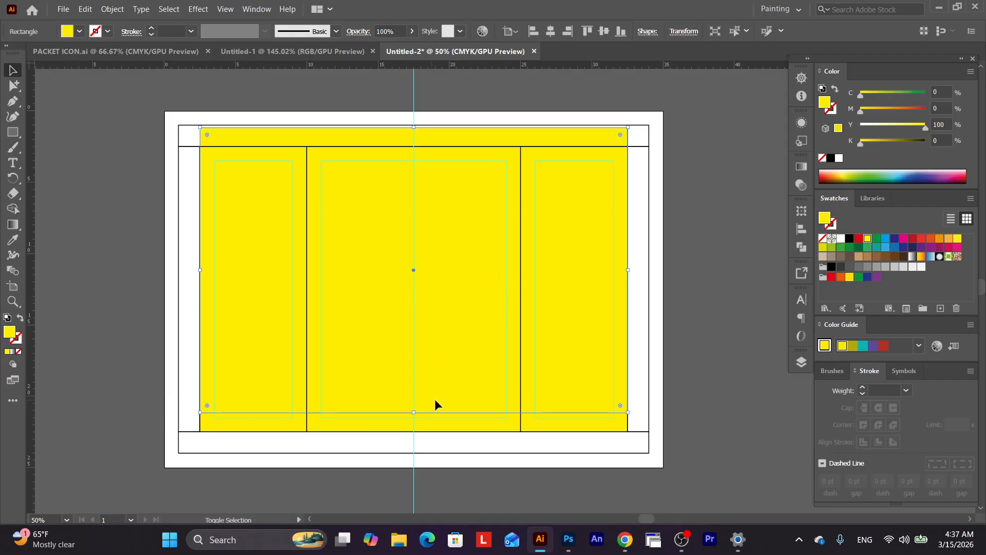
pyautogui.keyDown('shift'); pyautogui.click(443, 425); pyautogui.keyUp('shift')
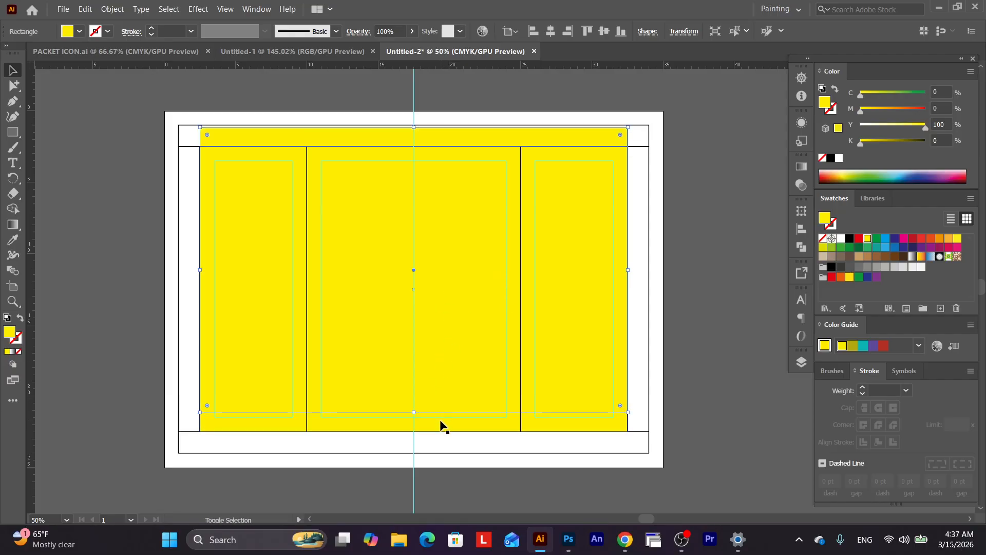
pyautogui.click(616, 37)
pyautogui.click(690, 150)
pyautogui.click(453, 223)
pyautogui.moveTo(414, 147); pyautogui.dragTo(438, 287)
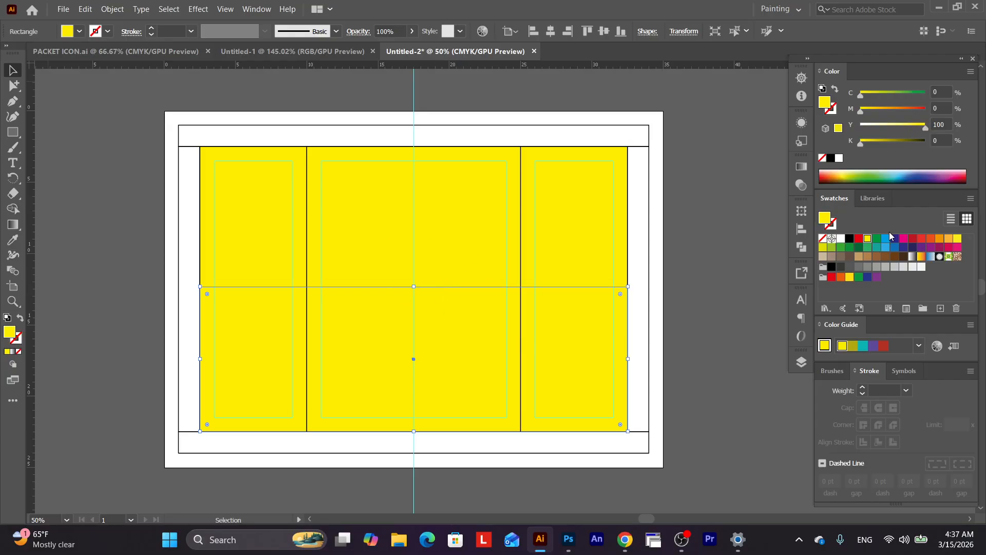
# Fill the lower rectangle with pure red using C 0, M 100, Y 100 and K 0.
pyautogui.click(913, 240)
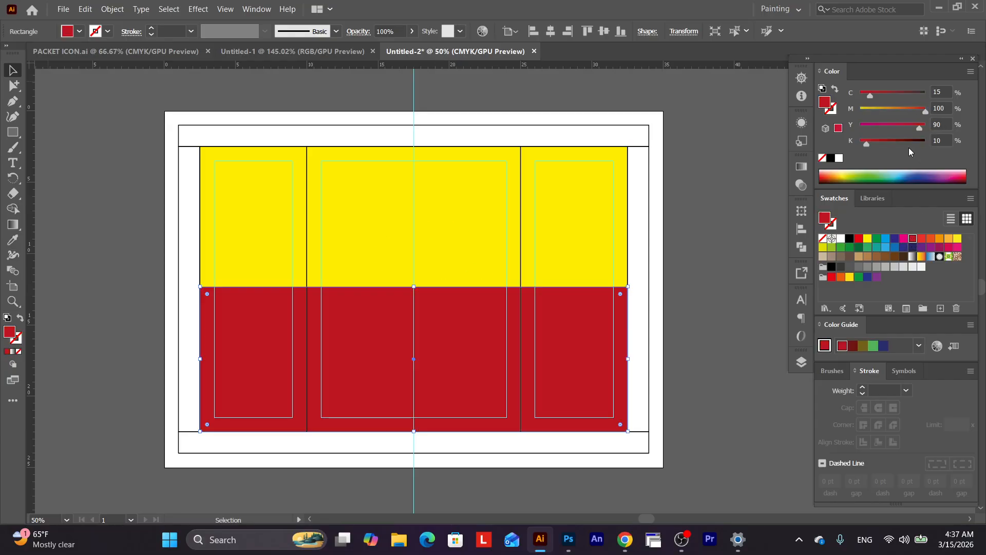
pyautogui.click(928, 128)
pyautogui.moveTo(870, 95); pyautogui.dragTo(859, 96)
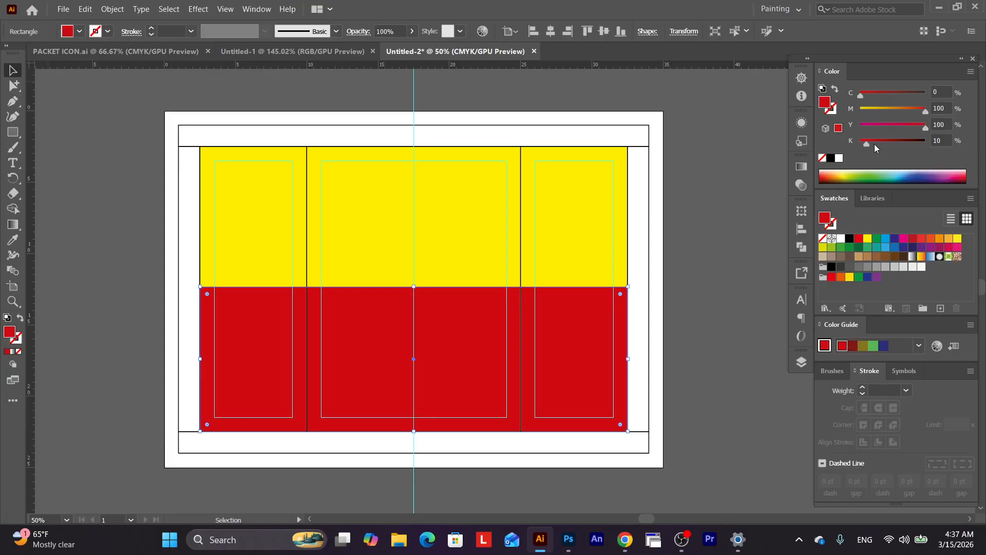
pyautogui.moveTo(867, 144); pyautogui.dragTo(859, 144)
pyautogui.click(738, 225)
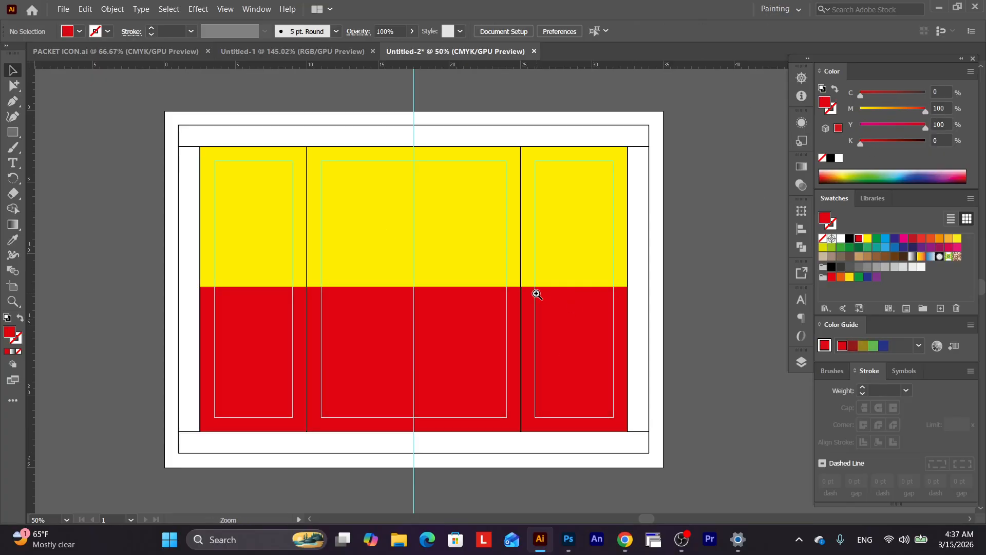
# Try darker red, orange, brown and olive fill mixes on the lower rectangle, then return it to M 100, Y 100 red.
pyautogui.scroll(1, 535, 294)
pyautogui.click(481, 321)
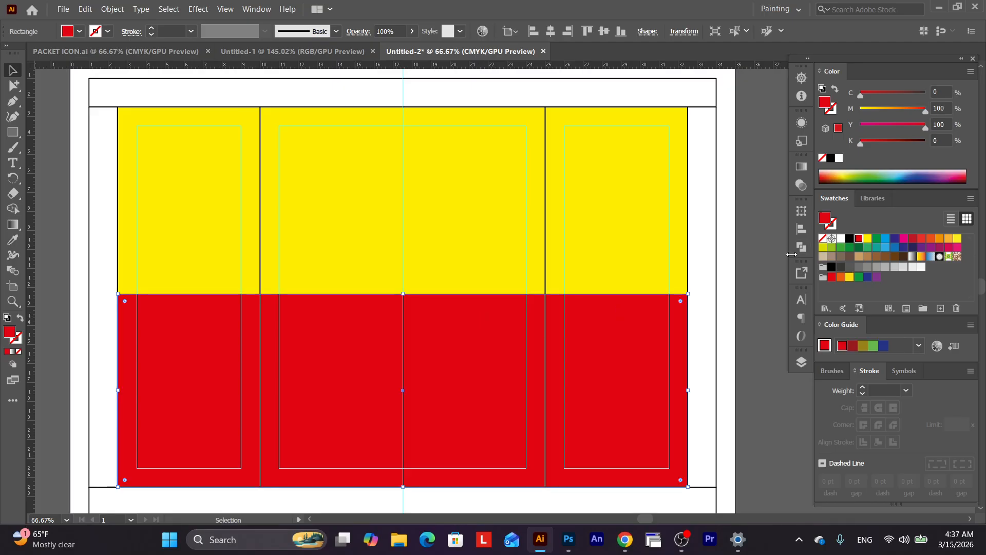
pyautogui.moveTo(878, 144); pyautogui.dragTo(874, 141)
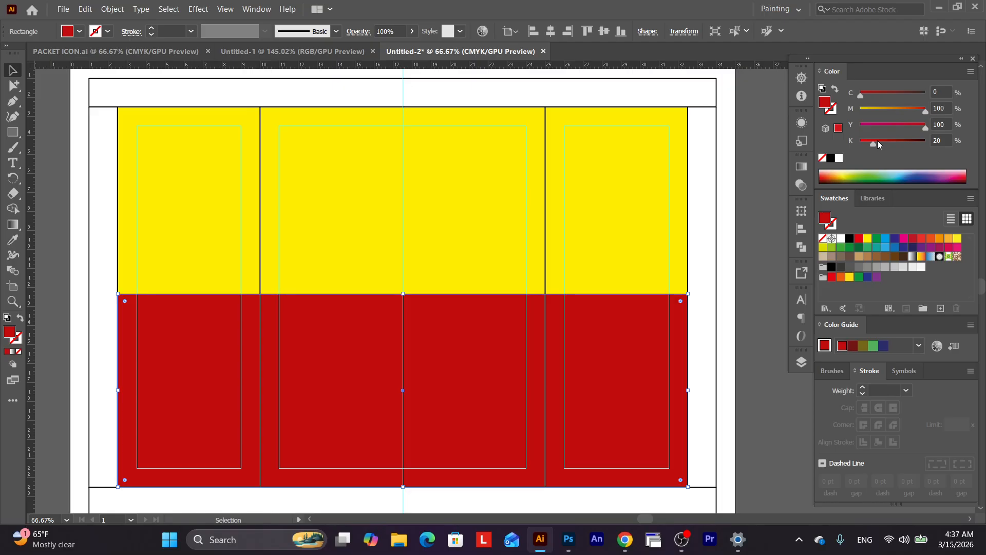
pyautogui.moveTo(877, 141); pyautogui.dragTo(861, 143)
pyautogui.click(911, 109)
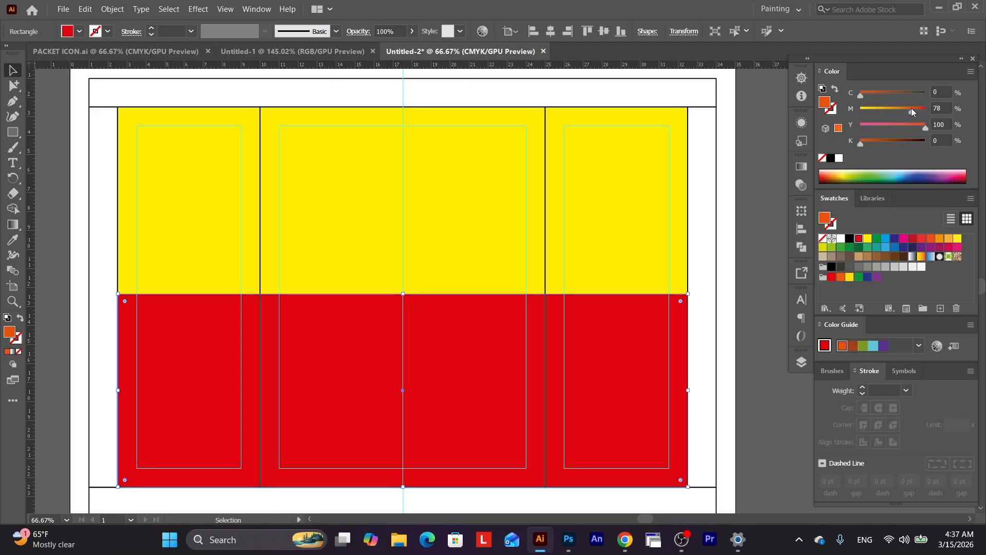
pyautogui.click(878, 141)
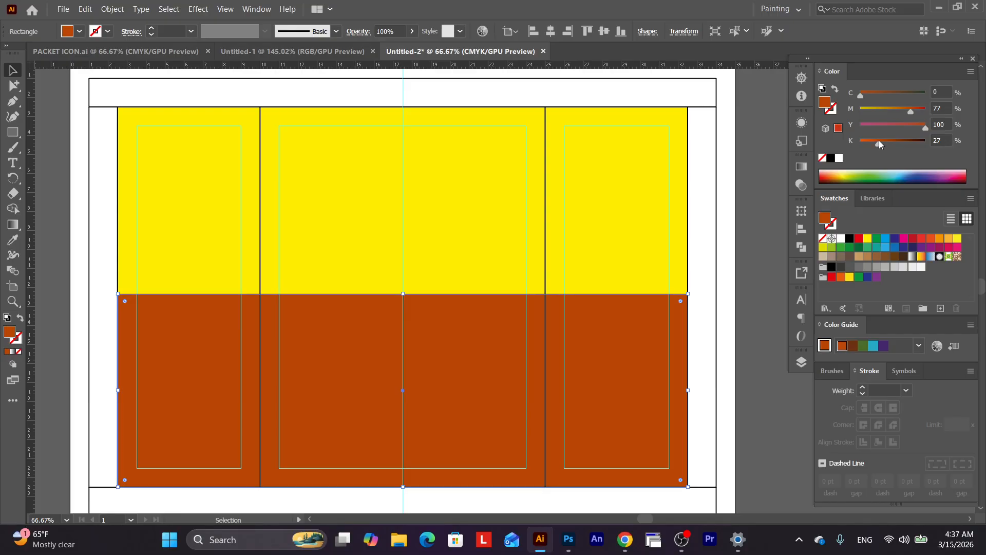
pyautogui.click(892, 109)
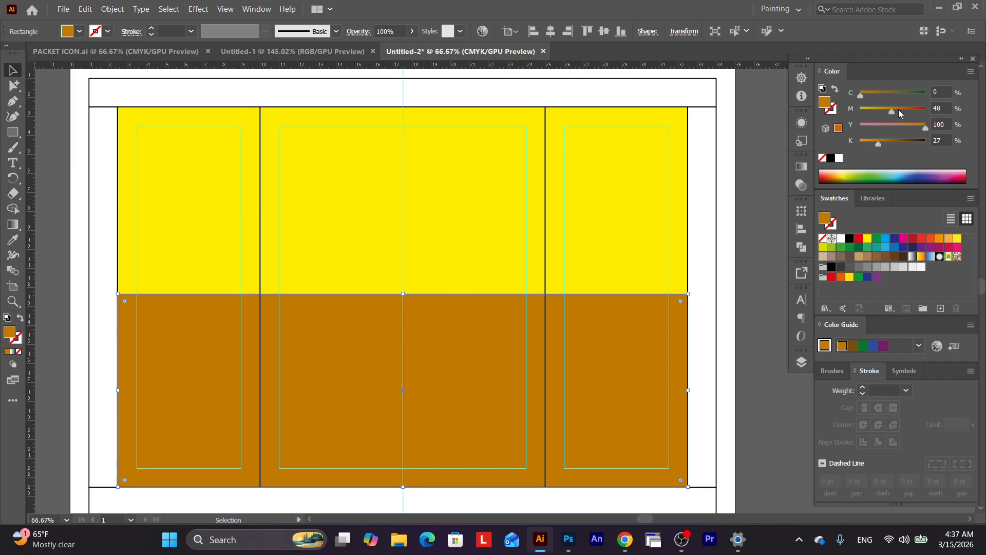
pyautogui.click(890, 141)
pyautogui.moveTo(887, 141); pyautogui.dragTo(849, 141)
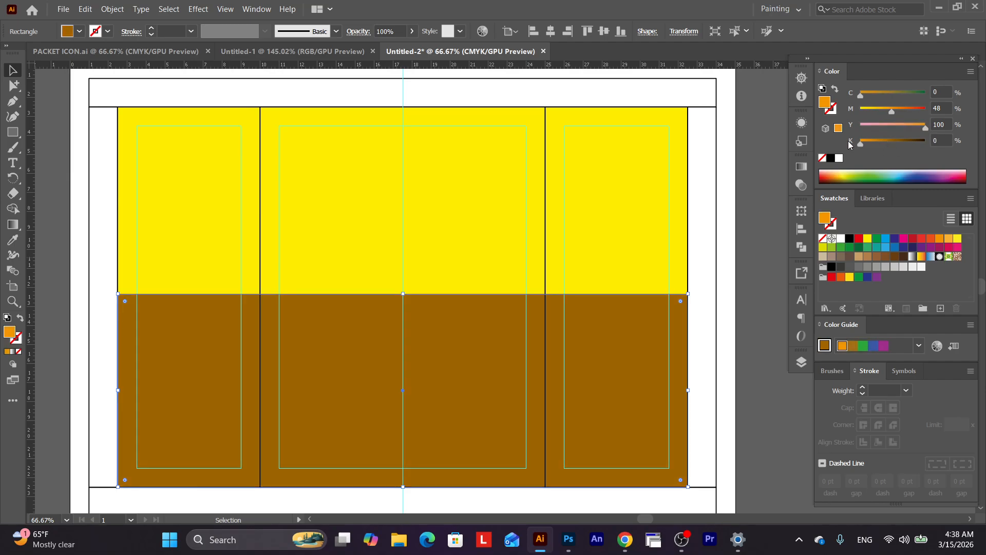
pyautogui.click(895, 93)
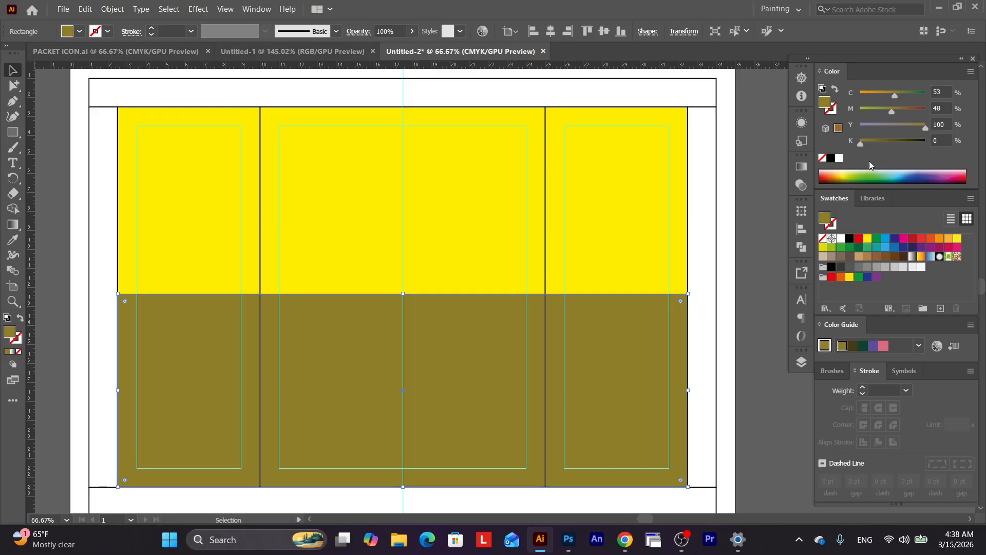
pyautogui.click(872, 141)
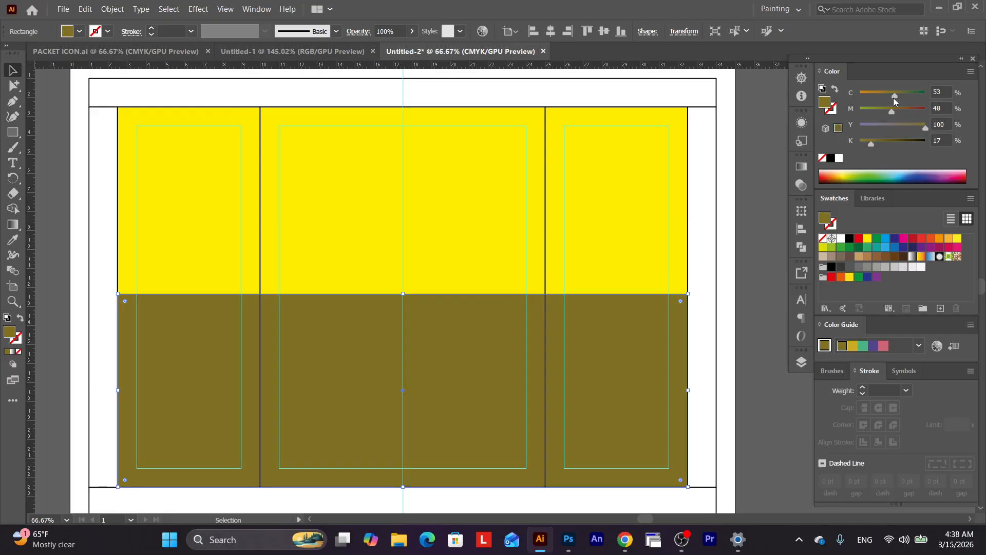
pyautogui.moveTo(894, 96)
pyautogui.mouseDown()
pyautogui.moveTo(857, 96)
pyautogui.moveTo(901, 114)
pyautogui.mouseUp()
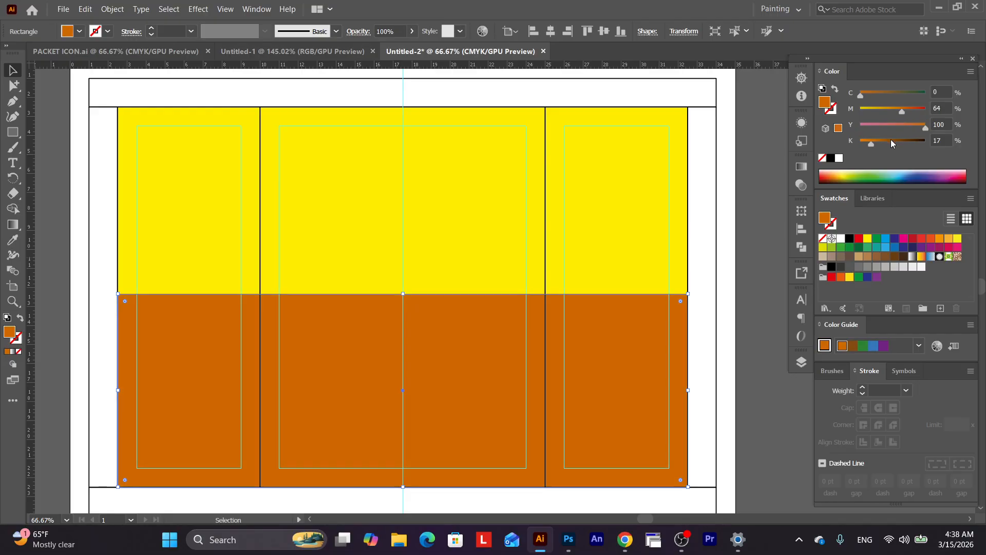
pyautogui.moveTo(871, 143); pyautogui.dragTo(858, 143)
pyautogui.moveTo(902, 111); pyautogui.dragTo(960, 125)
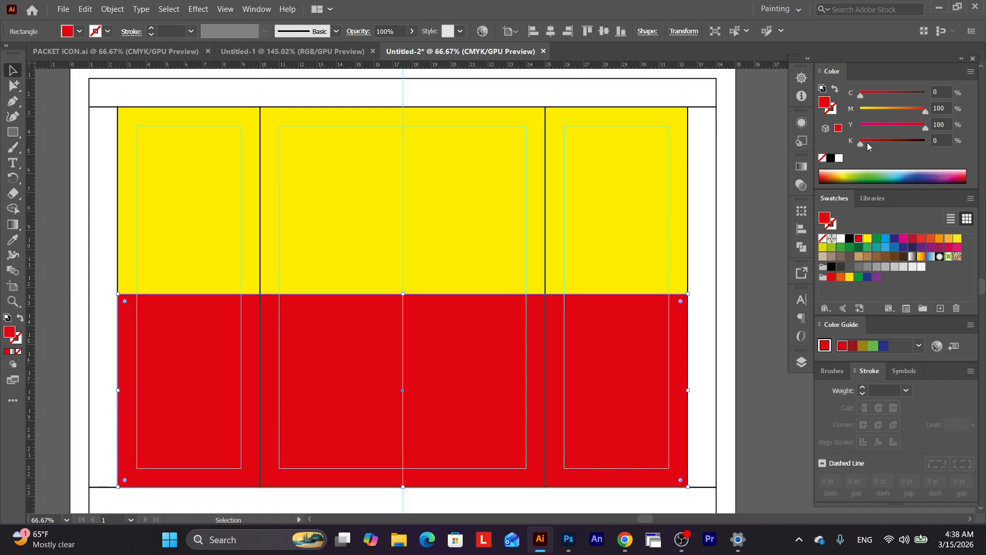
# Set the black value of the lower rectangle's red fill to 20% and deselect it.
pyautogui.click(940, 136)
pyautogui.write('20')
pyautogui.press('Return')
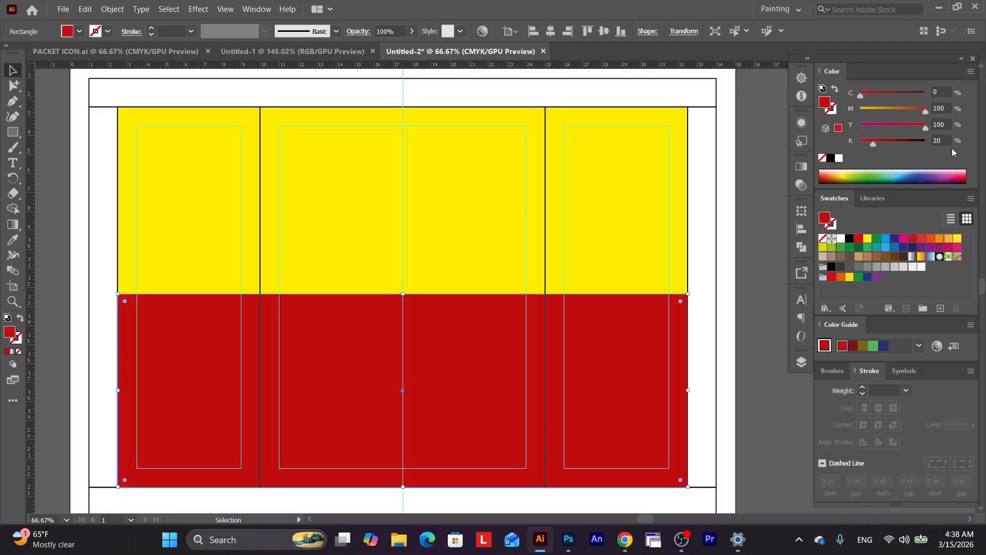
pyautogui.click(743, 260)
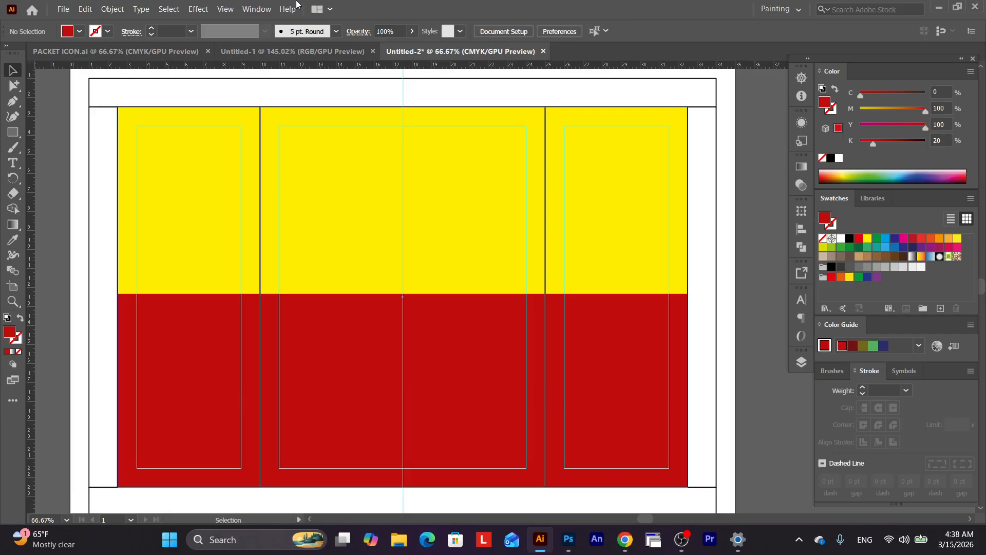
# Place the tea time chanachur image 71I8nxzS0uL._SY741_ from the Downloads folder over the middle panel at its default size.
pyautogui.click(62, 10)
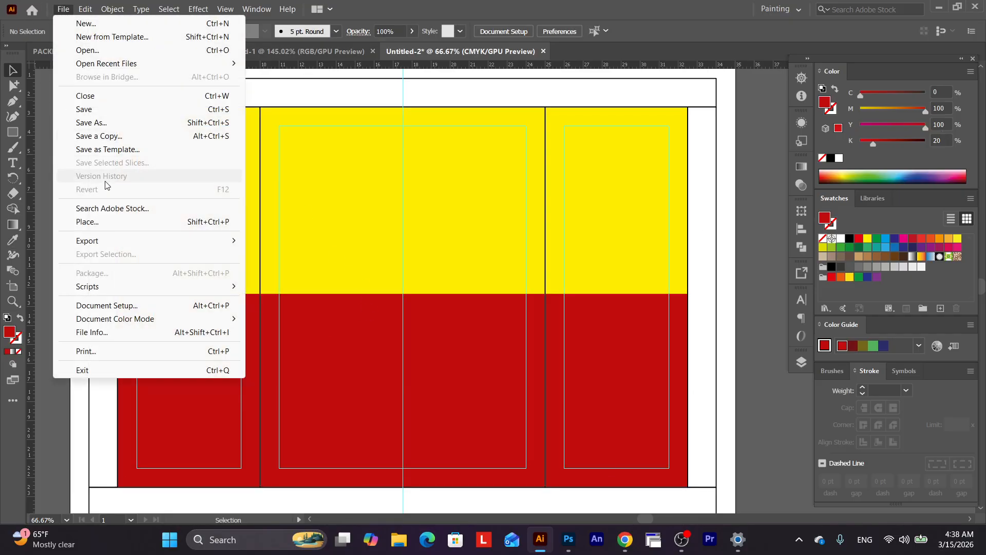
pyautogui.click(95, 224)
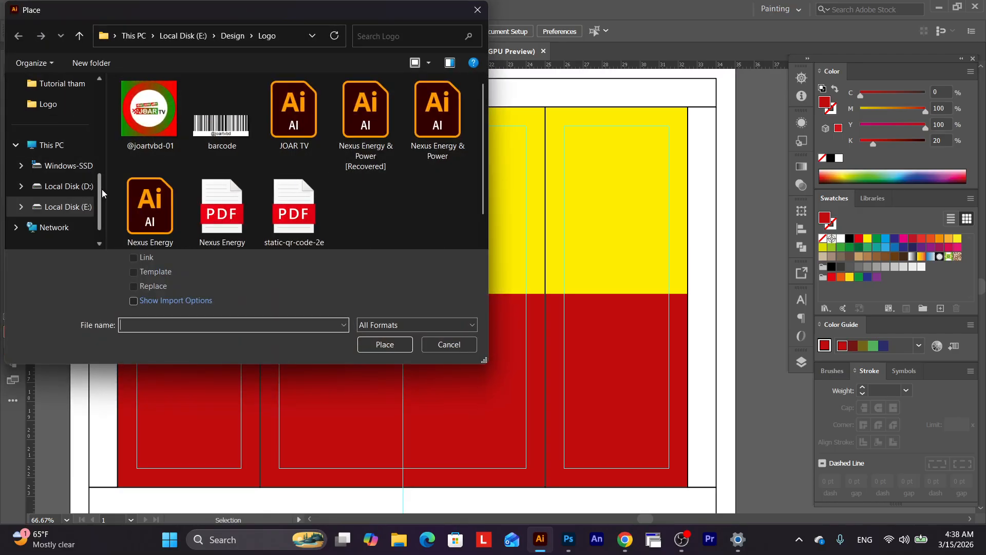
pyautogui.moveTo(101, 190); pyautogui.dragTo(109, 80)
pyautogui.click(58, 191)
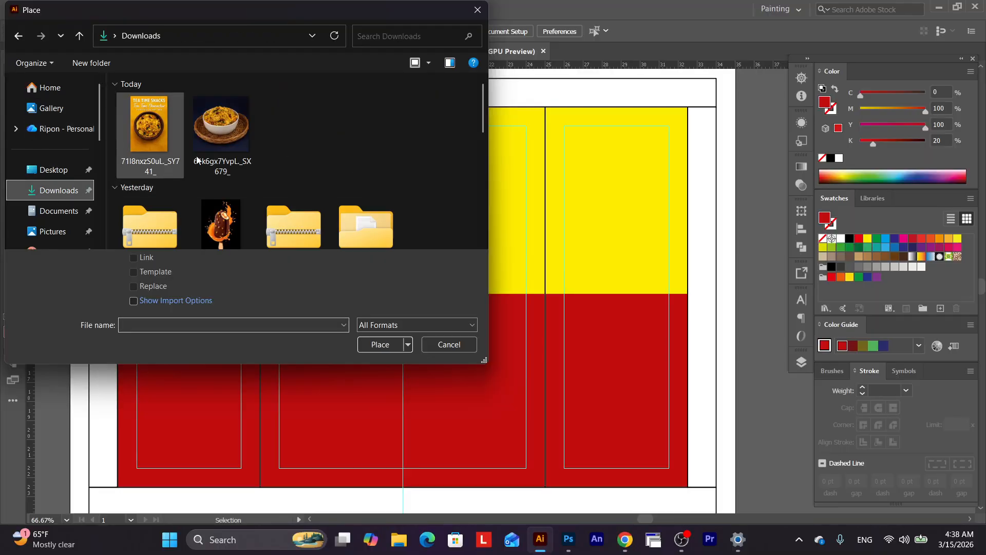
pyautogui.click(149, 126)
pyautogui.doubleClick(152, 136)
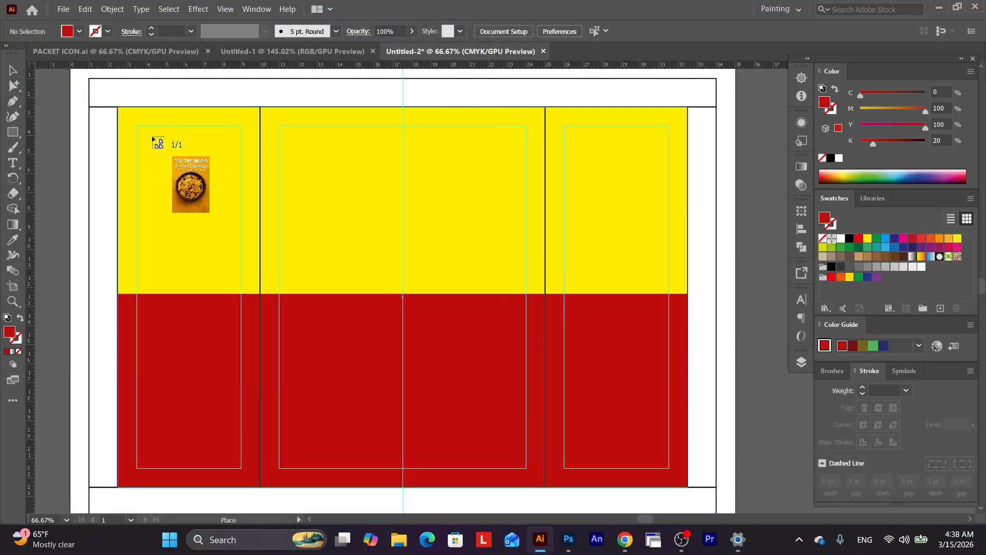
pyautogui.click(320, 202)
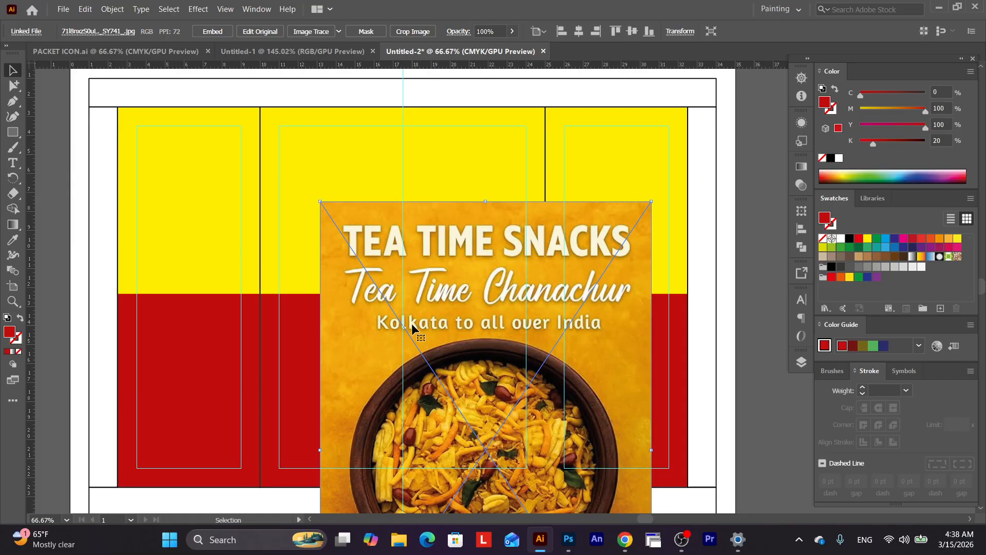
# Draw a circle from the center of the chanachur bowl out to the bowl's rim with the Ellipse tool.
pyautogui.hotkey('ctrl', '=')
pyautogui.moveTo(481, 327); pyautogui.dragTo(443, 285)
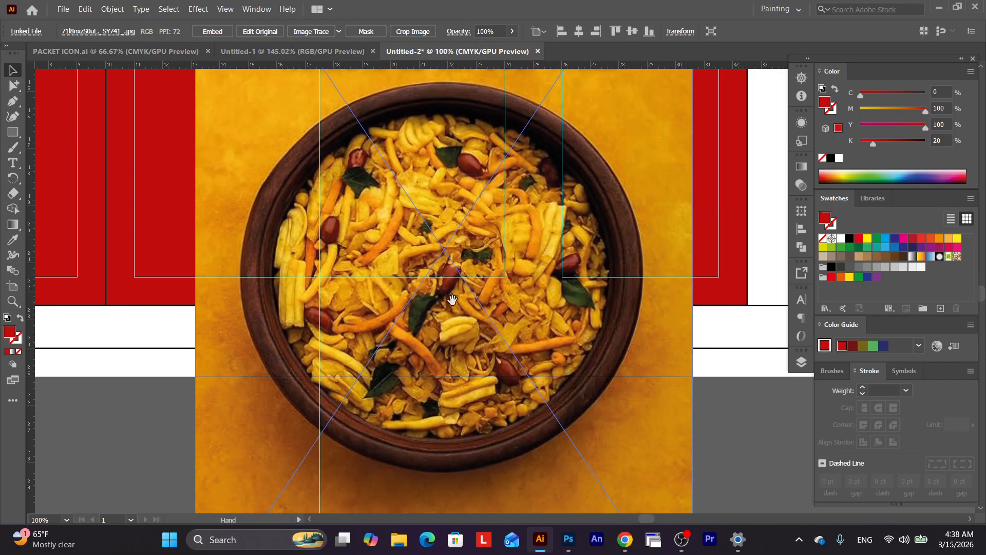
pyautogui.moveTo(30, 216); pyautogui.dragTo(33, 216)
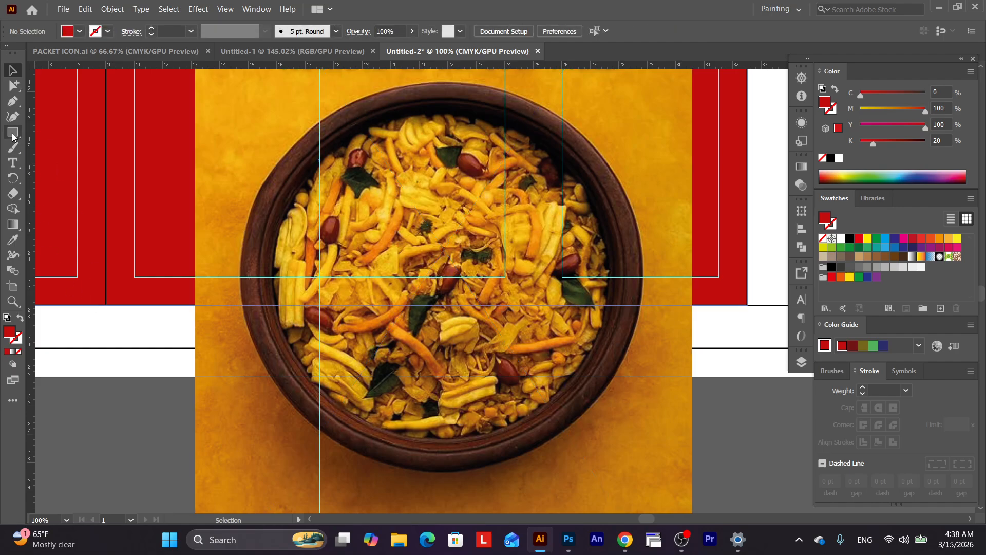
pyautogui.moveTo(14, 135); pyautogui.dragTo(45, 148)
pyautogui.moveTo(316, 281); pyautogui.dragTo(277, 317)
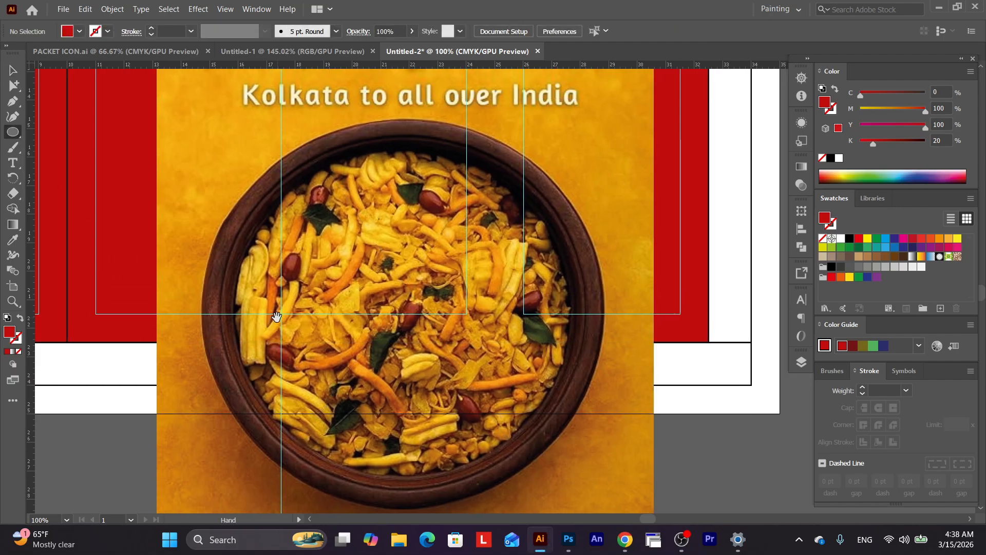
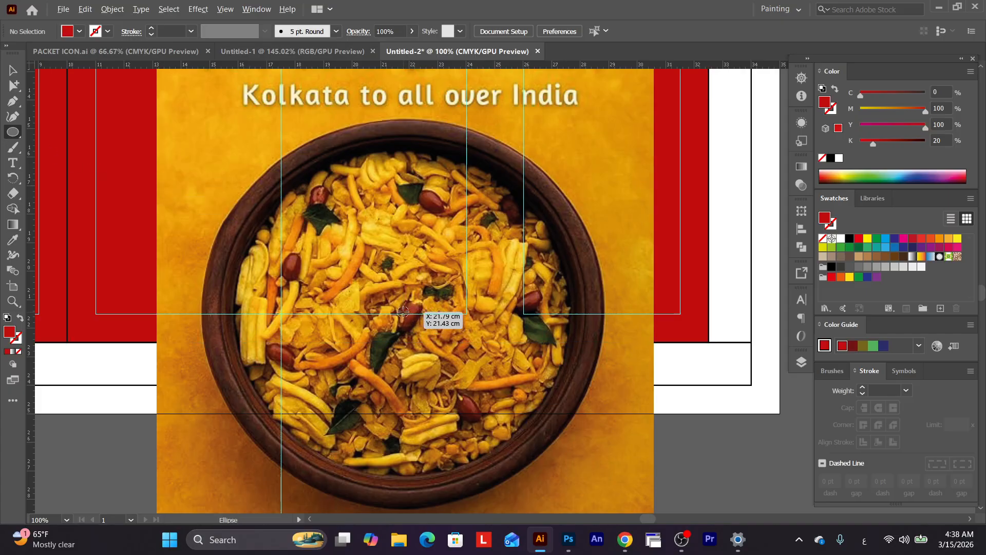
pyautogui.moveTo(403, 310); pyautogui.dragTo(576, 458)
pyautogui.moveTo(599, 480); pyautogui.dragTo(602, 481)
# Reduce the circle's height slightly from its upper and lower edges to match the bowl's rim.
pyautogui.press('v')
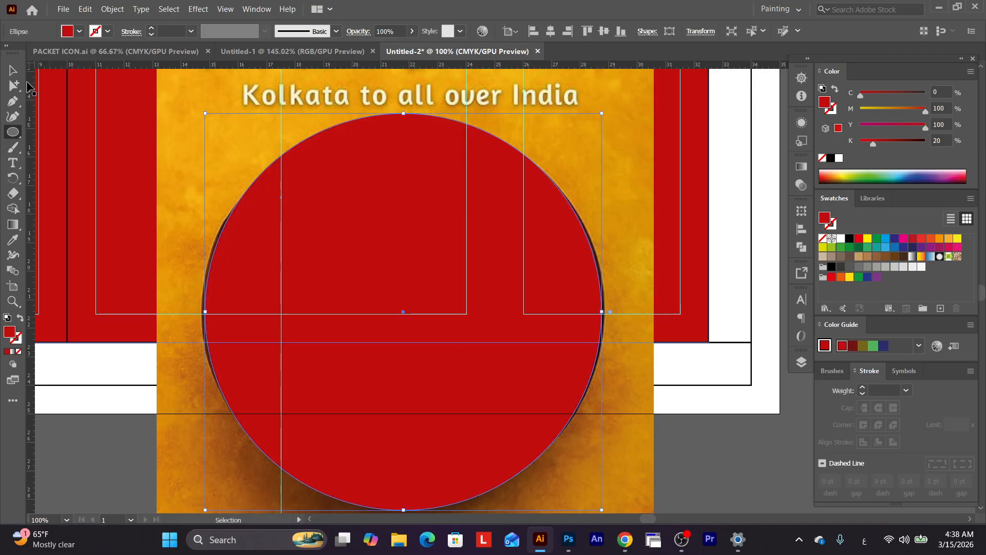
pyautogui.moveTo(404, 113); pyautogui.dragTo(403, 117)
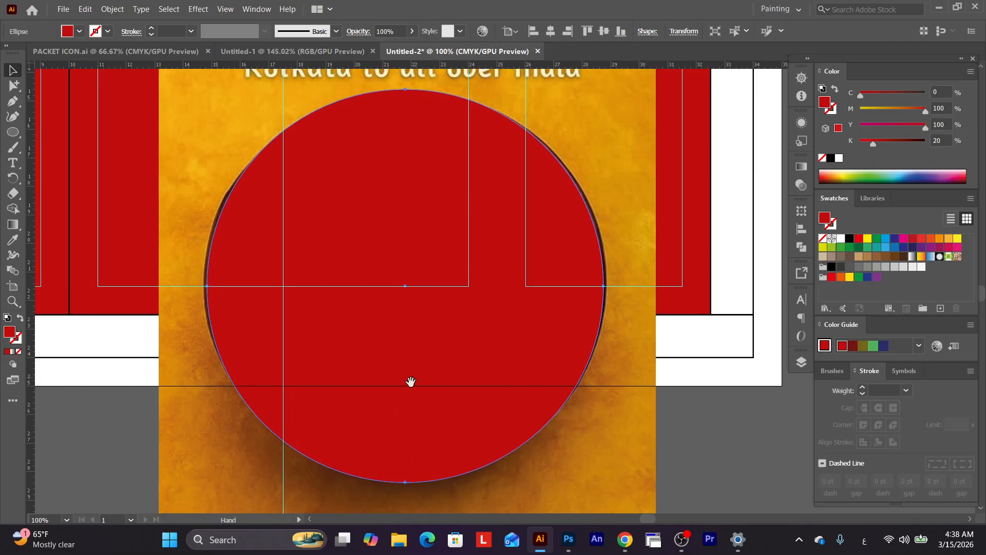
pyautogui.scroll(-1, 409, 383)
pyautogui.moveTo(405, 481); pyautogui.dragTo(406, 477)
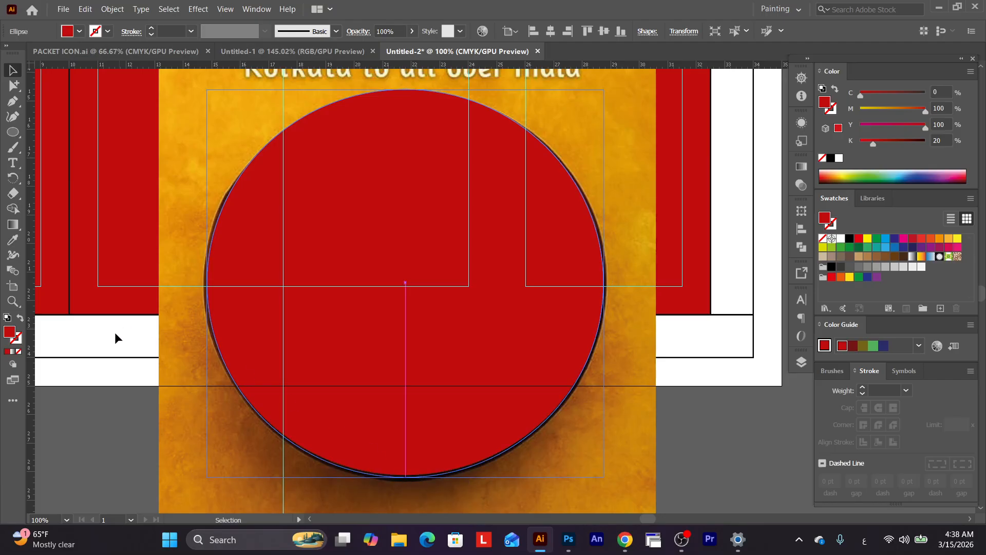
# Turn the filled circle into an outline fitted to the bowl's upper rim and mask the bowl photo with it.
pyautogui.click(20, 320)
pyautogui.moveTo(406, 89); pyautogui.dragTo(405, 92)
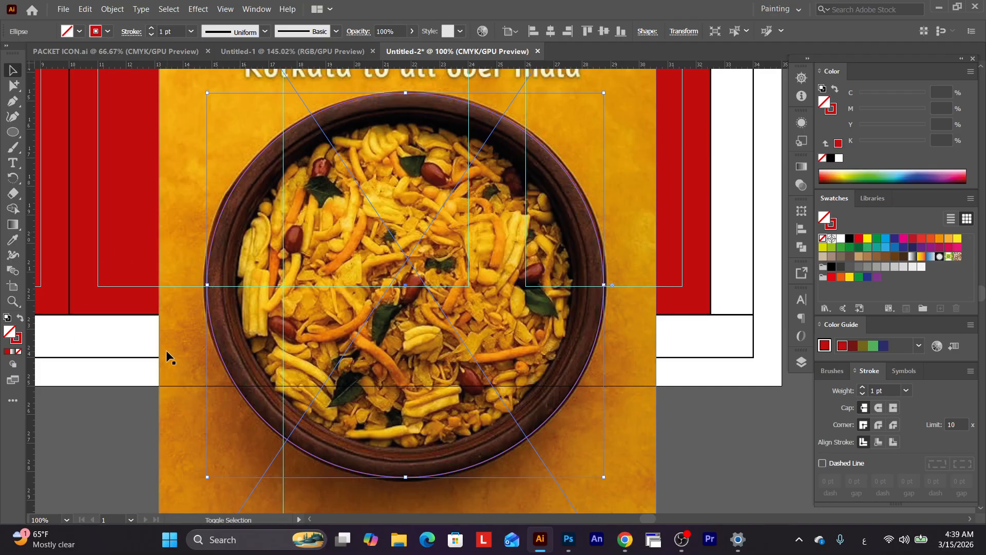
pyautogui.keyDown('shift'); pyautogui.click(179, 349); pyautogui.keyUp('shift')
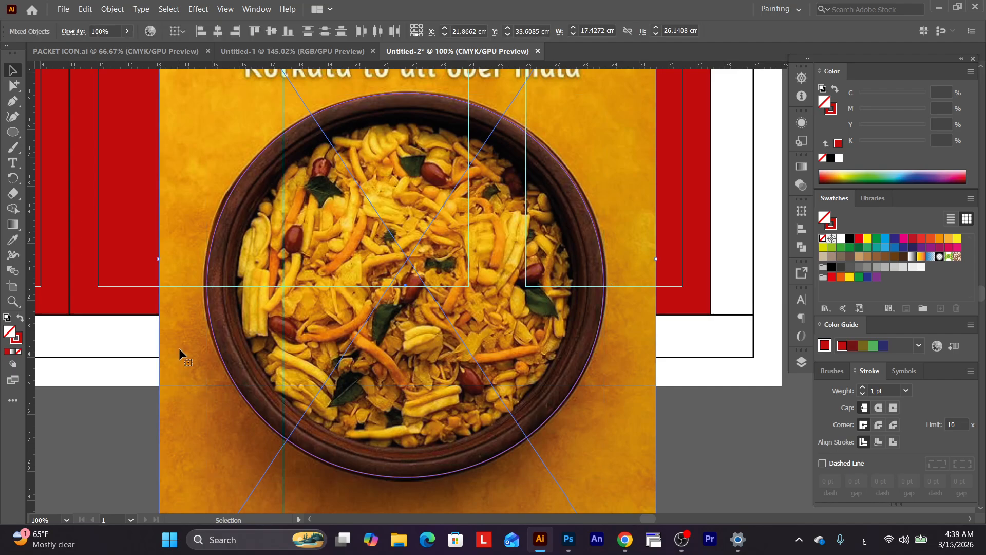
pyautogui.hotkey('ctrl', '7')
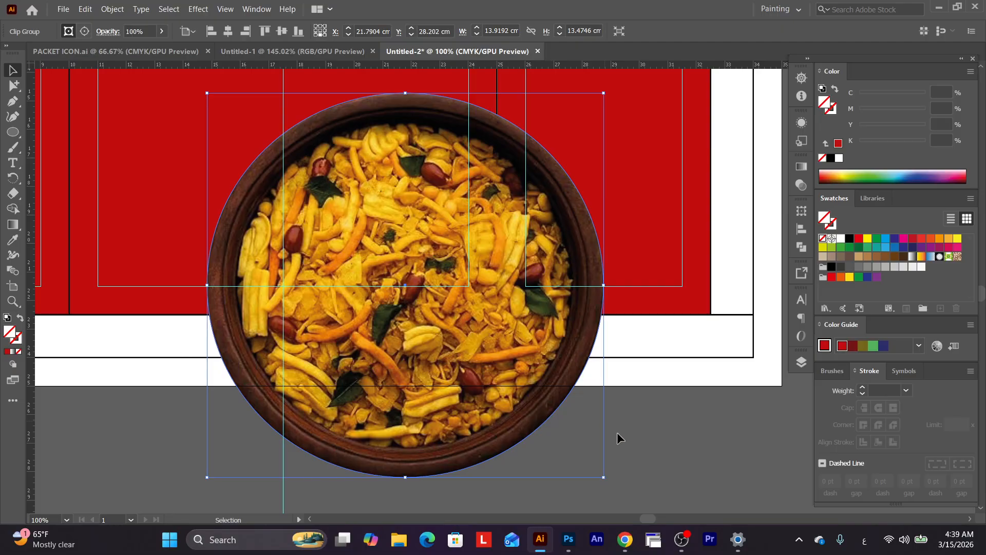
pyautogui.click(644, 440)
# Select only the clipping circle of the masked bowl and shrink it slightly around its center to trim the rim.
pyautogui.hotkey('ctrl', '-')
pyautogui.hotkey('ctrl', '-')
pyautogui.hotkey('ctrl', '-')
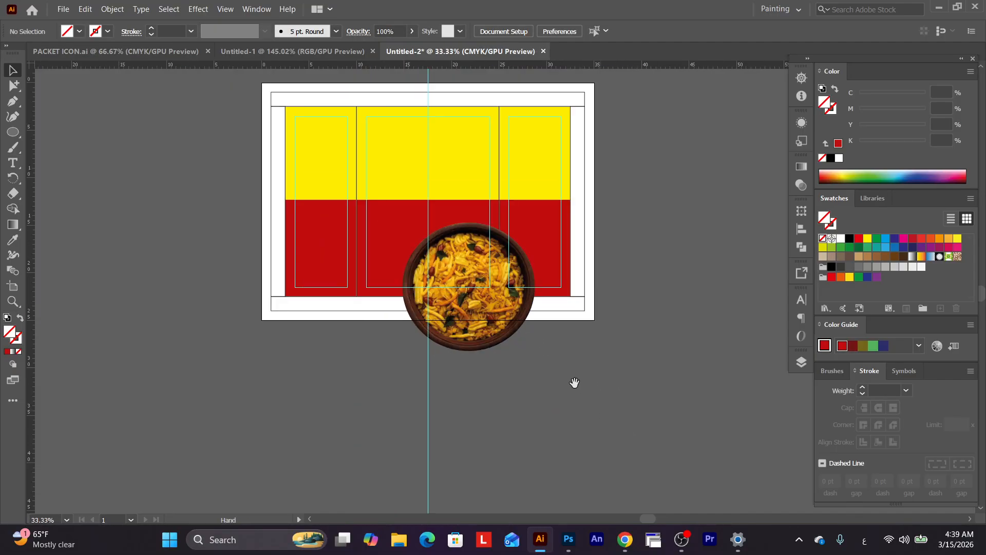
pyautogui.moveTo(575, 383)
pyautogui.mouseDown()
pyautogui.moveTo(582, 466)
pyautogui.moveTo(561, 396)
pyautogui.mouseUp()
pyautogui.hotkey('ctrl', '+')
pyautogui.hotkey('ctrl', '+')
pyautogui.moveTo(502, 278); pyautogui.dragTo(482, 282)
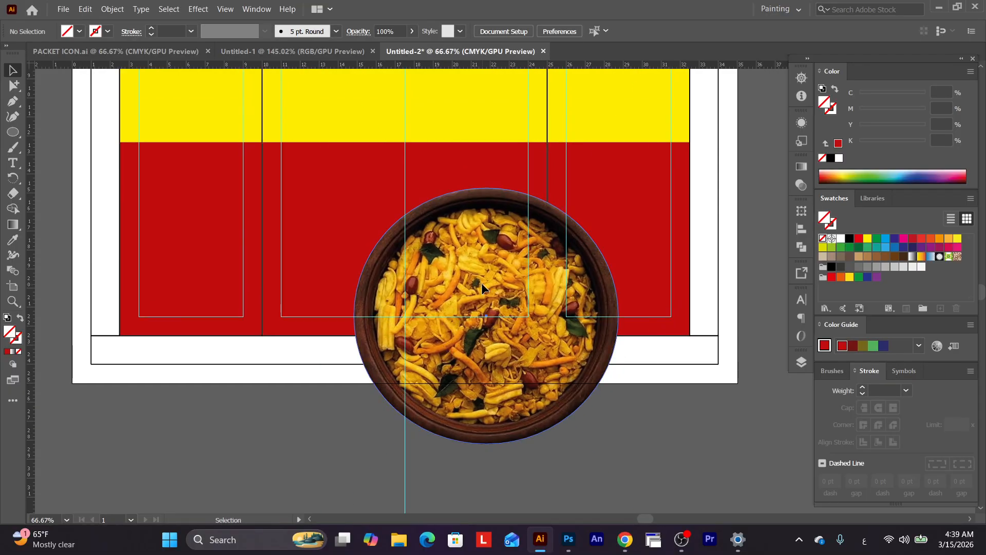
pyautogui.click(497, 315)
pyautogui.click(18, 85)
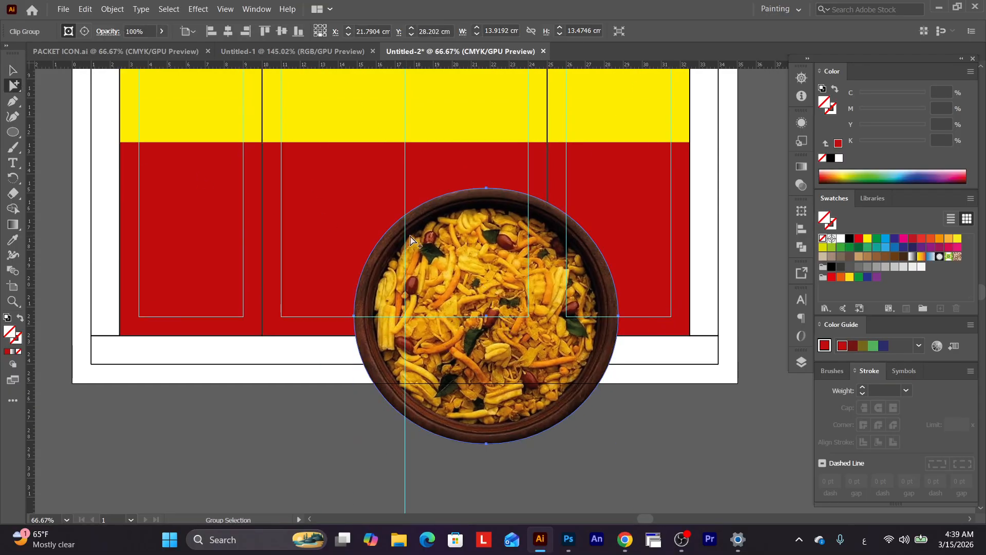
pyautogui.click(362, 279)
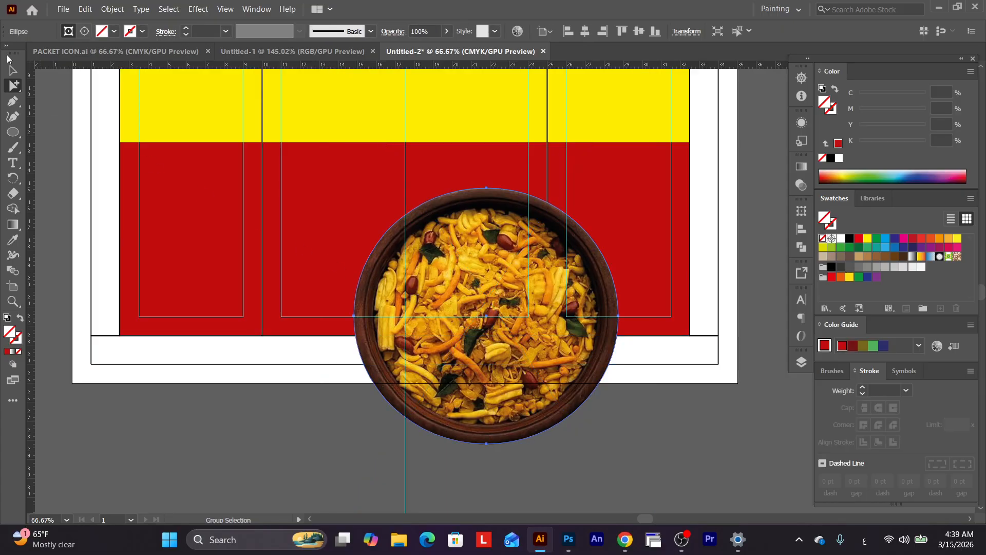
pyautogui.click(14, 70)
pyautogui.scroll(1, 444, 282)
pyautogui.moveTo(511, 278); pyautogui.dragTo(443, 263)
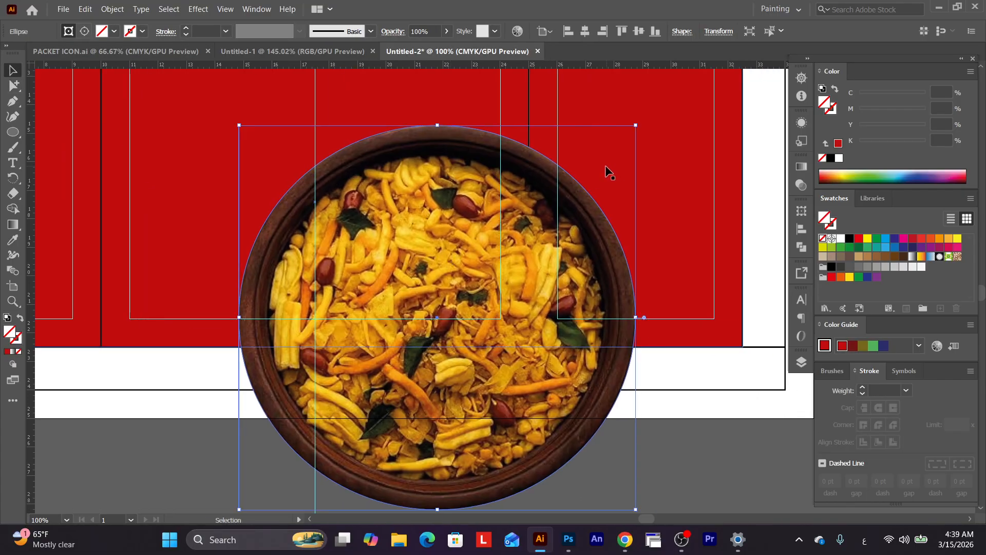
pyautogui.moveTo(637, 126); pyautogui.dragTo(628, 128)
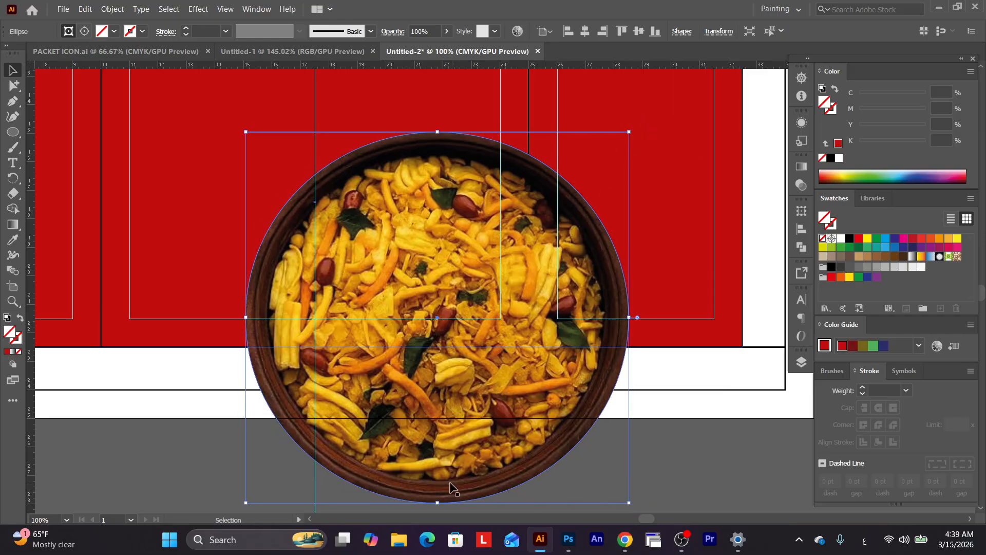
# Reduce the clipping circle's height slightly from its lower and upper edges, then deselect it.
pyautogui.moveTo(438, 503); pyautogui.dragTo(437, 493)
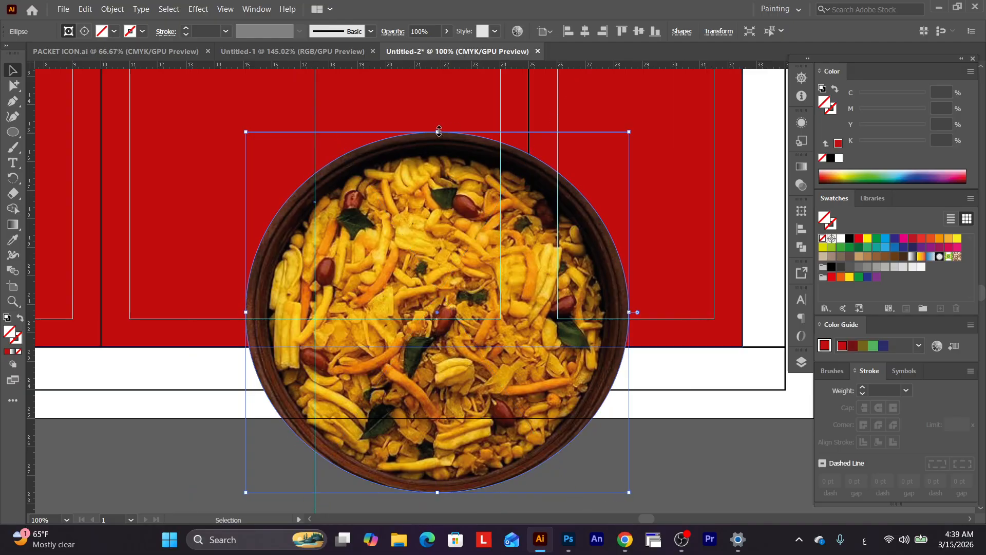
pyautogui.moveTo(437, 132); pyautogui.dragTo(441, 139)
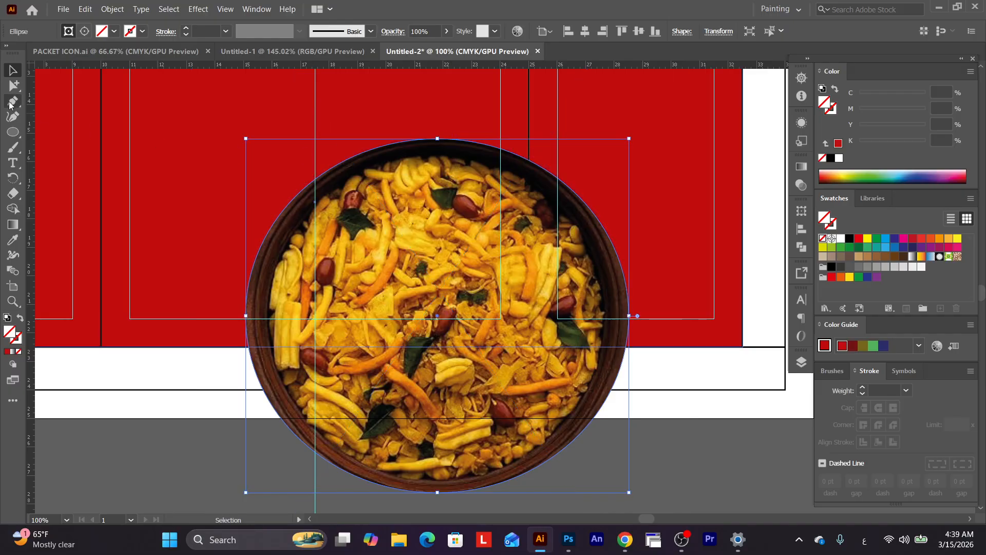
pyautogui.click(166, 366)
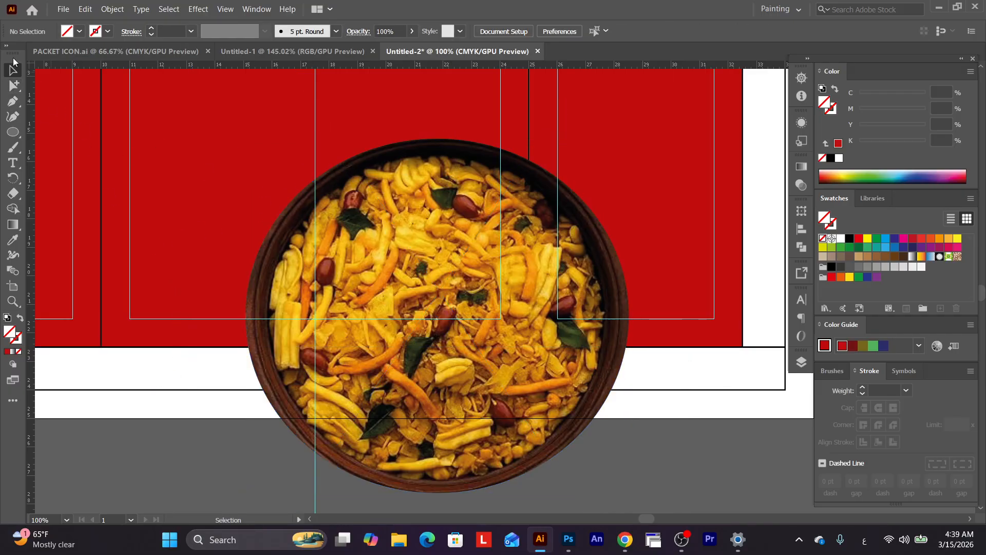
# Reselect the clipping circle, narrow it from both sides and lower its upper edge slightly to tighten the crop around the bowl.
pyautogui.click(13, 86)
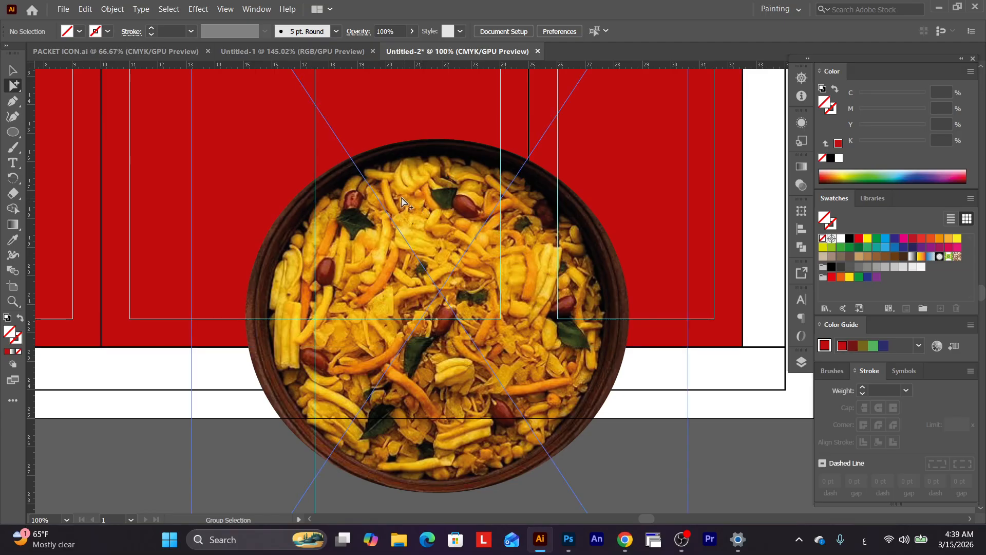
pyautogui.click(334, 171)
pyautogui.press('v')
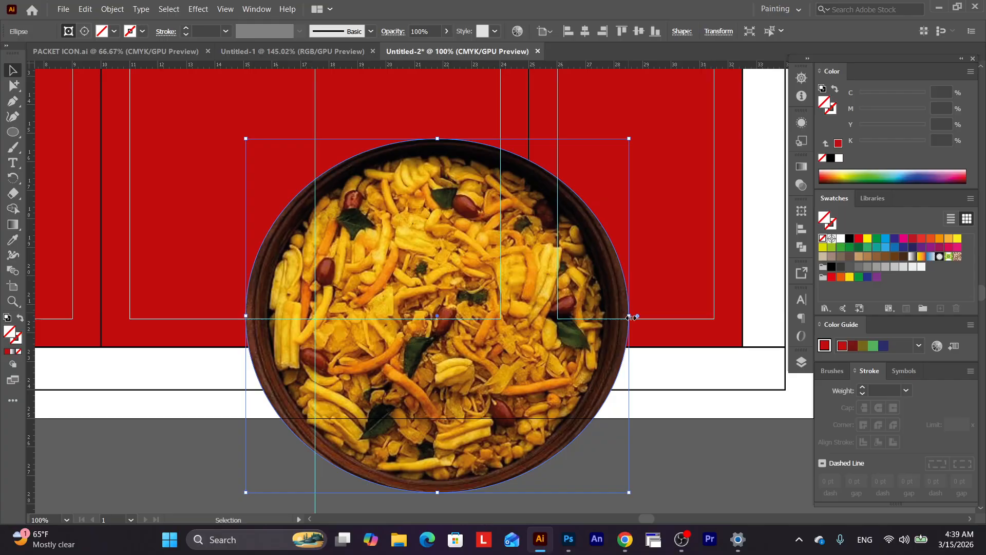
pyautogui.moveTo(629, 316); pyautogui.dragTo(621, 316)
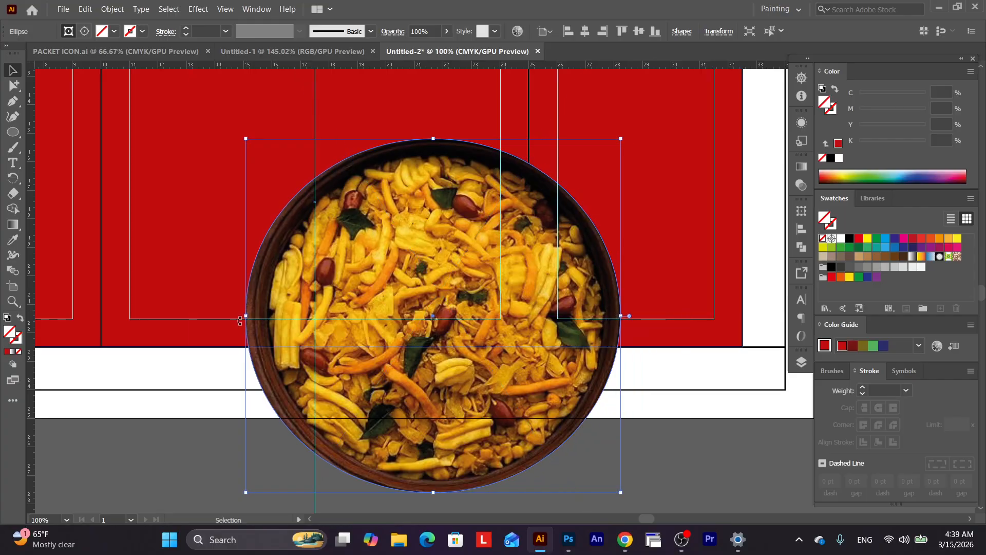
pyautogui.moveTo(245, 317); pyautogui.dragTo(256, 316)
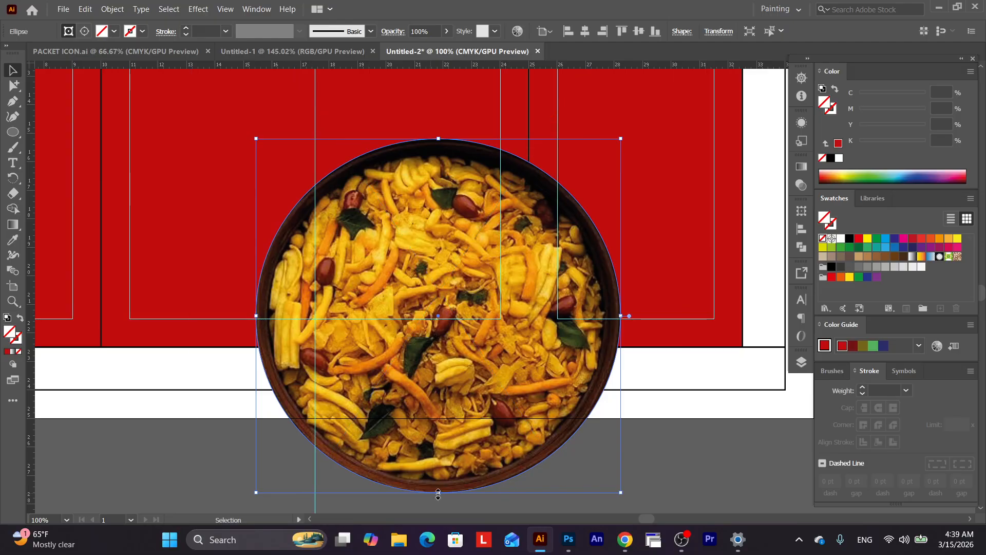
pyautogui.moveTo(438, 494); pyautogui.dragTo(438, 490)
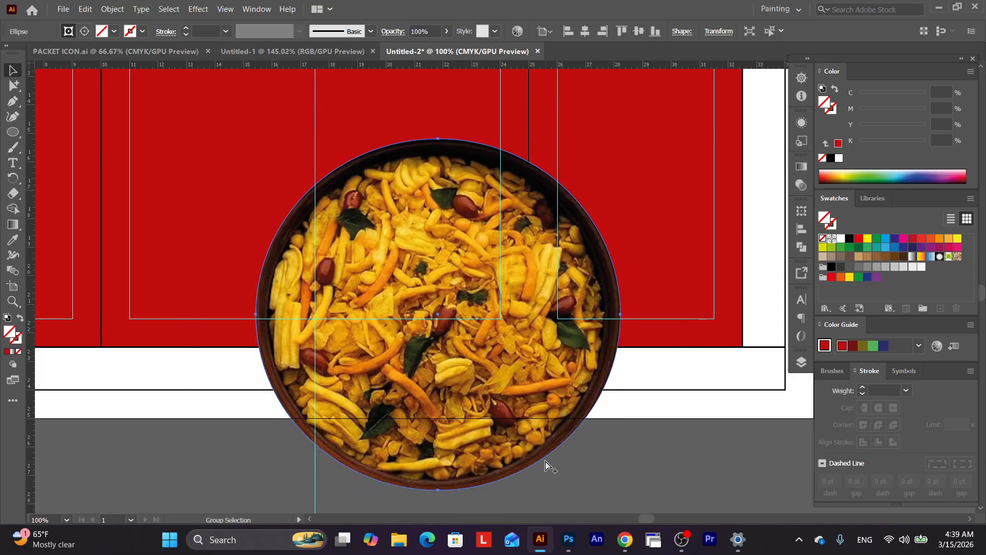
pyautogui.press('v')
pyautogui.moveTo(621, 318); pyautogui.dragTo(617, 316)
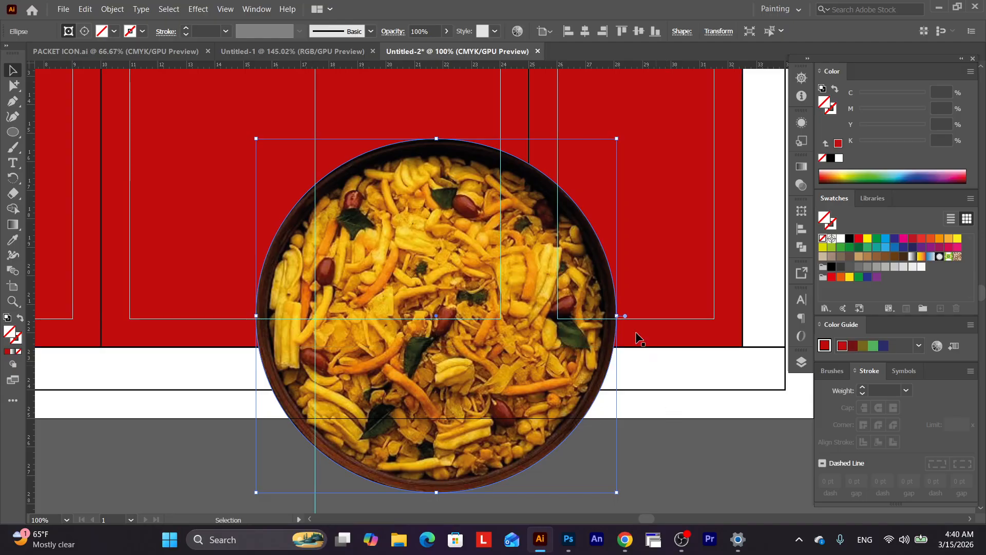
pyautogui.moveTo(438, 138); pyautogui.dragTo(440, 146)
pyautogui.click(664, 361)
# Move the masked bowl to the middle panel's center line, across the yellow-red boundary, and scale it down to about 9 cm wide.
pyautogui.hotkey('ctrl', '-')
pyautogui.hotkey('ctrl', '-')
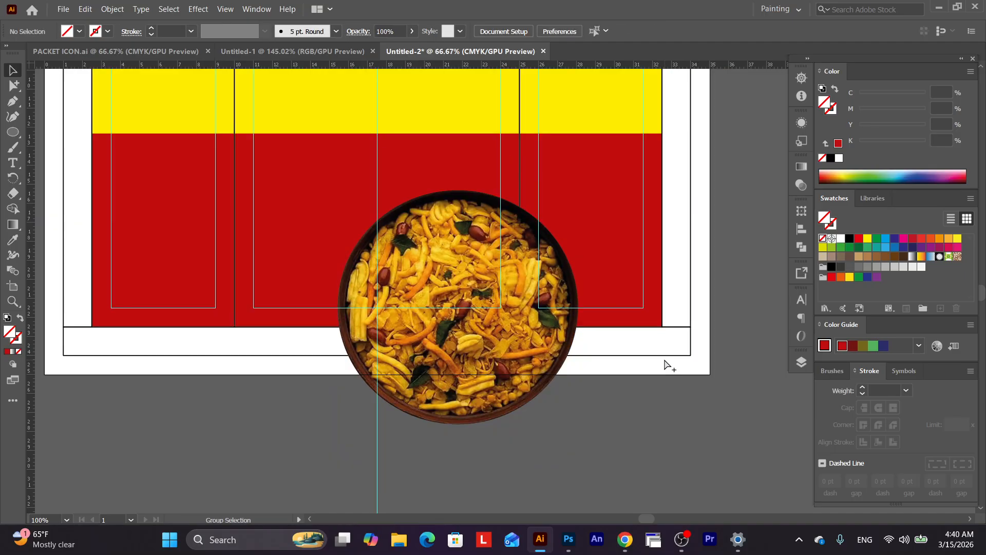
pyautogui.moveTo(665, 360); pyautogui.dragTo(718, 495)
pyautogui.moveTo(535, 399); pyautogui.dragTo(526, 303)
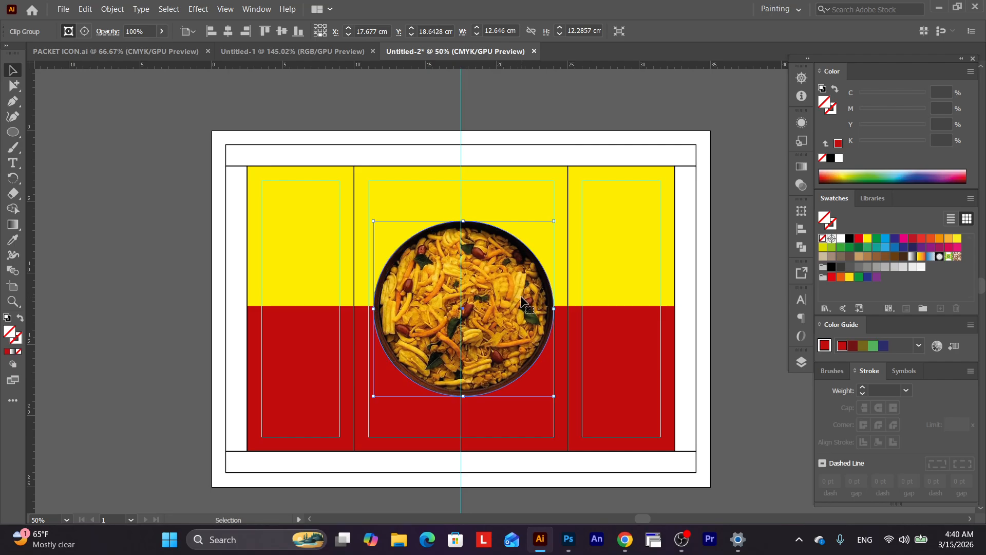
pyautogui.moveTo(555, 222); pyautogui.dragTo(519, 255)
pyautogui.moveTo(485, 310)
pyautogui.mouseDown()
pyautogui.moveTo(486, 279)
pyautogui.moveTo(485, 297)
pyautogui.mouseUp()
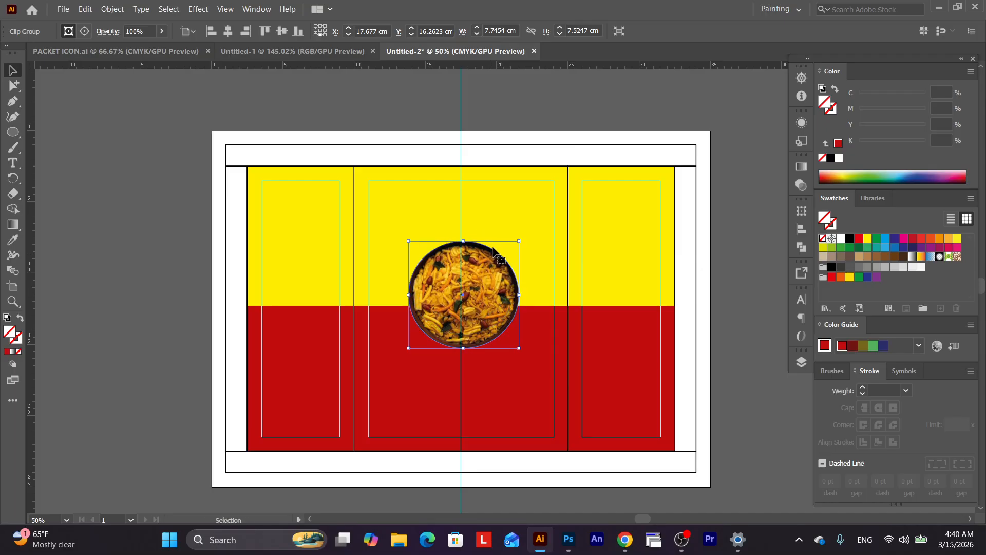
pyautogui.moveTo(518, 241); pyautogui.dragTo(528, 232)
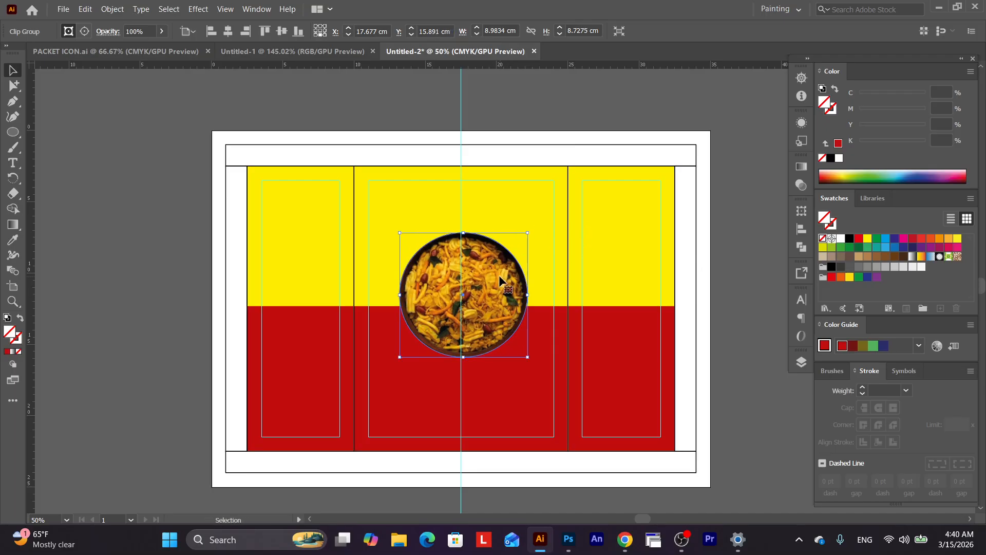
# Try stacking the red lower rectangle in front of the bowl to hide the bowl's lower half.
pyautogui.click(500, 211)
pyautogui.hotkey('ctrl', 'shift', '[')
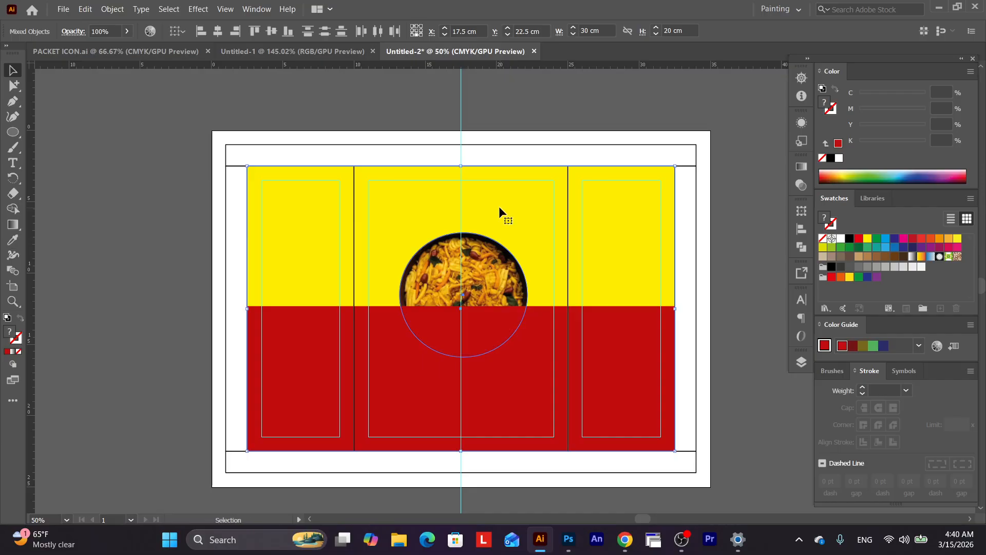
pyautogui.moveTo(503, 291); pyautogui.dragTo(497, 306)
pyautogui.click(731, 289)
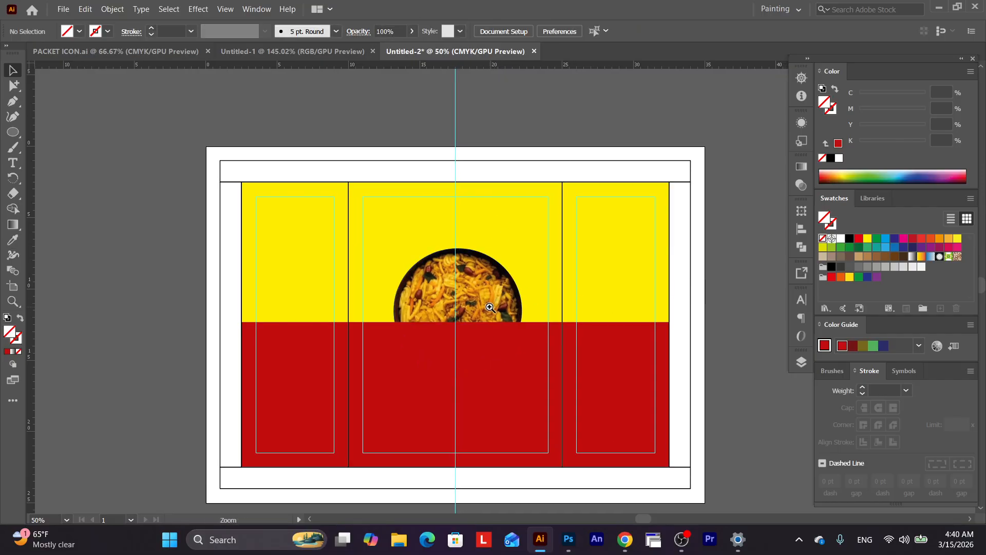
# Enlarge the bowl proportionally to about 9.3 cm wide and move it up slightly in the middle panel.
pyautogui.scroll(1, 456, 366)
pyautogui.click(484, 251)
pyautogui.moveTo(545, 208)
pyautogui.mouseDown()
pyautogui.moveTo(557, 198)
pyautogui.moveTo(514, 237)
pyautogui.moveTo(553, 211)
pyautogui.moveTo(546, 217)
pyautogui.mouseUp()
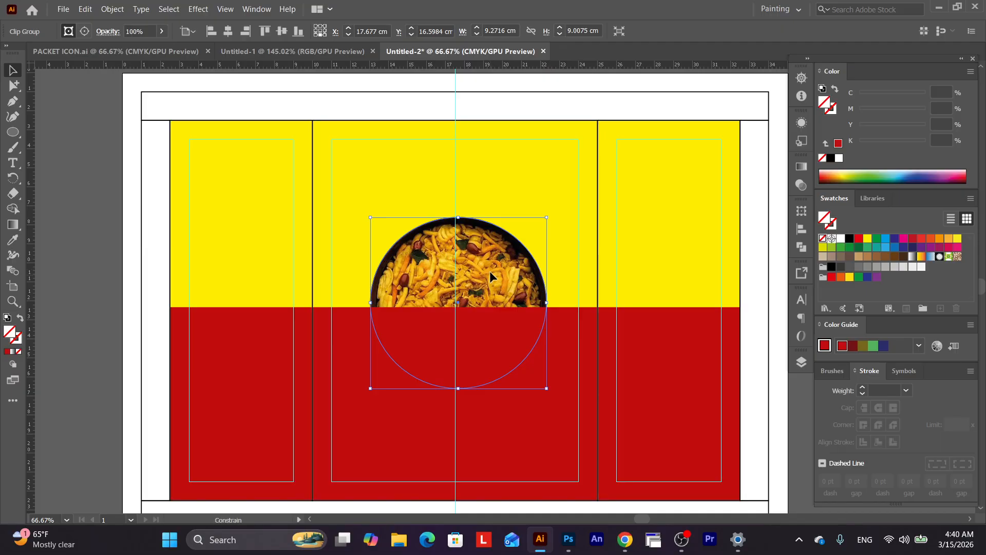
pyautogui.moveTo(489, 273); pyautogui.dragTo(489, 267)
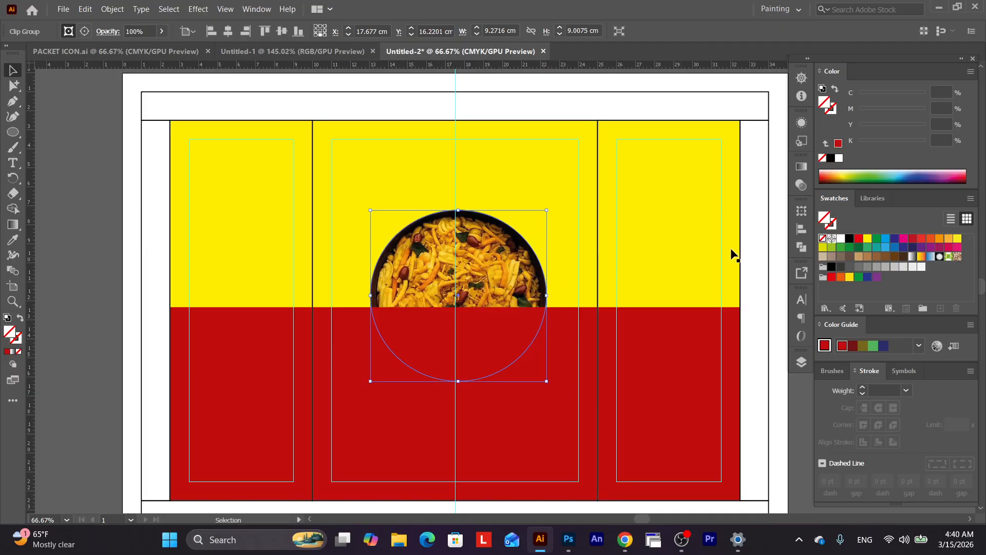
pyautogui.click(755, 250)
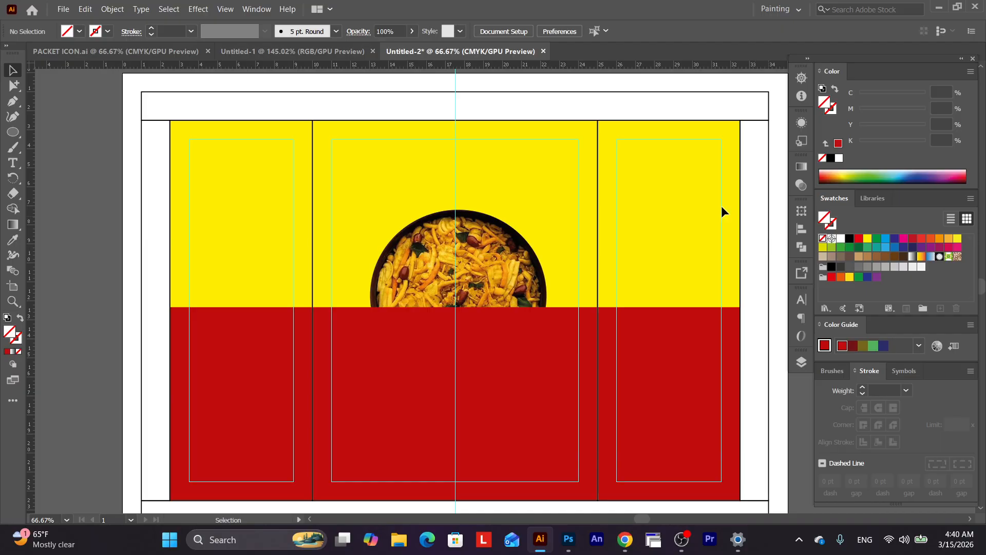
# Bring the masked bowl to the front of the yellow and red backgrounds and deselect it.
pyautogui.click(482, 291)
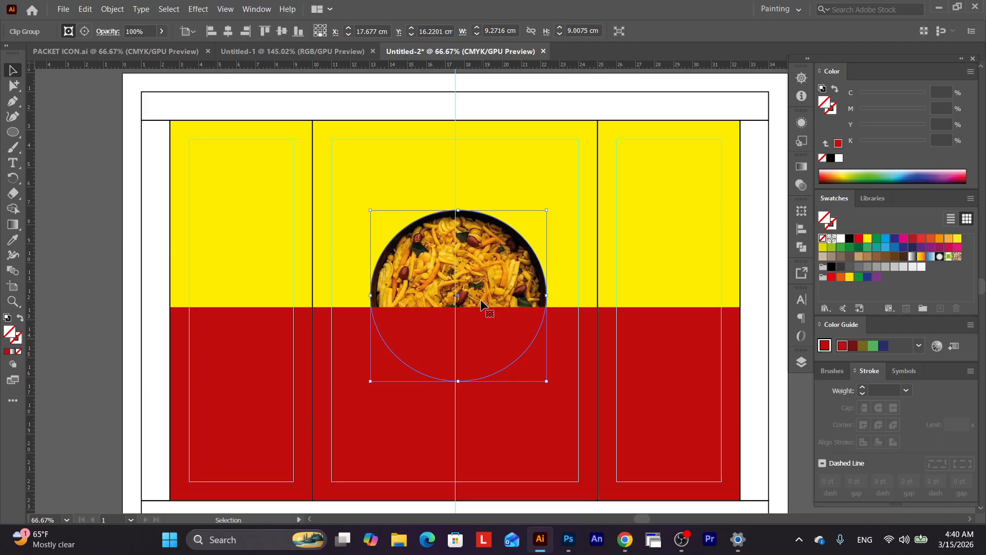
pyautogui.hotkey('ctrl', 'shift', ']')
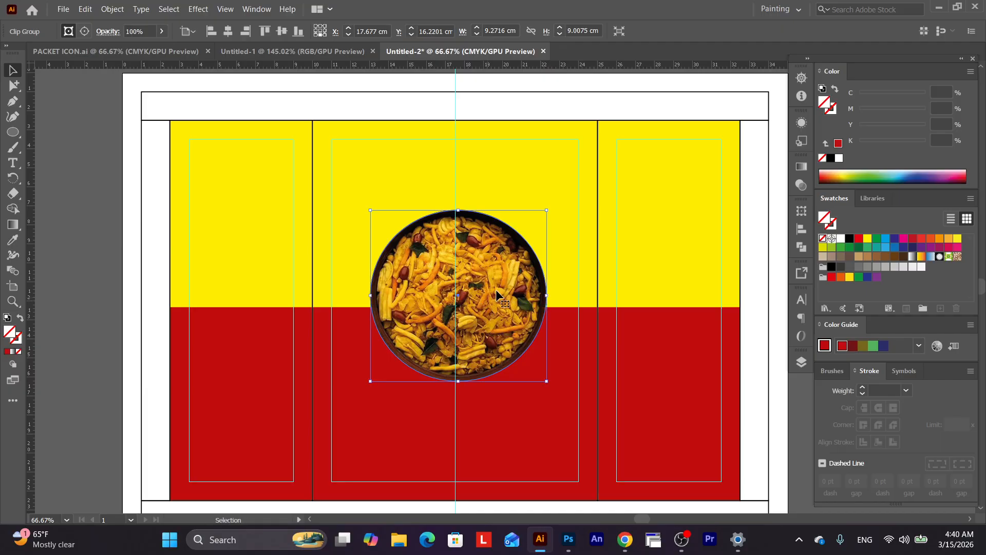
pyautogui.click(528, 101)
pyautogui.moveTo(521, 366)
pyautogui.mouseDown()
pyautogui.moveTo(536, 287)
pyautogui.moveTo(530, 370)
pyautogui.mouseUp()
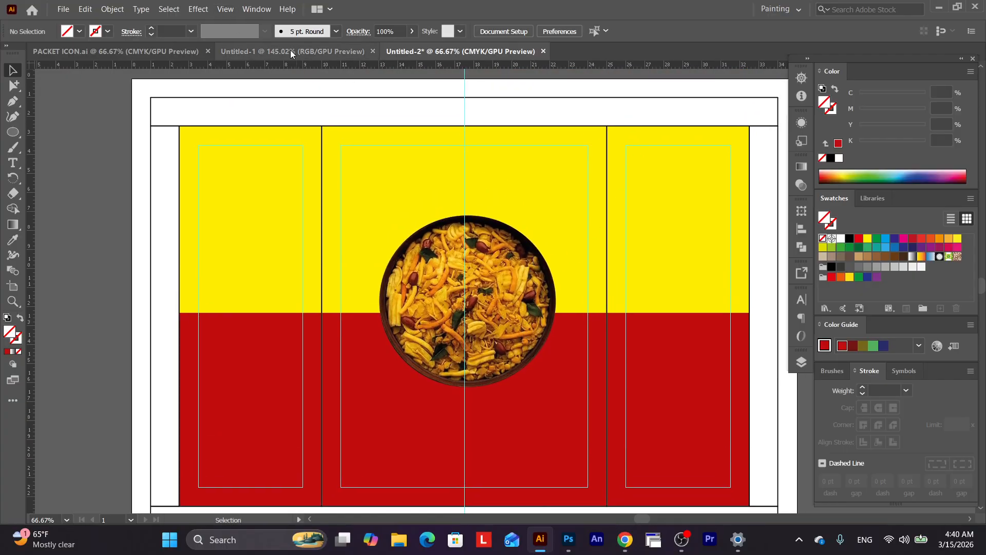
pyautogui.click(269, 51)
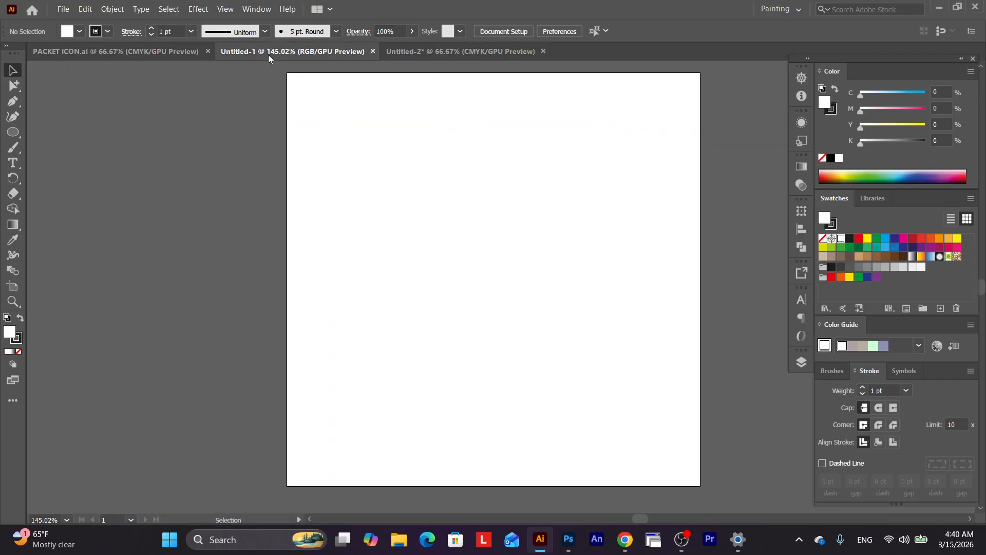
pyautogui.click(156, 49)
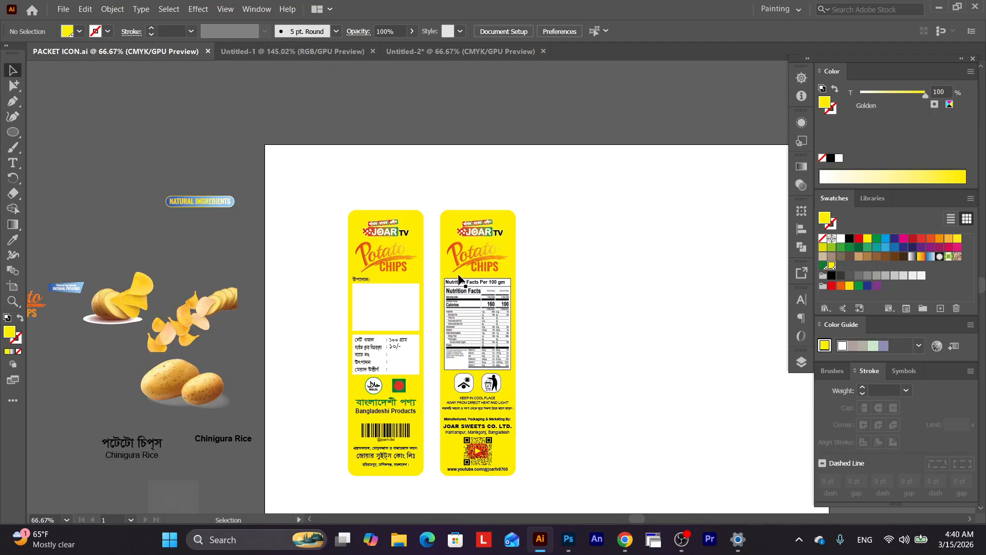
pyautogui.click(416, 53)
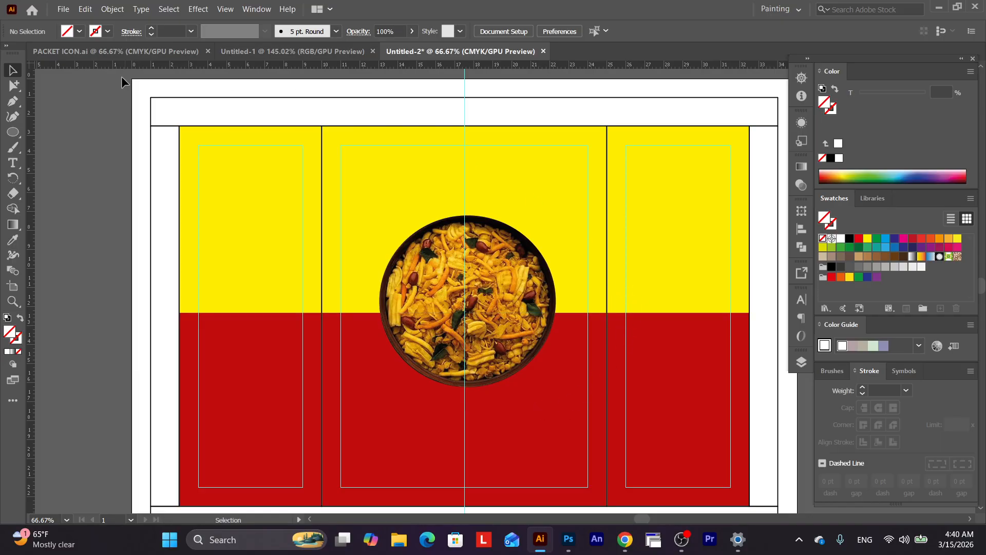
# In the PACKET ICON.ai document, select both yellow Potato Chips side panels and duplicate them beside the originals.
pyautogui.click(116, 52)
pyautogui.hscroll(2, 349, 292)
pyautogui.scroll(-1, 349, 292)
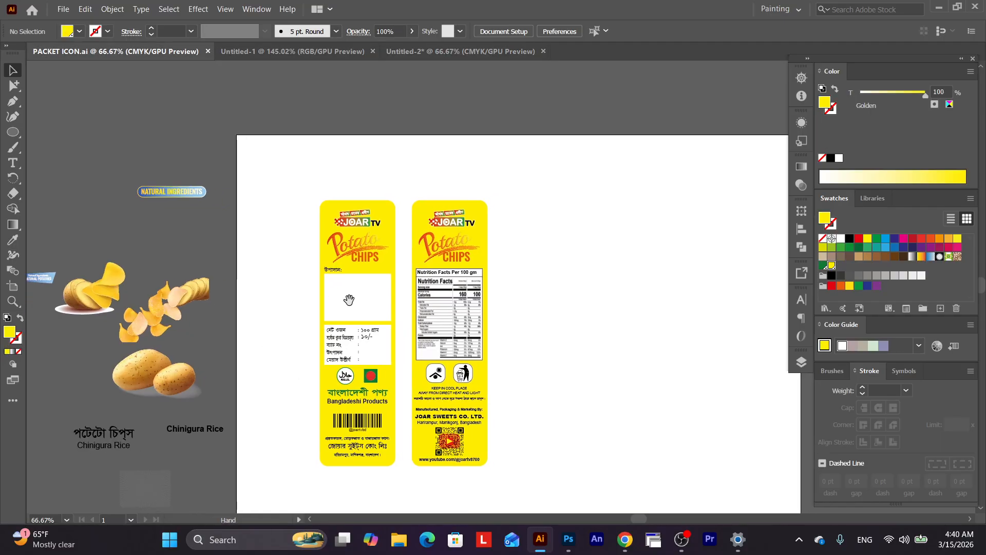
pyautogui.click(352, 291)
pyautogui.moveTo(306, 190); pyautogui.dragTo(507, 479)
pyautogui.moveTo(367, 408); pyautogui.dragTo(562, 400)
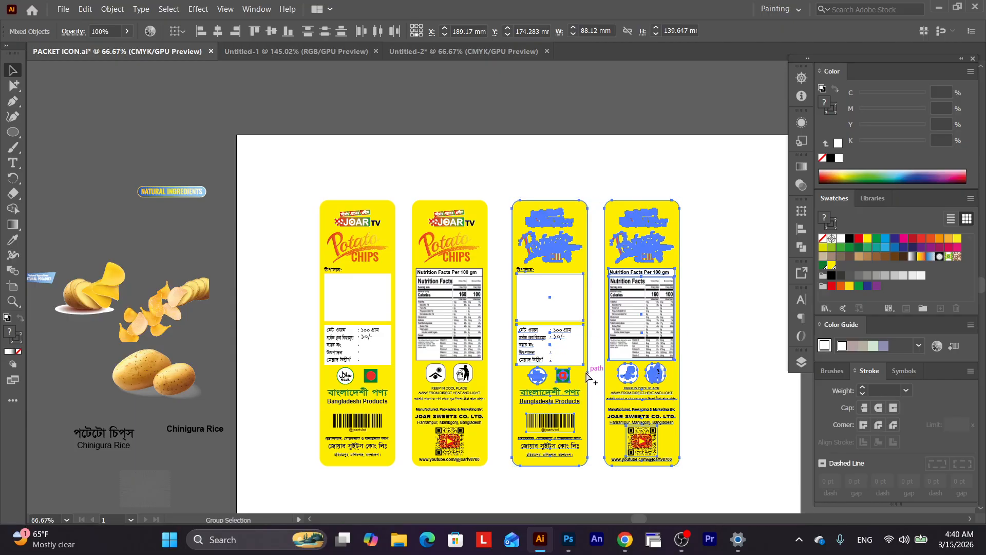
# Cut the duplicated Potato Chips side panels and paste them into Untitled-2 beside the packet artboard.
pyautogui.click(345, 79)
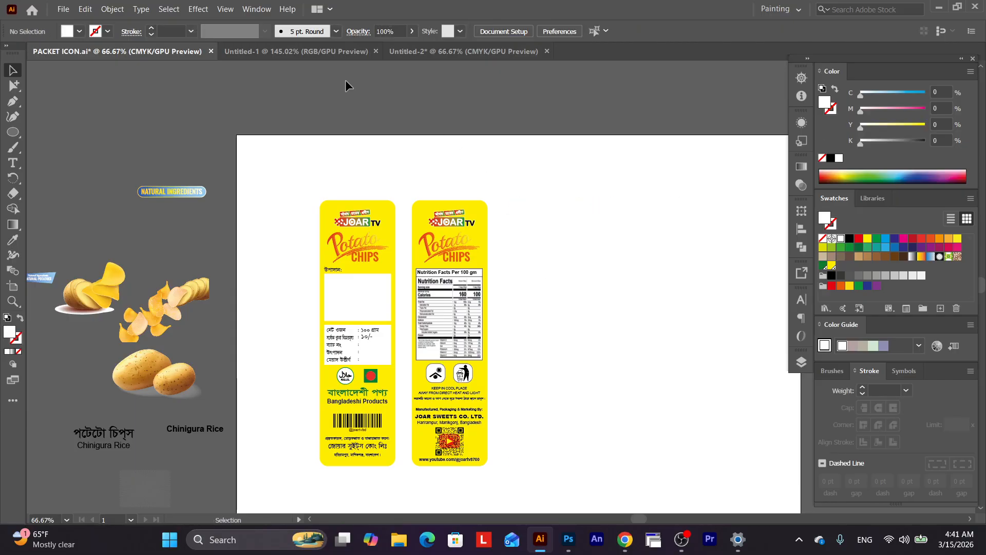
pyautogui.click(446, 51)
pyautogui.moveTo(319, 324); pyautogui.dragTo(584, 293)
pyautogui.hotkey('ctrl', 'v')
pyautogui.moveTo(574, 228); pyautogui.dragTo(333, 386)
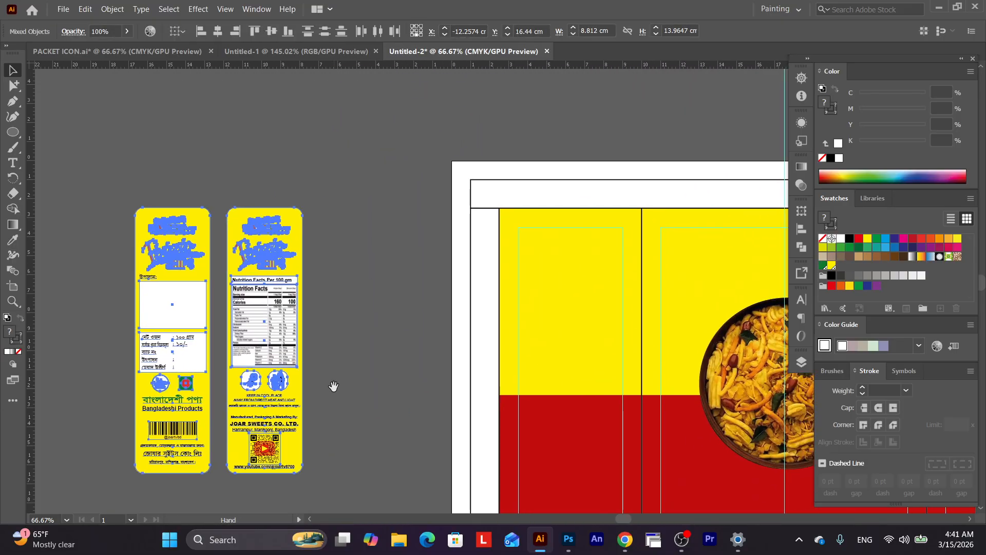
pyautogui.click(337, 333)
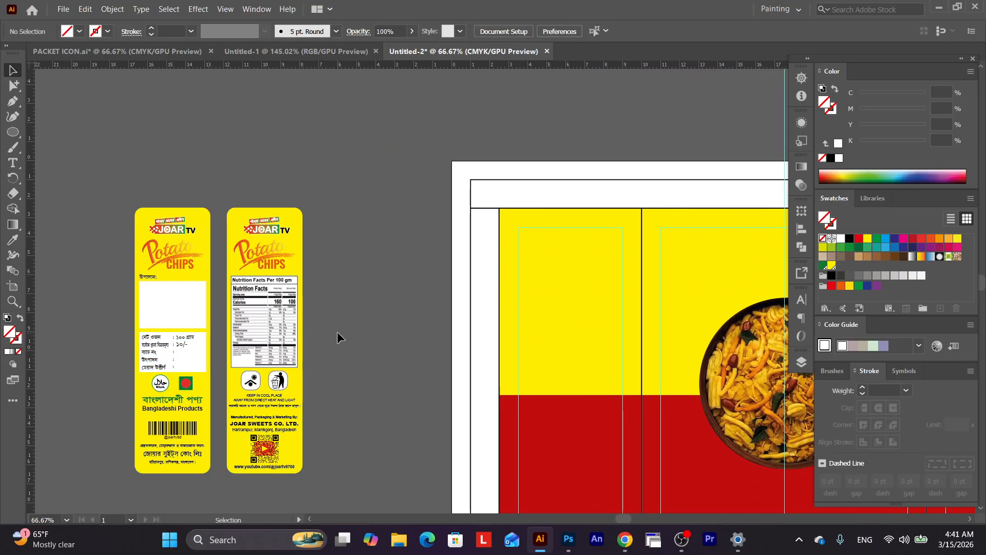
# Delete the Potato Chips logos from both pasted side panels.
pyautogui.keyDown('ctrl'); pyautogui.click(338, 289); pyautogui.keyUp('ctrl')
pyautogui.keyDown('ctrl'); pyautogui.click(334, 281); pyautogui.keyUp('ctrl')
pyautogui.moveTo(400, 266); pyautogui.dragTo(360, 293)
pyautogui.click(358, 248)
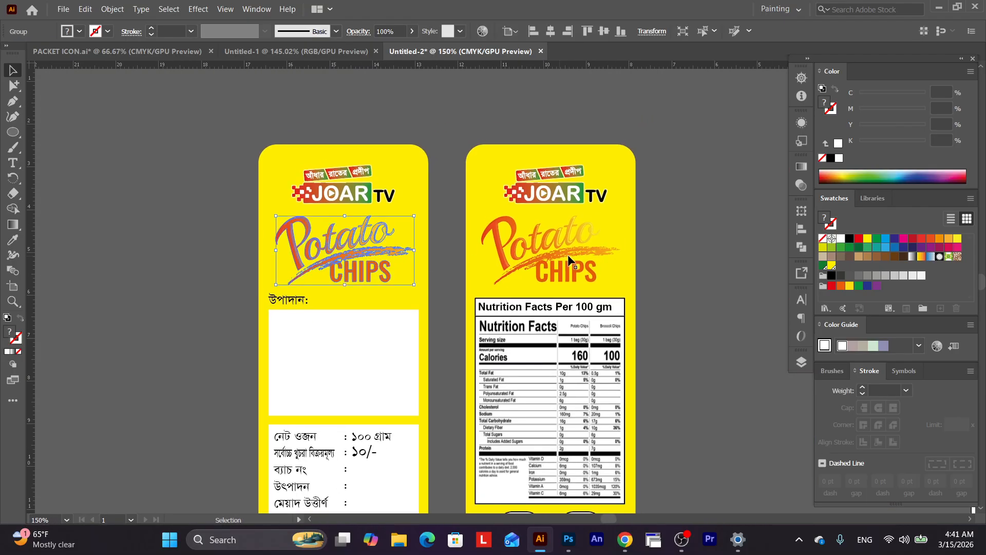
pyautogui.keyDown('shift'); pyautogui.click(547, 249); pyautogui.keyUp('shift')
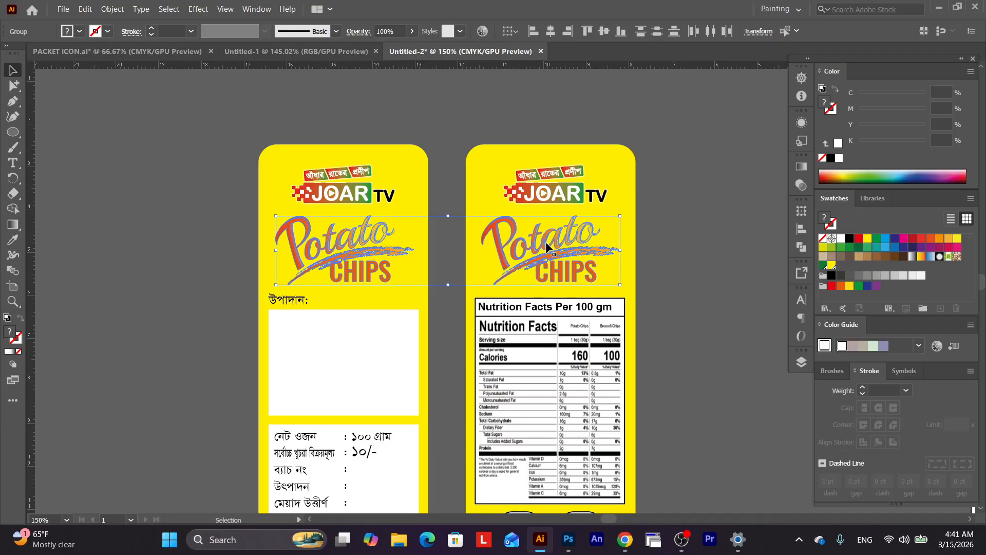
pyautogui.press('Return')
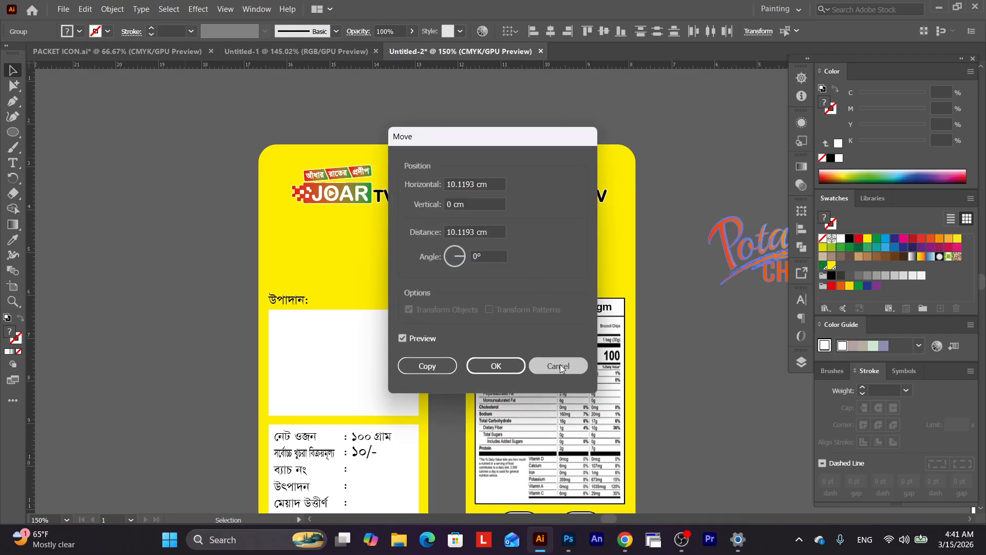
pyautogui.click(560, 366)
pyautogui.press('Delete')
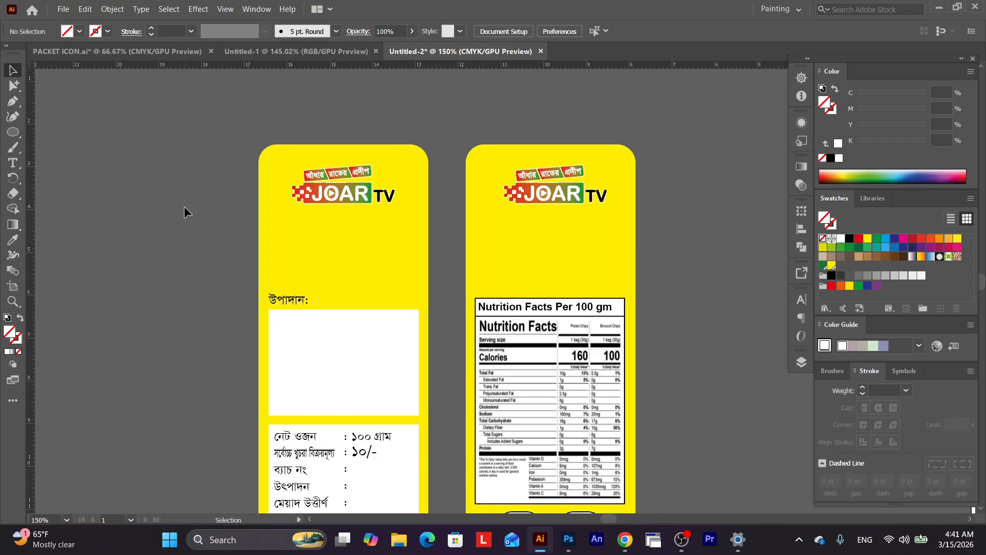
# Examine the price and weight details, certification icons, barcode and manufacturer text on the pasted side panels.
pyautogui.scroll(-3, 303, 337)
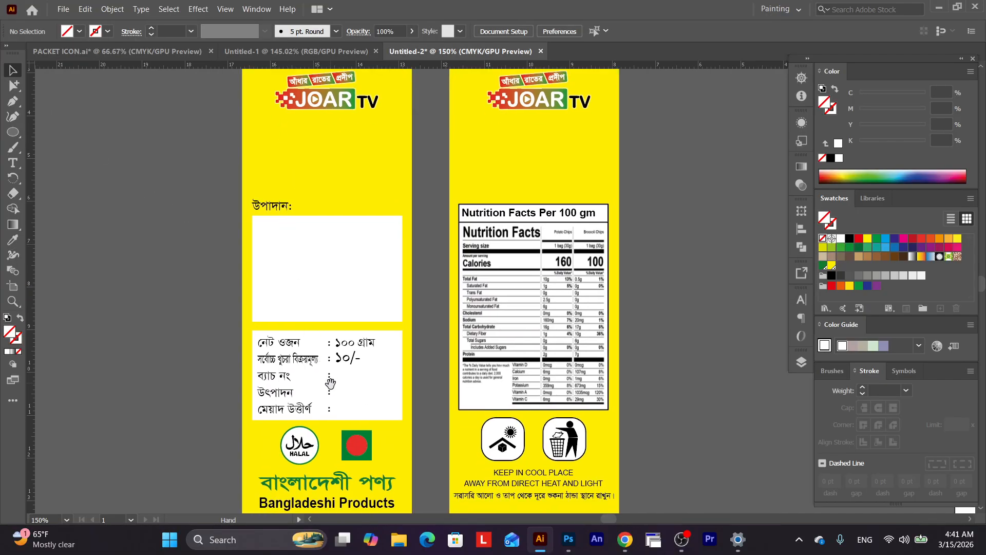
pyautogui.moveTo(331, 382); pyautogui.dragTo(311, 317)
pyautogui.click(272, 291)
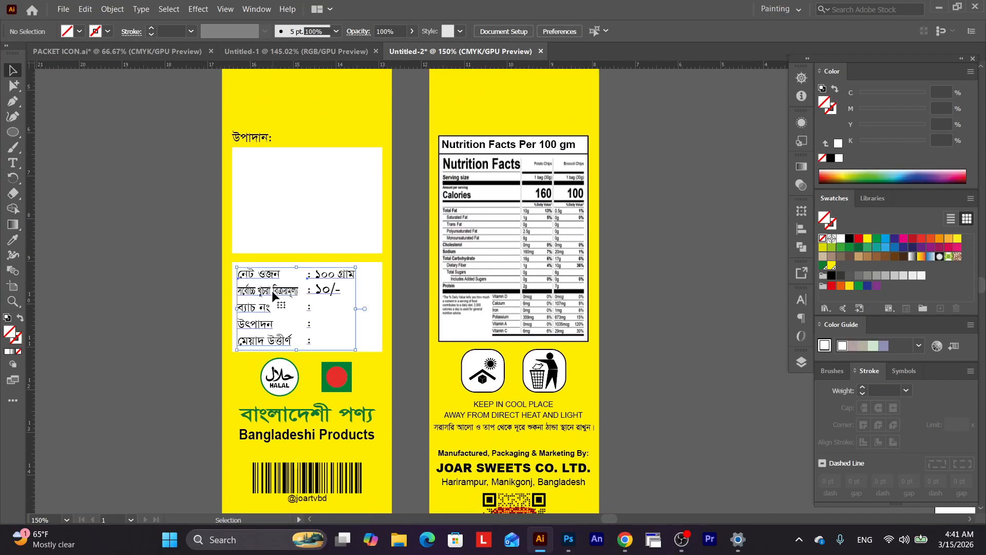
pyautogui.click(116, 342)
pyautogui.moveTo(325, 389); pyautogui.dragTo(282, 325)
pyautogui.scroll(-1, 282, 325)
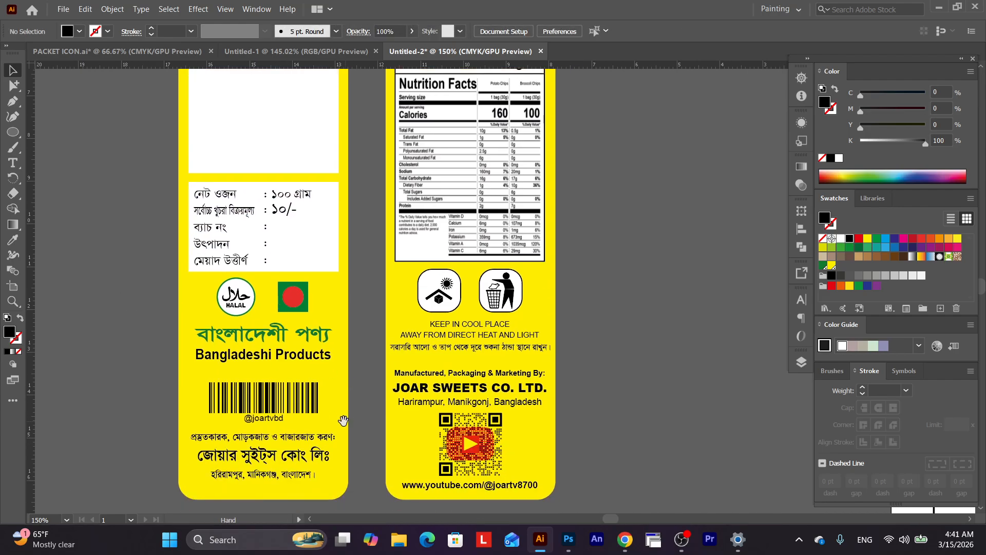
pyautogui.moveTo(343, 421); pyautogui.dragTo(261, 428)
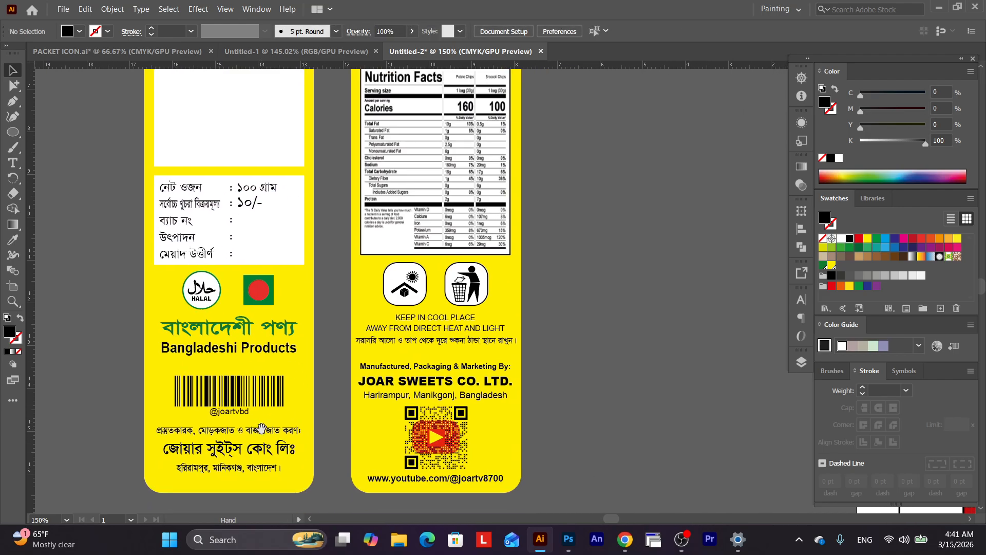
pyautogui.tripleClick(259, 470)
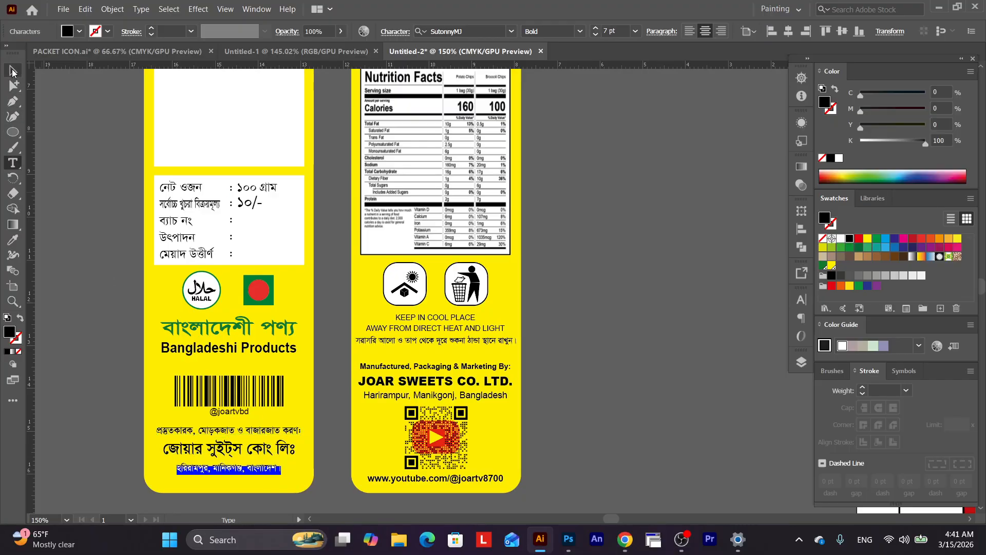
pyautogui.click(13, 72)
pyautogui.click(85, 195)
# Select all artwork of the side panel with the ingredients box and barcode and group it.
pyautogui.moveTo(423, 216); pyautogui.dragTo(429, 350)
pyautogui.moveTo(444, 386); pyautogui.dragTo(361, 377)
pyautogui.hotkey('ctrl', '-')
pyautogui.hotkey('ctrl', '-')
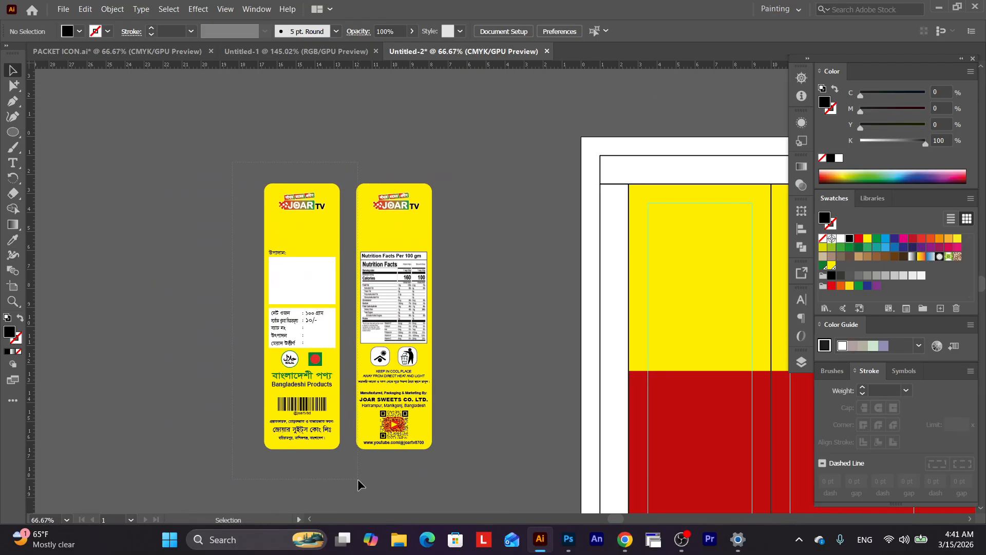
pyautogui.moveTo(233, 162); pyautogui.dragTo(358, 480)
pyautogui.click(186, 159)
pyautogui.click(337, 445)
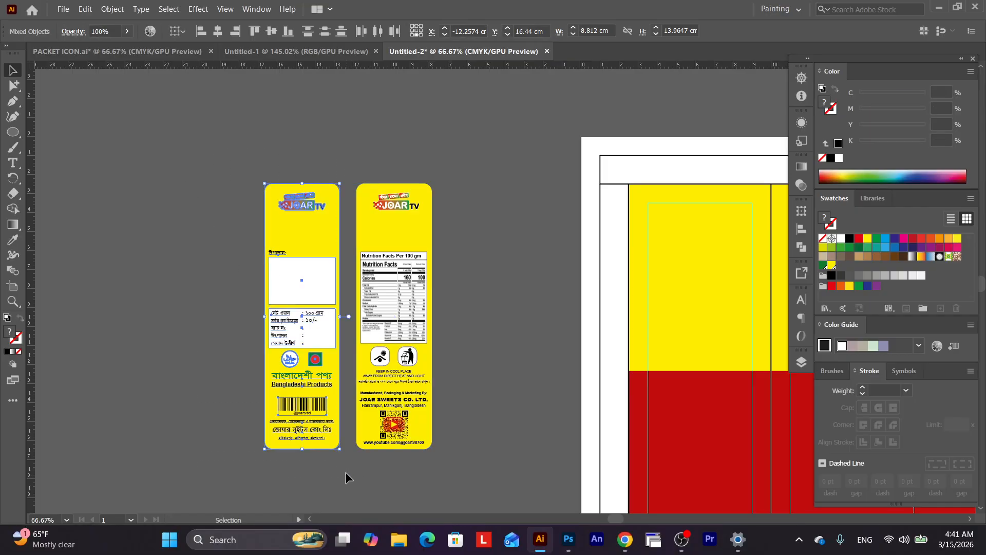
# Try the grouped ingredients panel inside the packet's left side panel, and move it back off the artboard.
pyautogui.moveTo(318, 274); pyautogui.dragTo(692, 287)
pyautogui.scroll(-3, 692, 287)
pyautogui.hscroll(5, 692, 286)
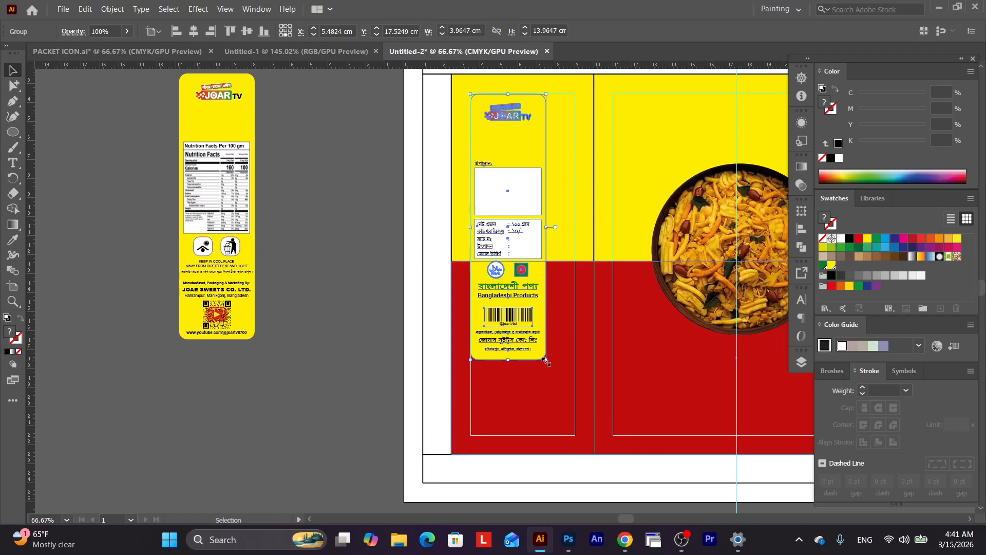
pyautogui.moveTo(512, 302); pyautogui.dragTo(122, 404)
pyautogui.moveTo(201, 377); pyautogui.dragTo(363, 381)
pyautogui.click(365, 404)
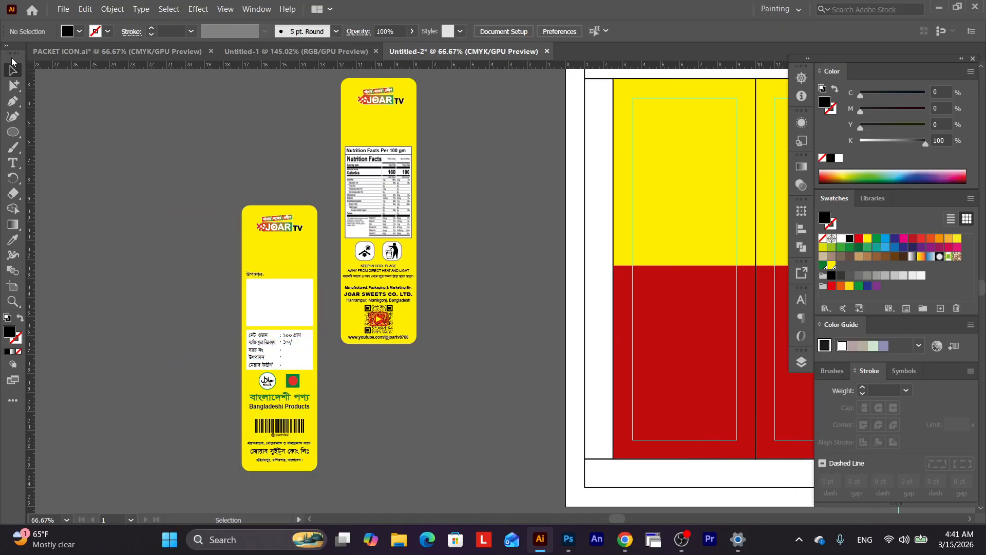
# Delete the yellow rounded background of the ingredients panel with the Group Selection tool.
pyautogui.click(13, 86)
pyautogui.click(286, 259)
pyautogui.press('Delete')
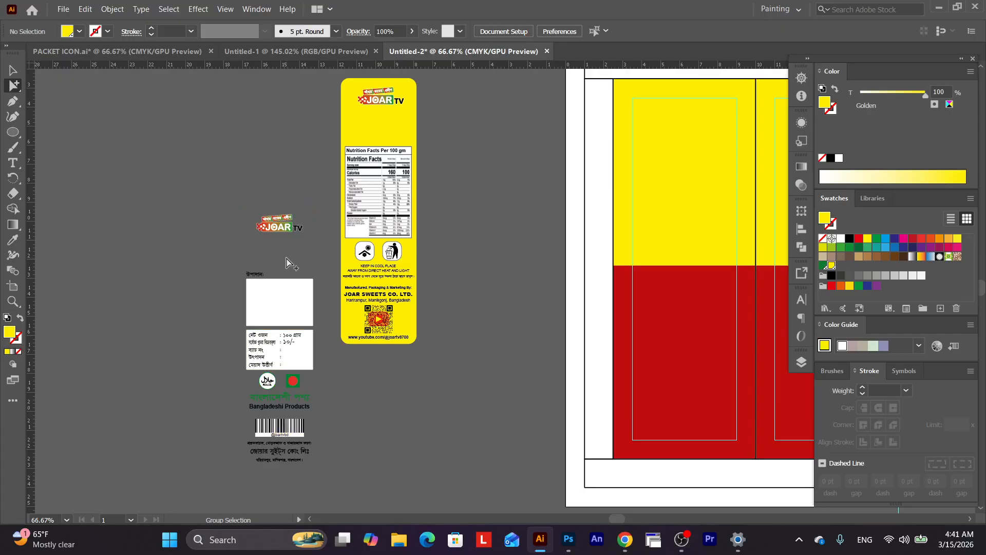
# Place the ingredients artwork without background in the packet's left side panel and scale it to about 18 cm tall within the guides.
pyautogui.click(14, 70)
pyautogui.moveTo(271, 320); pyautogui.dragTo(739, 293)
pyautogui.moveTo(705, 323); pyautogui.dragTo(657, 320)
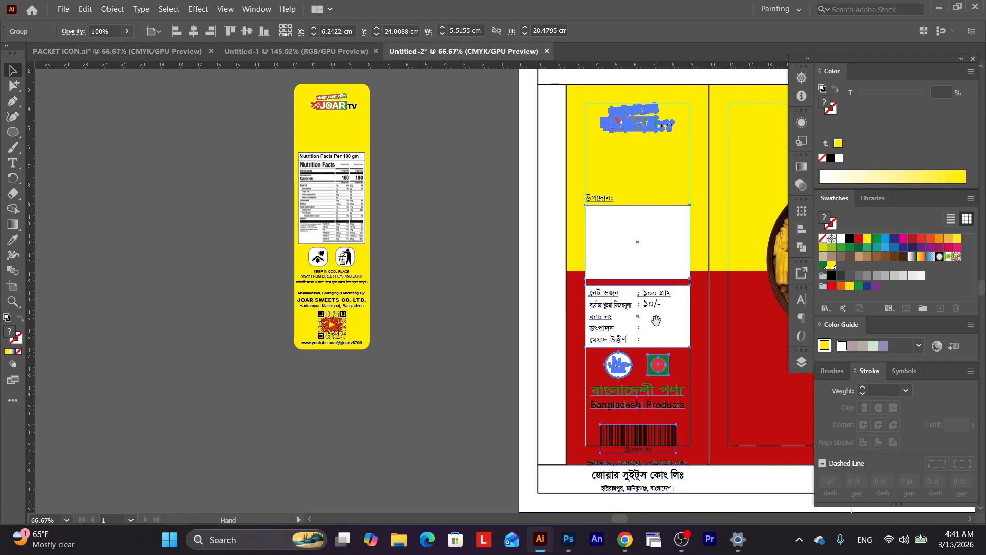
pyautogui.moveTo(636, 503); pyautogui.dragTo(636, 447)
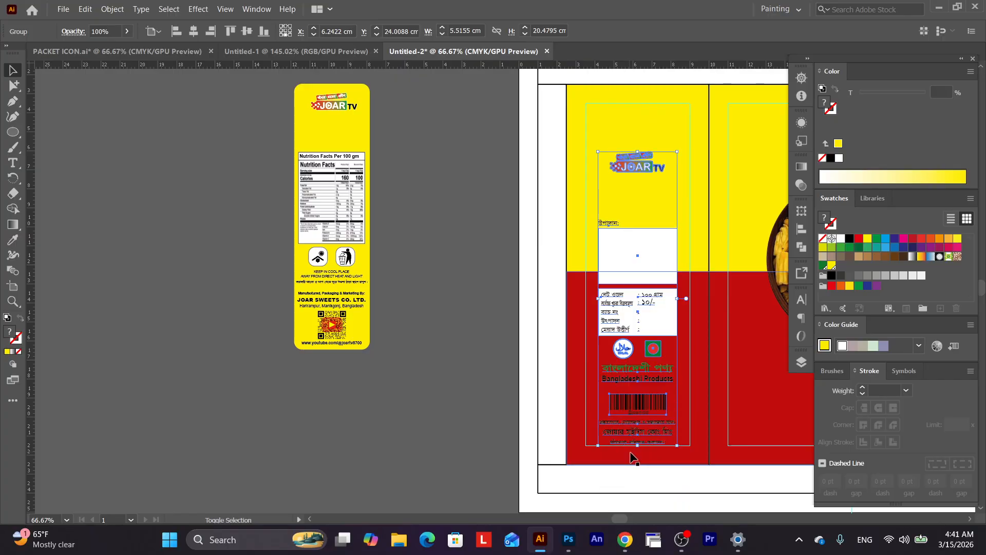
pyautogui.scroll(2, 643, 214)
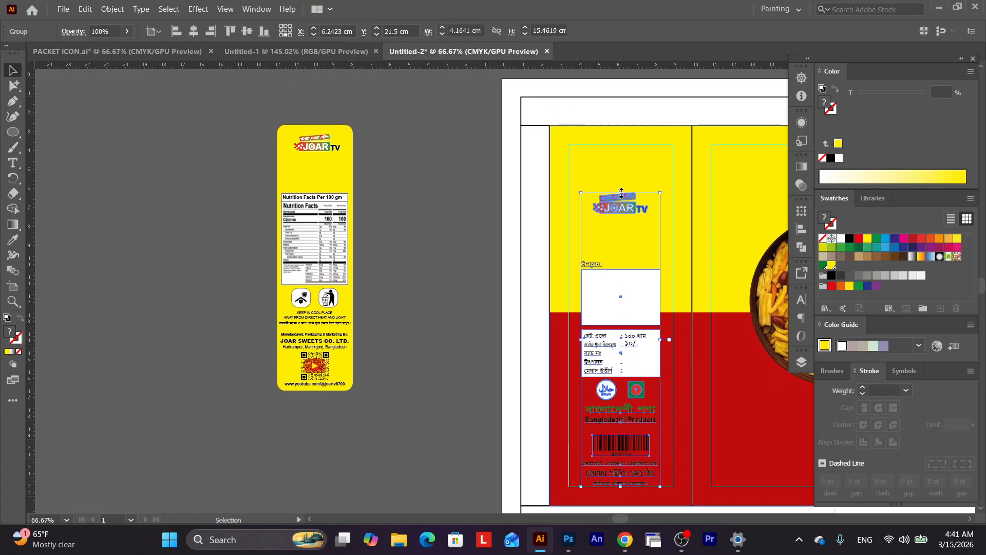
pyautogui.moveTo(622, 193); pyautogui.dragTo(620, 145)
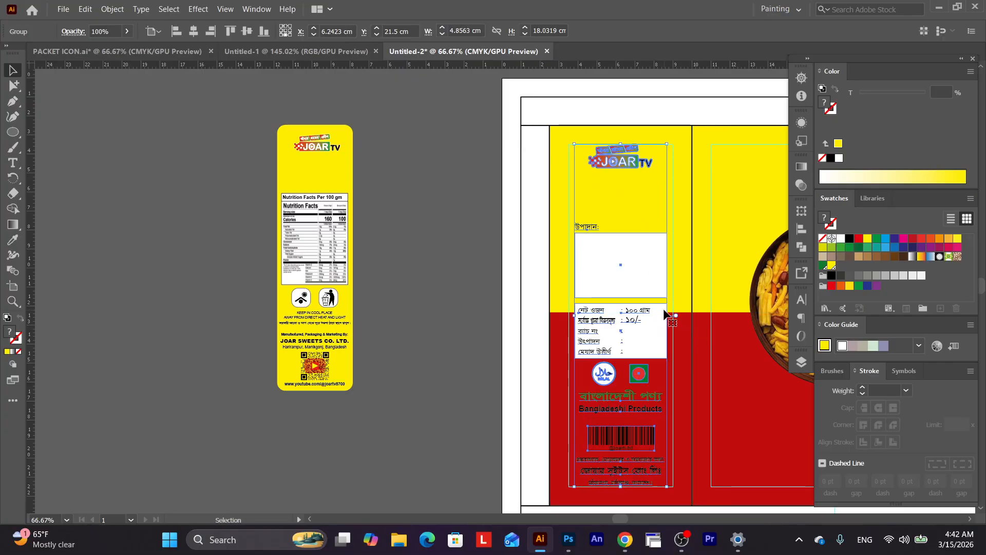
pyautogui.moveTo(669, 315); pyautogui.dragTo(675, 316)
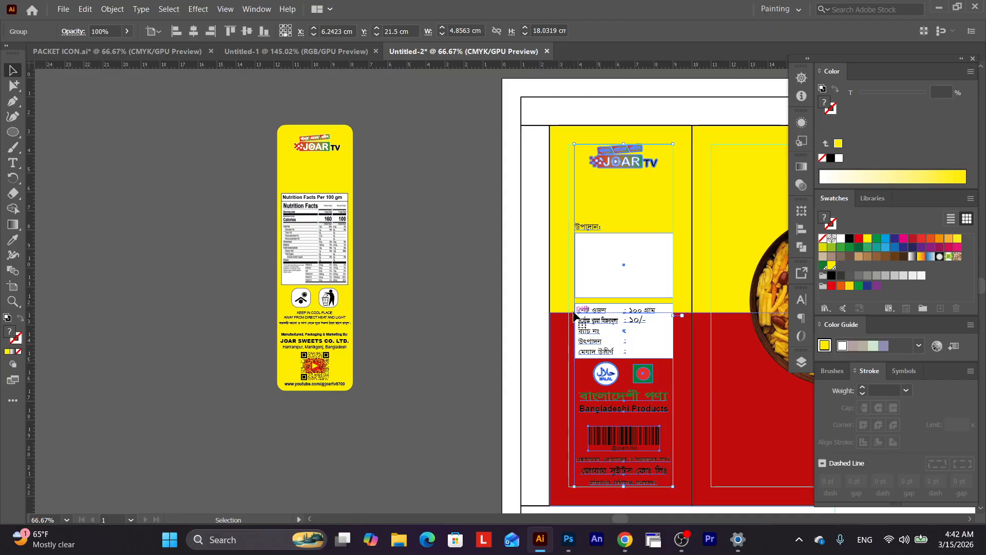
pyautogui.moveTo(575, 315); pyautogui.dragTo(569, 315)
pyautogui.hotkey('ctrl', 'z')
pyautogui.click(446, 388)
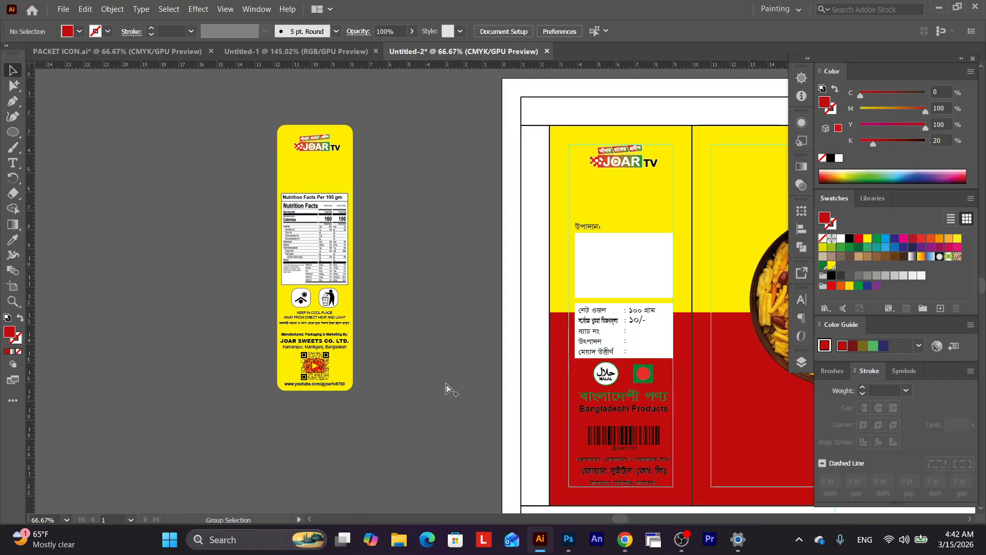
# Try copying the nutrition panel's yellow rounded rectangle behind the ingredients artwork on the packet's left side panel.
pyautogui.moveTo(638, 321); pyautogui.dragTo(414, 304)
pyautogui.moveTo(432, 336); pyautogui.dragTo(408, 312)
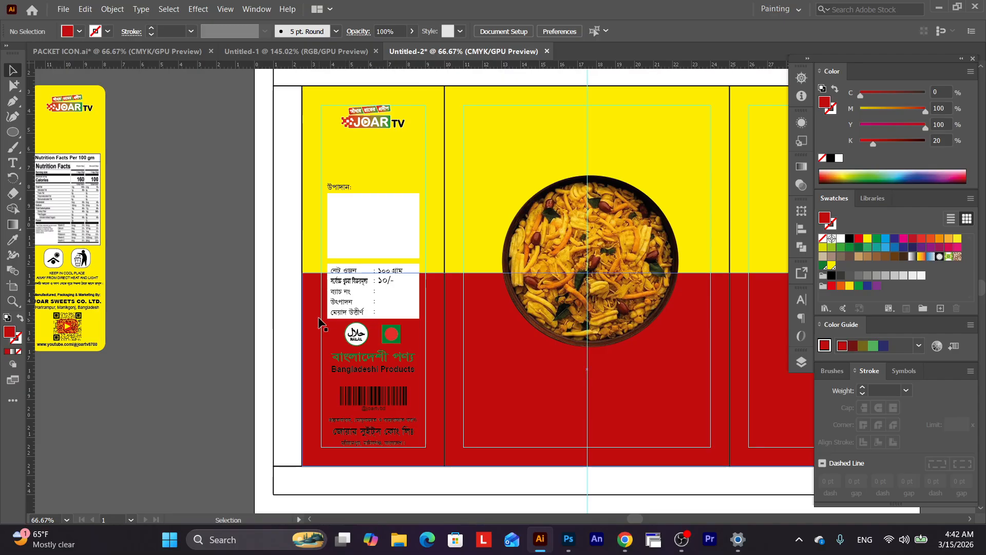
pyautogui.moveTo(103, 238); pyautogui.dragTo(171, 246)
pyautogui.click(170, 246)
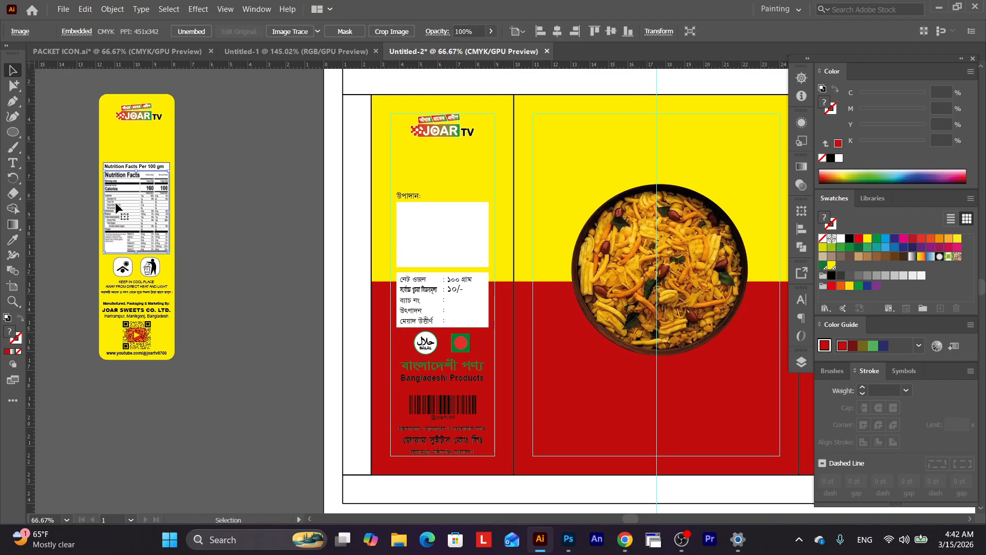
pyautogui.click(190, 194)
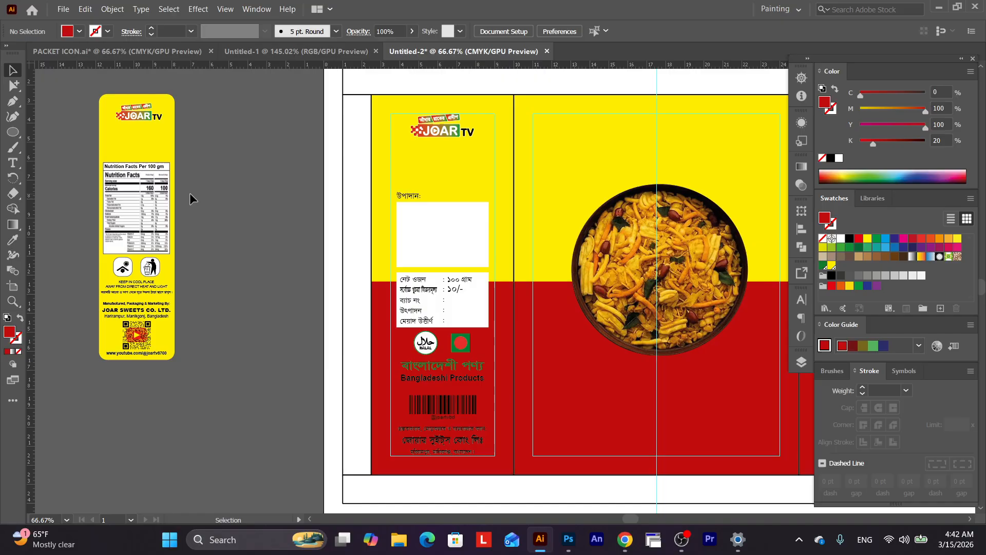
pyautogui.click(123, 146)
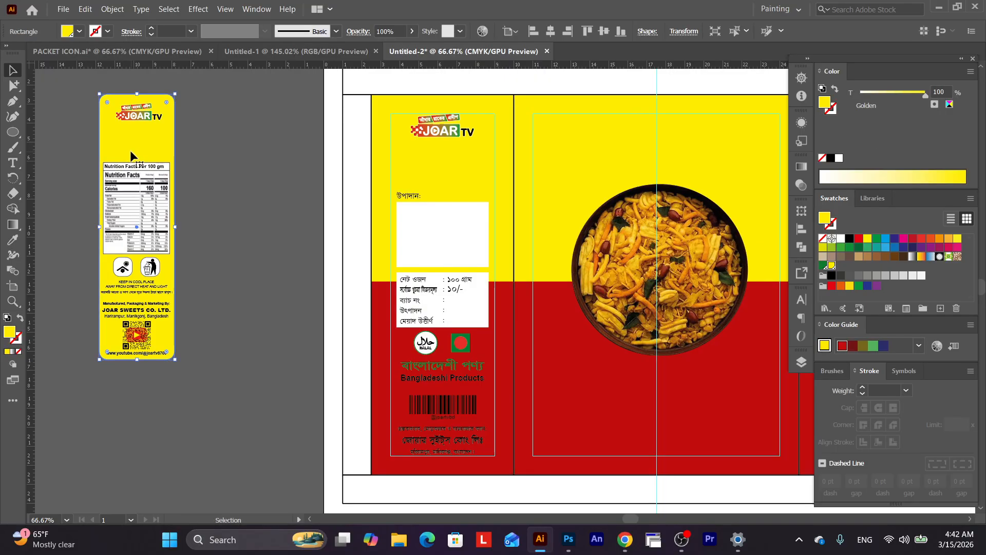
pyautogui.moveTo(144, 137); pyautogui.dragTo(439, 160)
pyautogui.hotkey('ctrl', 'shift', '[')
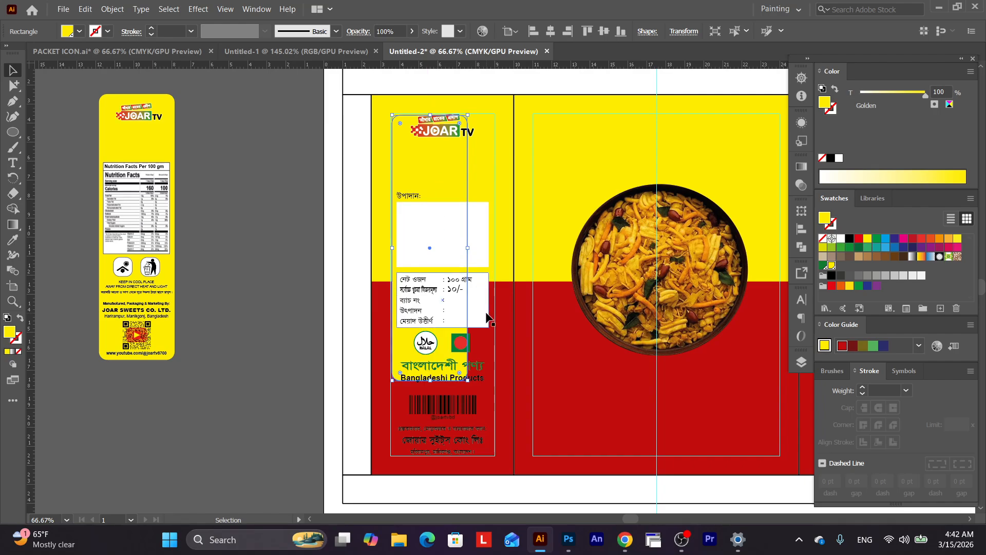
# Undo the background copy, the placement and scaling of the ingredients artwork, and the deletion of its yellow background.
pyautogui.hotkey('ctrl', 'z')
pyautogui.hotkey('ctrl', 'z')
pyautogui.hotkey('ctrl', 'z')
pyautogui.hotkey('ctrl', 'z')
pyautogui.hotkey('ctrl', 'z')
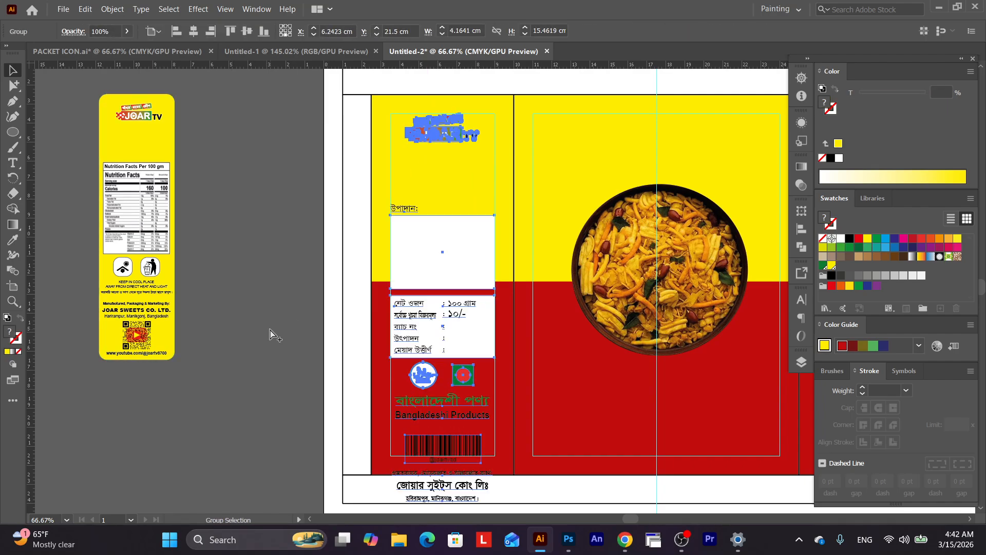
pyautogui.hotkey('ctrl', 'z')
pyautogui.hotkey('ctrl', 'z')
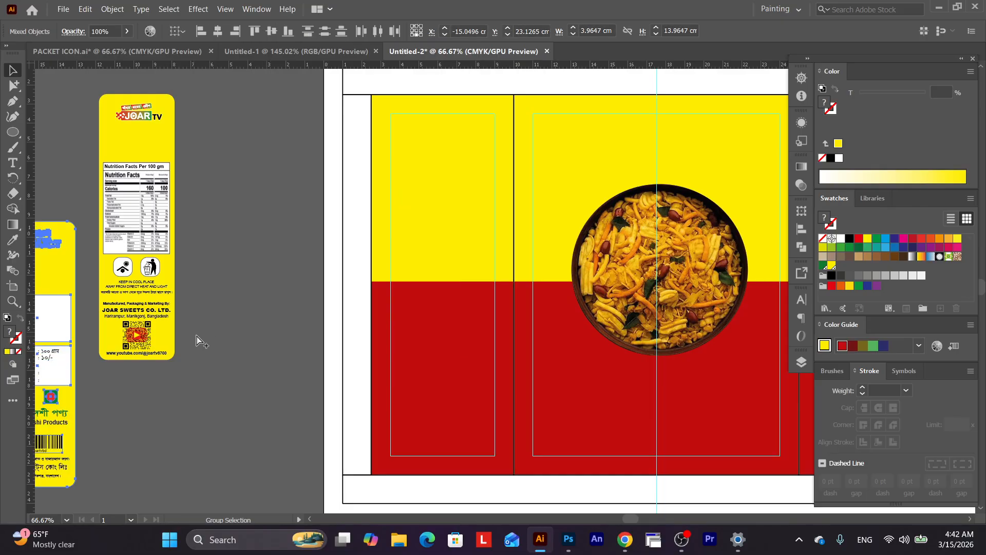
# Place the ingredients panel with its yellow background in the packet's left side panel, scale it to about 17.9 cm tall and stretch it to the side guides.
pyautogui.moveTo(165, 347); pyautogui.dragTo(224, 340)
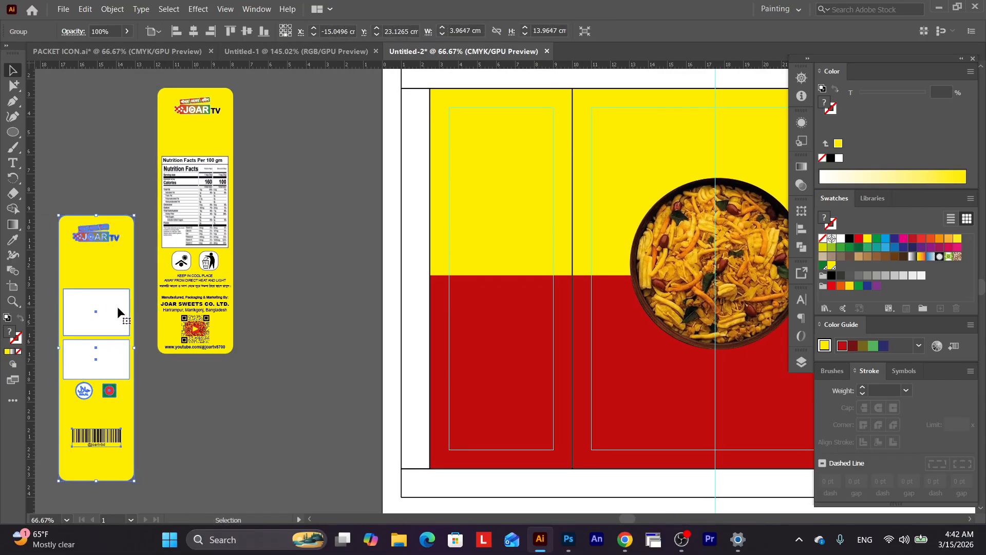
pyautogui.click(89, 280)
pyautogui.moveTo(94, 295); pyautogui.dragTo(486, 190)
pyautogui.moveTo(526, 373); pyautogui.dragTo(504, 450)
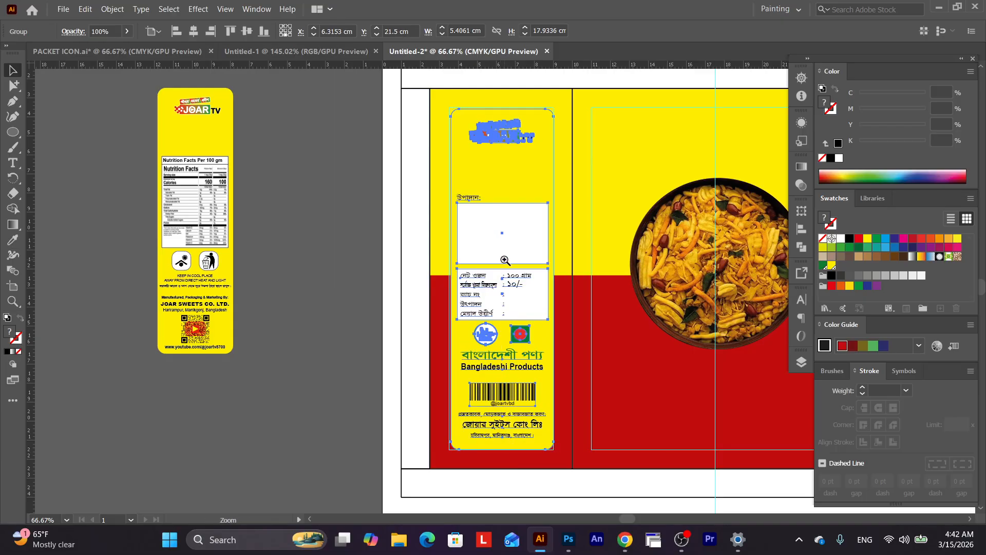
pyautogui.click(505, 260)
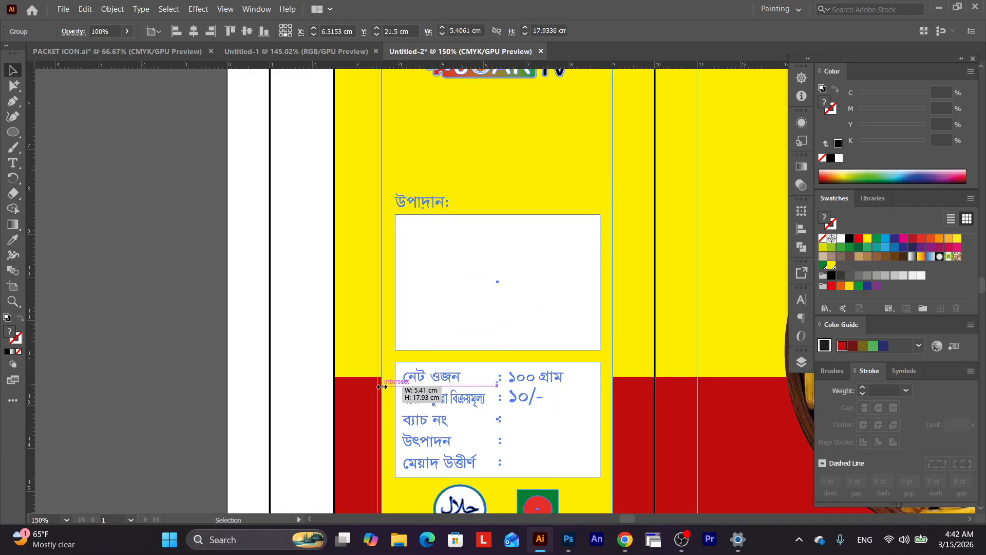
pyautogui.moveTo(383, 386); pyautogui.dragTo(378, 386)
pyautogui.click(190, 335)
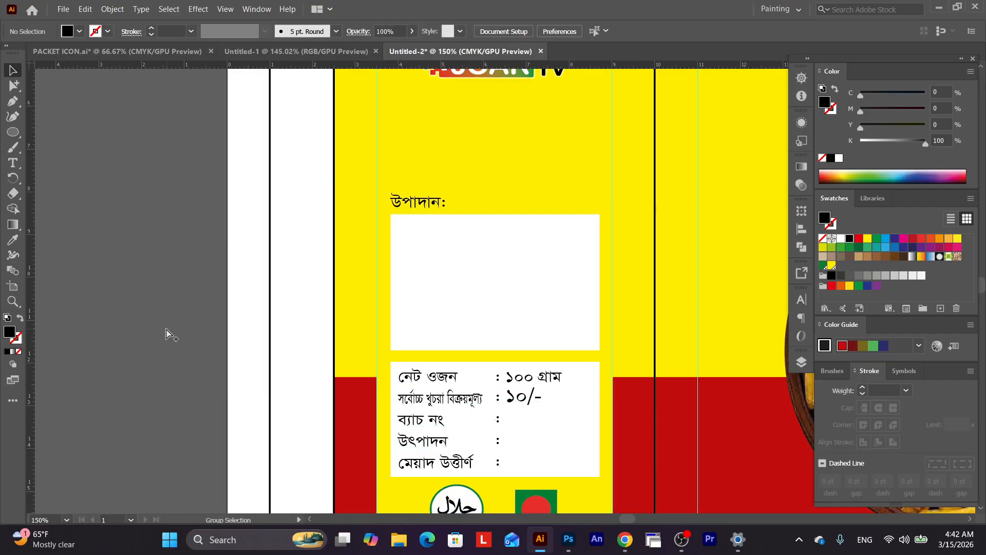
# Group the complete nutrition panel with its yellow background and move it from beside the artboard into the packet's right side panel.
pyautogui.hotkey('ctrl', '-')
pyautogui.hotkey('ctrl', '-')
pyautogui.hotkey('ctrl', '-')
pyautogui.moveTo(349, 328); pyautogui.dragTo(176, 306)
pyautogui.click(102, 272)
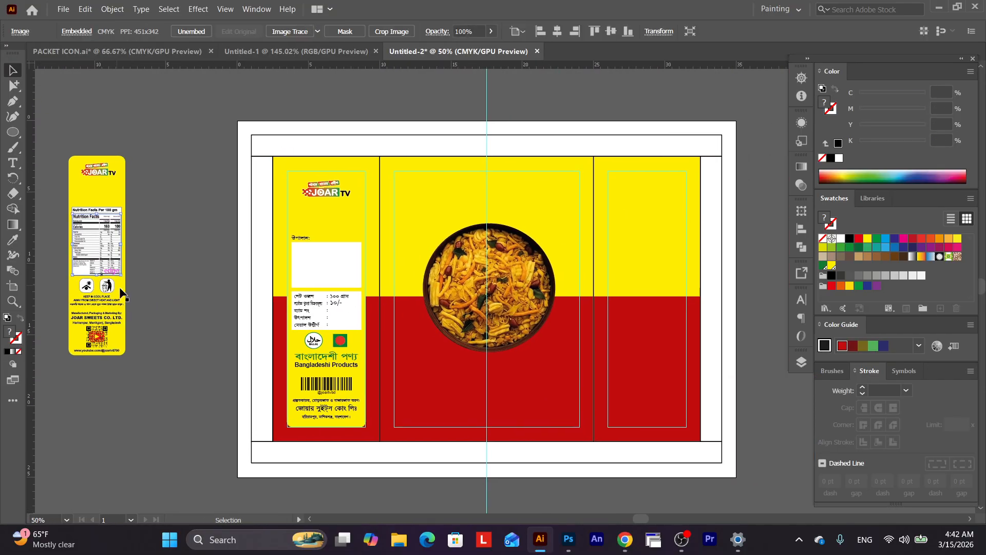
pyautogui.moveTo(65, 143); pyautogui.dragTo(171, 393)
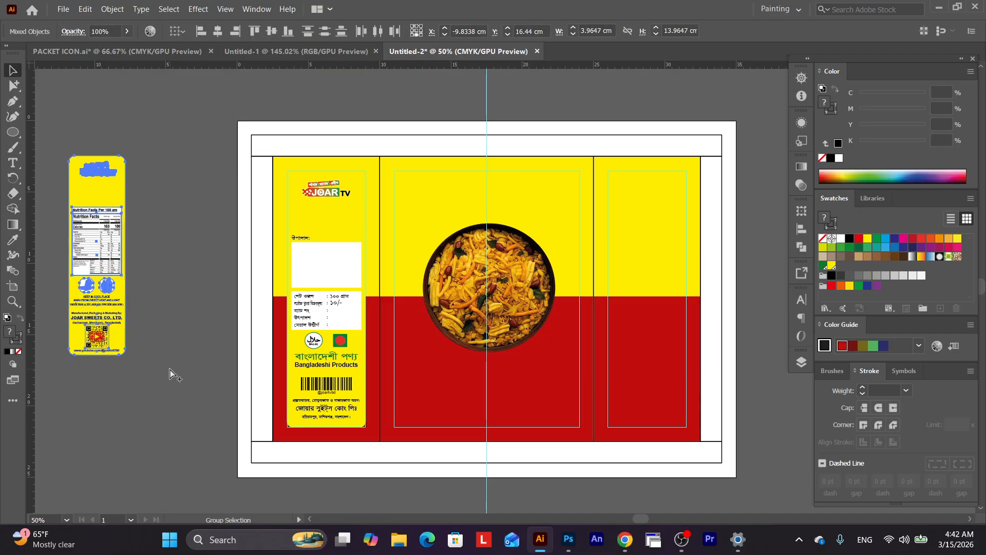
pyautogui.hotkey('ctrl', 'g')
pyautogui.moveTo(98, 274); pyautogui.dragTo(641, 344)
# Align the nutrition panel with the right side panel's guides and stretch it to their full width and height.
pyautogui.keyDown('ctrl'); pyautogui.click(678, 375); pyautogui.keyUp('ctrl')
pyautogui.keyDown('ctrl'); pyautogui.click(678, 375); pyautogui.keyUp('ctrl')
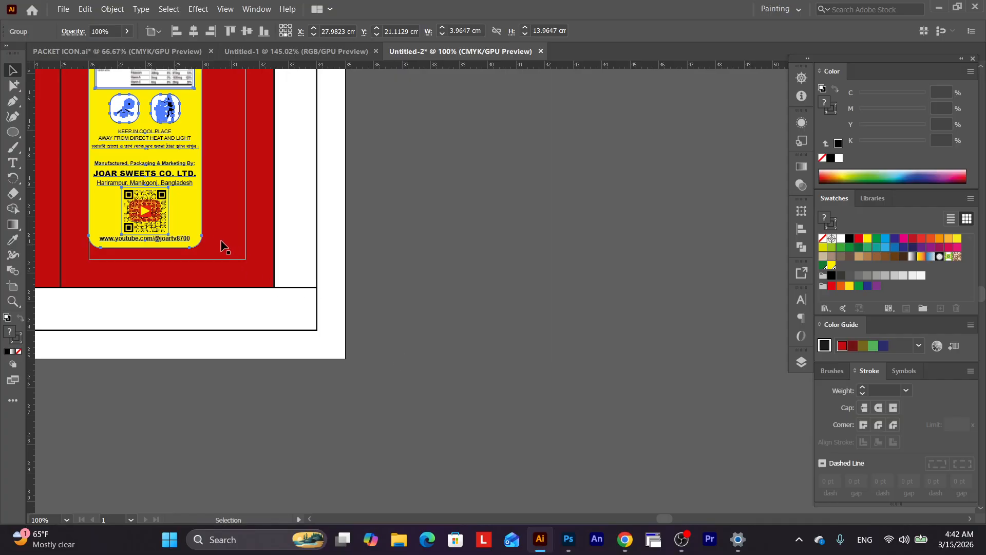
pyautogui.moveTo(205, 250)
pyautogui.mouseDown()
pyautogui.moveTo(232, 257)
pyautogui.moveTo(219, 260)
pyautogui.mouseUp()
pyautogui.moveTo(256, 210); pyautogui.dragTo(417, 495)
pyautogui.moveTo(398, 186); pyautogui.dragTo(420, 265)
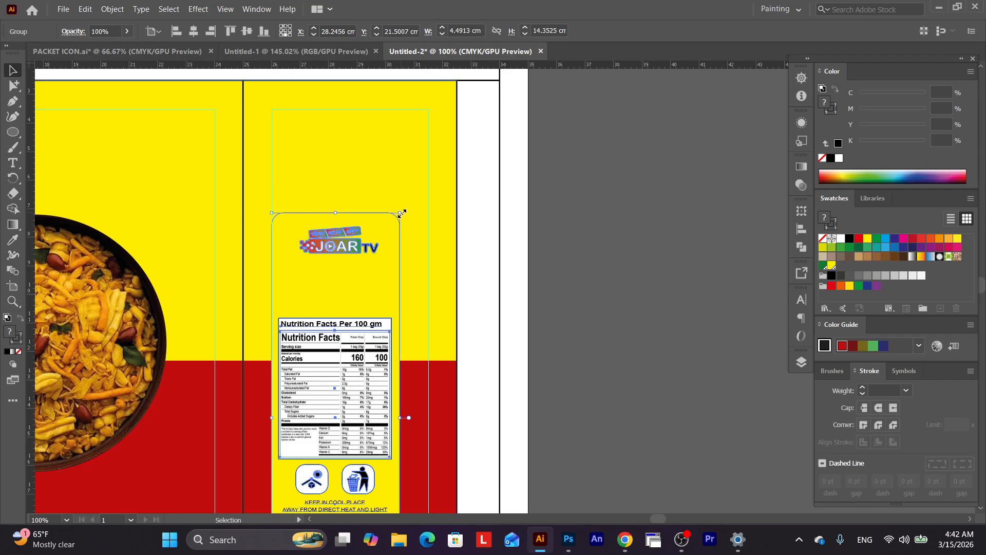
pyautogui.moveTo(400, 214); pyautogui.dragTo(431, 110)
pyautogui.click(638, 263)
pyautogui.hotkey('ctrl', '-')
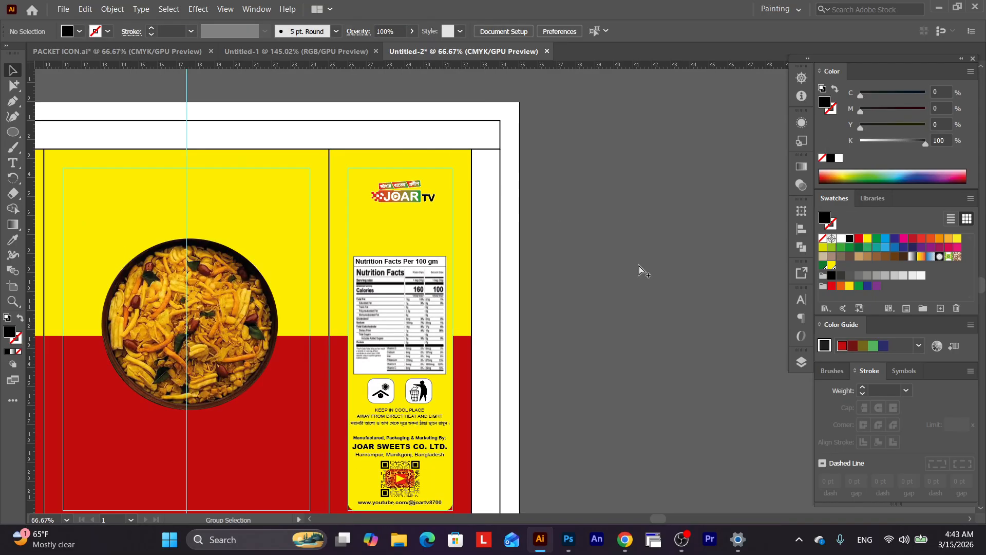
pyautogui.hotkey('ctrl', '-')
pyautogui.moveTo(430, 346); pyautogui.dragTo(592, 319)
pyautogui.hotkey('ctrl', '+')
pyautogui.moveTo(426, 279); pyautogui.dragTo(534, 309)
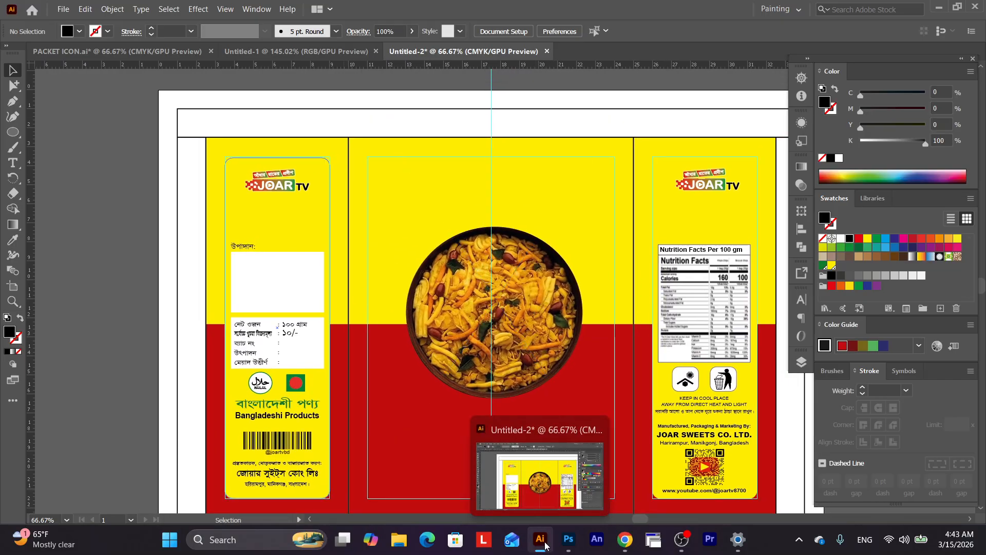
pyautogui.hotkey('ctrl', 'space')
pyautogui.moveTo(516, 393); pyautogui.dragTo(480, 355)
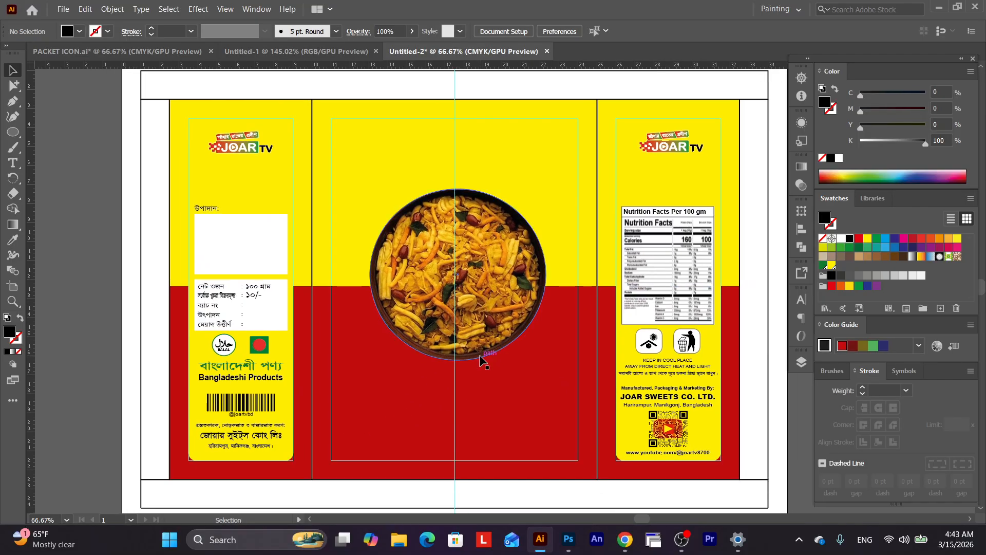
# Switch the Bangla keyboard input from English to Bijoy Classic and set the text font to Lipishree ANSI.
pyautogui.click(799, 540)
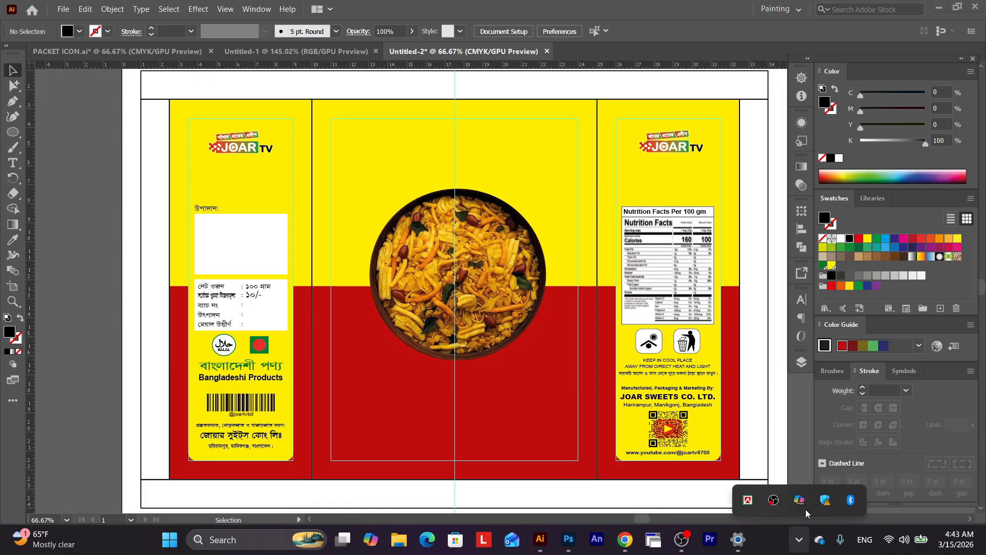
pyautogui.rightClick(752, 506)
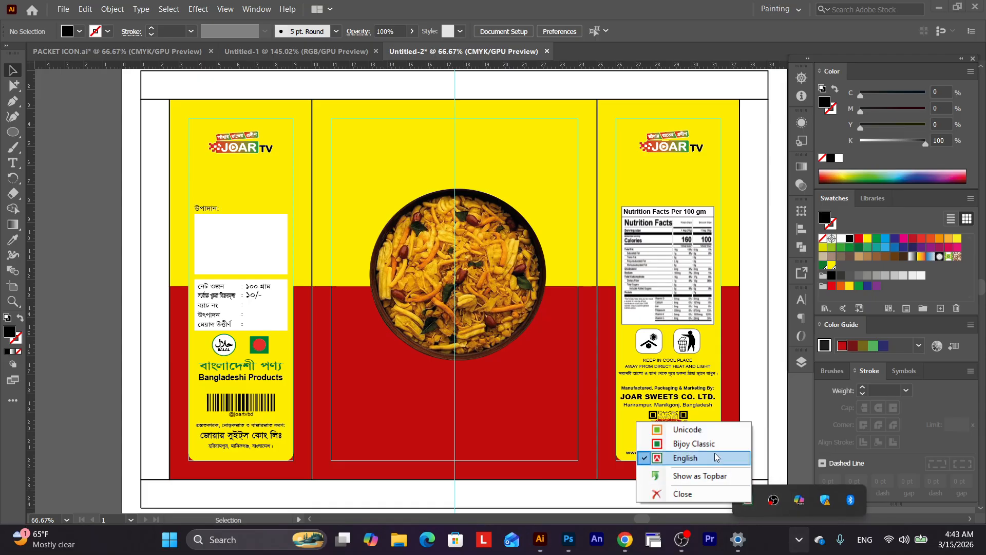
pyautogui.click(711, 446)
pyautogui.click(802, 300)
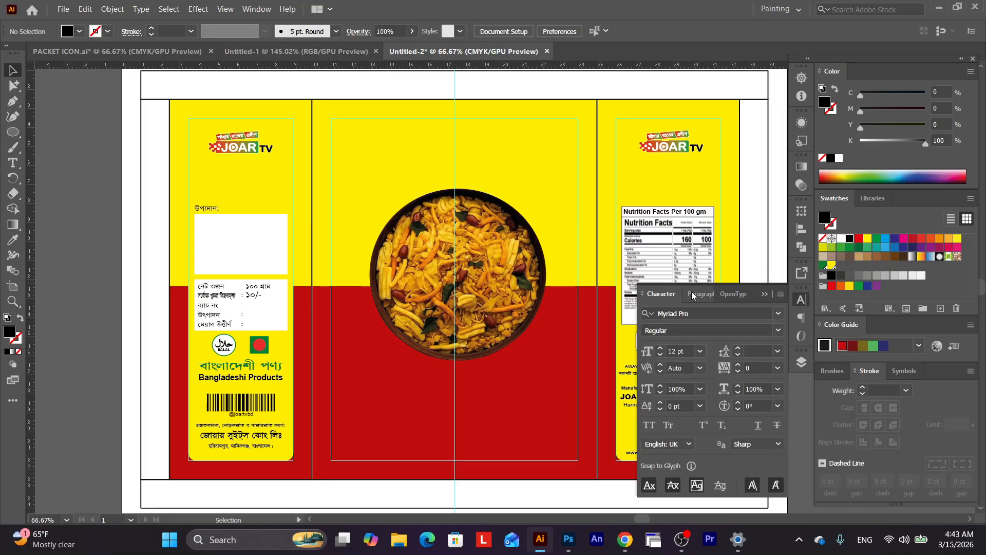
pyautogui.click(779, 313)
pyautogui.click(714, 412)
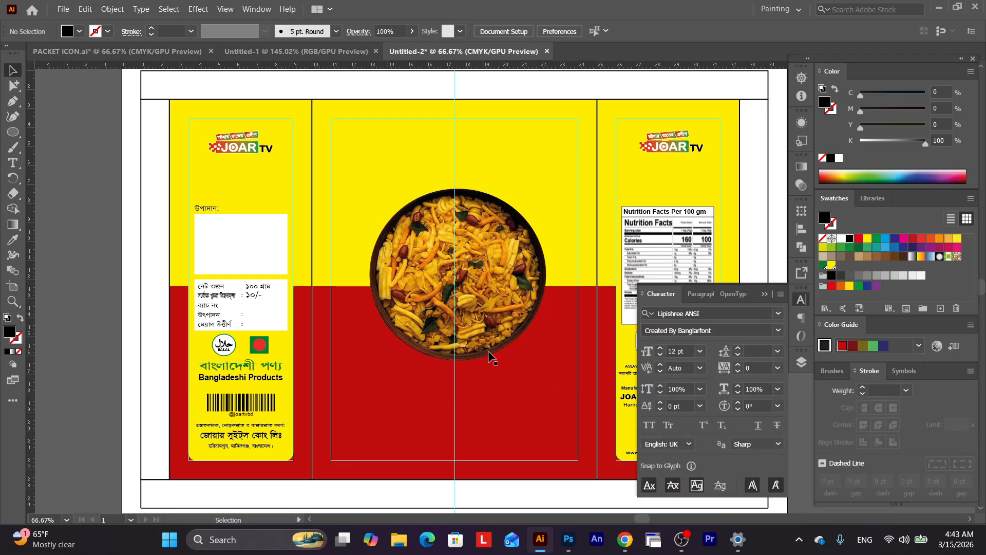
# Try typing a Bangla product name as point text below the artboard in Lipishree ANSI, and clear the typed characters.
pyautogui.scroll(-3, 493, 357)
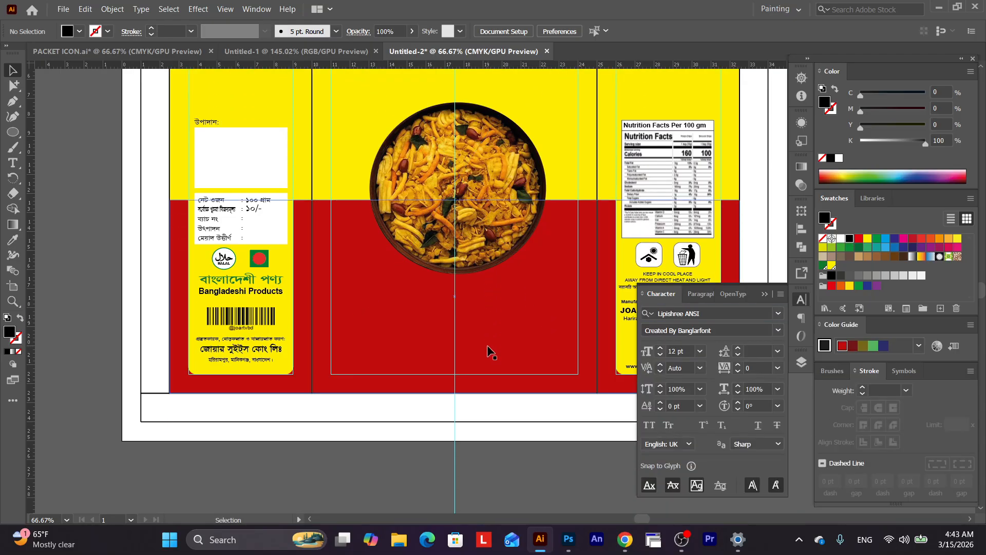
pyautogui.click(14, 162)
pyautogui.scroll(-2, 353, 471)
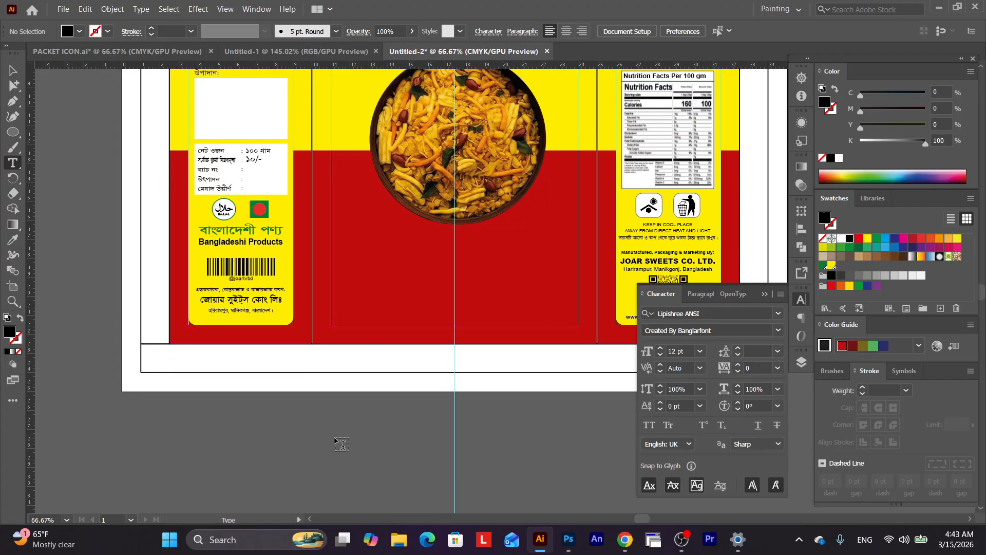
pyautogui.click(348, 440)
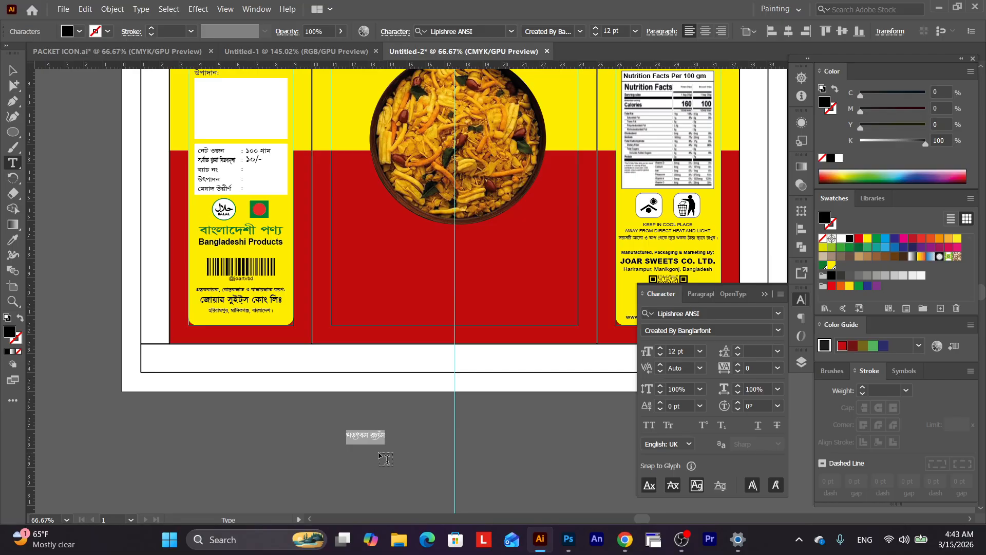
pyautogui.write('র')
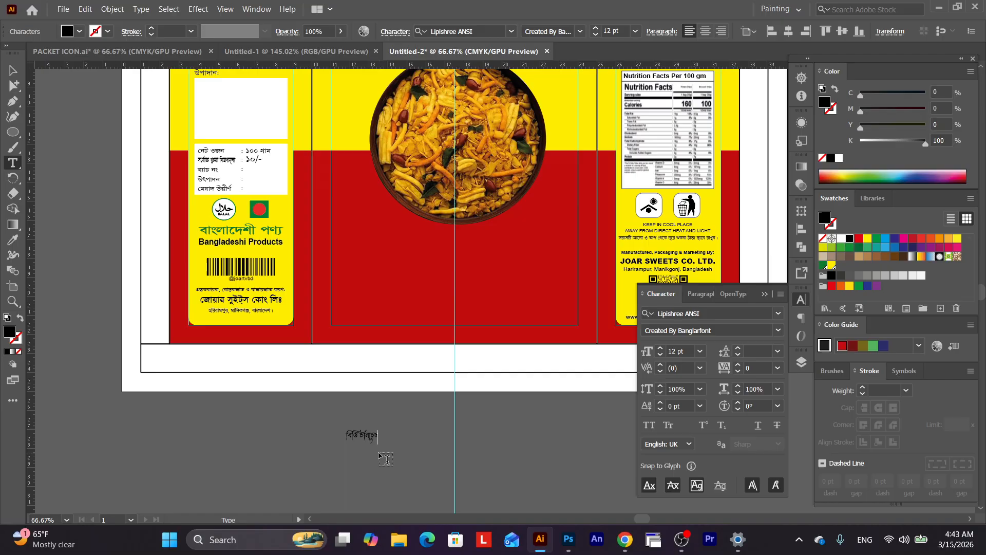
pyautogui.press('BackSpace')
pyautogui.press('BackSpace')
pyautogui.press('BackSpace')
pyautogui.press('BackSpace')
pyautogui.press('BackSpace')
pyautogui.press('BackSpace')
pyautogui.press('BackSpace')
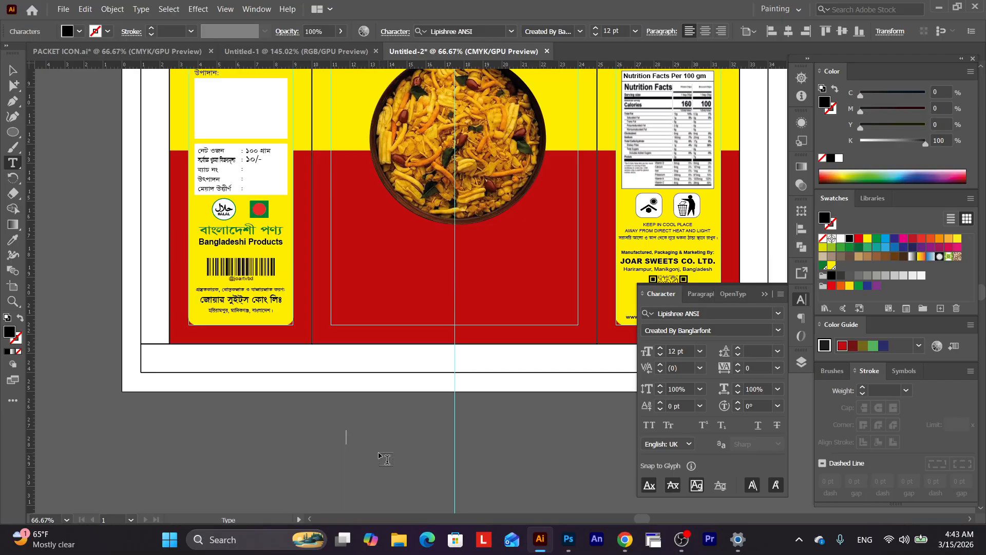
pyautogui.click(14, 72)
pyautogui.keyDown('ctrl'); pyautogui.click(451, 384); pyautogui.keyUp('ctrl')
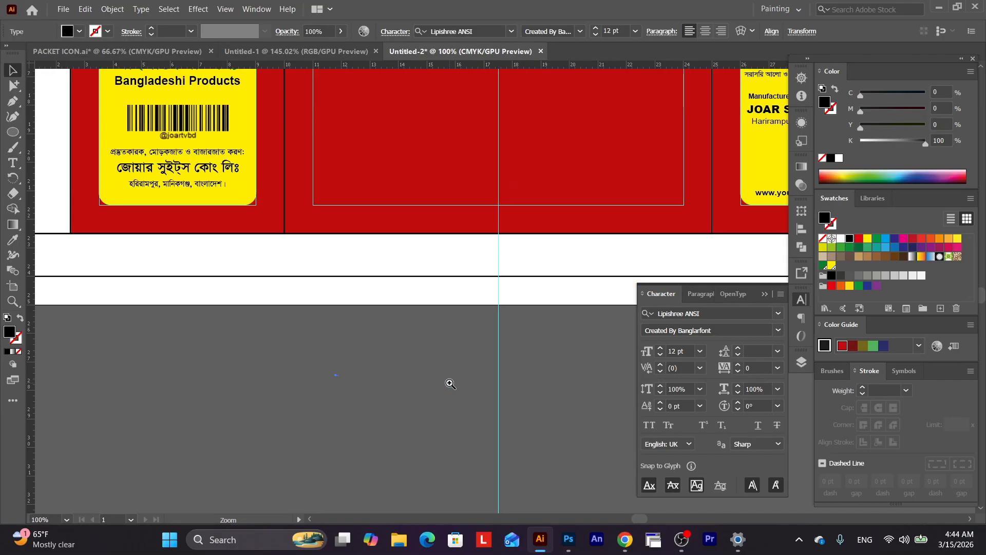
pyautogui.click(448, 382)
# Activate the Type tool for new text below the artboard and reopen the Bangla keyboard's input mode options.
pyautogui.hotkey('ctrl', '-')
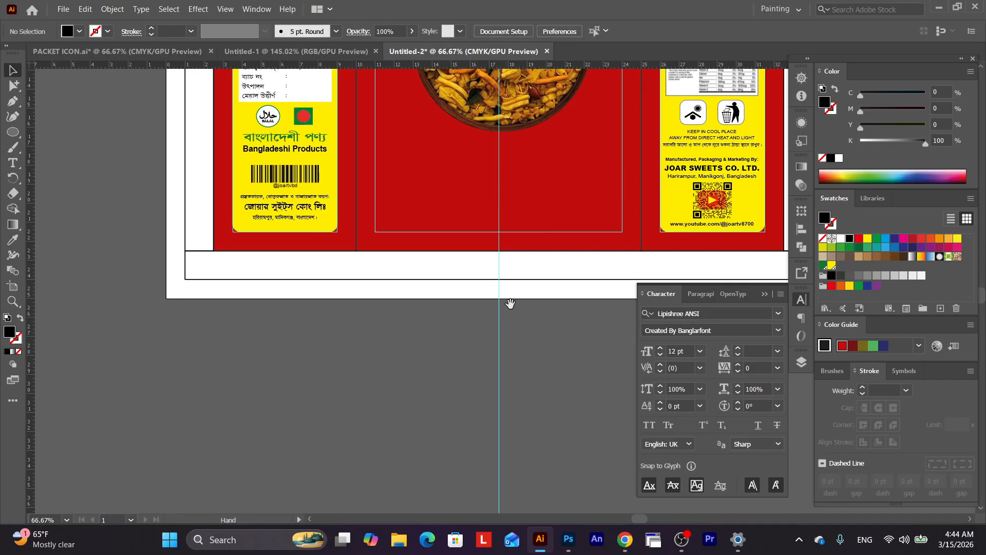
pyautogui.moveTo(510, 303); pyautogui.dragTo(377, 368)
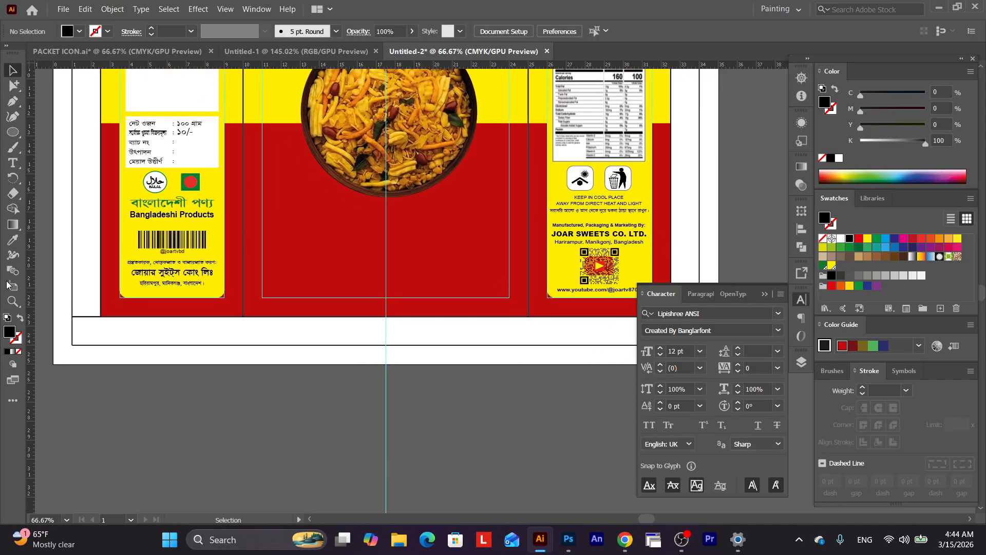
pyautogui.click(13, 164)
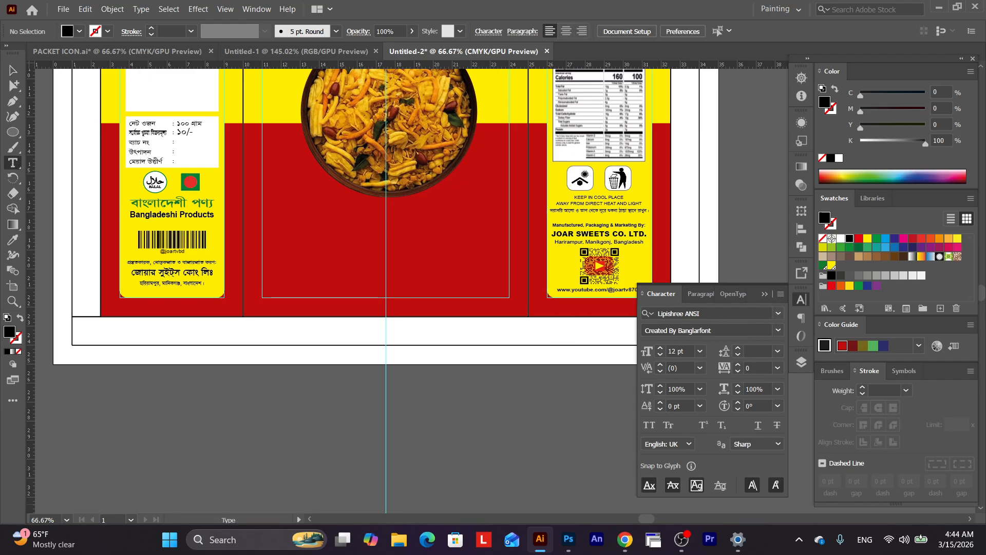
pyautogui.click(799, 539)
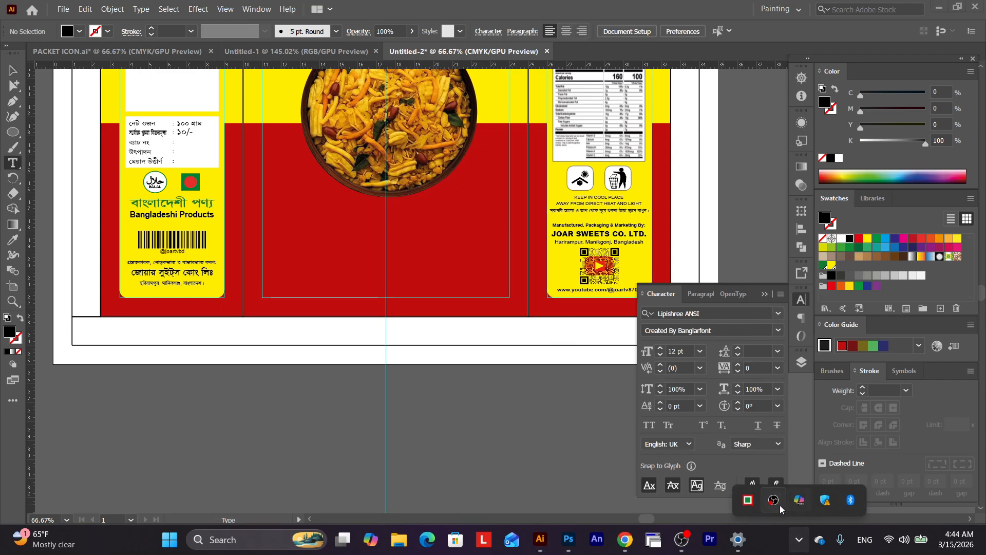
pyautogui.rightClick(747, 500)
pyautogui.click(750, 506)
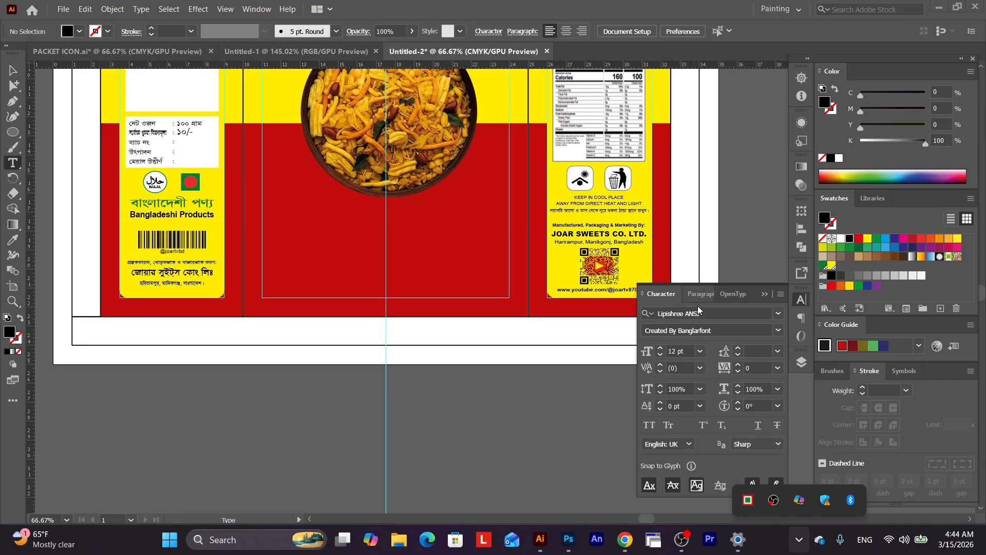
# Switch to Chrome, look through the open chanachur product images and image search results, and return to Illustrator.
pyautogui.click(625, 540)
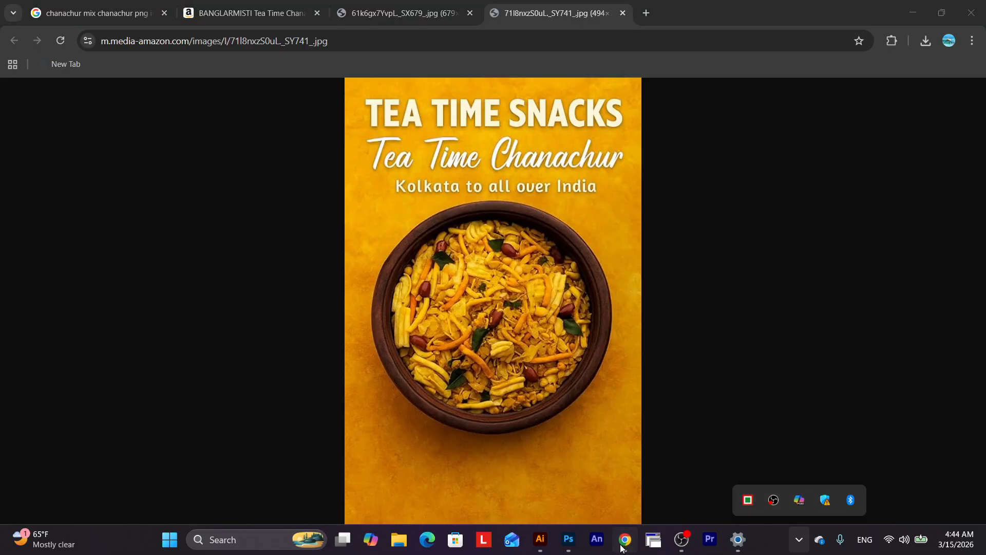
pyautogui.click(344, 11)
pyautogui.click(254, 10)
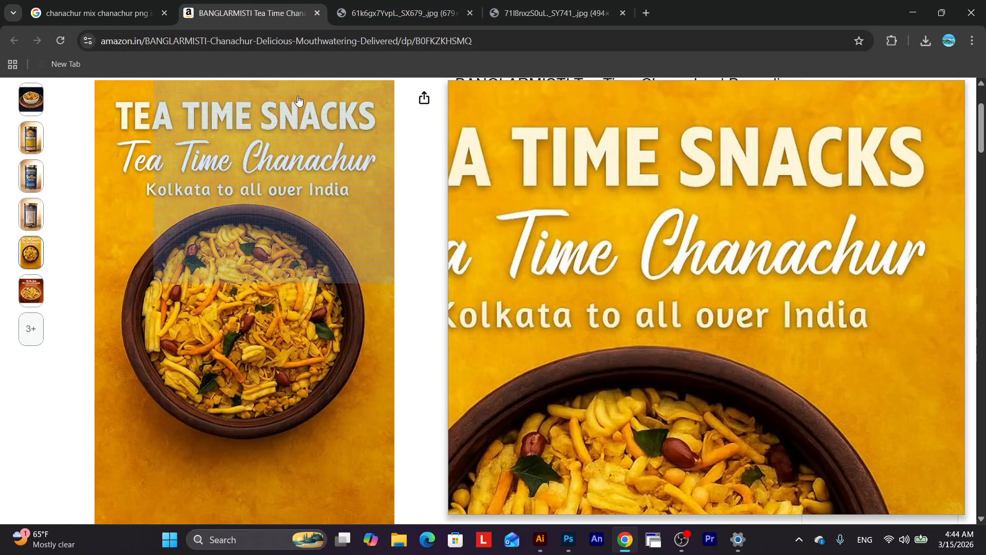
pyautogui.click(123, 15)
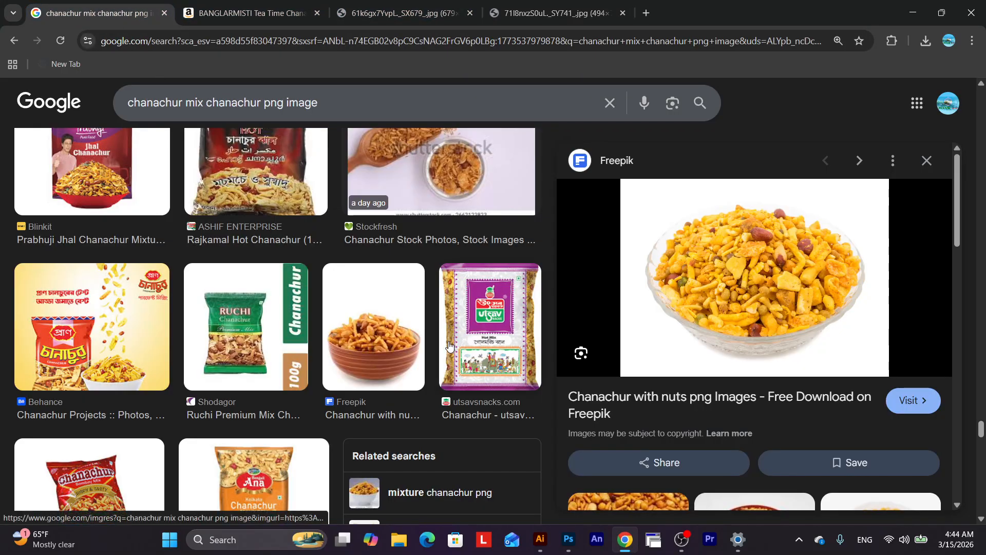
pyautogui.scroll(-1, 450, 345)
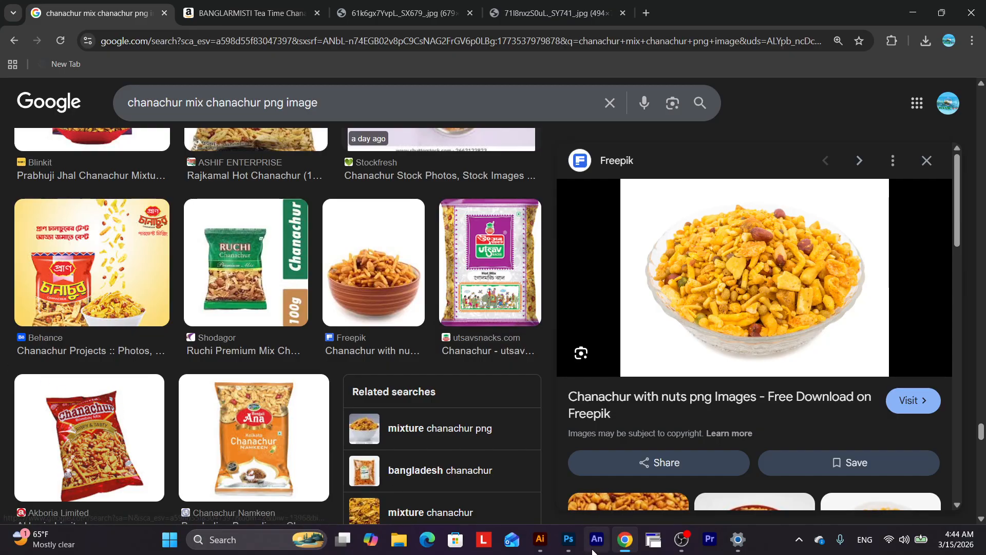
pyautogui.click(540, 540)
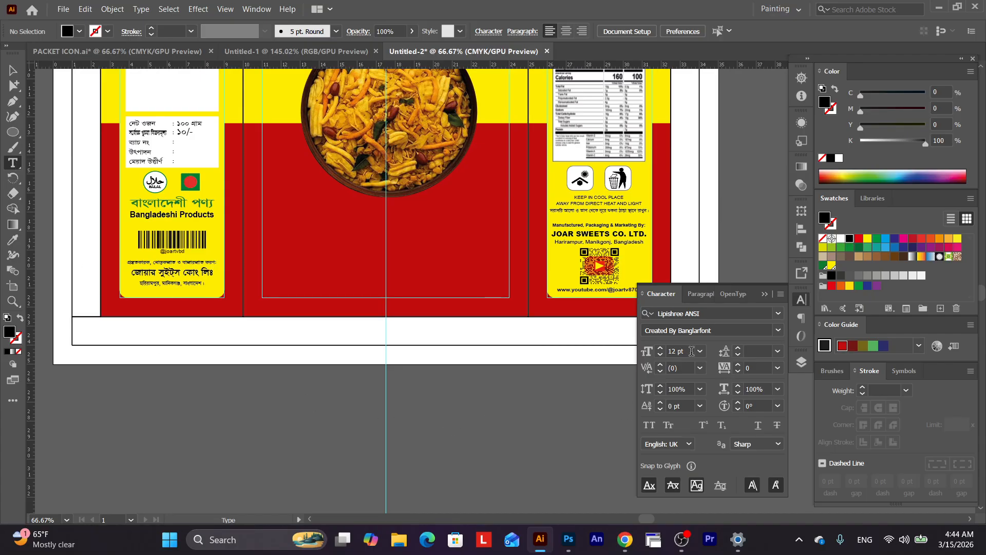
# Choose the Kalpana ANSI font for the new Bengali product title.
pyautogui.click(778, 315)
pyautogui.scroll(-10, 830, 473)
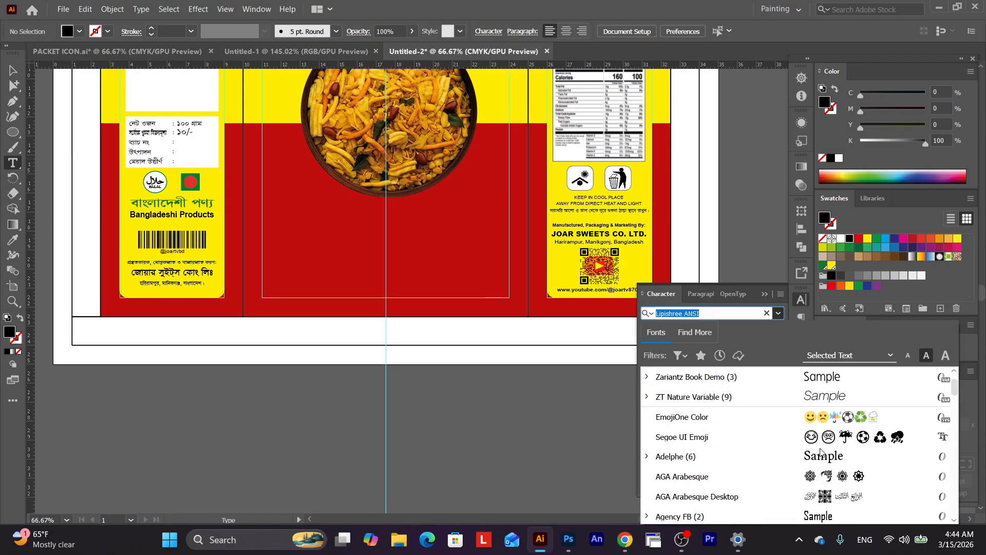
pyautogui.scroll(-15, 831, 474)
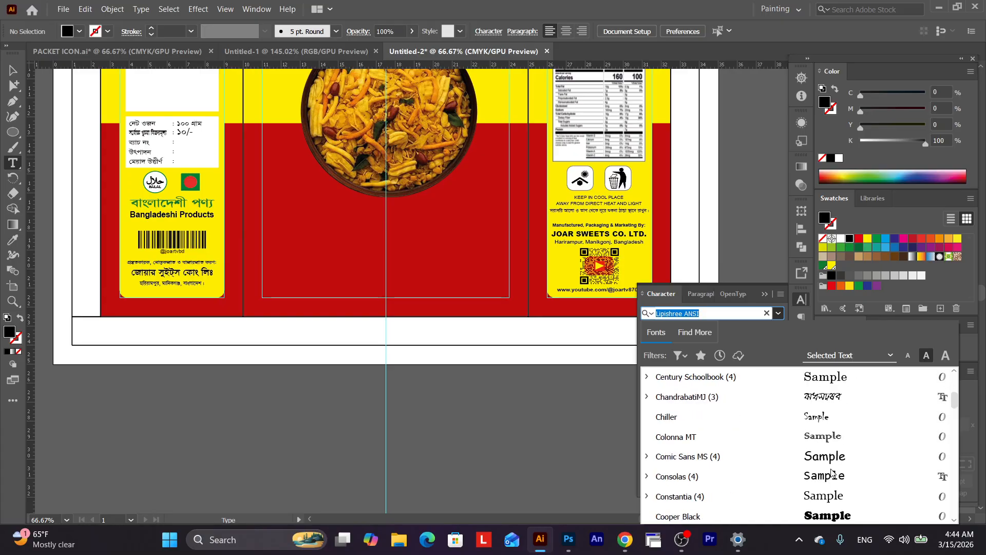
pyautogui.scroll(-15, 832, 472)
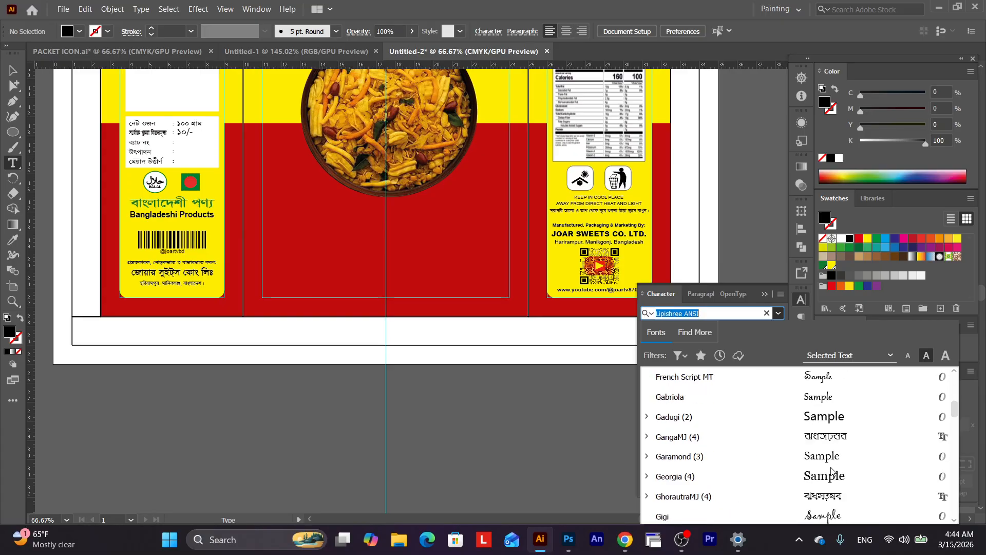
pyautogui.scroll(-3, 831, 471)
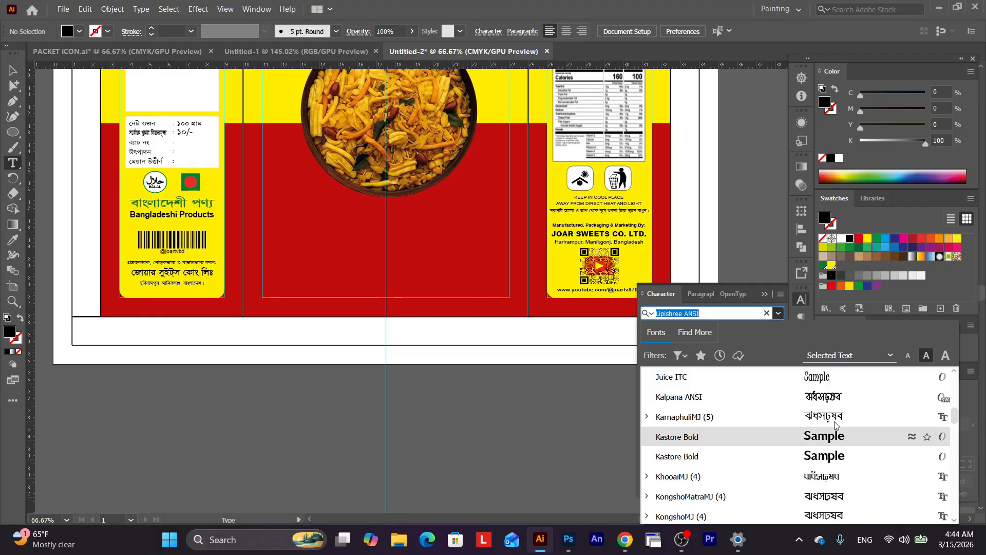
pyautogui.click(822, 396)
# Add the title text "বিডি চানাচুর" on the empty canvas below the artboard.
pyautogui.click(271, 410)
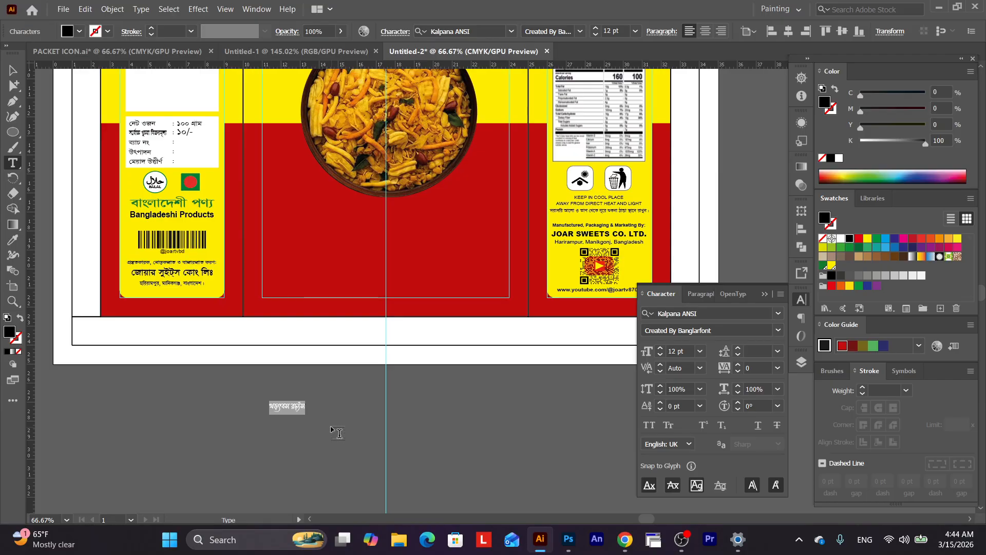
pyautogui.write('িডি চানাচুর')
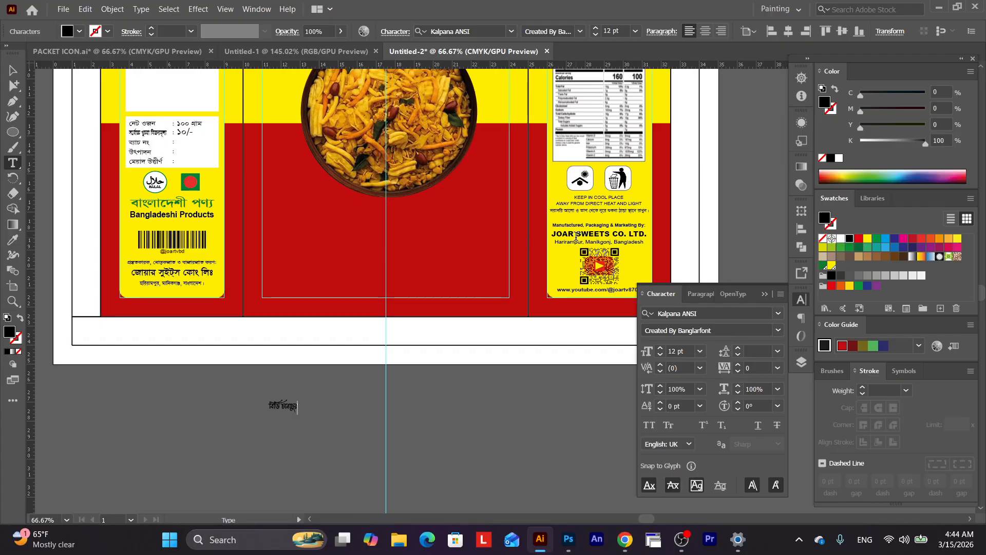
pyautogui.press('Escape')
# Enlarge the title text to about 82 pt and place two copies of it below the artboard.
pyautogui.moveTo(303, 409); pyautogui.dragTo(432, 311)
pyautogui.hotkey('ctrl', '+')
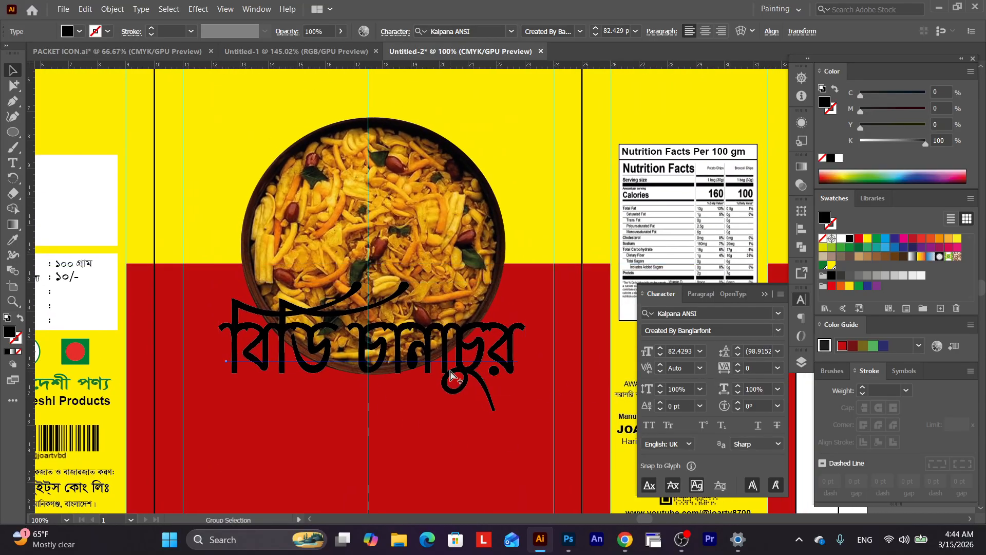
pyautogui.hotkey('ctrl', '-')
pyautogui.moveTo(543, 327); pyautogui.dragTo(455, 226)
pyautogui.moveTo(466, 180); pyautogui.dragTo(431, 418)
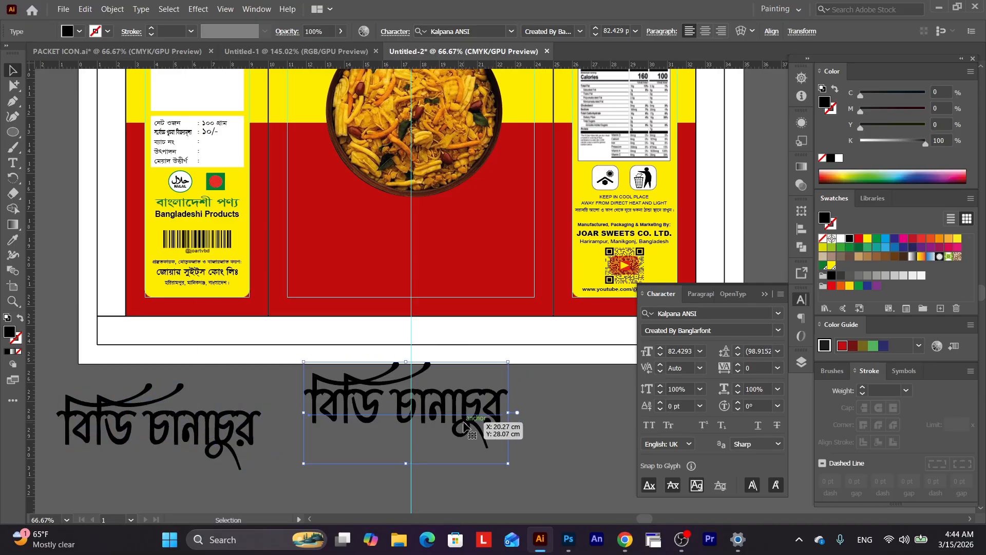
# Convert the title under the front panel to outlines and align a duplicate exactly over it by their right edges.
pyautogui.click(464, 425)
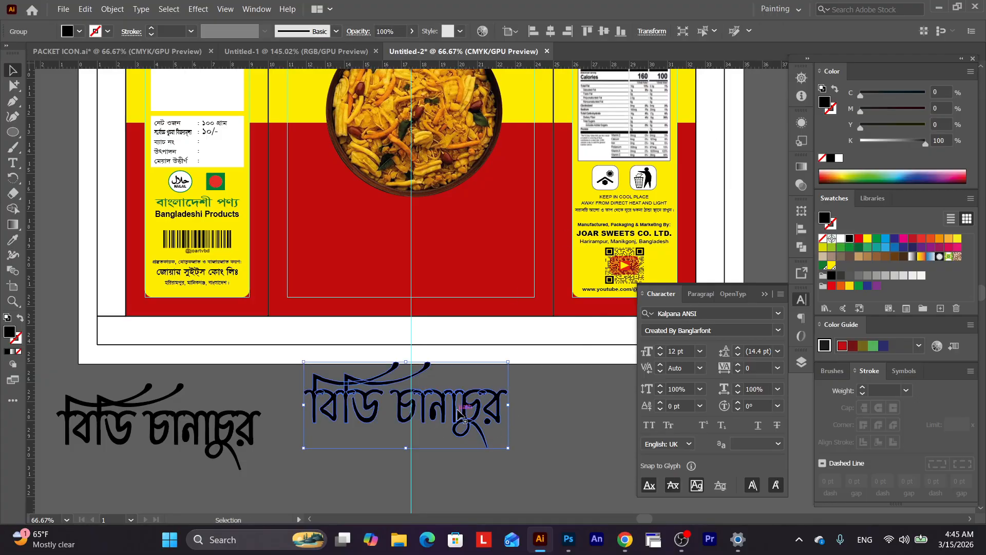
pyautogui.moveTo(478, 399); pyautogui.dragTo(455, 399)
pyautogui.click(501, 397)
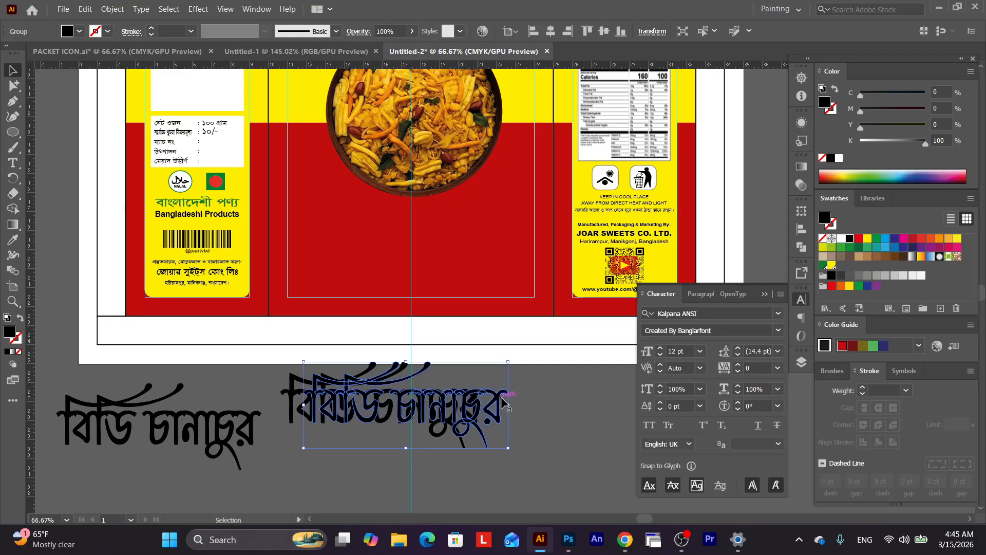
pyautogui.moveTo(538, 407); pyautogui.dragTo(447, 448)
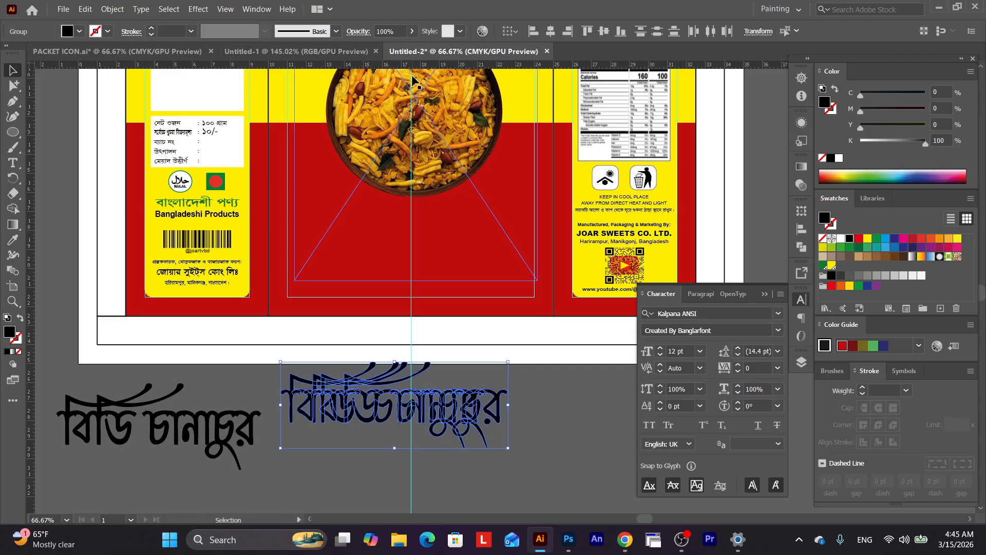
pyautogui.click(568, 31)
pyautogui.click(536, 398)
pyautogui.click(499, 401)
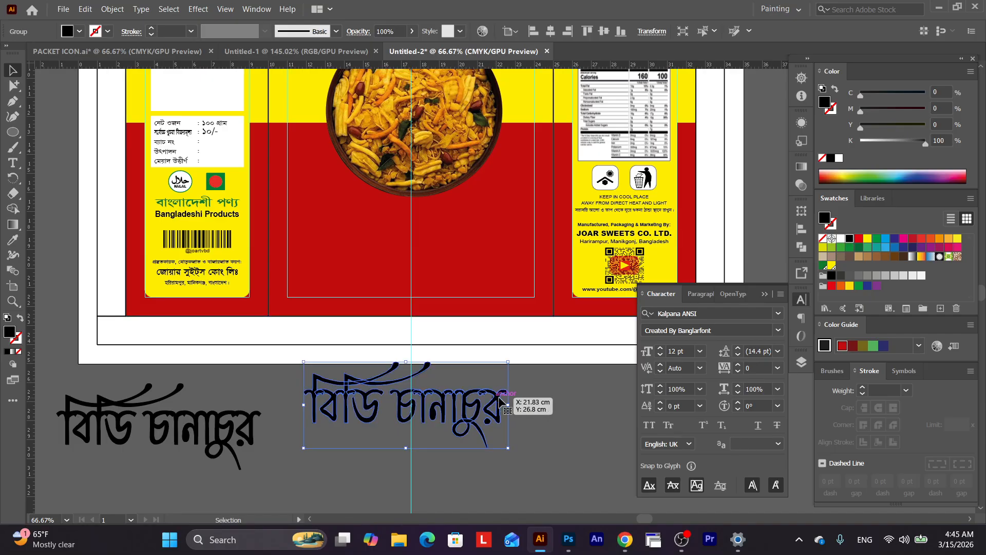
# Fill the front copy of the outlined title with white and hide it.
pyautogui.moveTo(889, 147); pyautogui.dragTo(801, 140)
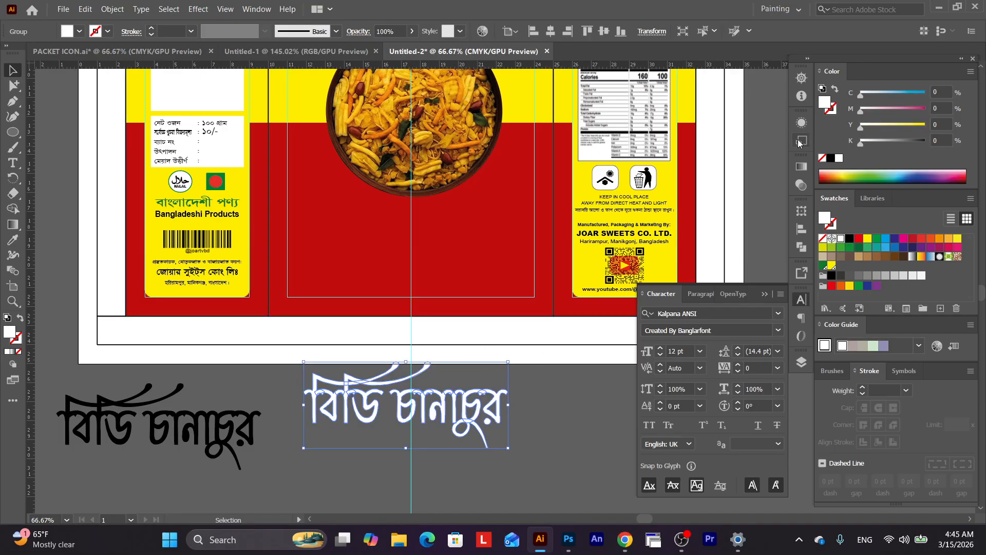
pyautogui.hotkey('ctrl', 'z')
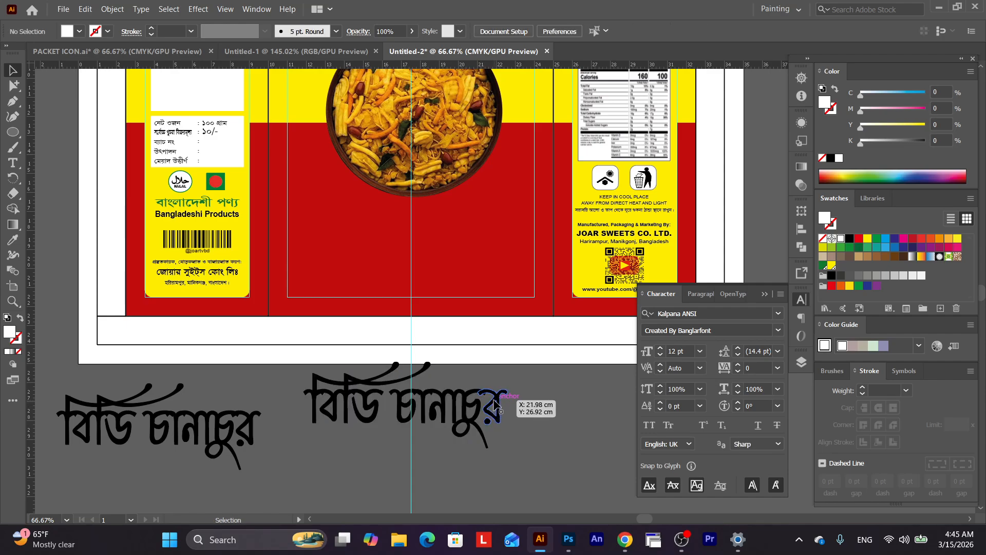
# Give the black outlined title a 7 pt stroke with round corner joins.
pyautogui.click(801, 212)
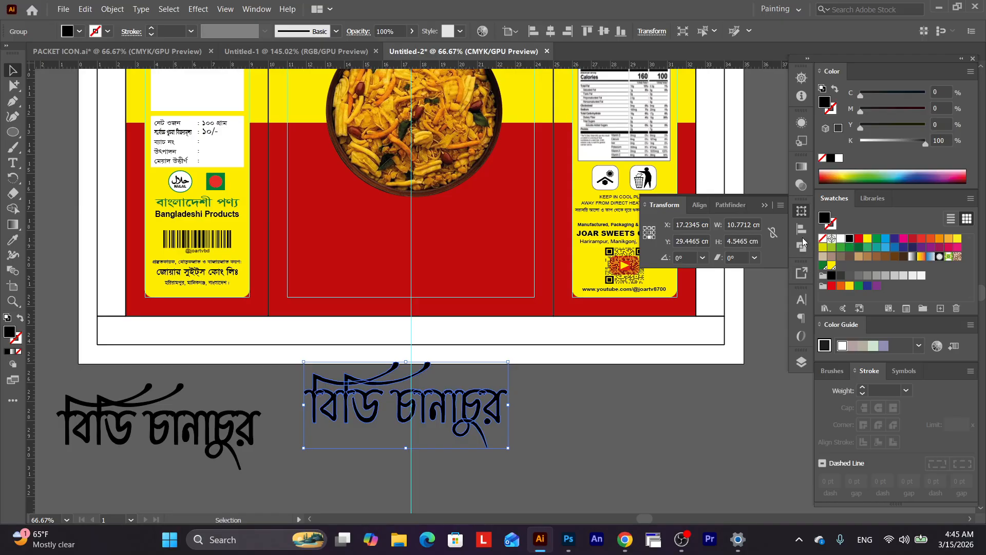
pyautogui.click(863, 389)
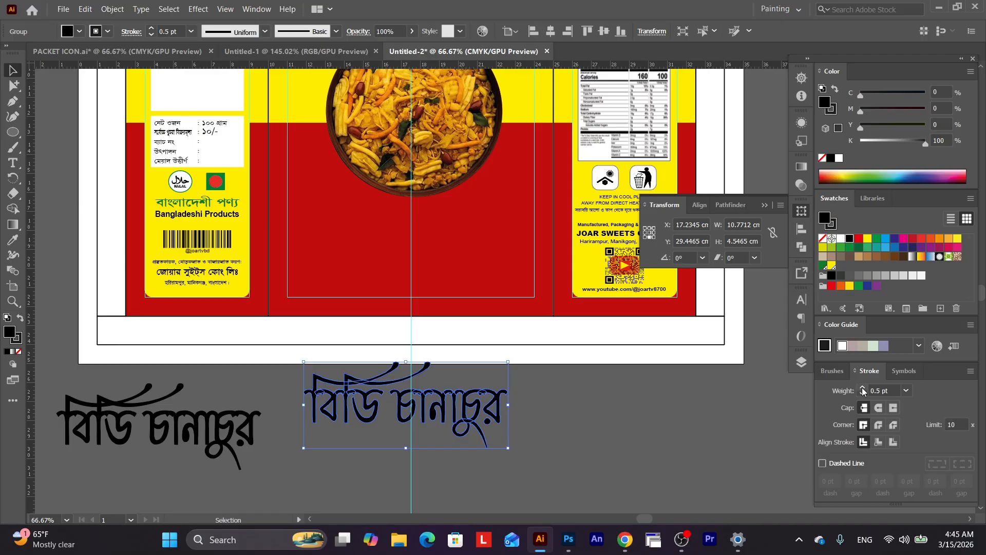
pyautogui.click(863, 389)
pyautogui.click(863, 389)
pyautogui.doubleClick(876, 389)
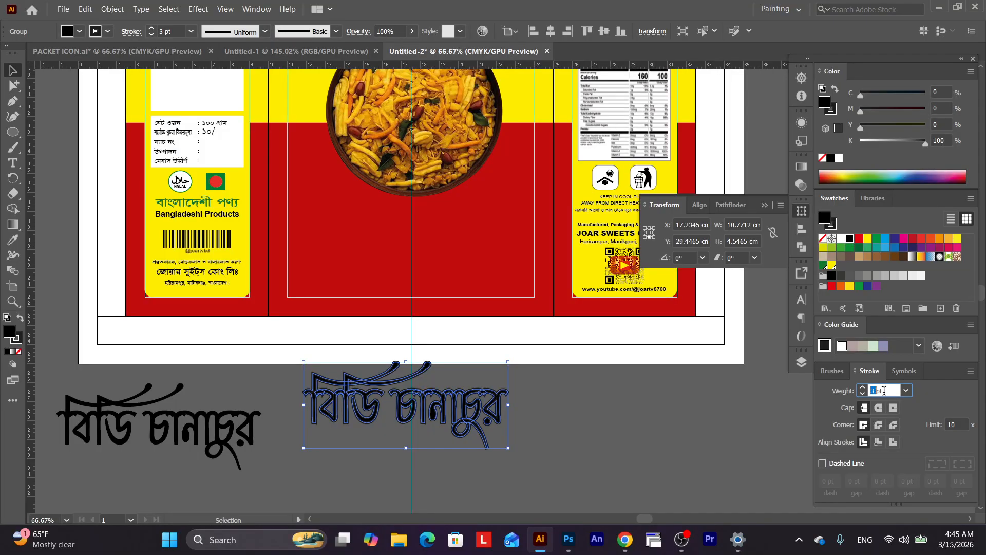
pyautogui.write('7')
pyautogui.press('Return')
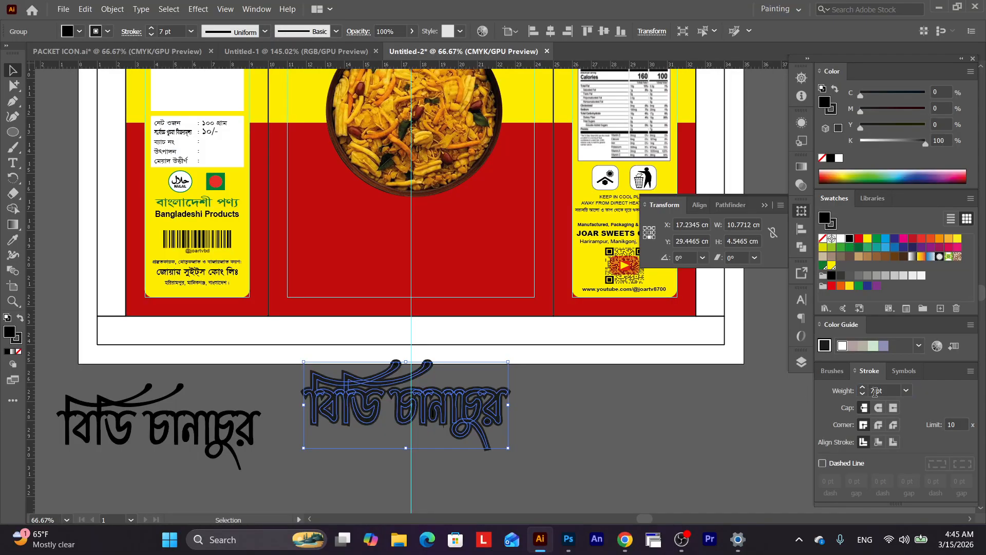
pyautogui.click(879, 424)
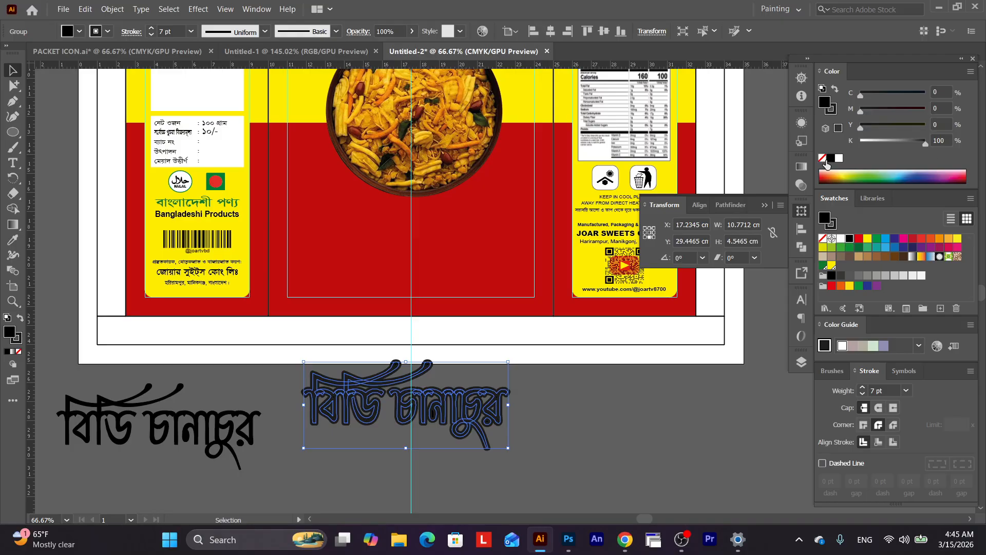
# Sample the panel's red onto the back title copy and set its stroke to 7 pt with round corner joins.
pyautogui.click(13, 239)
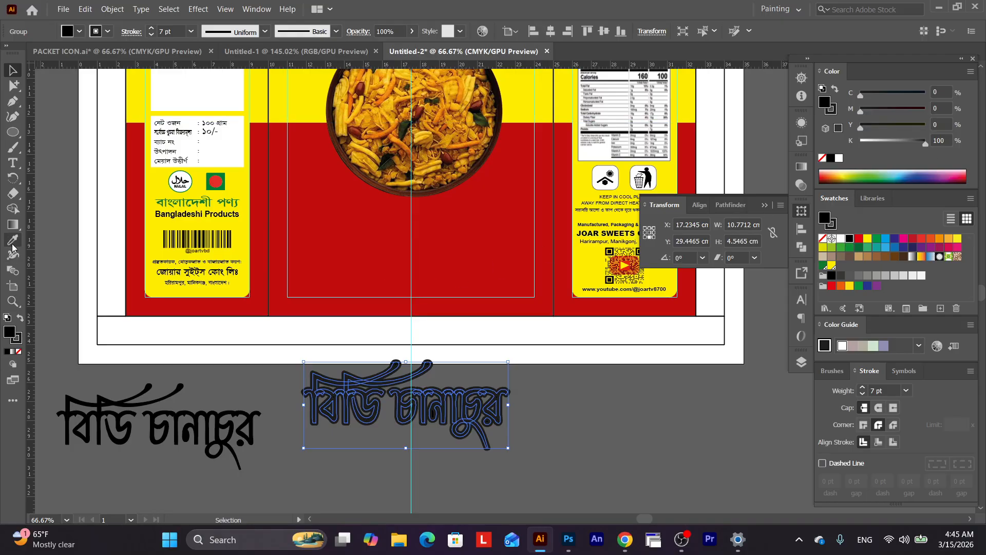
pyautogui.click(383, 252)
pyautogui.moveTo(10, 333); pyautogui.dragTo(19, 341)
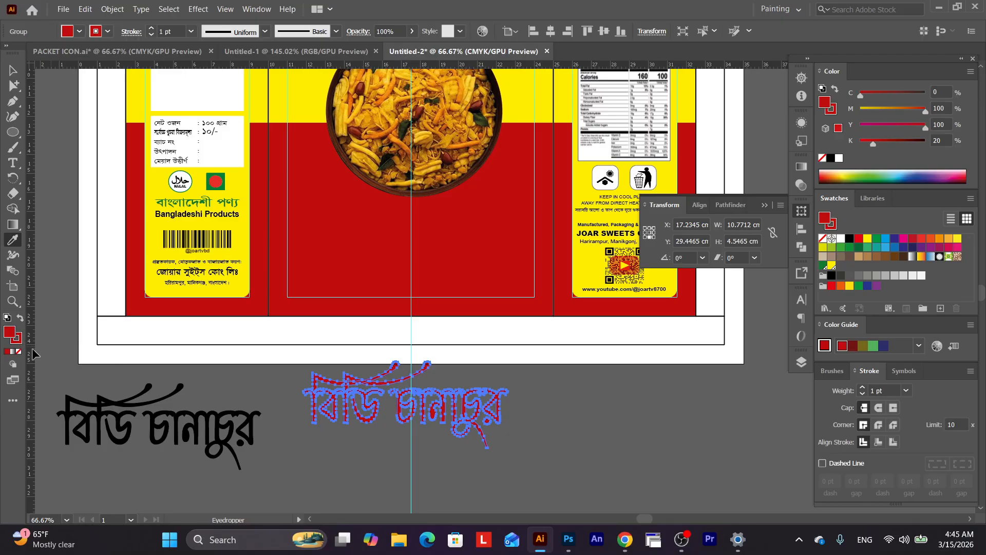
pyautogui.click(880, 392)
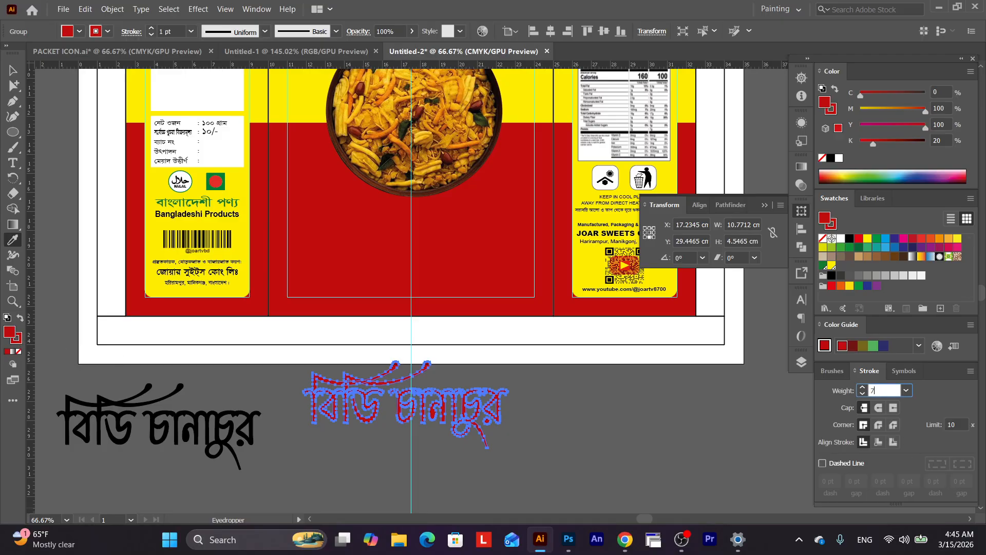
pyautogui.press('Return')
pyautogui.click(878, 426)
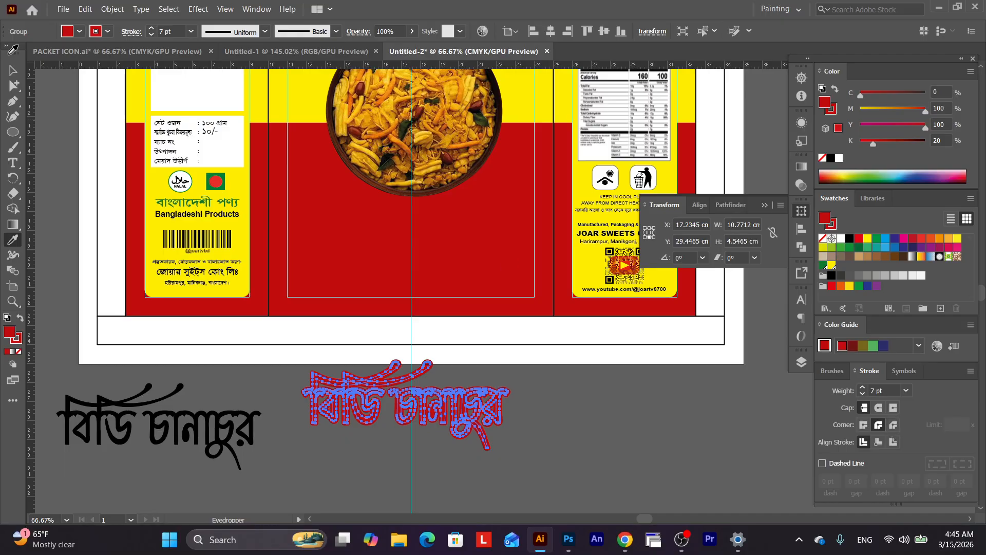
# Group the white title with its red outline copy and place the group over the lower part of the bowl.
pyautogui.click(12, 72)
pyautogui.click(591, 421)
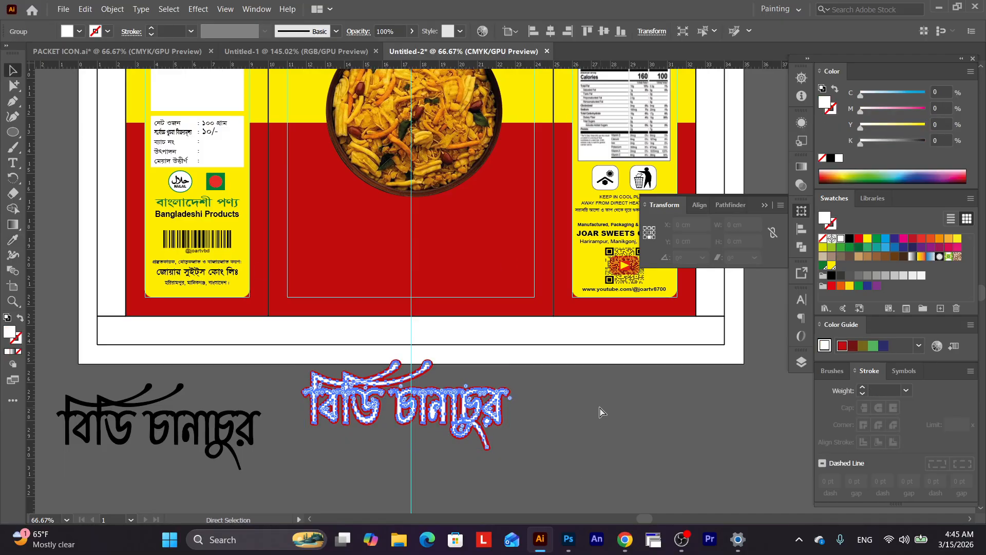
pyautogui.click(494, 405)
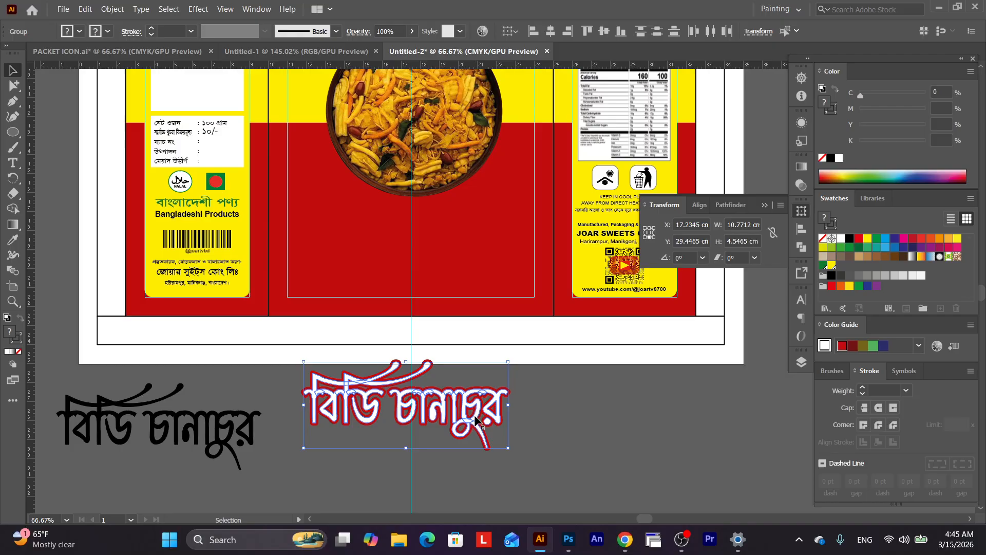
pyautogui.moveTo(477, 421); pyautogui.dragTo(482, 193)
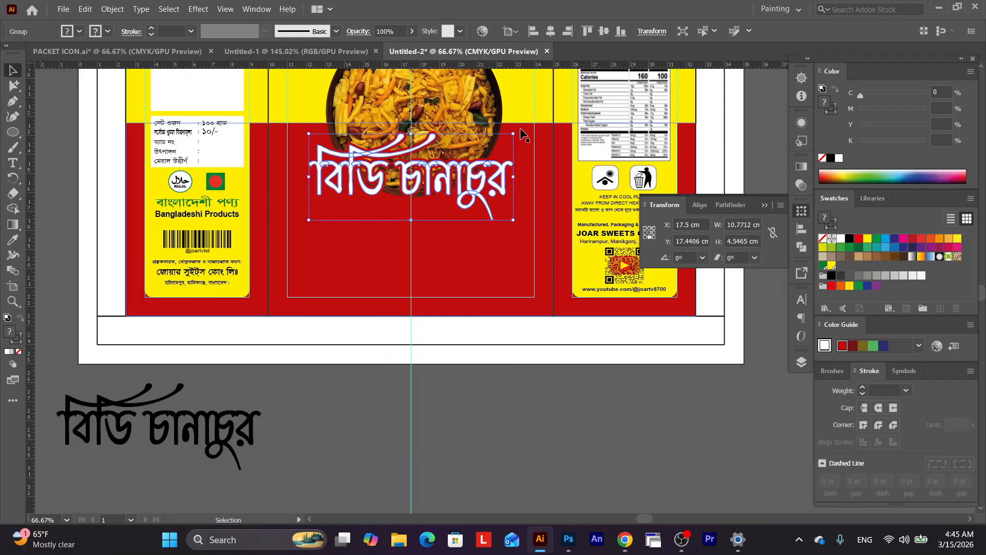
# Tilt the title group upward by about 15.2° and reposition it across the lower half of the bowl.
pyautogui.moveTo(518, 131); pyautogui.dragTo(502, 95)
pyautogui.click(515, 415)
pyautogui.moveTo(460, 212); pyautogui.dragTo(493, 418)
pyautogui.moveTo(500, 351); pyautogui.dragTo(534, 333)
# Send the bowl image and the yellow background behind the red lower panel.
pyautogui.click(484, 262)
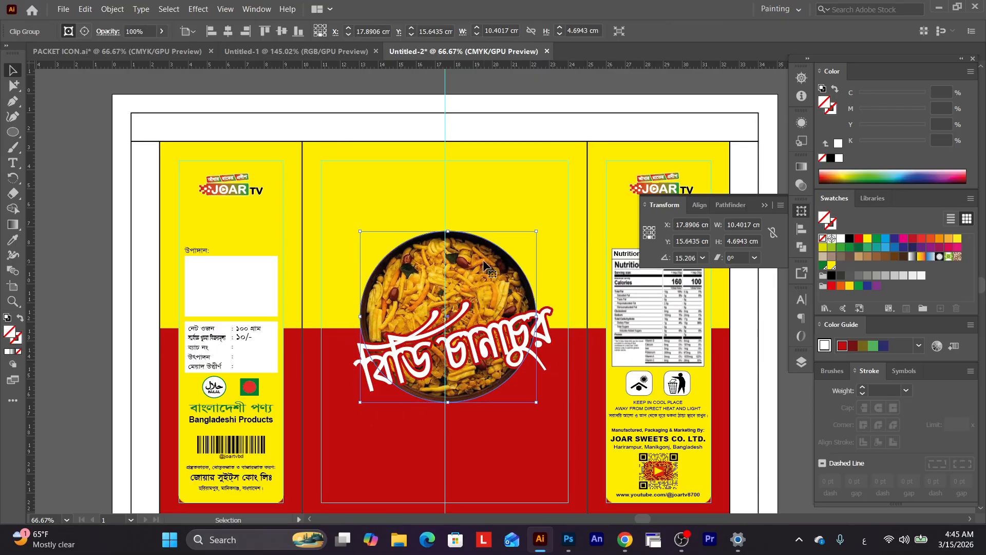
pyautogui.keyDown('shift'); pyautogui.click(470, 201); pyautogui.keyUp('shift')
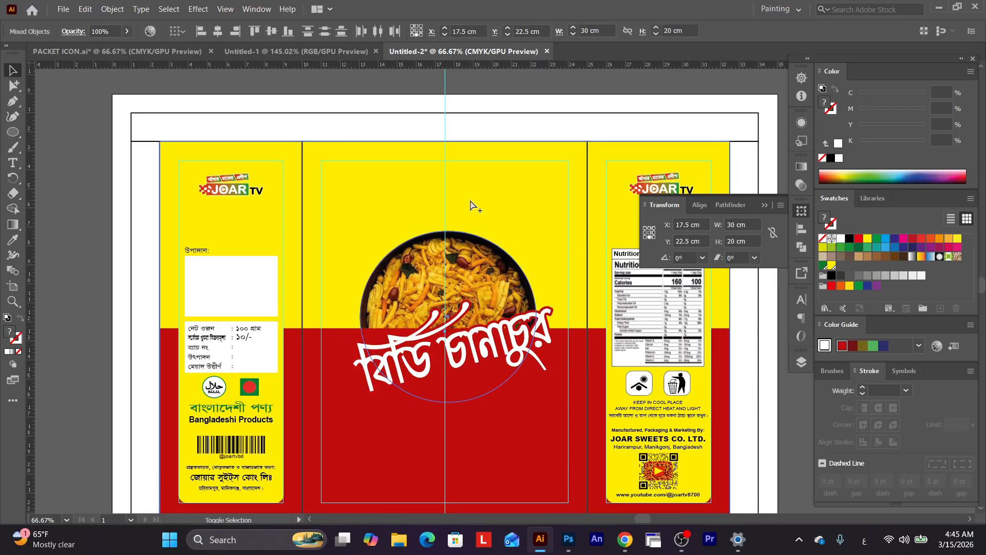
pyautogui.click(489, 106)
# Move the bowl image up along the centre guide and enlarge it slightly.
pyautogui.moveTo(477, 283); pyautogui.dragTo(473, 232)
pyautogui.moveTo(541, 199); pyautogui.dragTo(546, 186)
pyautogui.click(528, 210)
# Enlarge the tilted title group proportionally to about 11.6 cm wide.
pyautogui.click(505, 339)
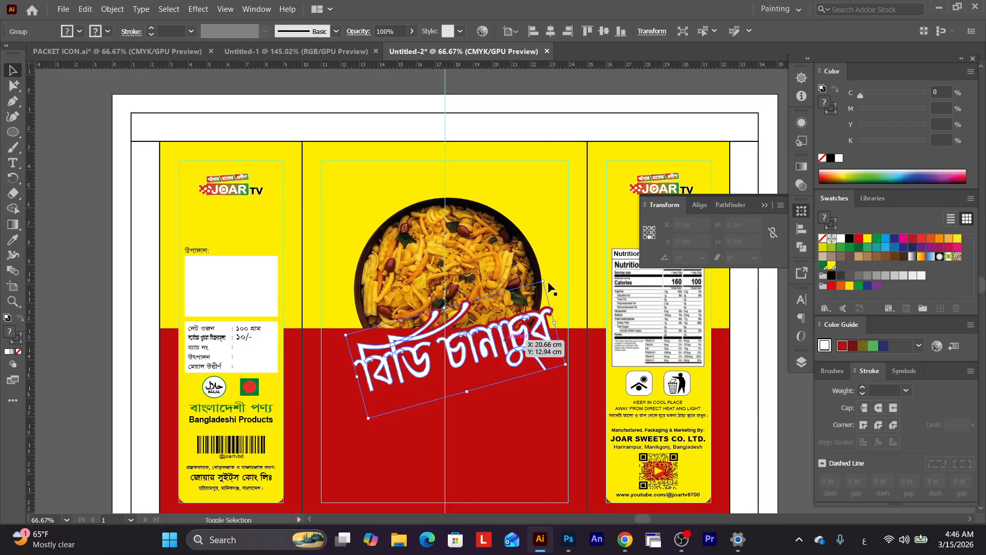
pyautogui.moveTo(543, 281); pyautogui.dragTo(552, 267)
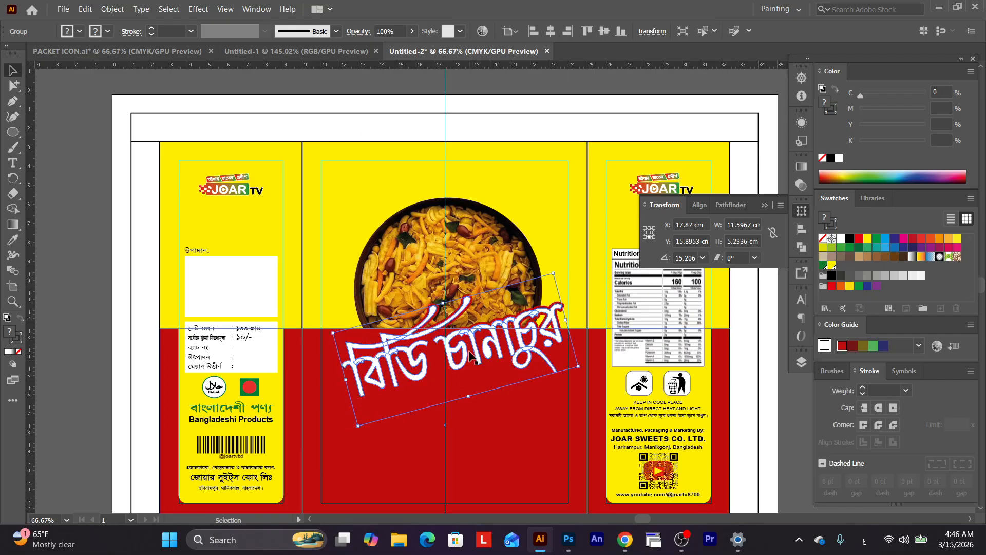
# Move the tilted title group slightly upward over the boundary between the bowl and the red panel.
pyautogui.moveTo(460, 351); pyautogui.dragTo(460, 347)
pyautogui.click(549, 113)
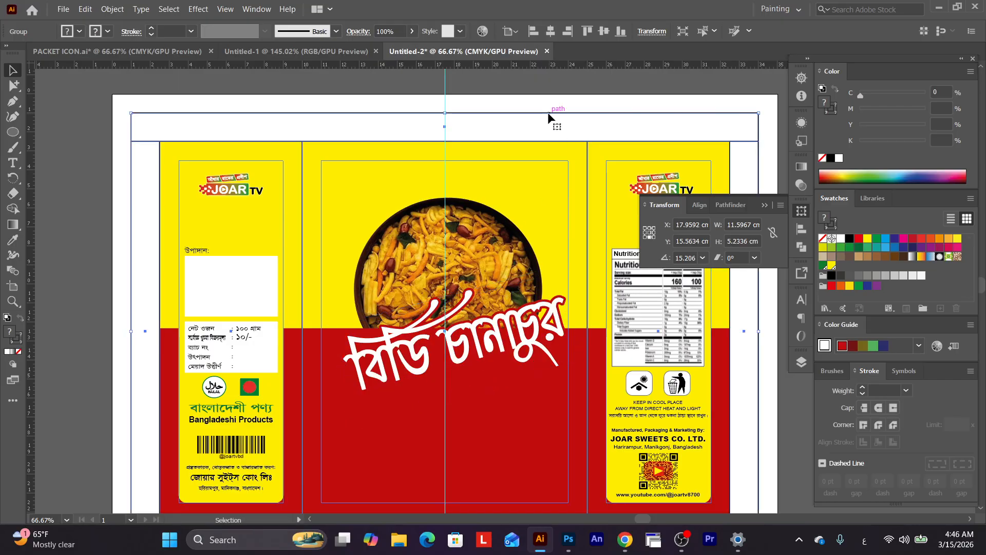
pyautogui.press('space')
pyautogui.moveTo(519, 410)
pyautogui.mouseDown()
pyautogui.moveTo(476, 301)
pyautogui.moveTo(491, 331)
pyautogui.mouseUp()
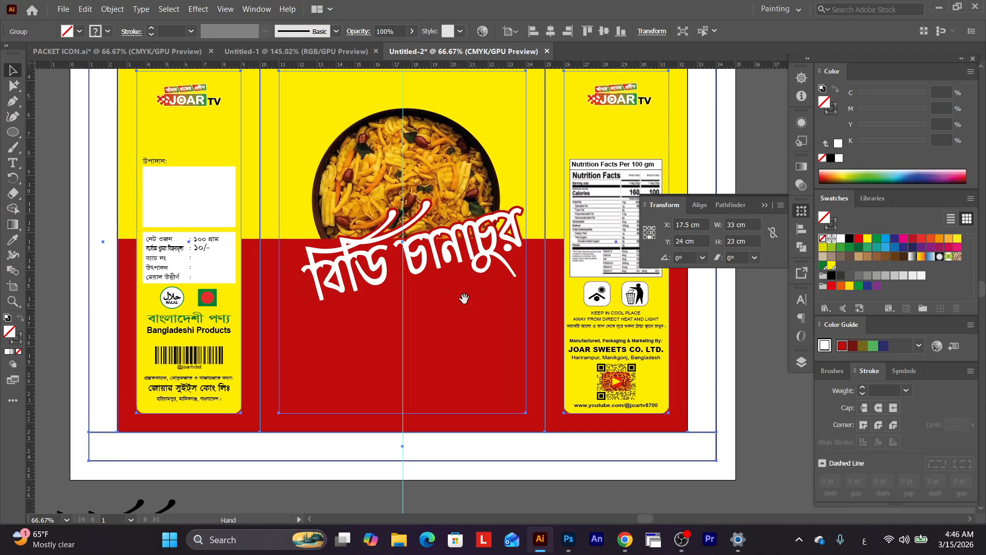
pyautogui.moveTo(464, 298)
pyautogui.mouseDown()
pyautogui.moveTo(488, 360)
pyautogui.moveTo(507, 344)
pyautogui.moveTo(497, 343)
pyautogui.mouseUp()
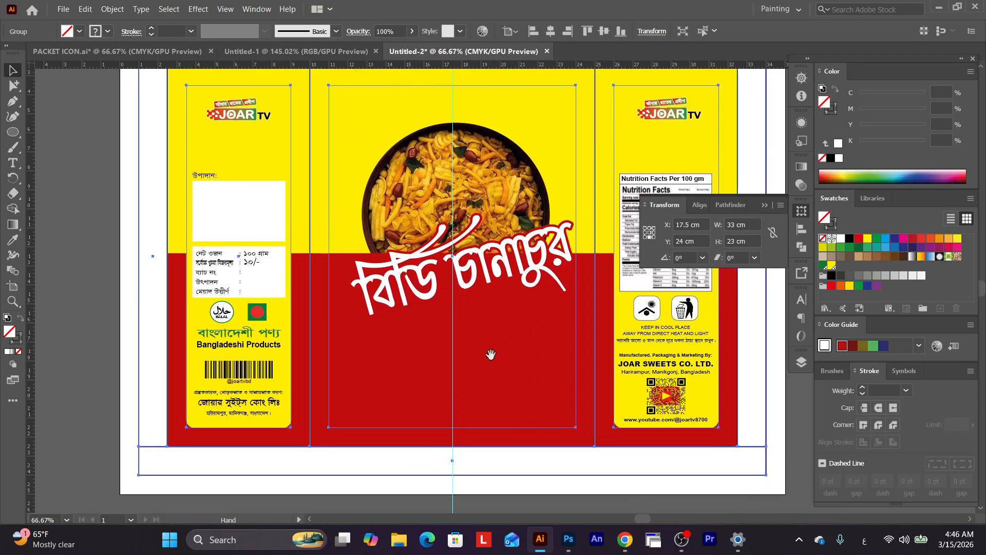
# Ungroup the title and increase the stroke weight of its red outline shape to 15 pt.
pyautogui.click(537, 254)
pyautogui.rightClick(531, 249)
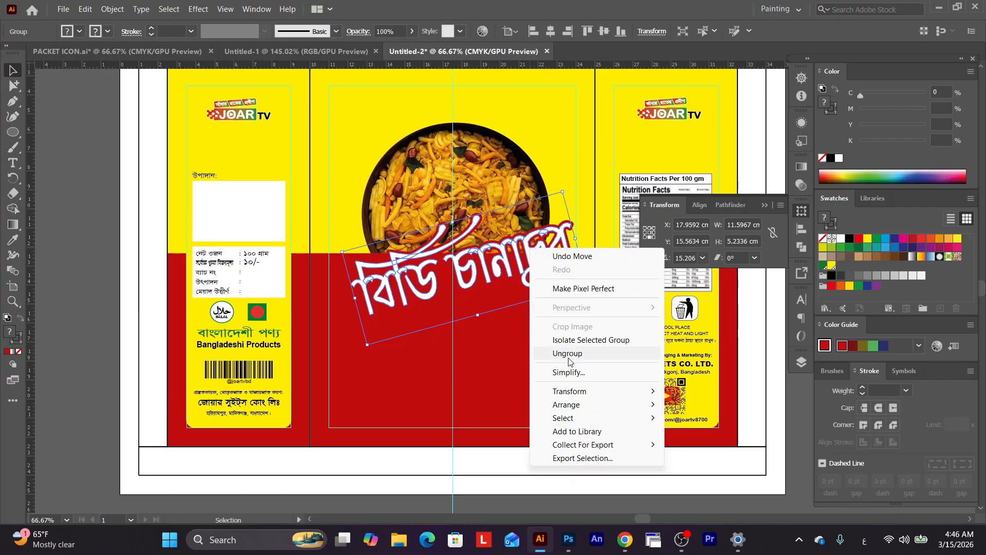
pyautogui.click(572, 256)
pyautogui.click(464, 271)
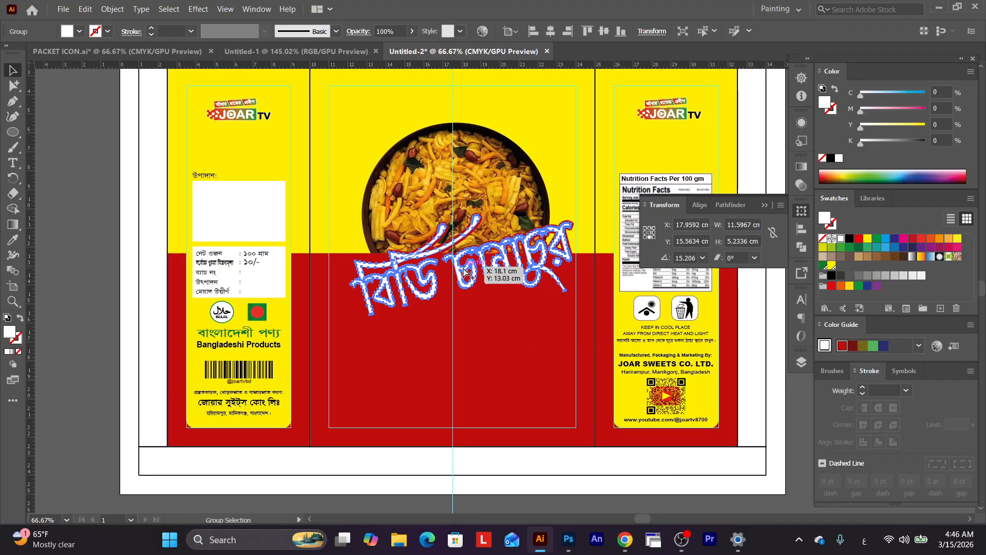
pyautogui.click(864, 387)
pyautogui.click(864, 387)
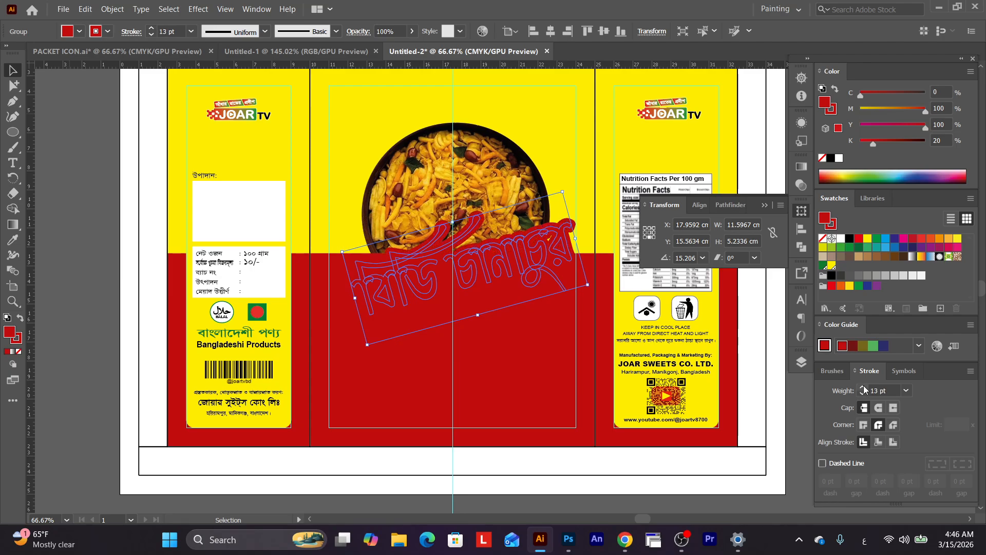
pyautogui.click(864, 387)
pyautogui.click(864, 387)
pyautogui.click(586, 493)
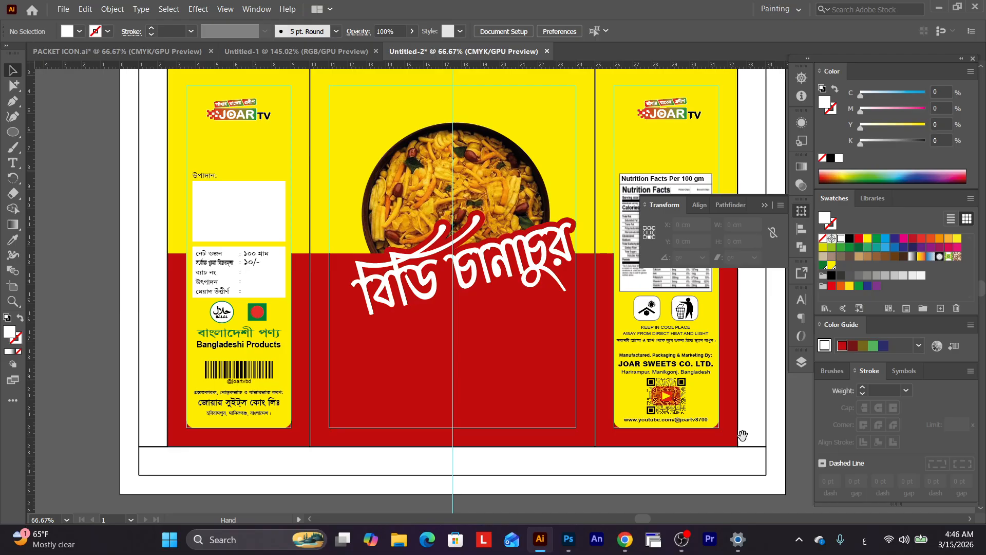
pyautogui.moveTo(533, 414); pyautogui.dragTo(499, 400)
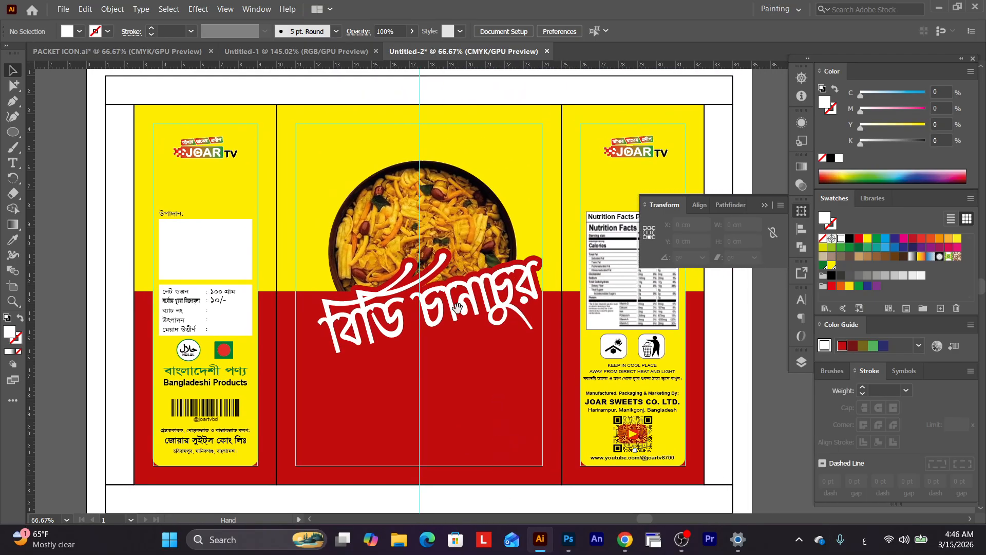
pyautogui.moveTo(458, 308); pyautogui.dragTo(465, 309)
pyautogui.click(489, 298)
pyautogui.press('Delete')
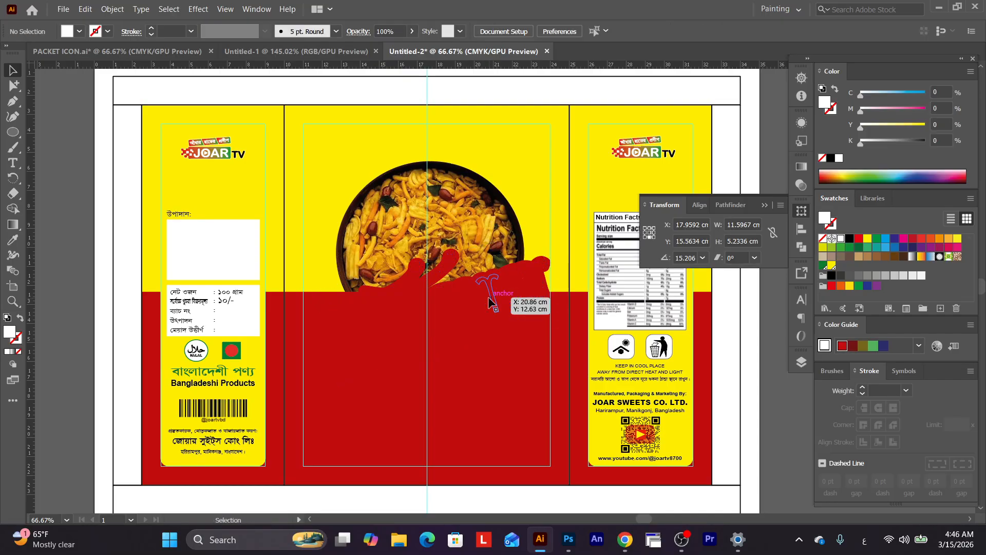
pyautogui.hotkey('ctrl', 'z')
pyautogui.hotkey('ctrl', 'shift', 'z')
pyautogui.hotkey('ctrl', 'z')
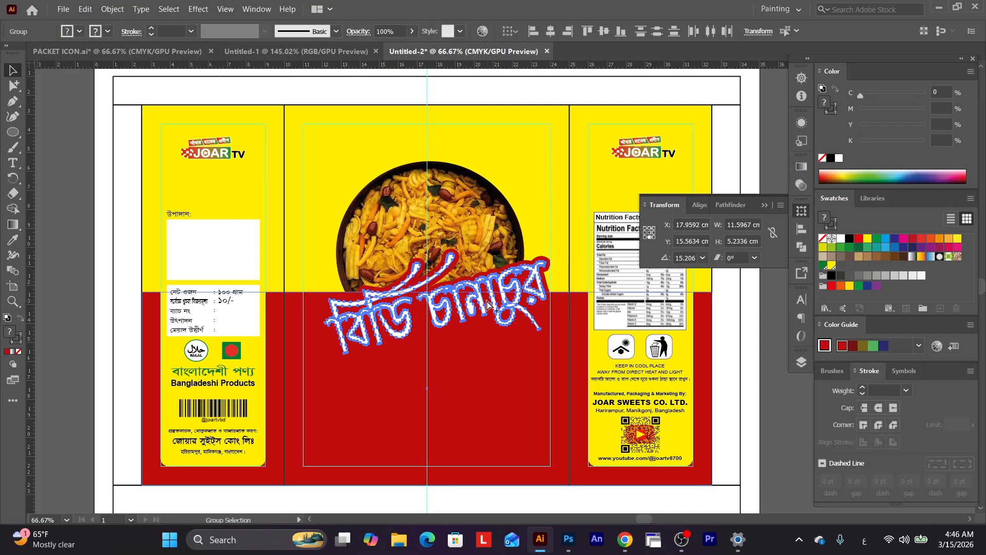
# Group the white lettering with its red outline and shift the title left to about X 17.34 cm, near the centre guide.
pyautogui.moveTo(486, 288); pyautogui.dragTo(476, 292)
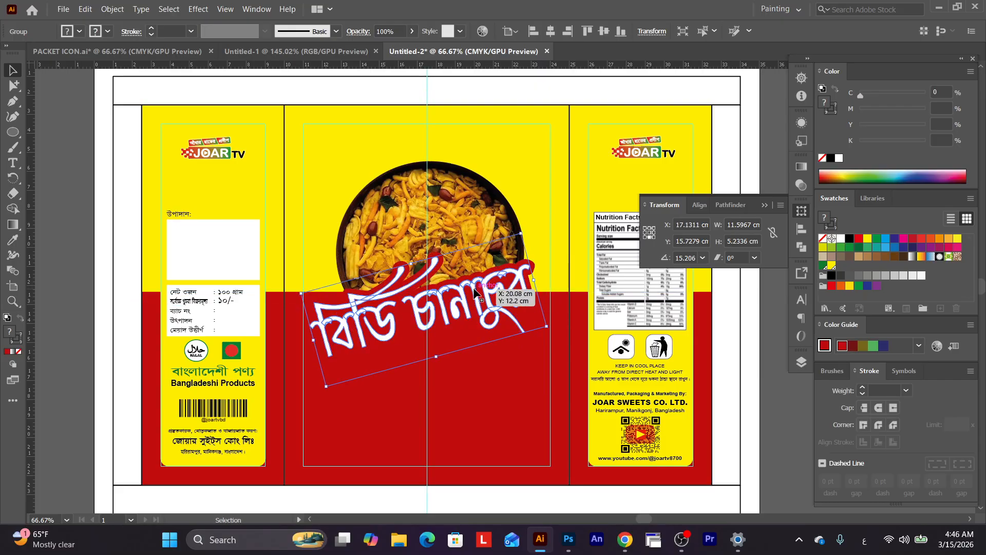
pyautogui.press('Right')
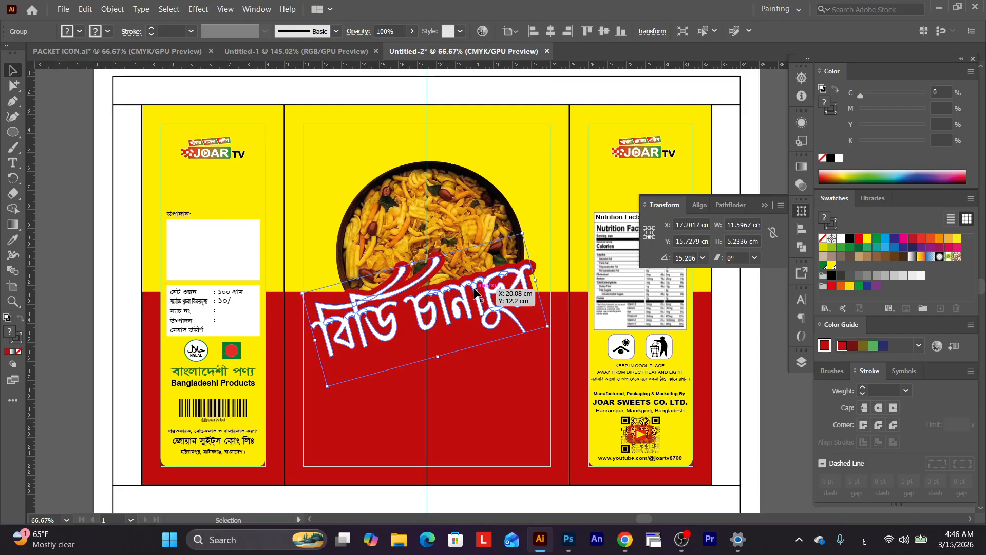
pyautogui.press('Right')
pyautogui.press('Right')
pyautogui.press('Right')
pyautogui.press('Right')
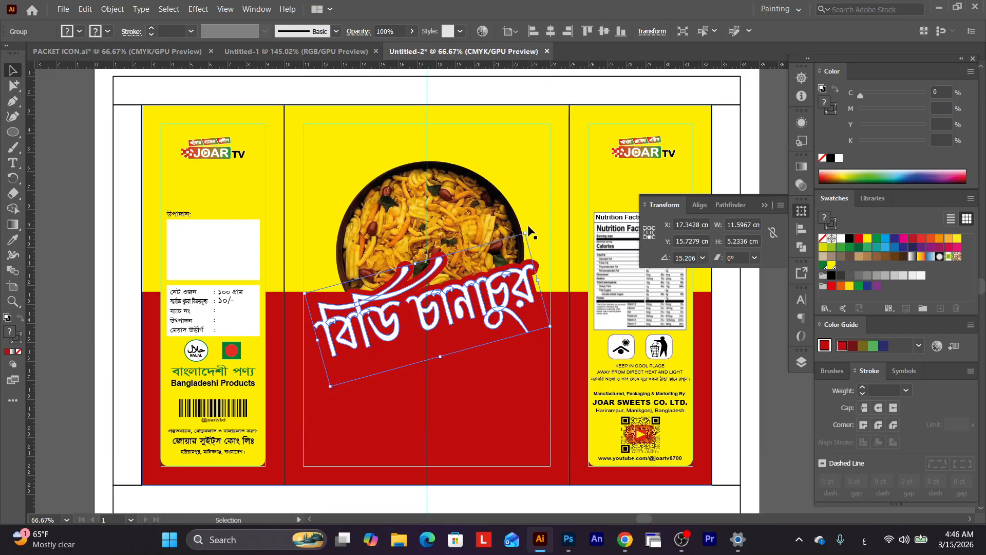
# Reduce the title group's tilt to about 9.9° and reposition it slightly higher across the lower edge of the bowl.
pyautogui.moveTo(530, 227); pyautogui.dragTo(540, 238)
pyautogui.moveTo(503, 284); pyautogui.dragTo(528, 273)
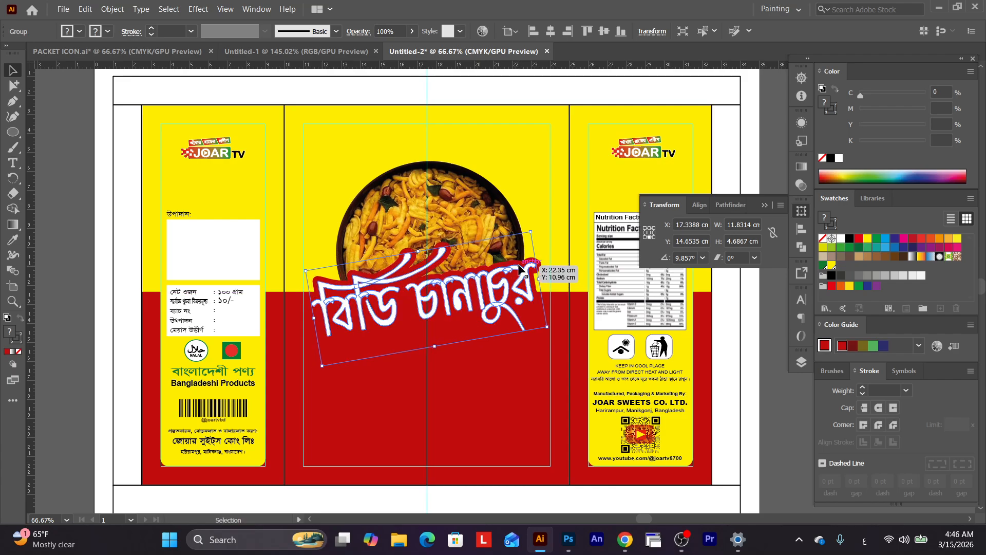
pyautogui.click(522, 79)
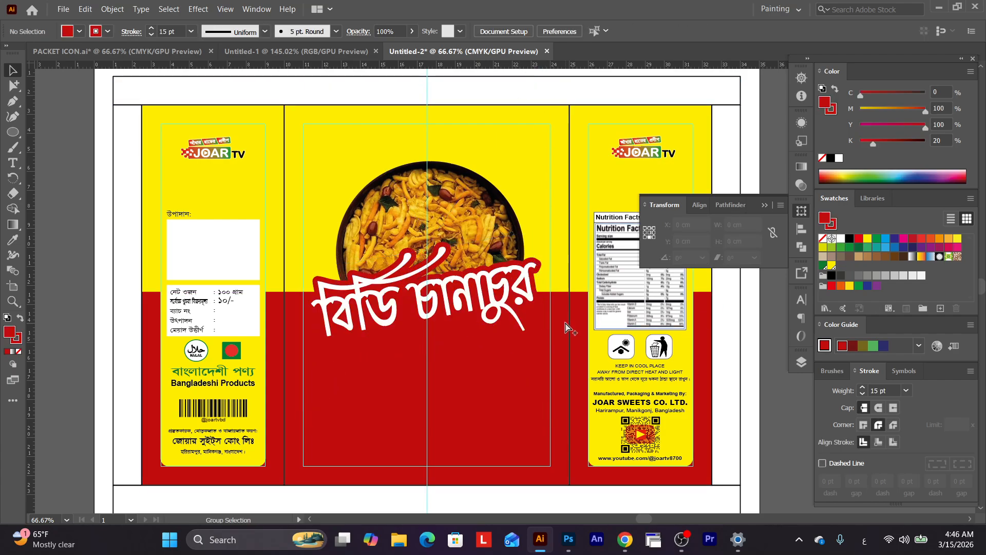
# Add a point text line reading "মচমচে ও সুস্ভাদু" on the red area below the title.
pyautogui.moveTo(506, 345); pyautogui.dragTo(492, 308)
pyautogui.moveTo(468, 342); pyautogui.dragTo(470, 315)
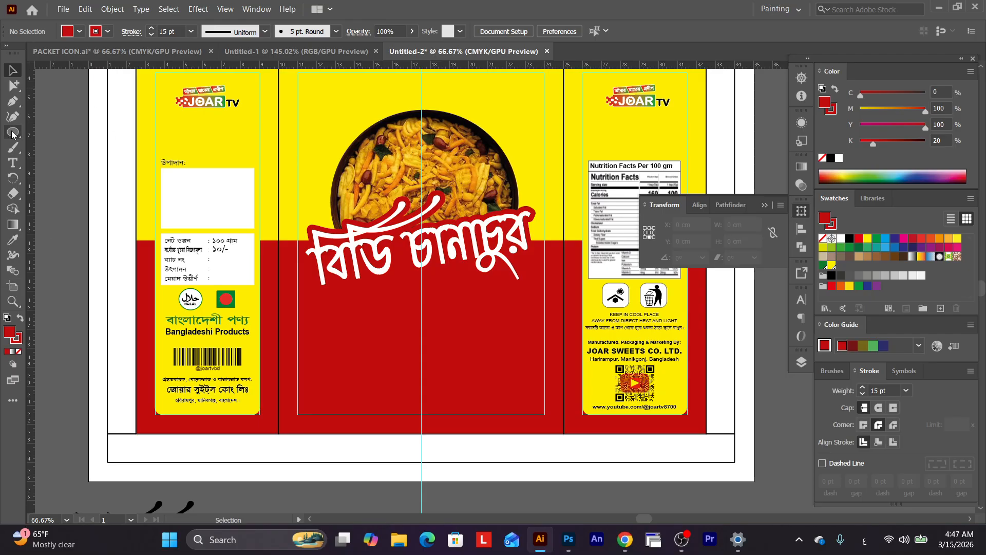
pyautogui.click(13, 163)
pyautogui.scroll(-1, 488, 362)
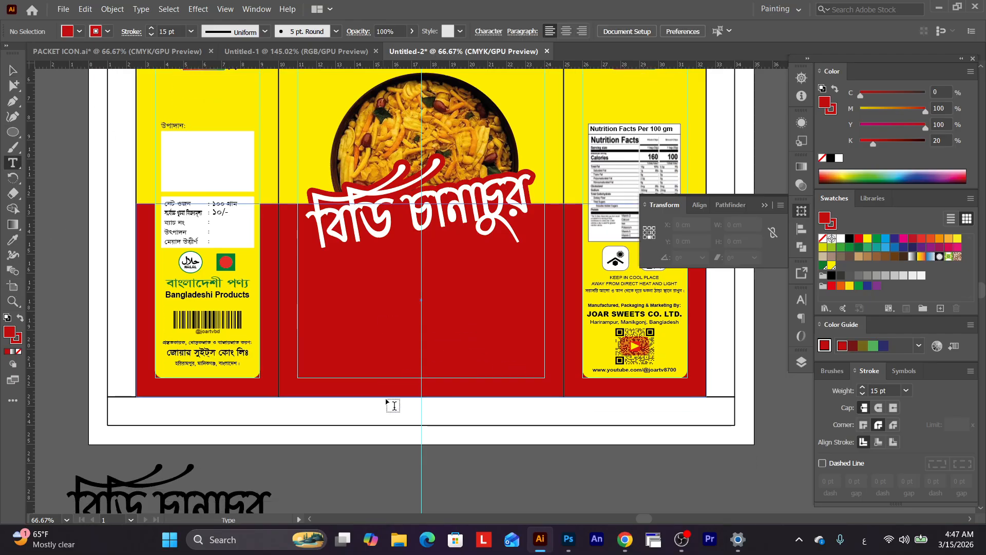
pyautogui.click(358, 322)
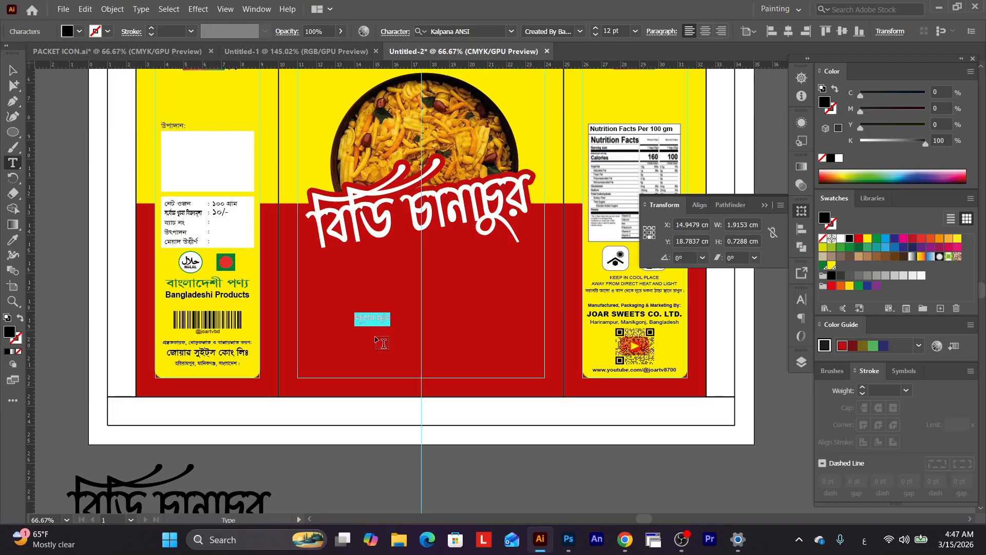
pyautogui.press('BackSpace')
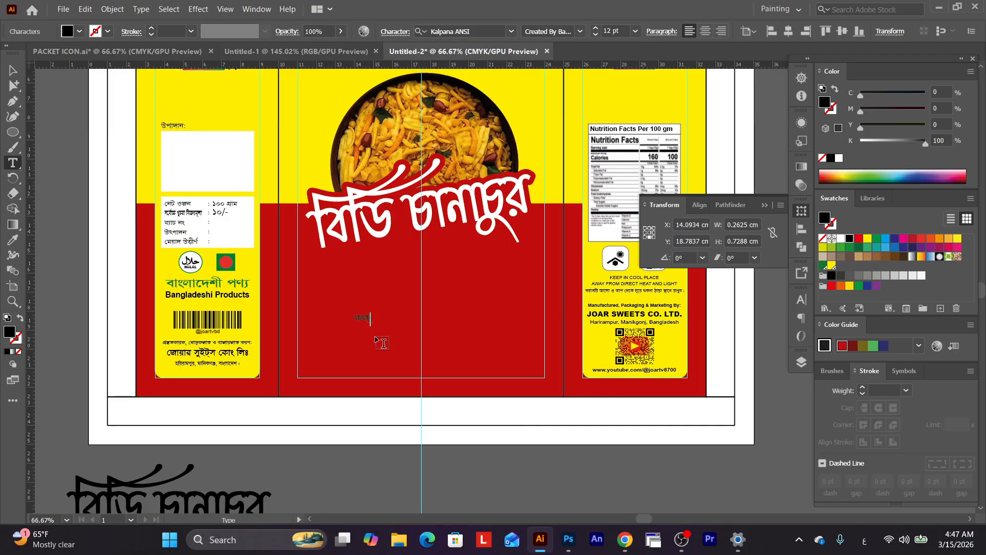
pyautogui.write('সুস্বাদু')
pyautogui.press('Escape')
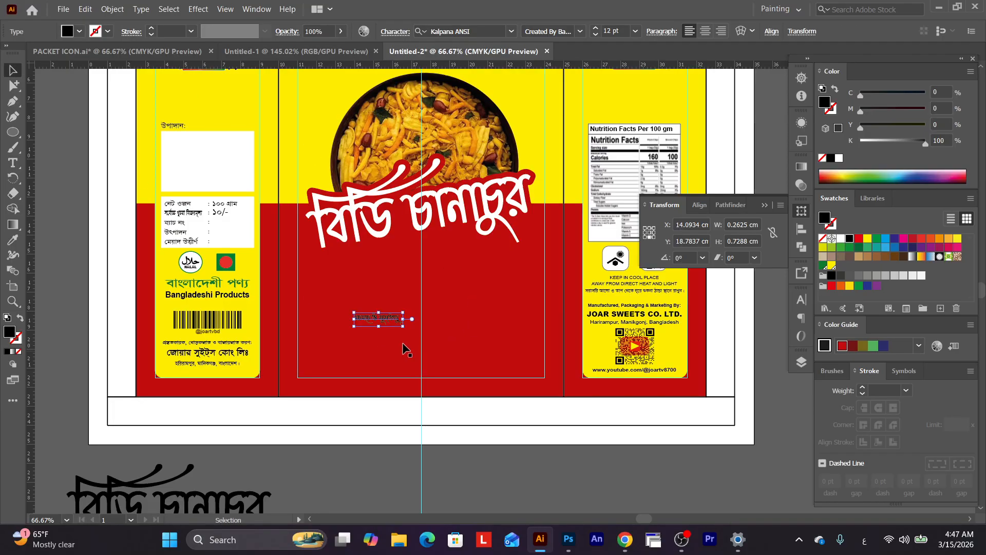
# Enlarge the tagline to about 39.7 pt beneath the title and set its font to Li Abu J M Akkash ANSI V1.
pyautogui.moveTo(404, 313); pyautogui.dragTo(462, 284)
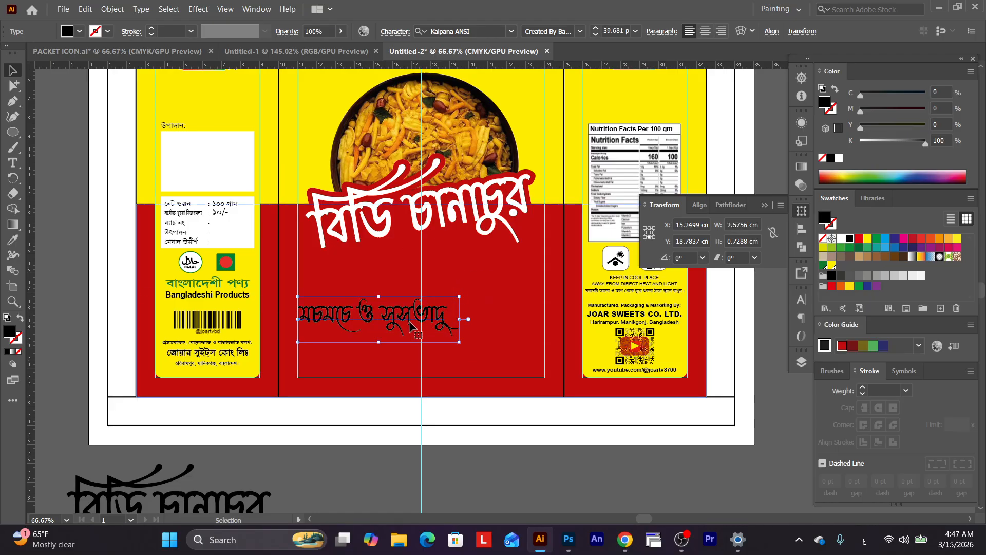
pyautogui.moveTo(412, 325); pyautogui.dragTo(438, 306)
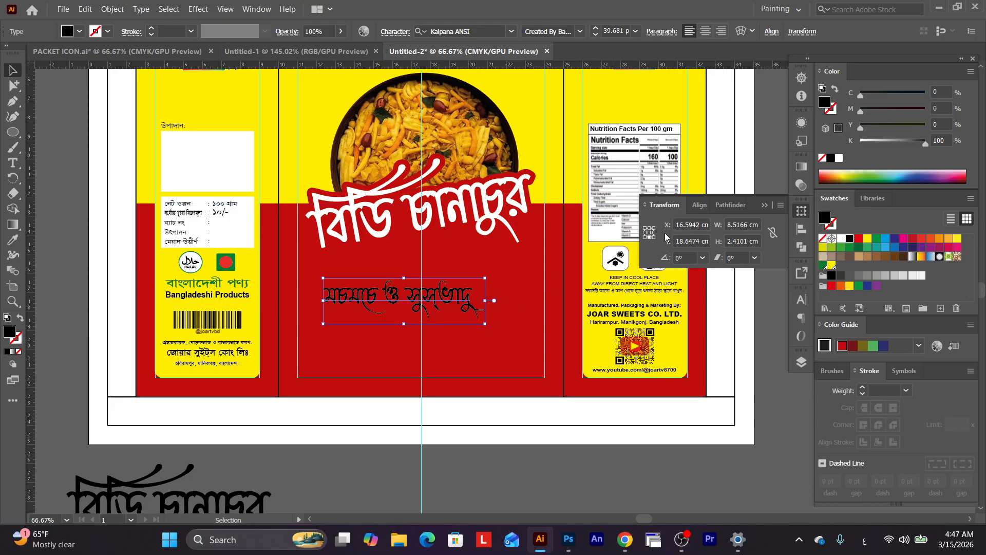
pyautogui.click(801, 300)
pyautogui.click(778, 312)
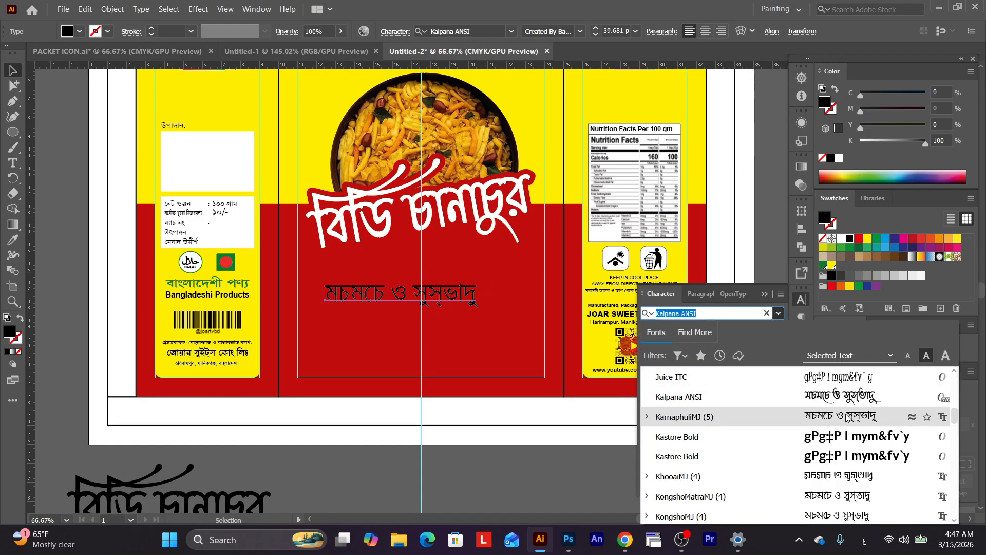
pyautogui.scroll(-5, 847, 416)
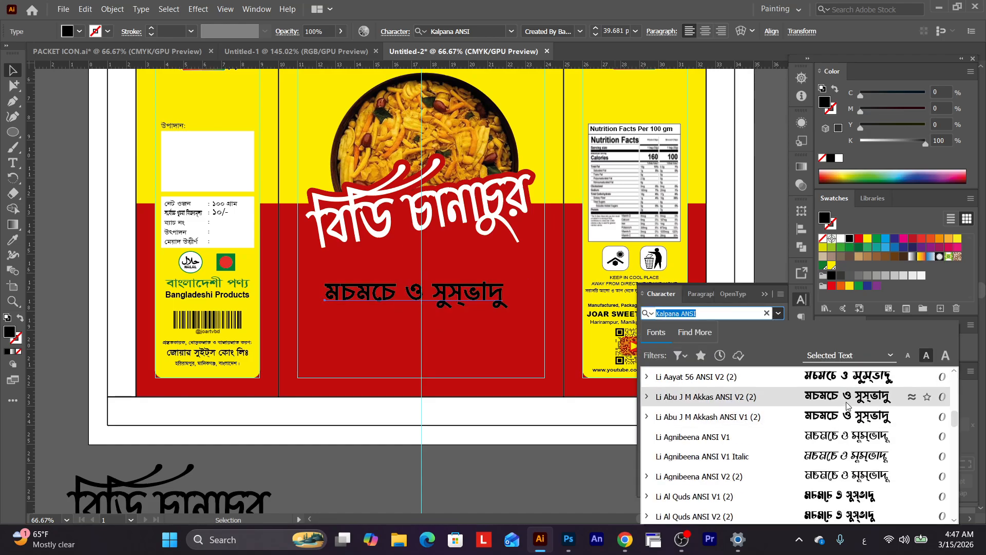
pyautogui.click(853, 417)
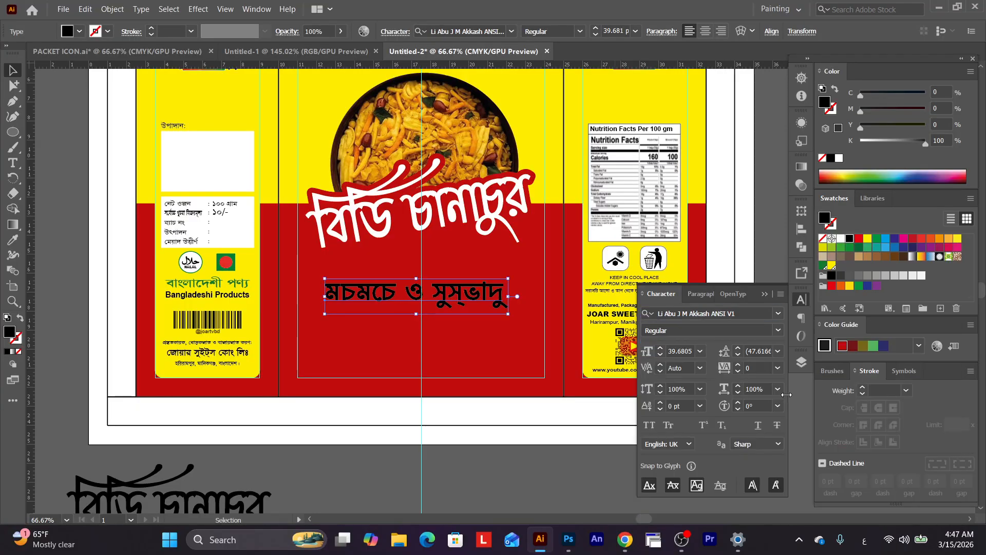
# Correct the tagline's last word so the line reads "মচমচে ও সুস্বাদু".
pyautogui.click(10, 166)
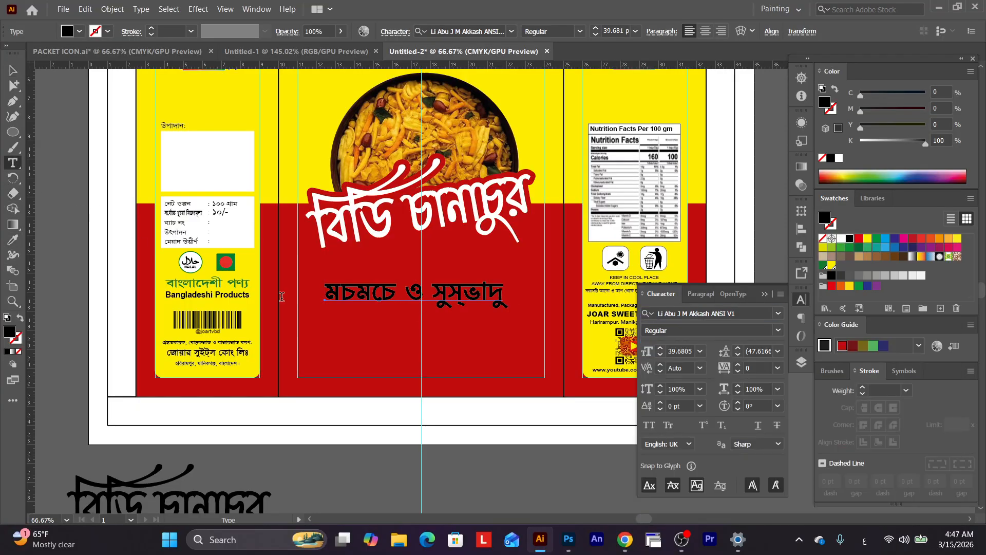
pyautogui.moveTo(434, 296); pyautogui.dragTo(533, 297)
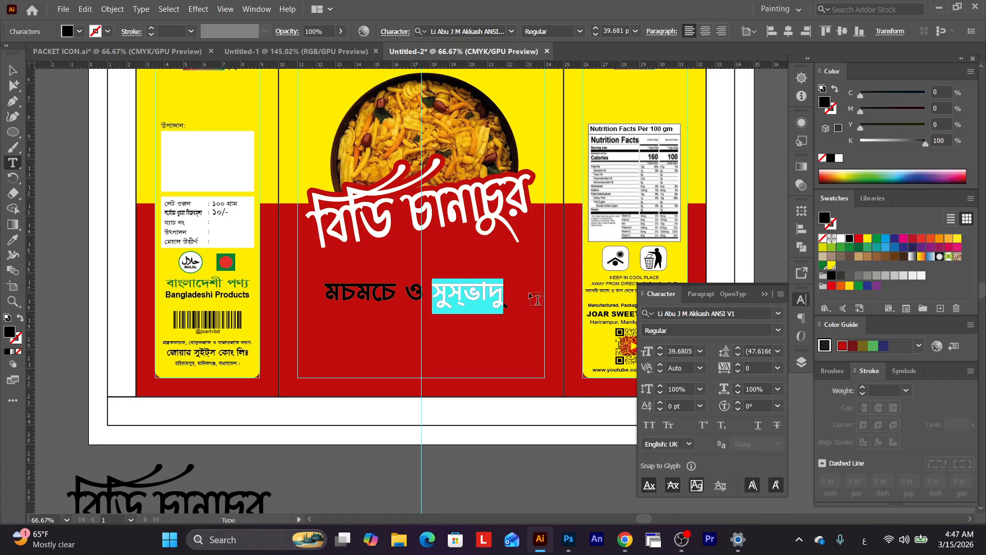
pyautogui.write('স')
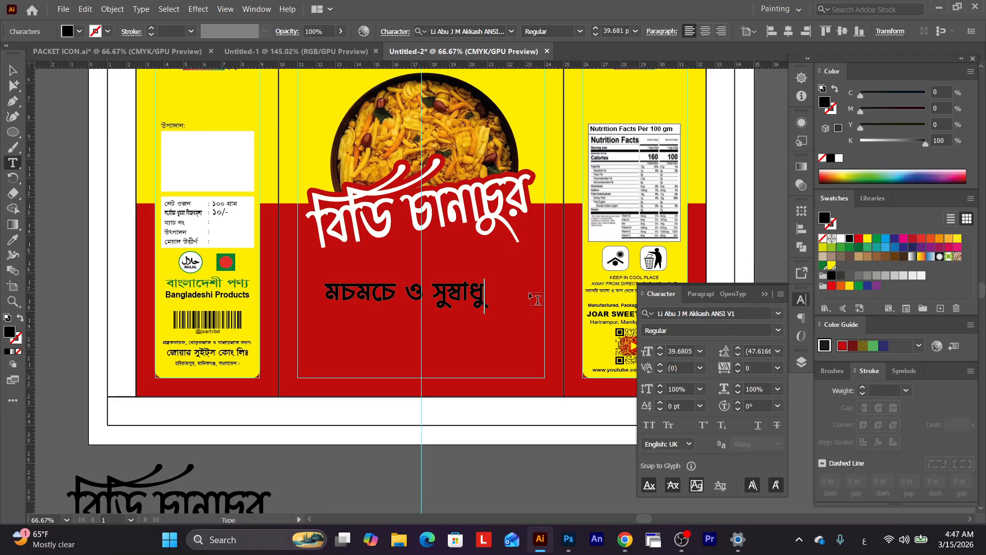
pyautogui.press('BackSpace')
pyautogui.press('BackSpace')
pyautogui.write('দ')
pyautogui.click(13, 70)
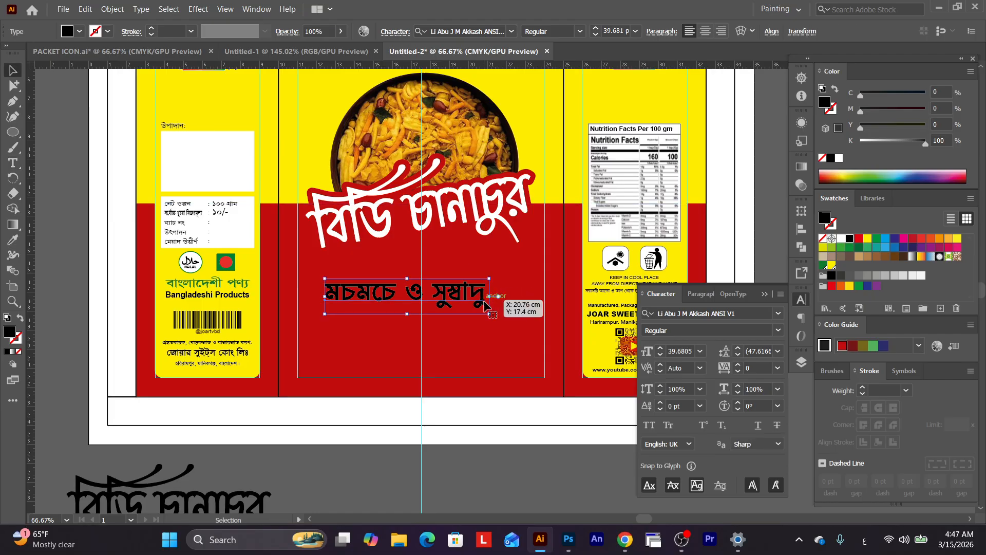
# Reduce the tagline to about 26.8 pt and place it just under the right half of the title.
pyautogui.moveTo(463, 285); pyautogui.dragTo(487, 253)
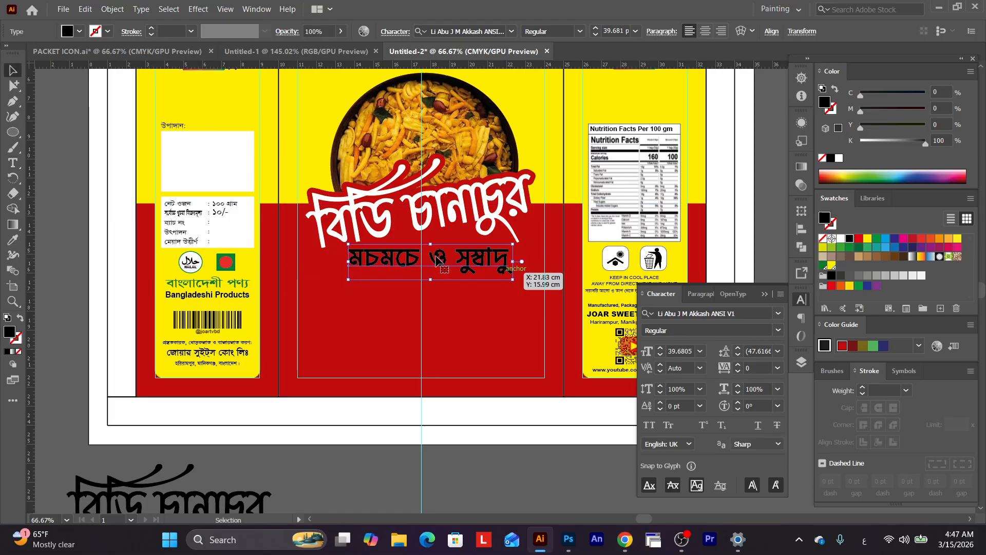
pyautogui.moveTo(349, 246); pyautogui.dragTo(380, 252)
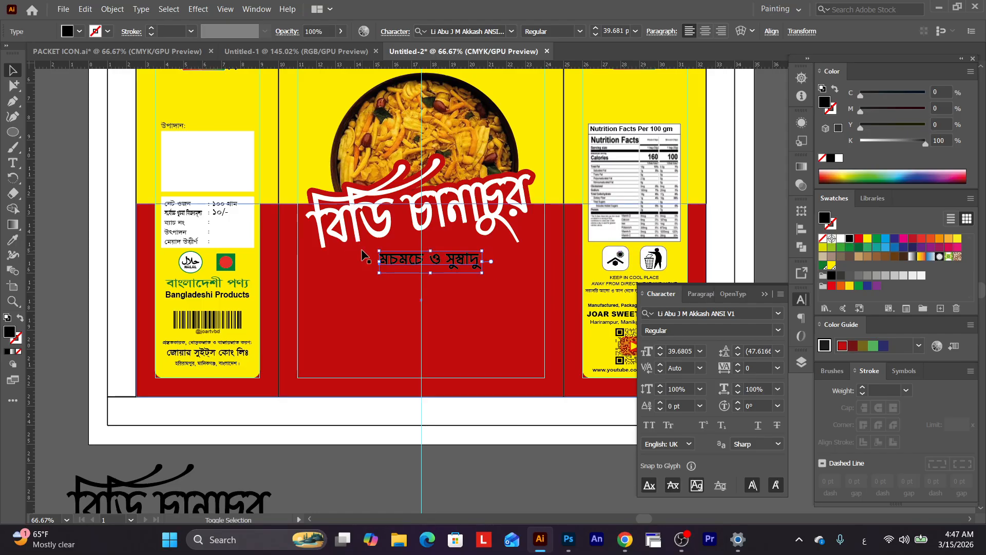
pyautogui.moveTo(484, 252); pyautogui.dragTo(505, 254)
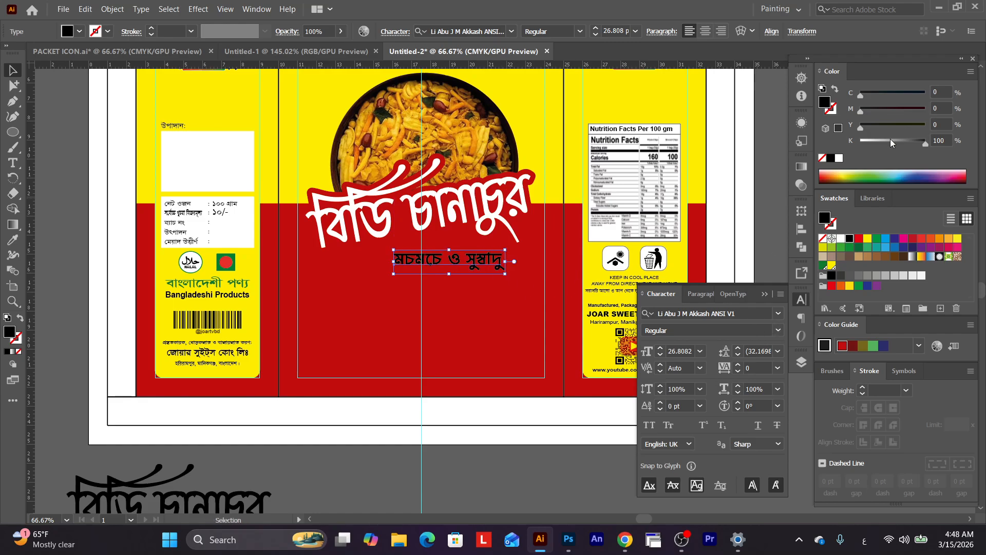
# Fill the tagline with pure yellow (Y 100%) and enlarge it slightly to about 29 pt.
pyautogui.moveTo(890, 139); pyautogui.dragTo(861, 140)
pyautogui.click(868, 239)
pyautogui.click(529, 468)
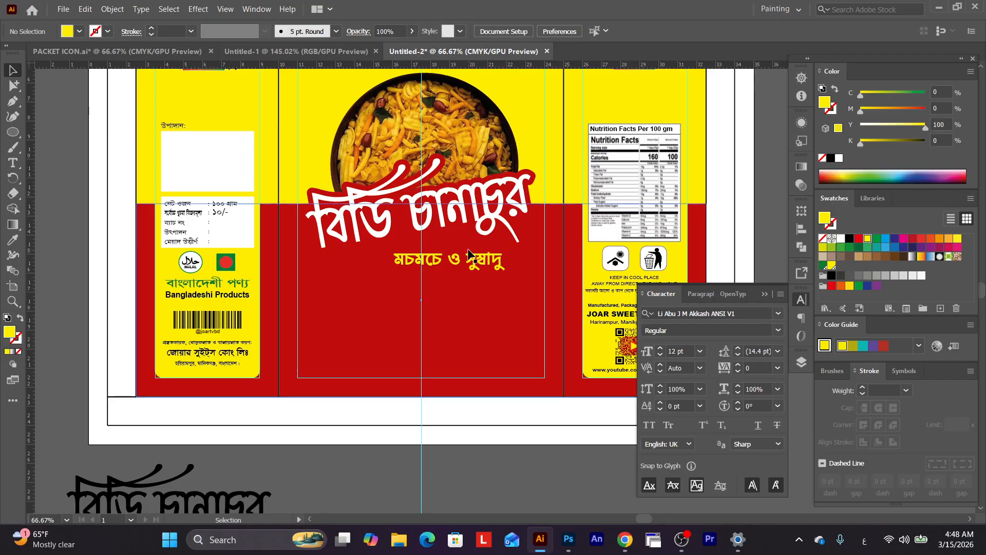
pyautogui.click(469, 253)
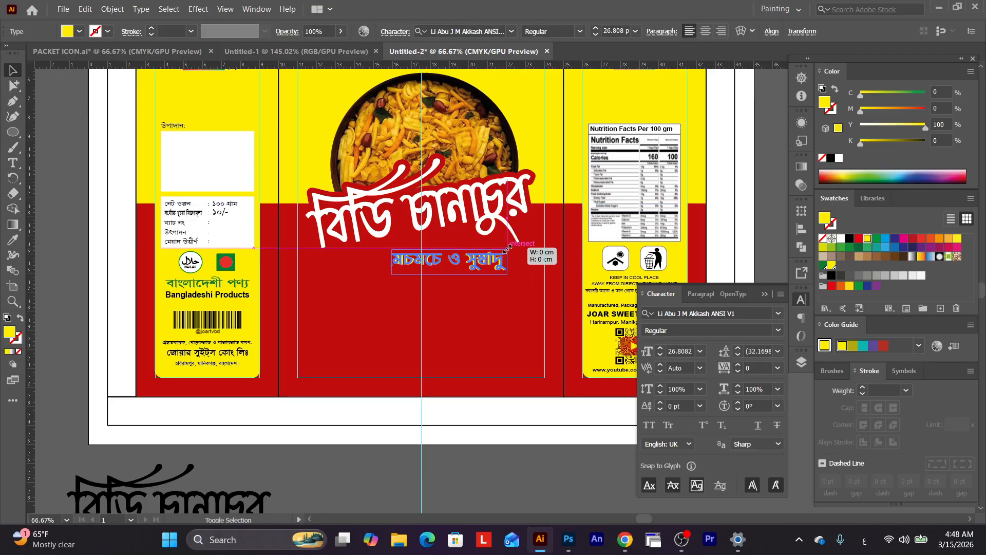
pyautogui.moveTo(508, 249); pyautogui.dragTo(512, 247)
pyautogui.click(505, 461)
# Duplicate the tagline near the front panel's lower edge and retype the copy as "নিট ওজনঃ ৪০০ গ্রাম".
pyautogui.moveTo(455, 326); pyautogui.dragTo(441, 286)
pyautogui.moveTo(461, 223); pyautogui.dragTo(403, 328)
pyautogui.press('t')
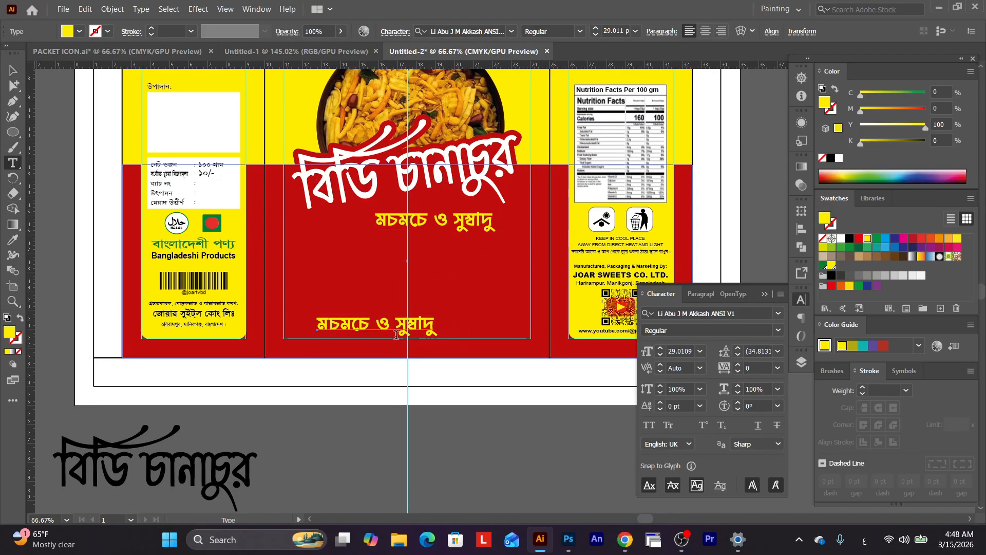
pyautogui.click(396, 335)
pyautogui.hotkey('ctrl', 'a')
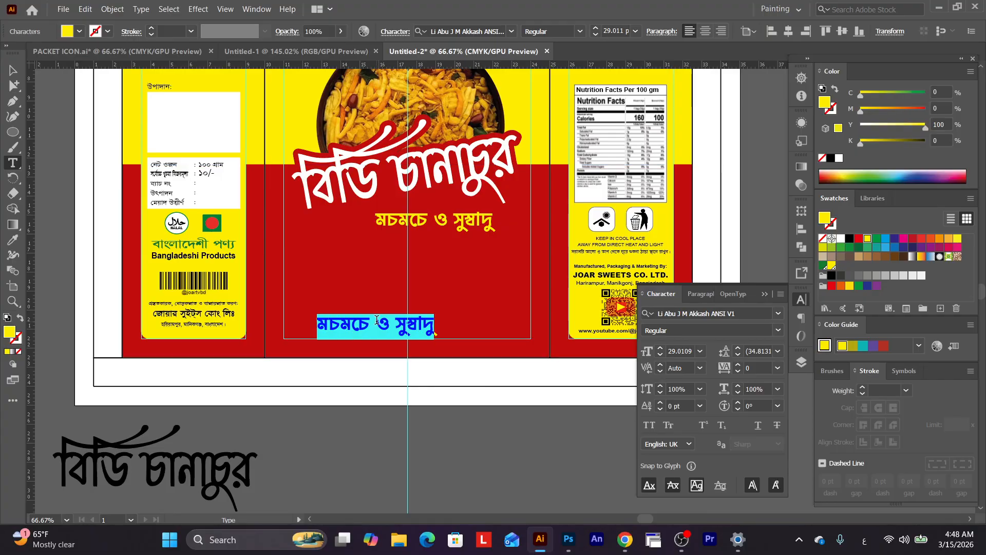
pyautogui.write('fনট')
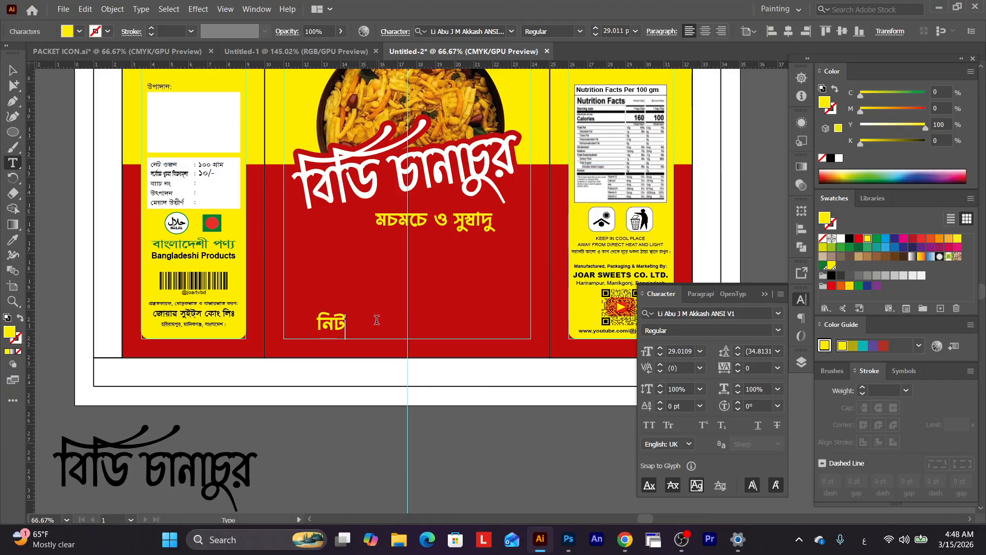
pyautogui.write(' ওজন')
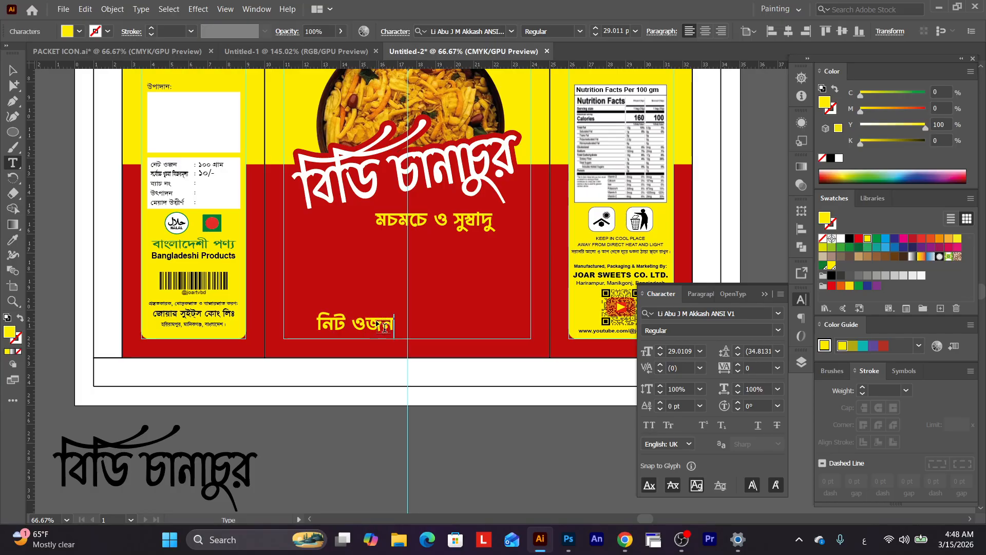
pyautogui.write('ঃ ৪০০ গ্রাম')
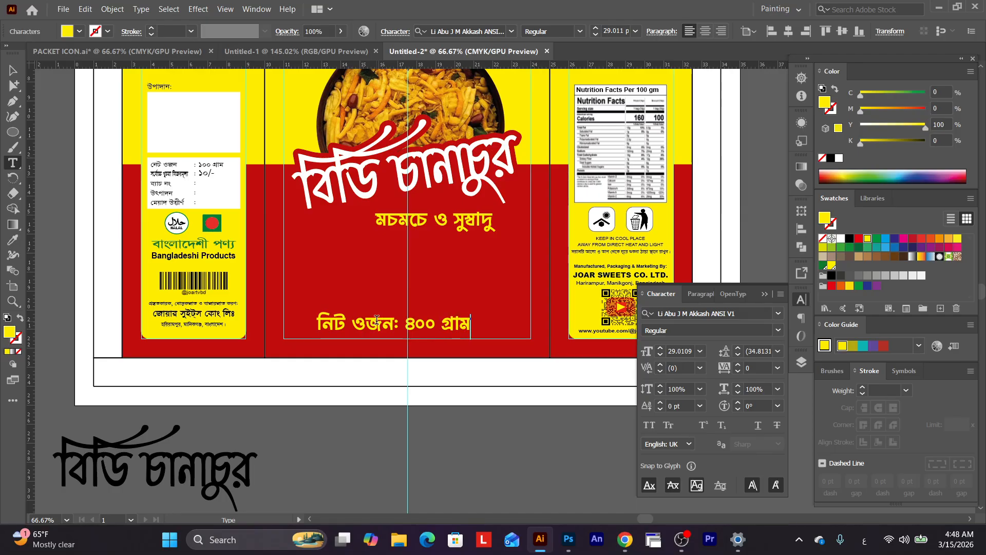
pyautogui.scroll(1, 376, 320)
# Reduce the net weight text to about 15 pt at the front panel's lower centre and fill it with black.
pyautogui.click(13, 70)
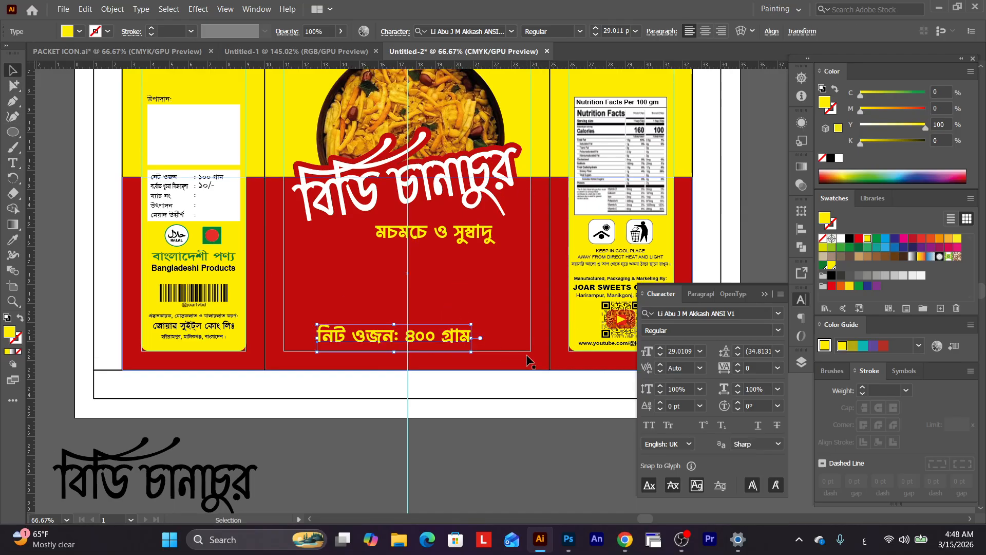
pyautogui.hotkey('ctrl', 'space')
pyautogui.click(504, 330)
pyautogui.moveTo(453, 282); pyautogui.dragTo(399, 300)
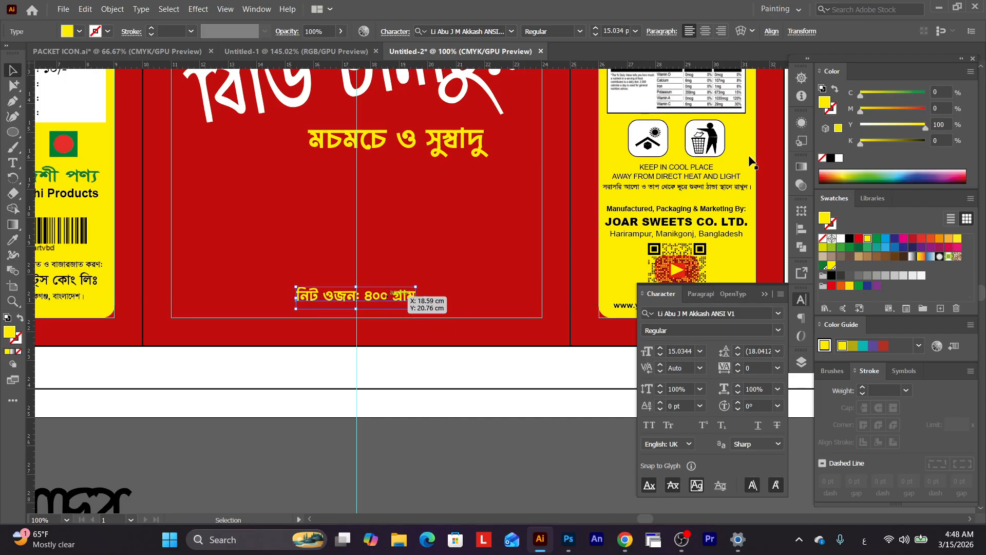
pyautogui.click(838, 159)
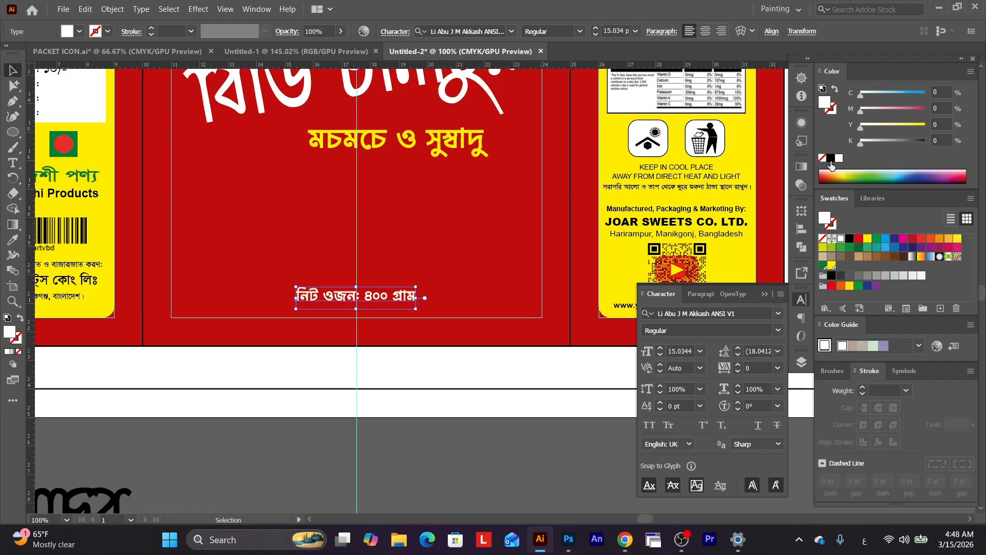
pyautogui.click(831, 158)
pyautogui.click(500, 423)
pyautogui.scroll(1, 514, 421)
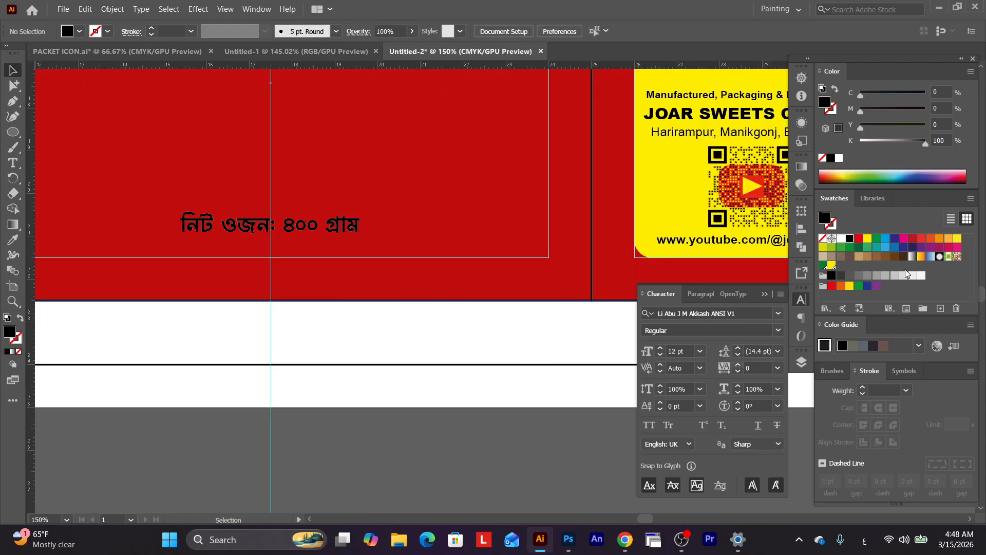
# Draw a rectangle about 5.4 cm wide over the net weight text, fully round its corners and fill it with white.
pyautogui.click(13, 135)
pyautogui.rightClick(13, 136)
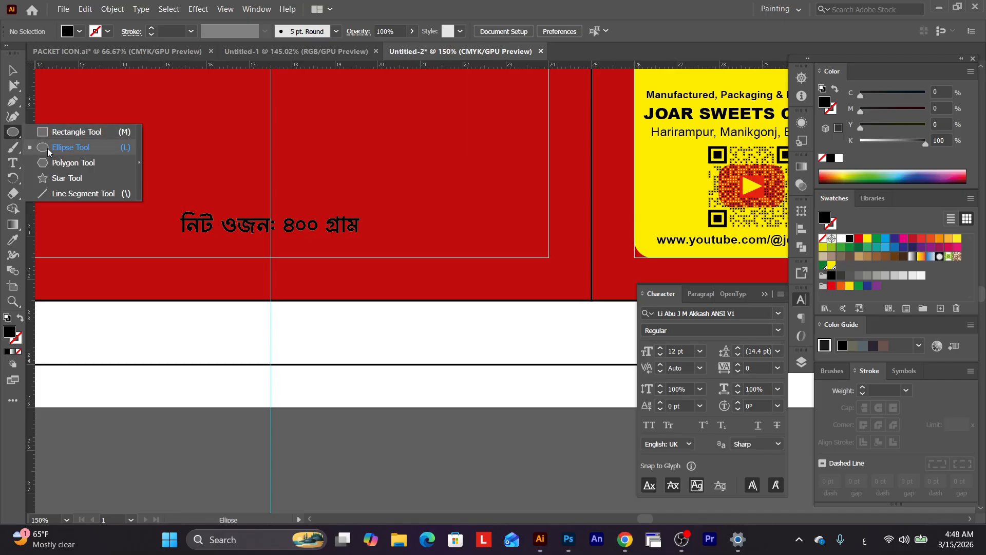
pyautogui.click(61, 132)
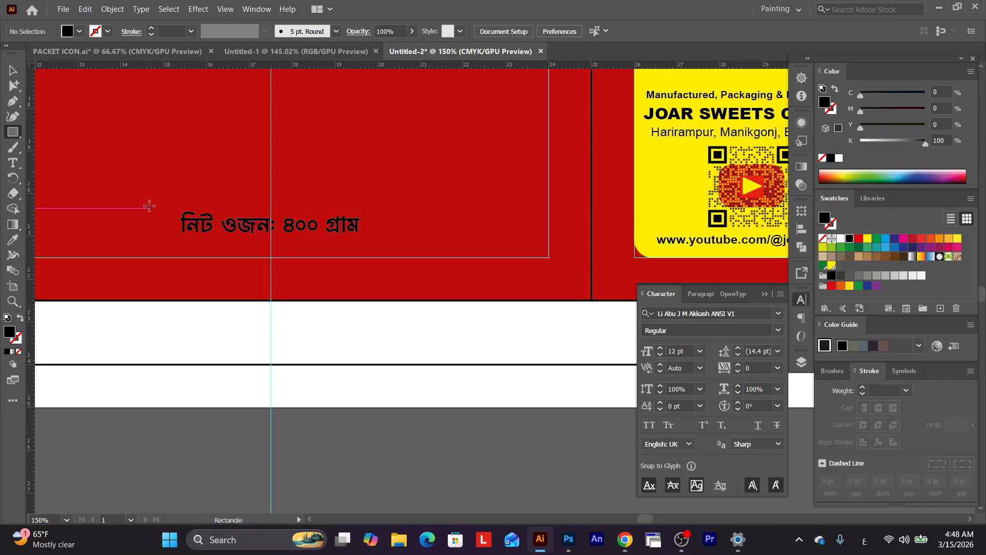
pyautogui.moveTo(150, 206); pyautogui.dragTo(381, 243)
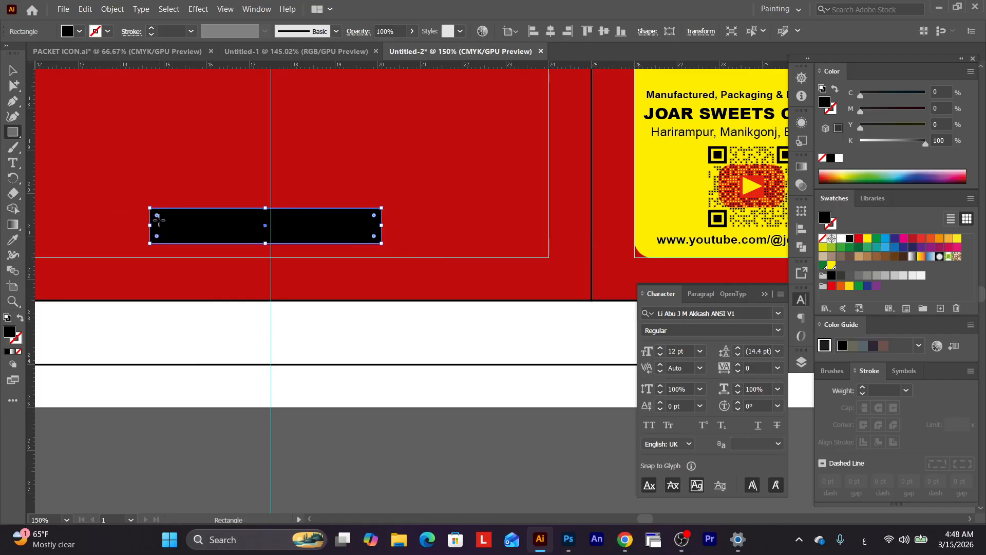
pyautogui.moveTo(157, 215); pyautogui.dragTo(163, 220)
pyautogui.moveTo(174, 224); pyautogui.dragTo(174, 225)
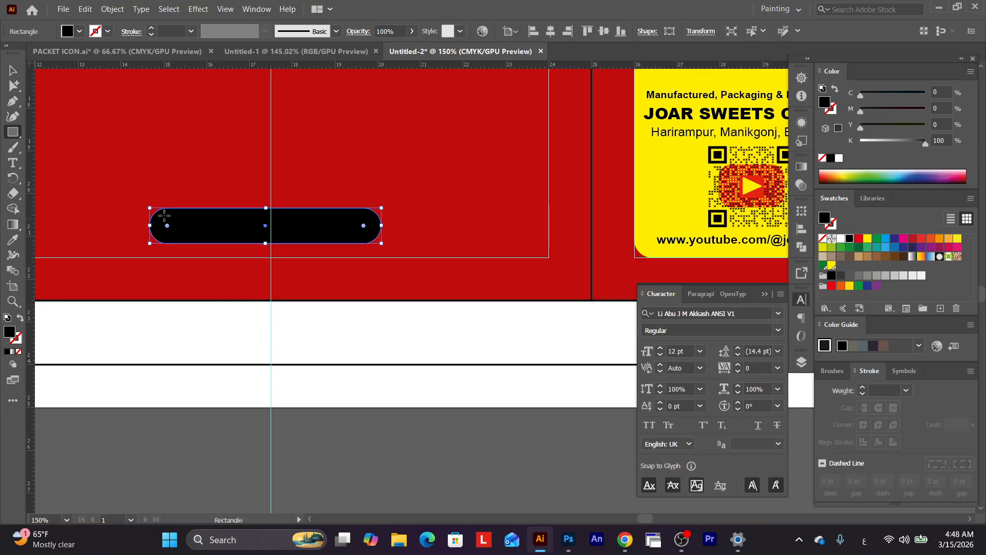
pyautogui.click(14, 71)
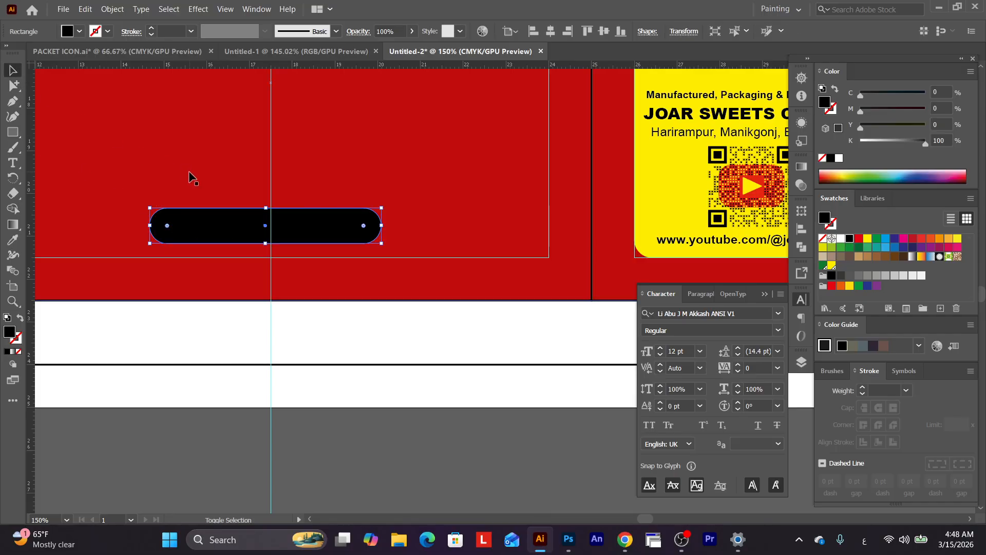
pyautogui.click(839, 158)
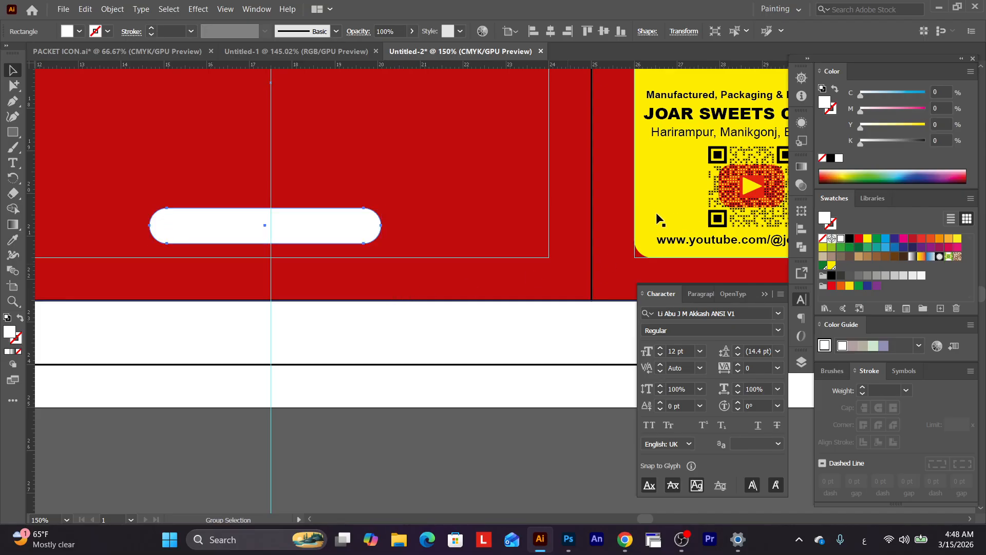
# Place the rounded rectangle behind the net weight text and align the two on their horizontal centres.
pyautogui.hotkey('ctrl', 'x')
pyautogui.click(350, 230)
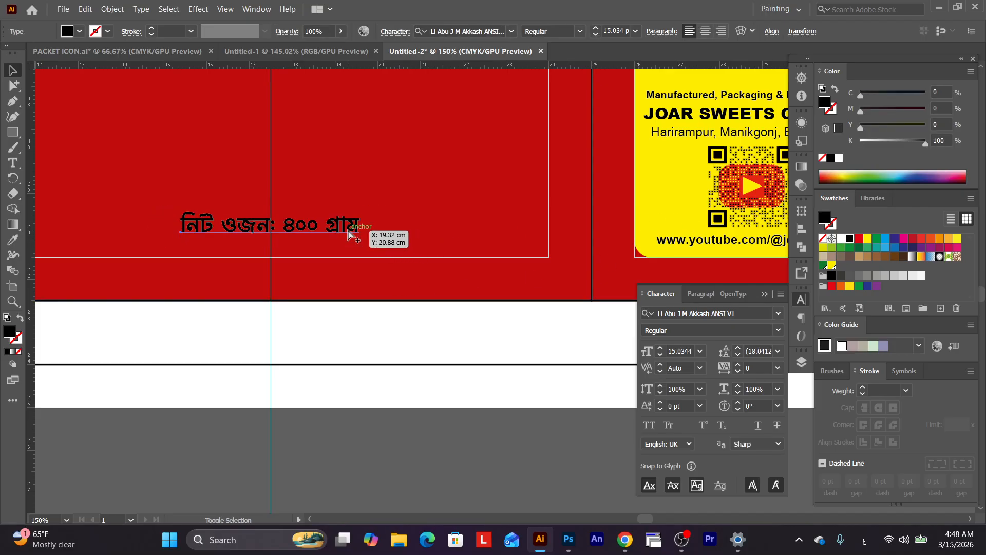
pyautogui.hotkey('ctrl', 'b')
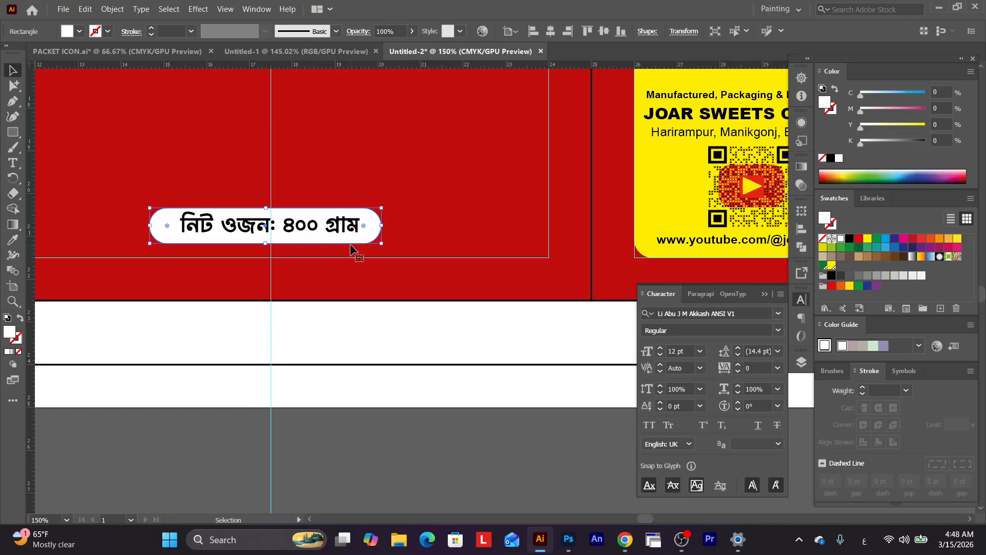
pyautogui.keyDown('shift'); pyautogui.click(342, 229); pyautogui.keyUp('shift')
pyautogui.click(432, 33)
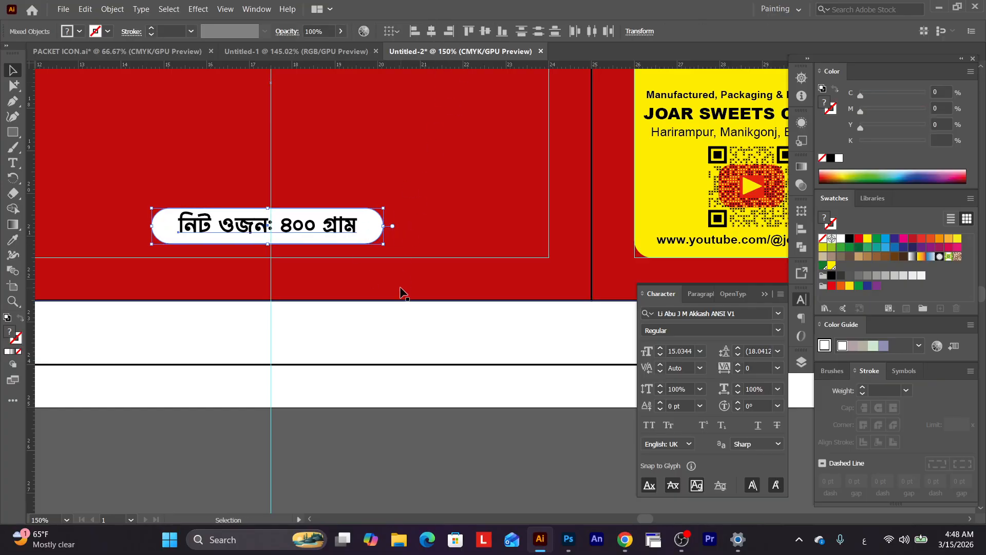
# Move the net weight label onto the panel's vertical centre guide and nudge its text up to centre it within the shape.
pyautogui.moveTo(293, 232); pyautogui.dragTo(302, 233)
pyautogui.press('Up')
pyautogui.press('Up')
pyautogui.click(361, 346)
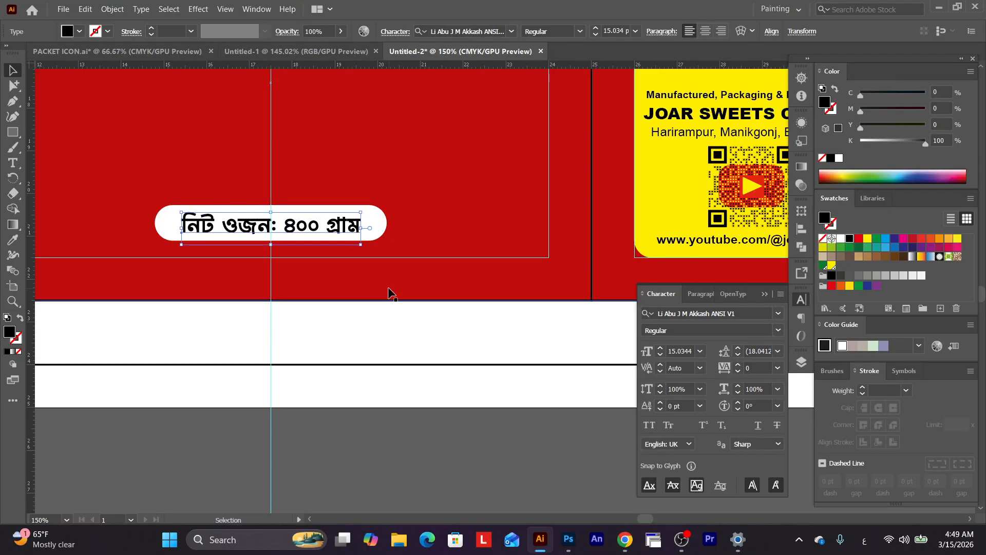
pyautogui.press('Up')
# Fill the rounded shape behind the net weight text with pure yellow (Y 100%).
pyautogui.click(383, 220)
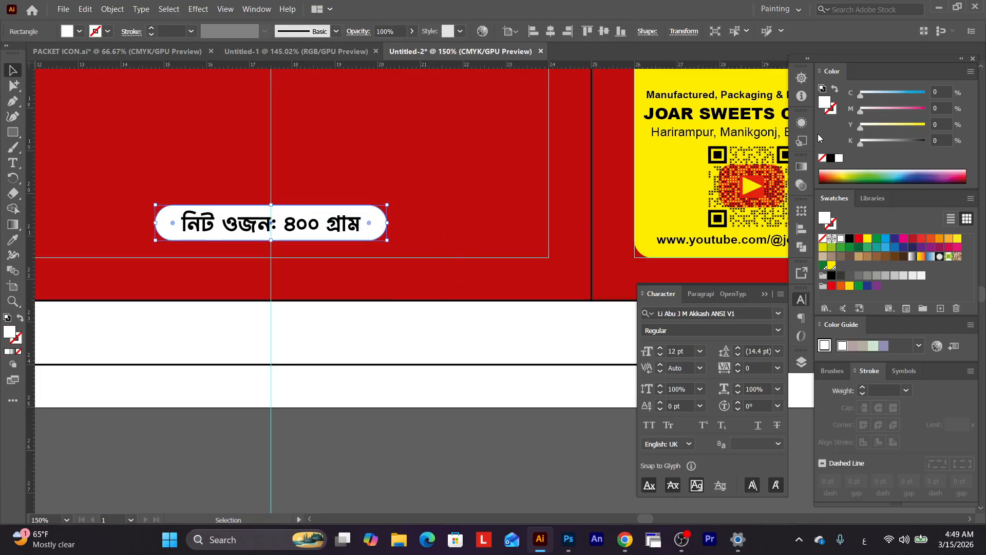
pyautogui.moveTo(860, 127); pyautogui.dragTo(928, 128)
pyautogui.click(447, 405)
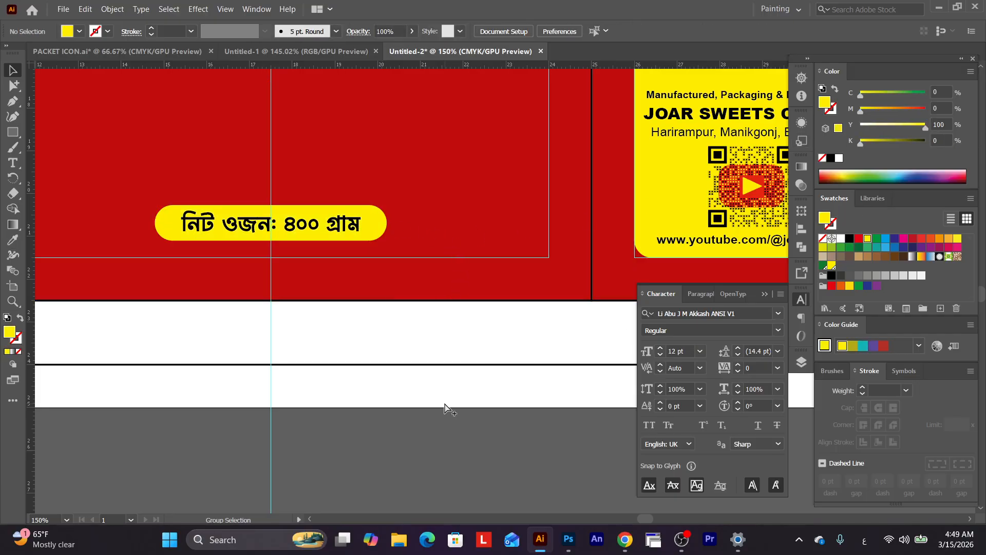
# Review the overall packet layout and the front panel's composition.
pyautogui.hotkey('ctrl', '-')
pyautogui.hotkey('ctrl', '-')
pyautogui.hotkey('ctrl', '-')
pyautogui.moveTo(497, 321); pyautogui.dragTo(430, 392)
pyautogui.moveTo(438, 309); pyautogui.dragTo(426, 390)
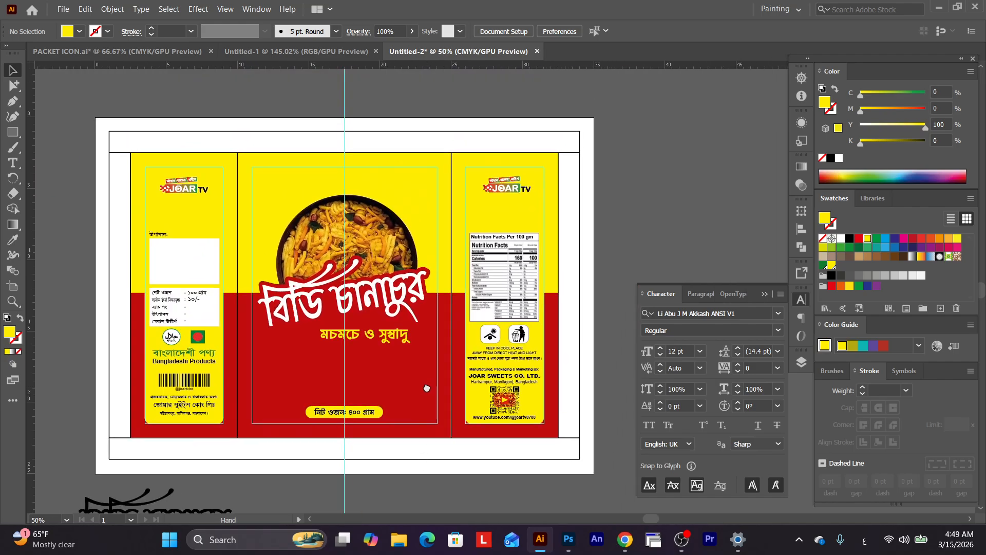
pyautogui.click(434, 333)
pyautogui.moveTo(423, 355); pyautogui.dragTo(397, 342)
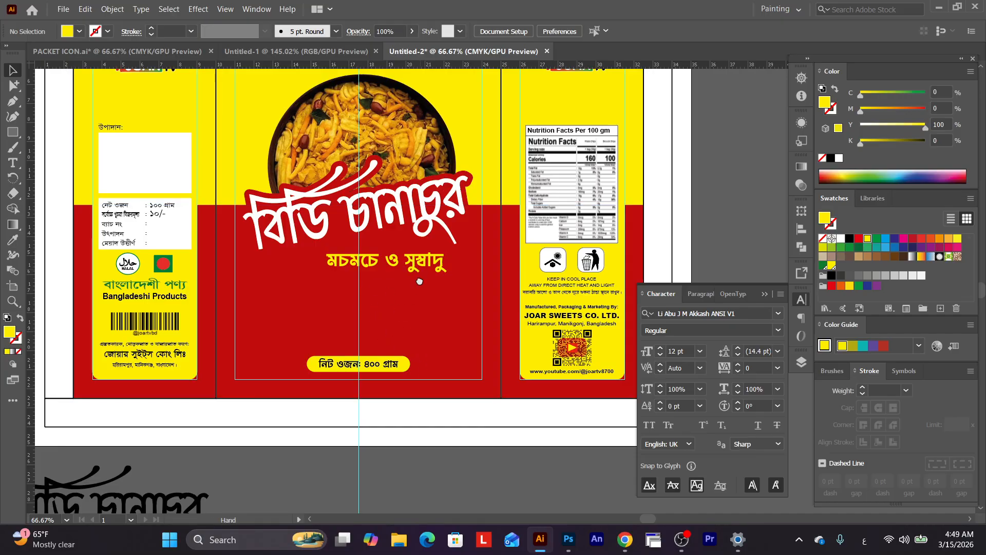
pyautogui.moveTo(393, 254); pyautogui.dragTo(394, 337)
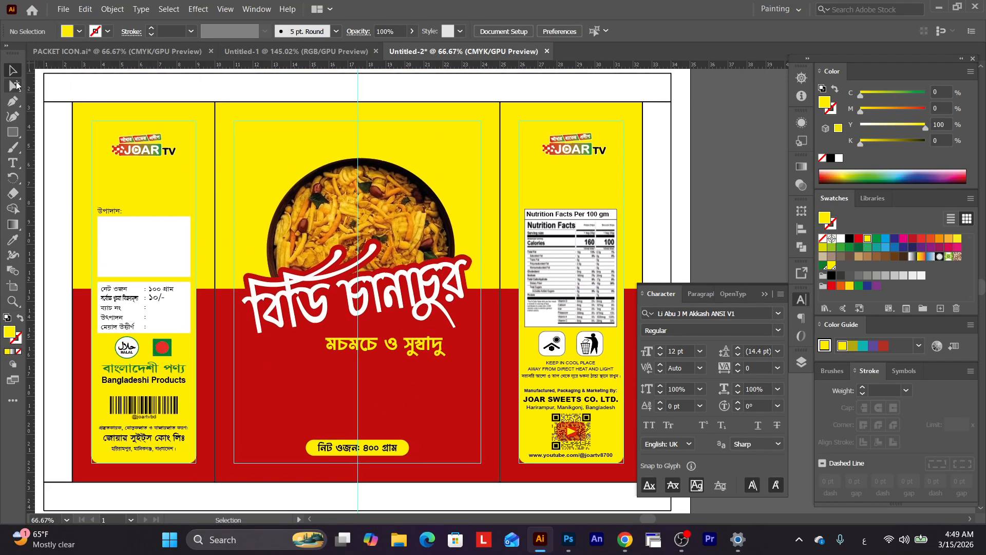
# Copy the Bangladesh flag from the left side panel into the upper-right corner of the front panel's margin guides.
pyautogui.moveTo(164, 349); pyautogui.dragTo(189, 353)
pyautogui.press('Delete')
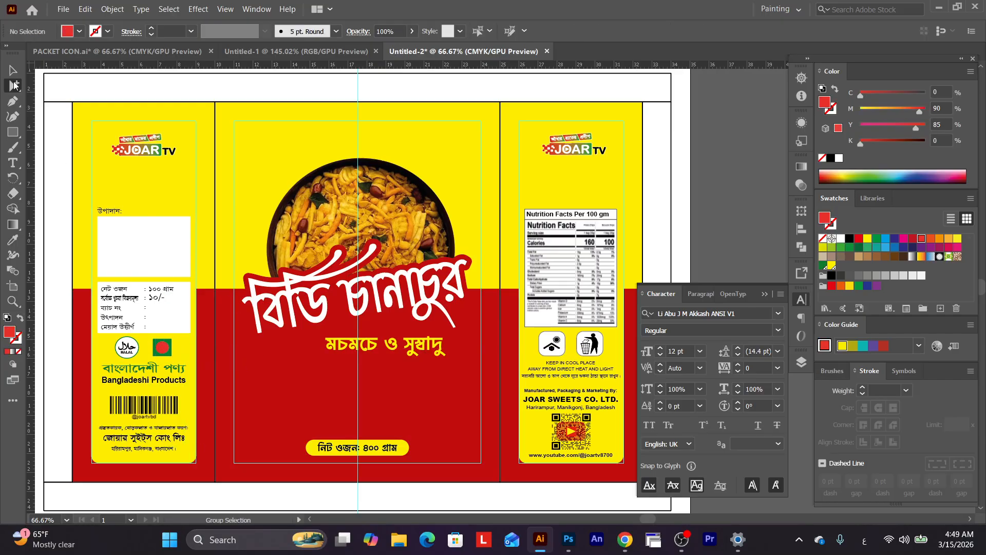
pyautogui.click(417, 201)
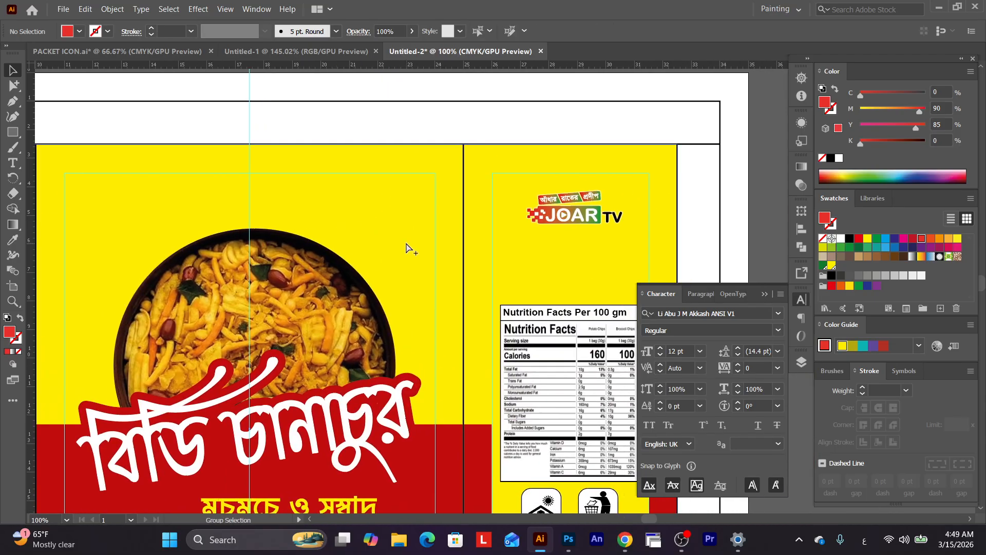
pyautogui.hotkey('ctrl', 'v')
pyautogui.moveTo(506, 293); pyautogui.dragTo(421, 190)
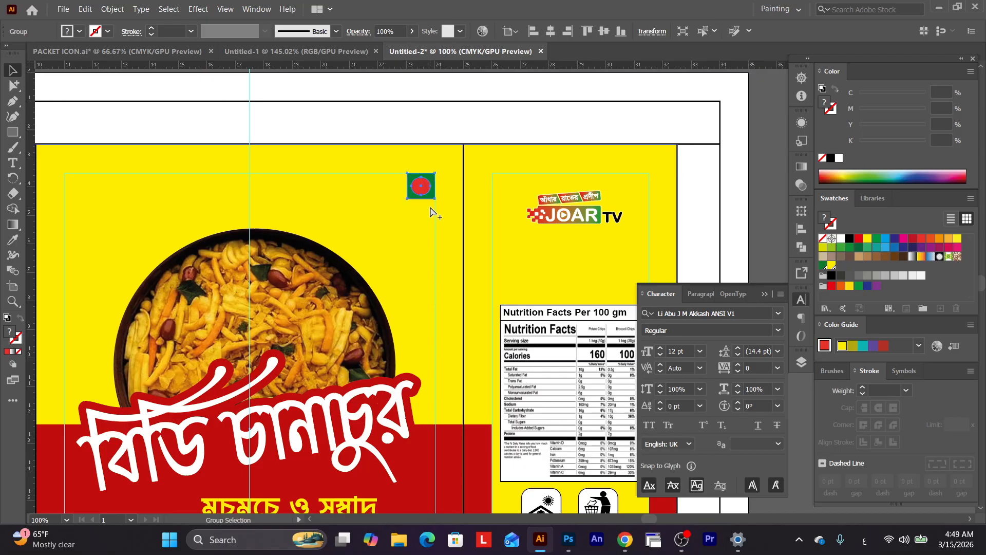
pyautogui.click(420, 122)
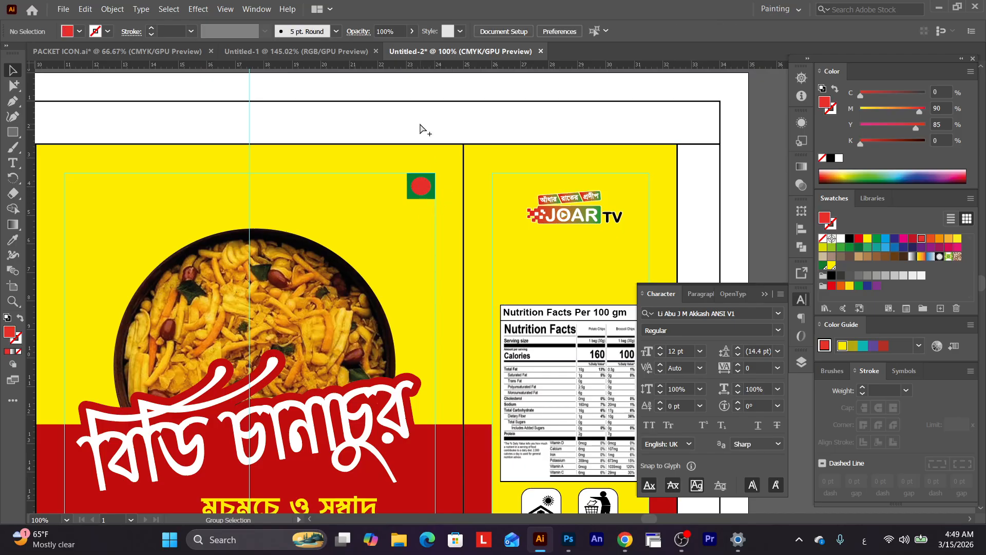
# Switch to PACKET ICON.ai, duplicate the JOAR TV logo from the third side panel and cut the duplicate.
pyautogui.hotkey('ctrl', '-')
pyautogui.hotkey('ctrl', '-')
pyautogui.click(489, 255)
pyautogui.scroll(-3, 514, 236)
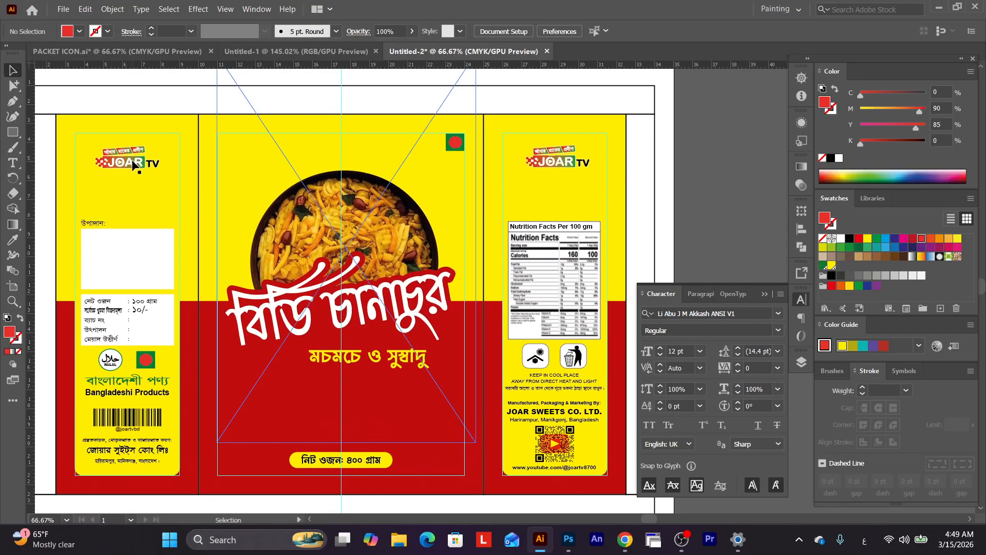
pyautogui.click(133, 164)
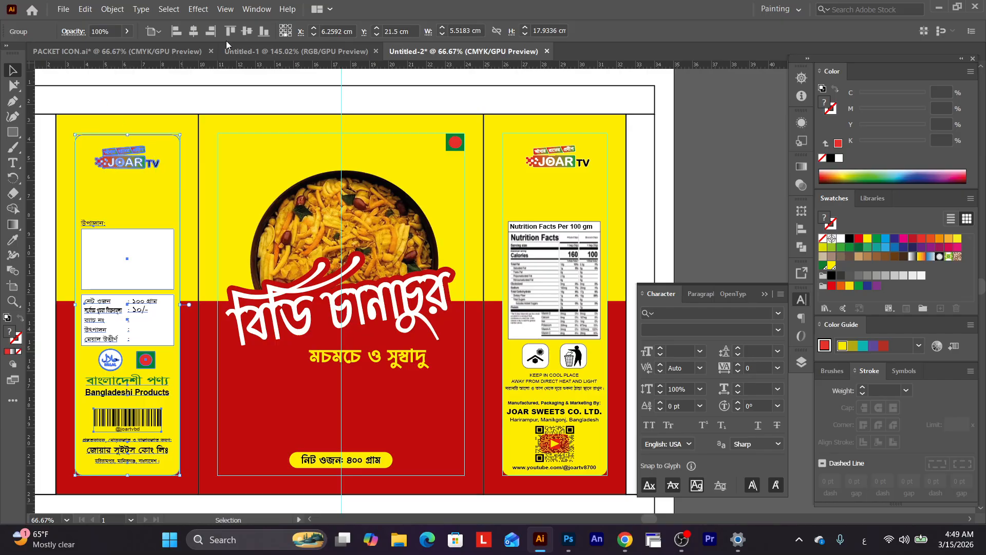
pyautogui.click(117, 52)
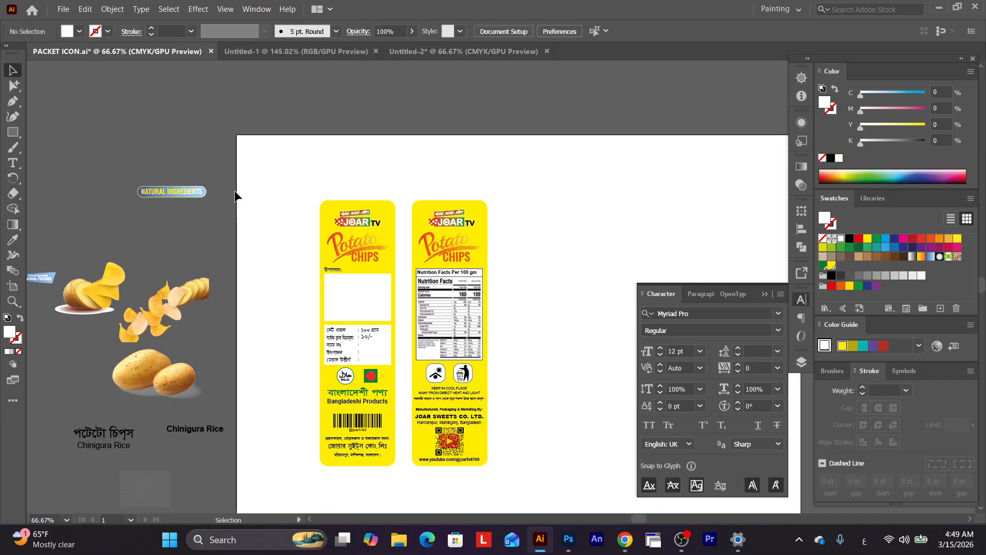
pyautogui.click(266, 213)
pyautogui.click(537, 223)
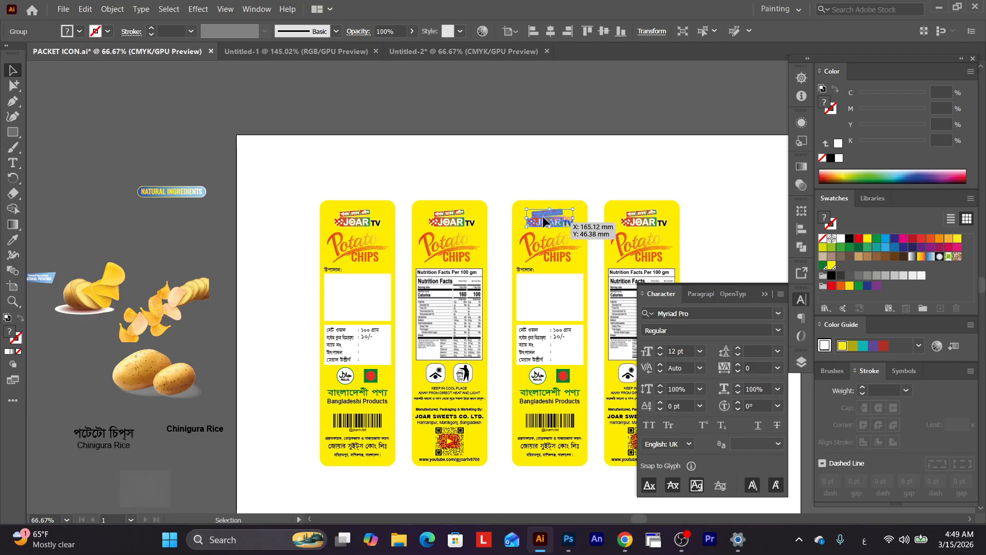
pyautogui.keyDown('alt'); pyautogui.moveTo(543, 218); pyautogui.dragTo(508, 197); pyautogui.keyUp('alt')
pyautogui.hotkey('ctrl', 'x')
# Switch to the Untitled-2 document, paste the JOAR TV logo, enlarge it and centre it above the bowl on the front panel.
pyautogui.click(426, 54)
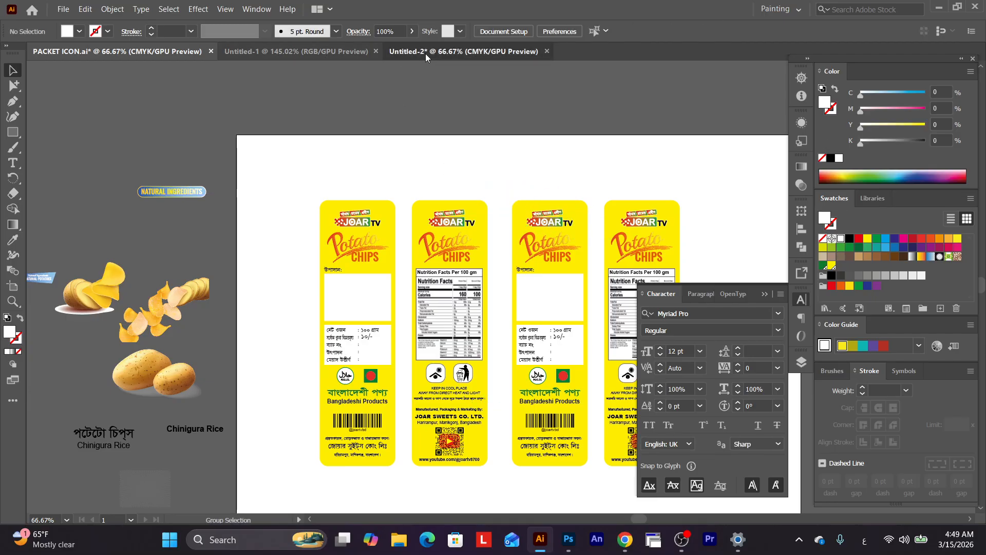
pyautogui.hotkey('ctrl', 'v')
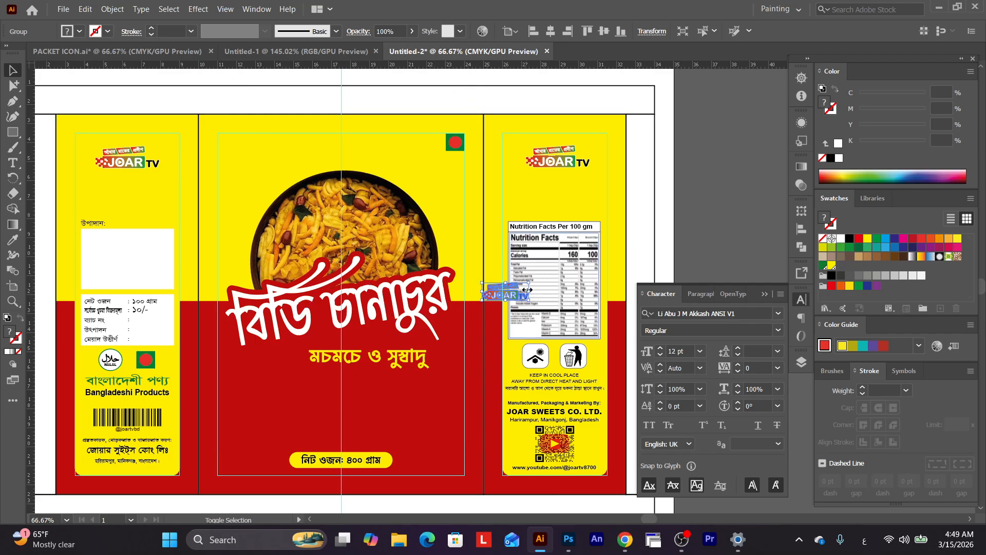
pyautogui.keyDown('alt'); pyautogui.moveTo(531, 282); pyautogui.dragTo(552, 274); pyautogui.keyUp('alt')
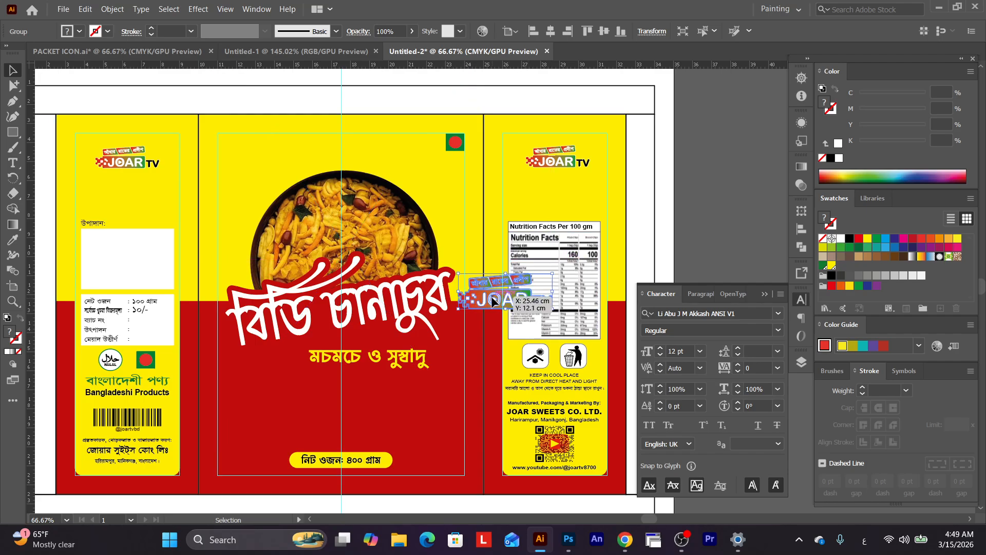
pyautogui.moveTo(492, 302); pyautogui.dragTo(328, 153)
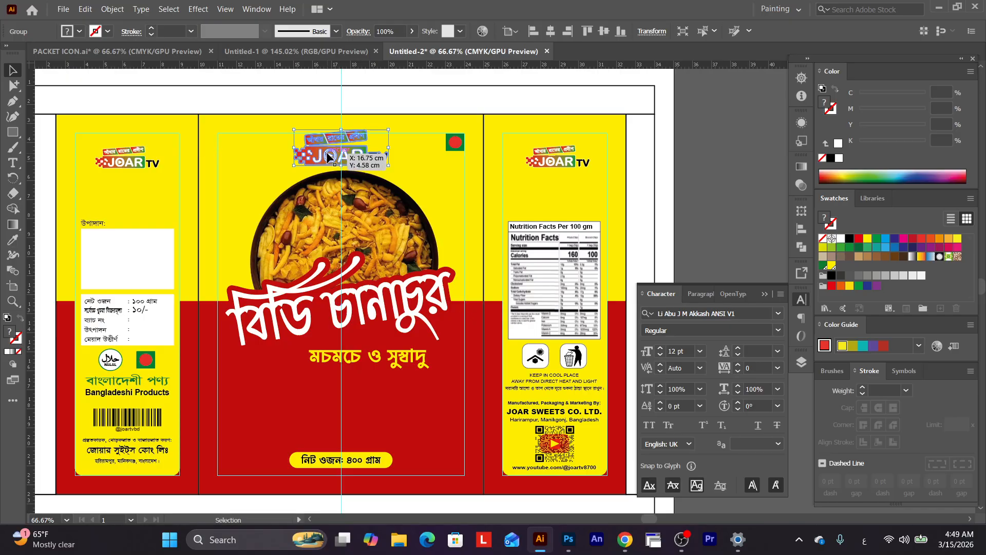
pyautogui.keyDown('ctrl'); pyautogui.click(395, 168); pyautogui.keyUp('ctrl')
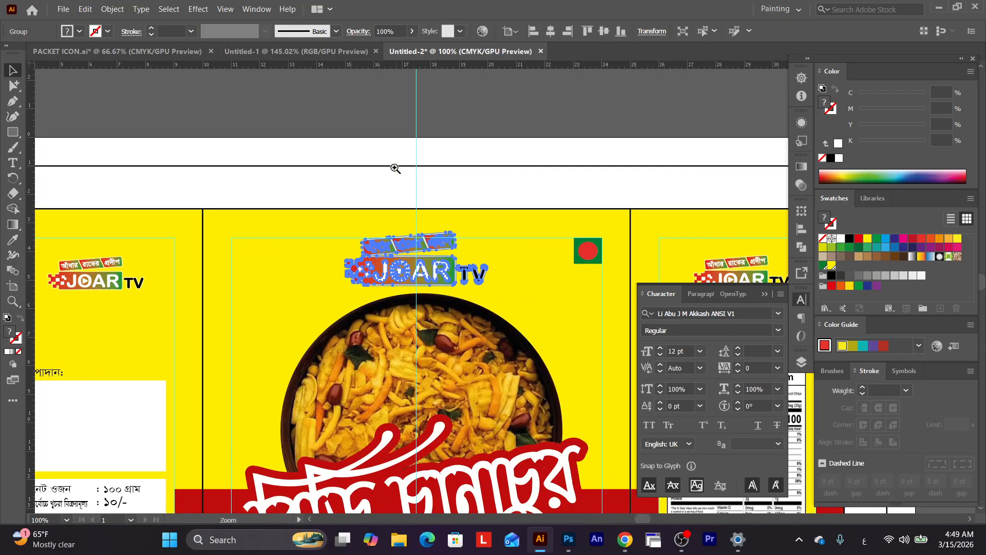
pyautogui.keyDown('ctrl'); pyautogui.click(459, 260); pyautogui.keyUp('ctrl')
pyautogui.moveTo(457, 297); pyautogui.dragTo(460, 311)
pyautogui.click(472, 193)
pyautogui.hotkey('ctrl', '-')
pyautogui.hotkey('ctrl', '-')
pyautogui.hotkey('ctrl', '-')
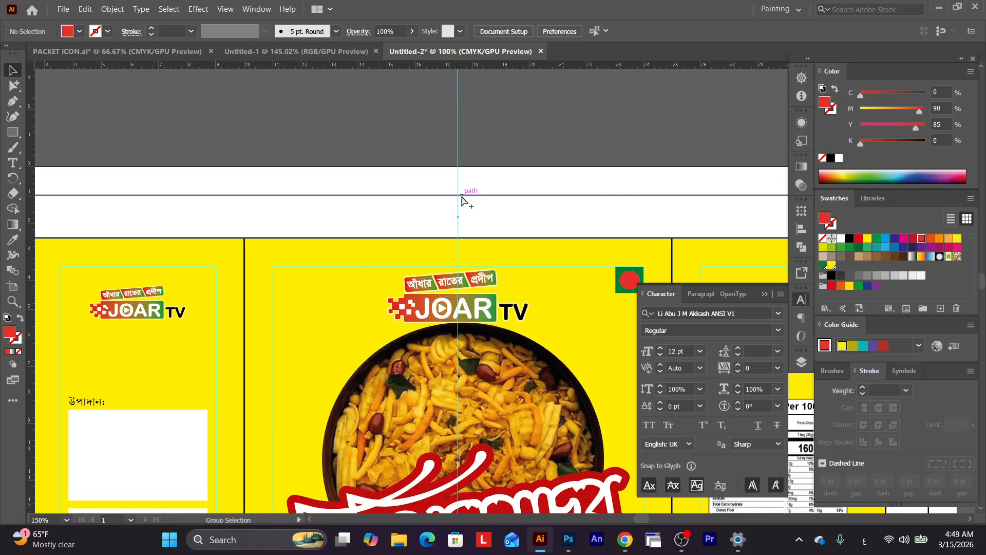
# Scale the chanachur bowl image down to about 9.1 × 8.88 cm, leaving space beneath the front panel's JOAR TV logo.
pyautogui.moveTo(505, 375); pyautogui.dragTo(405, 269)
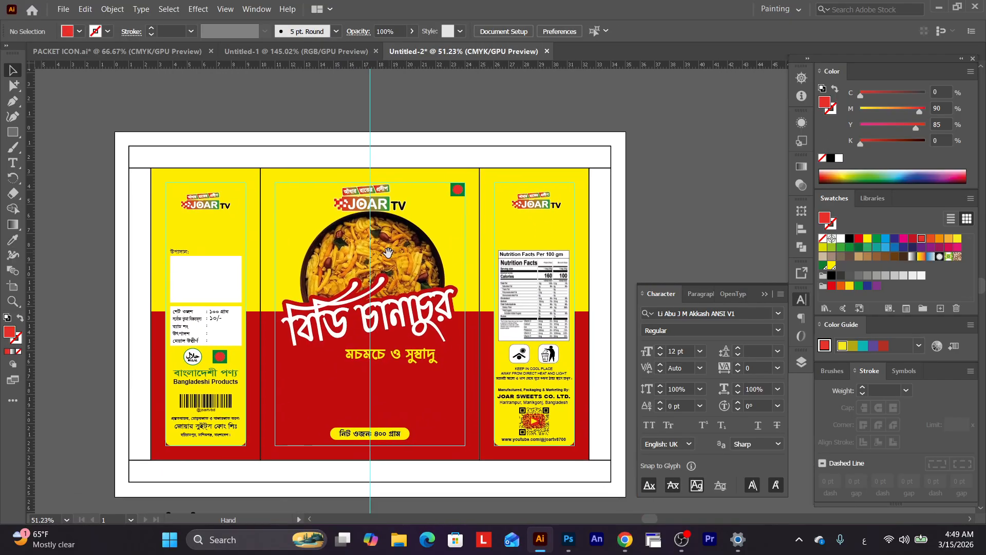
pyautogui.keyDown('ctrl'); pyautogui.click(405, 269); pyautogui.keyUp('ctrl')
pyautogui.moveTo(468, 291); pyautogui.dragTo(347, 236)
pyautogui.click(374, 220)
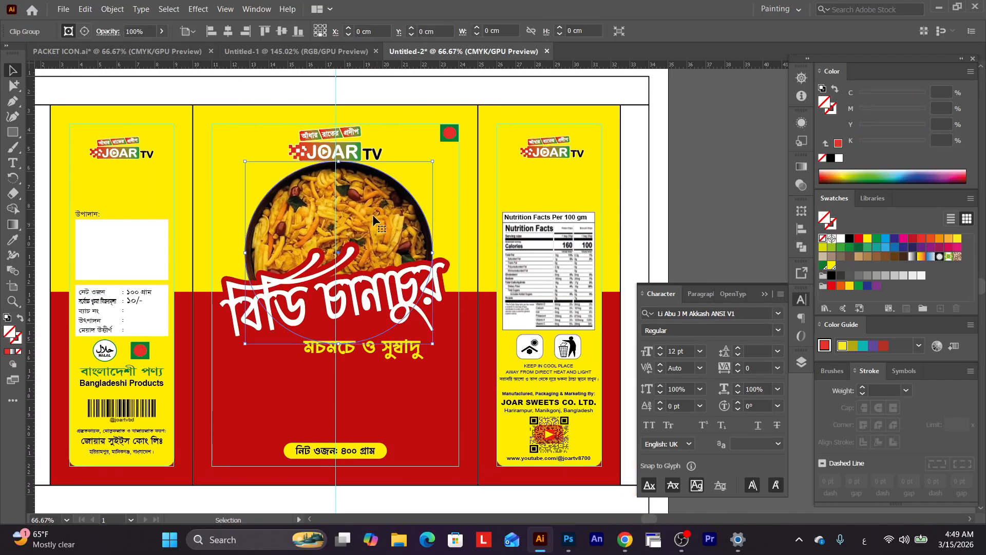
pyautogui.click(340, 159)
pyautogui.click(350, 172)
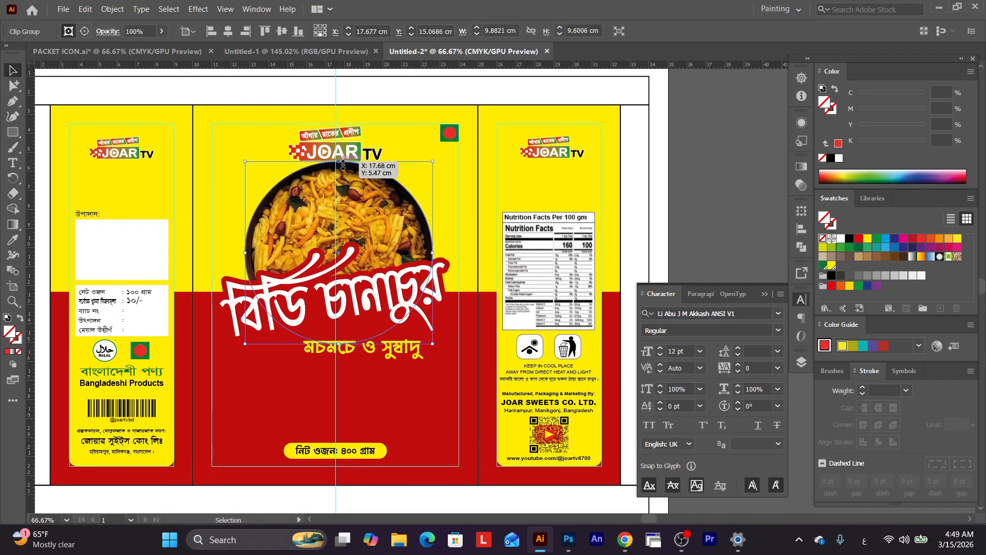
pyautogui.moveTo(340, 162); pyautogui.dragTo(342, 176)
pyautogui.click(397, 306)
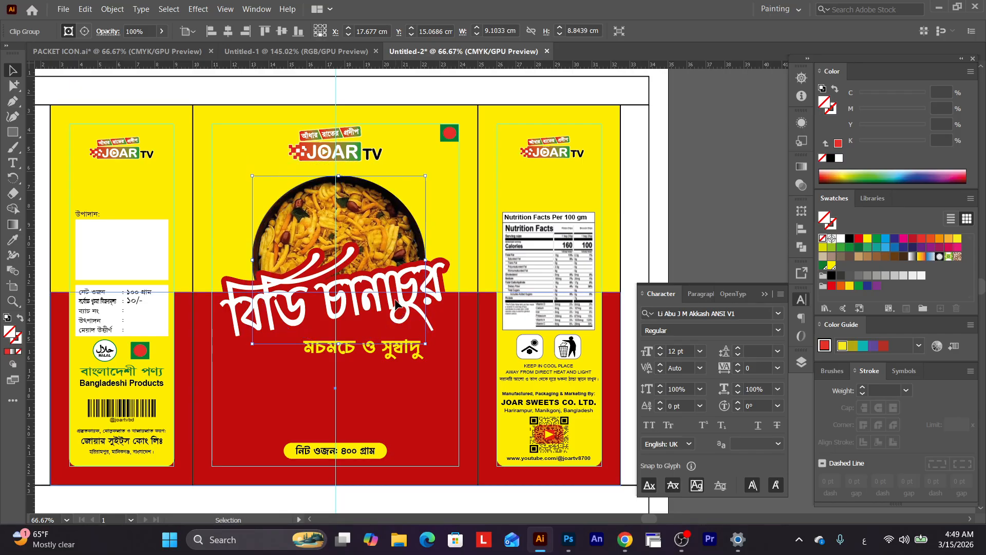
# Move the front panel's white title, its red outline and the yellow tagline slightly down together.
pyautogui.click(392, 321)
pyautogui.scroll(1, 407, 328)
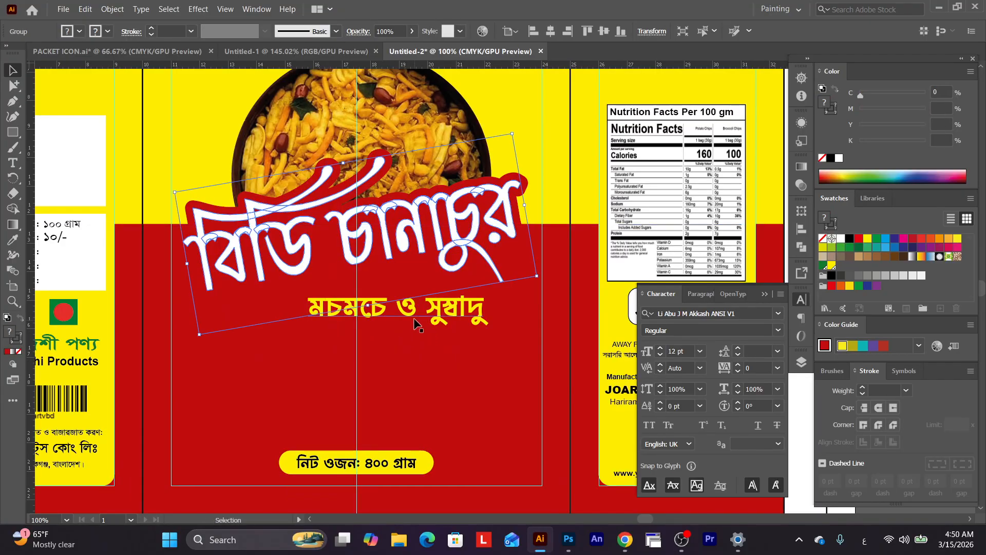
pyautogui.keyDown('shift'); pyautogui.click(416, 322); pyautogui.keyUp('shift')
pyautogui.moveTo(396, 231); pyautogui.dragTo(140, 249)
pyautogui.hotkey('ctrl', '-')
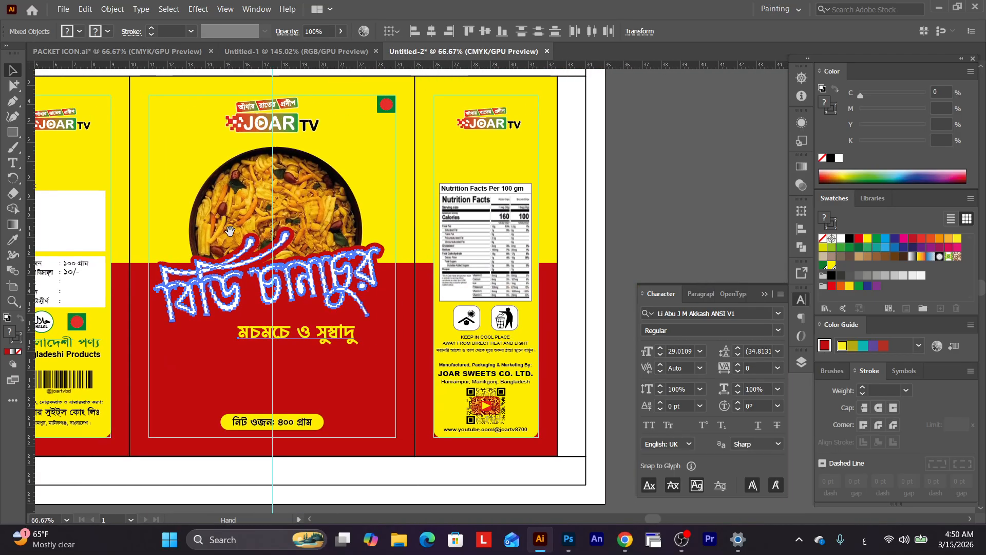
# Reduce the front JOAR TV logo to about 4.22 × 1.59 cm and enlarge the chanachur bowl image around its centre.
pyautogui.click(278, 122)
pyautogui.moveTo(273, 132); pyautogui.dragTo(273, 128)
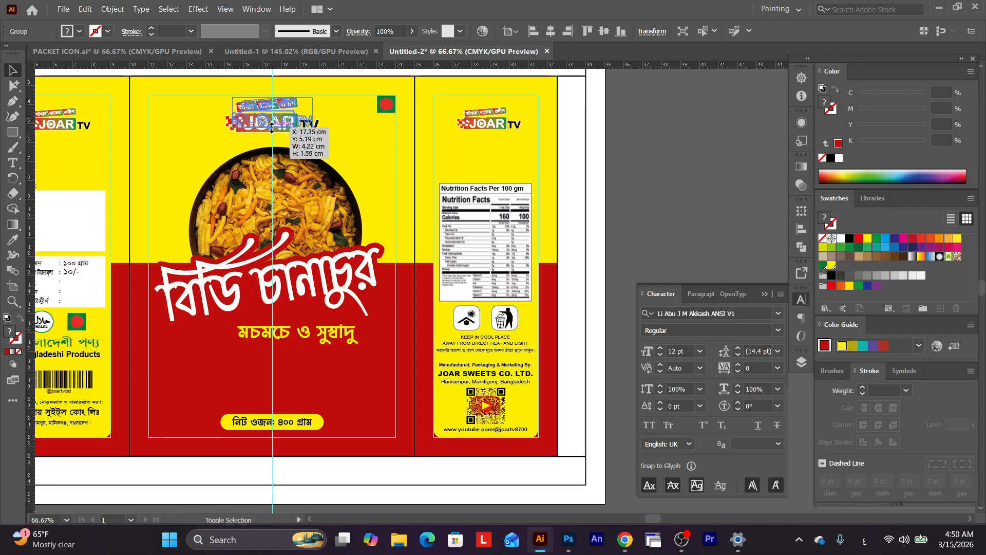
pyautogui.click(358, 153)
pyautogui.moveTo(363, 148); pyautogui.dragTo(376, 139)
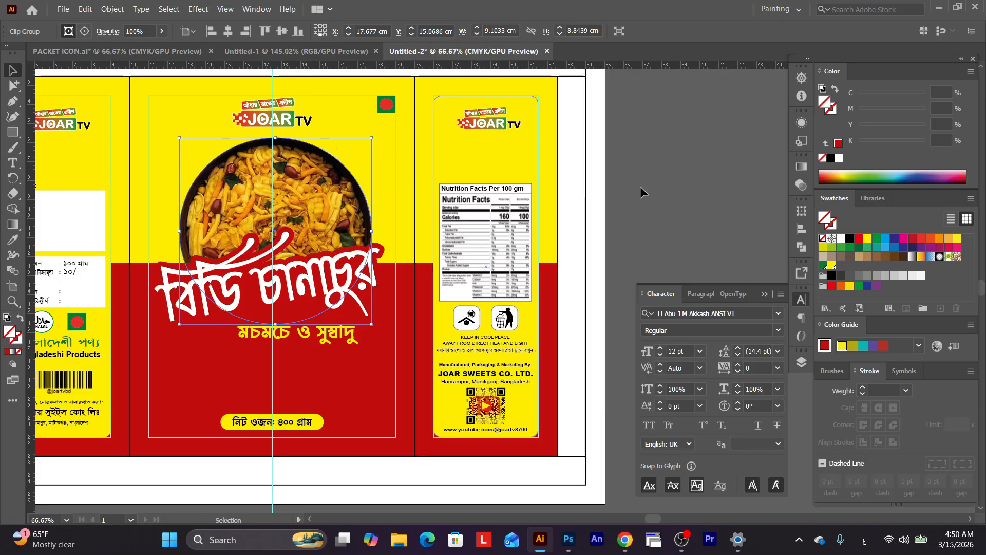
pyautogui.click(642, 186)
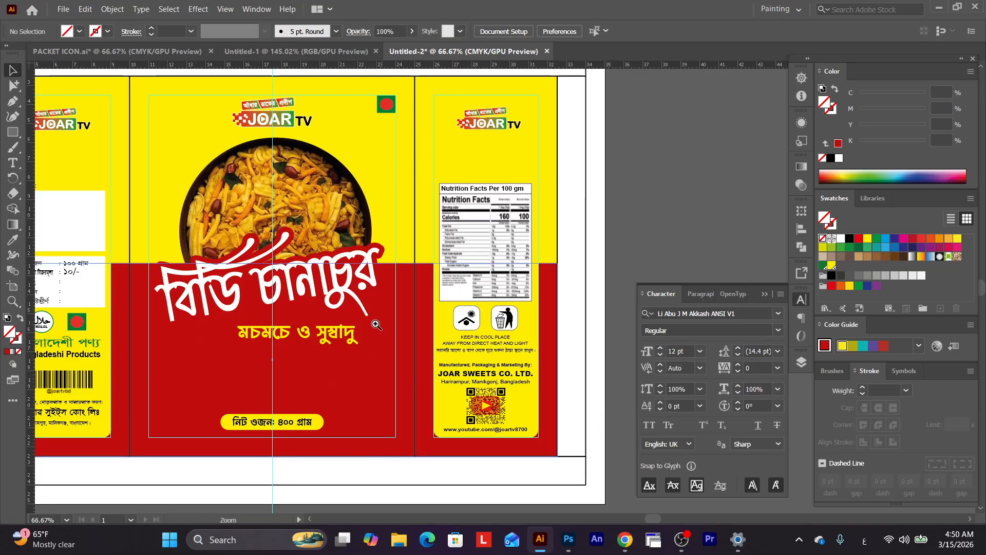
# Group the front panel's title with its tagline and place a copy of the group over the upper right side panel.
pyautogui.moveTo(352, 341); pyautogui.dragTo(407, 326)
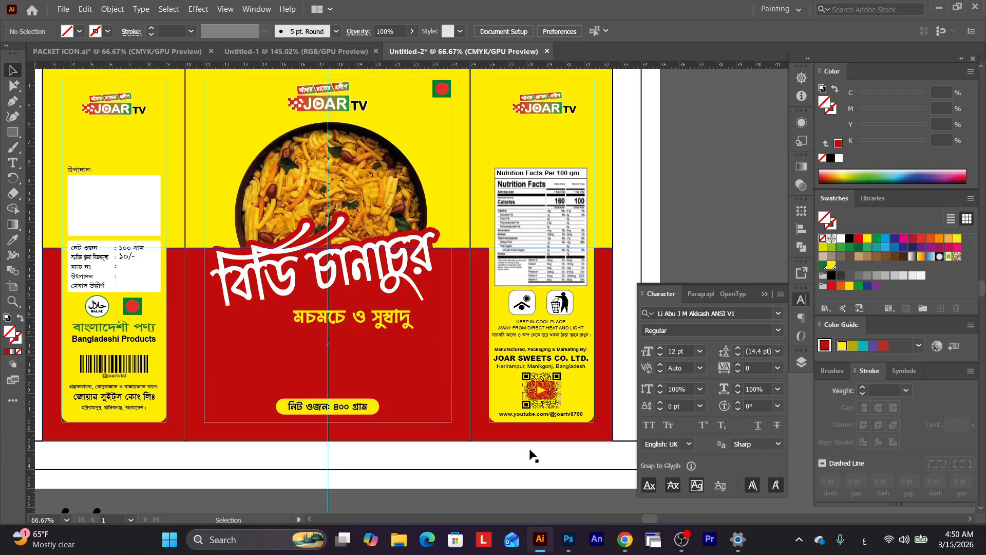
pyautogui.scroll(2, 384, 309)
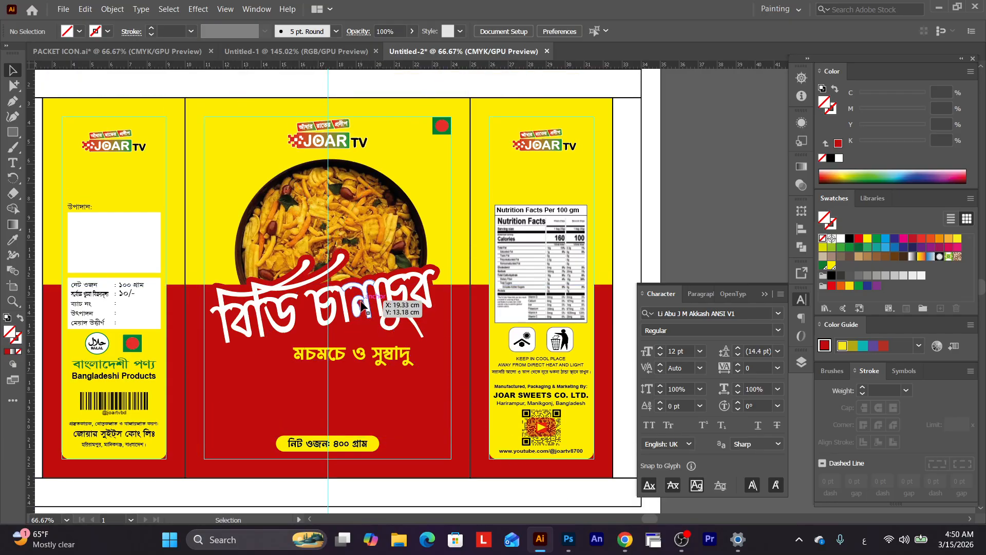
pyautogui.click(365, 310)
pyautogui.keyDown('shift'); pyautogui.click(393, 349); pyautogui.keyUp('shift')
pyautogui.moveTo(377, 295); pyautogui.dragTo(570, 156)
pyautogui.moveTo(507, 220); pyautogui.dragTo(508, 221)
pyautogui.hotkey('ctrl', 'z')
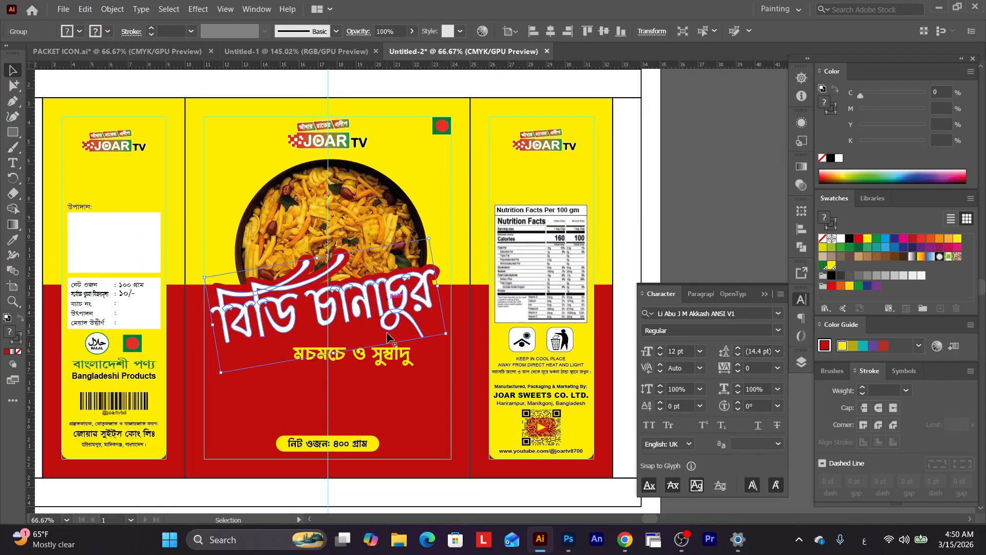
pyautogui.hotkey('ctrl', 'g')
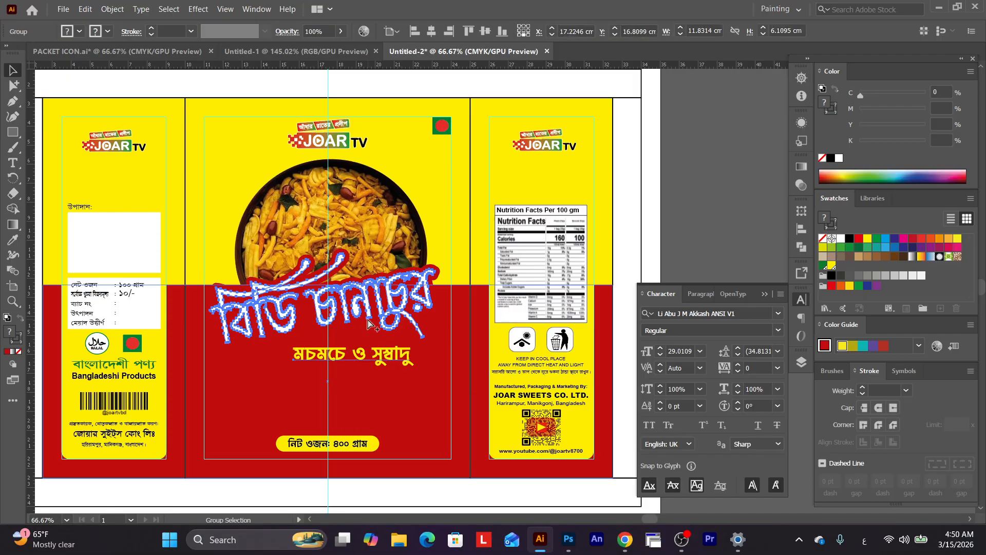
pyautogui.moveTo(368, 315); pyautogui.dragTo(584, 164)
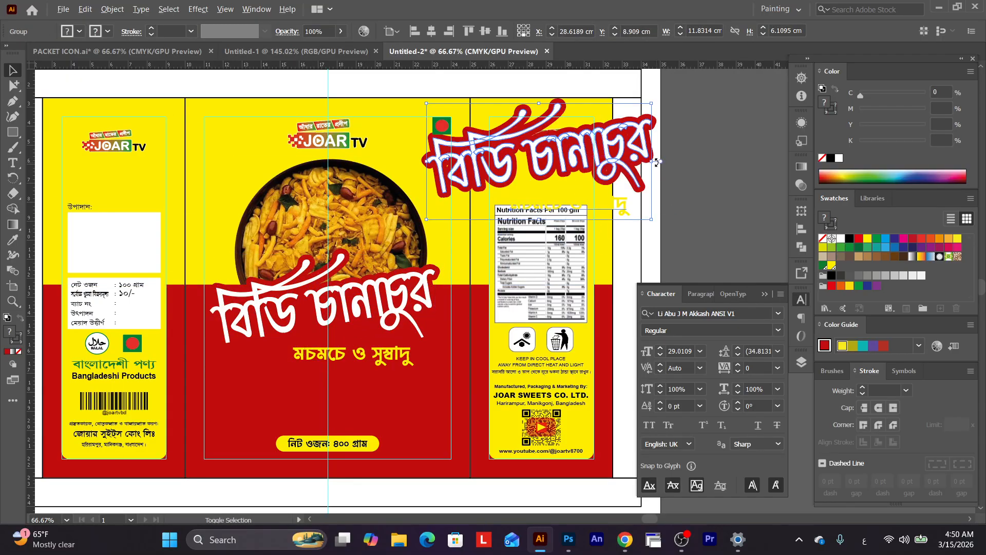
# Scale the copied title group to about 4.24 × 2.19 cm and place it between the side panel's JOAR TV logo and nutrition table.
pyautogui.moveTo(657, 160); pyautogui.dragTo(594, 170)
pyautogui.keyDown('ctrl'); pyautogui.click(577, 182); pyautogui.keyUp('ctrl')
pyautogui.keyDown('ctrl'); pyautogui.click(575, 182); pyautogui.keyUp('ctrl')
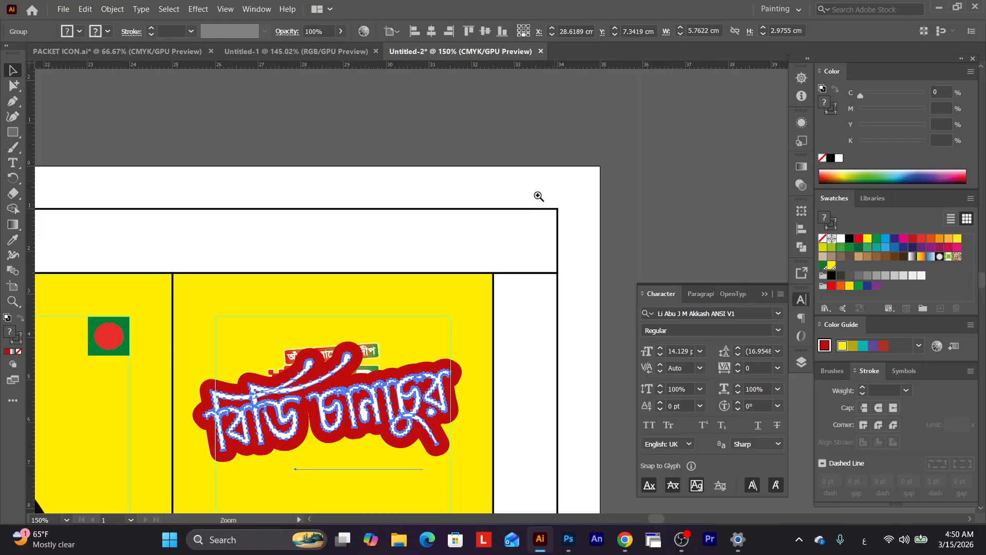
pyautogui.moveTo(367, 400); pyautogui.dragTo(446, 266)
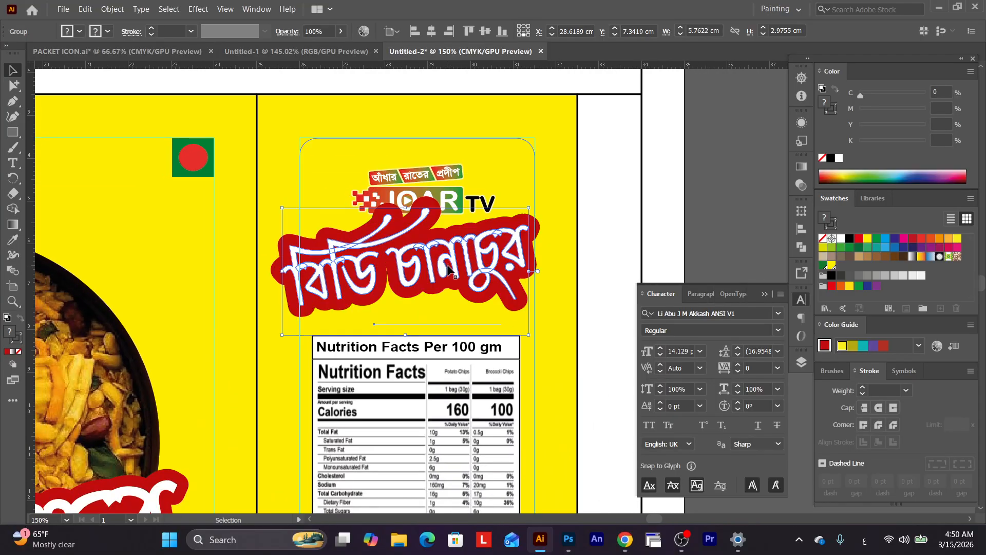
pyautogui.moveTo(528, 272); pyautogui.dragTo(453, 278)
pyautogui.click(461, 272)
pyautogui.hotkey('ctrl', 'z')
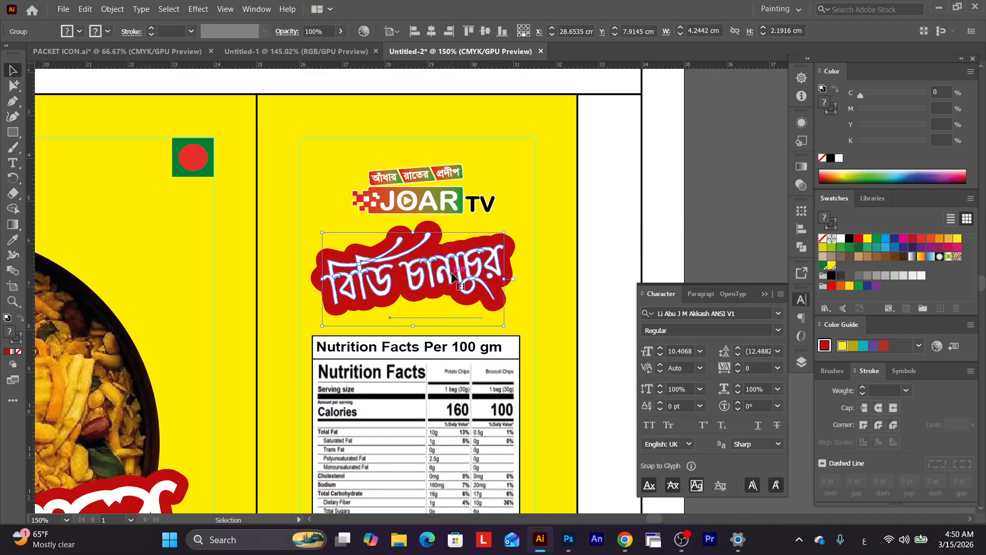
# Fill only the tagline text in the side panel's title group with black.
pyautogui.click(17, 86)
pyautogui.click(675, 252)
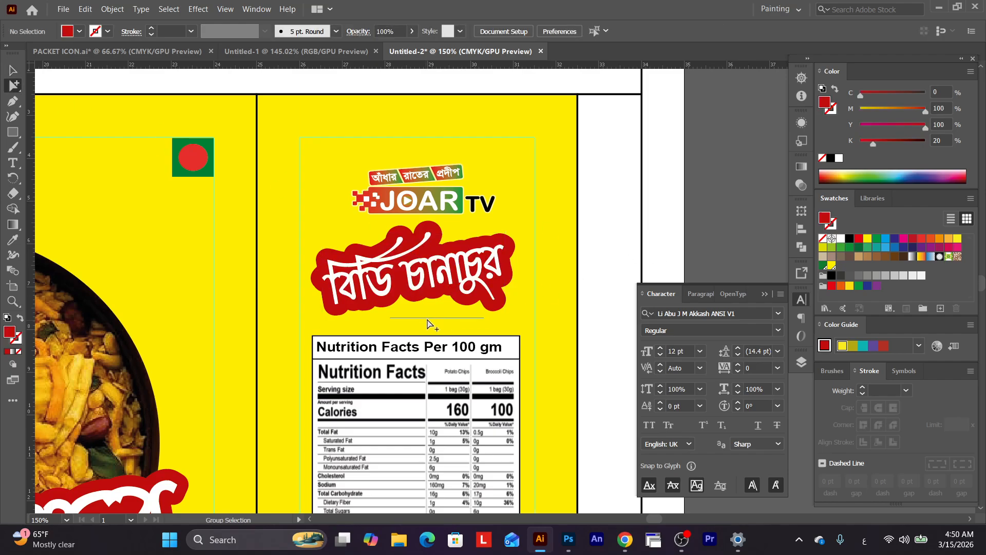
pyautogui.click(439, 318)
pyautogui.click(831, 159)
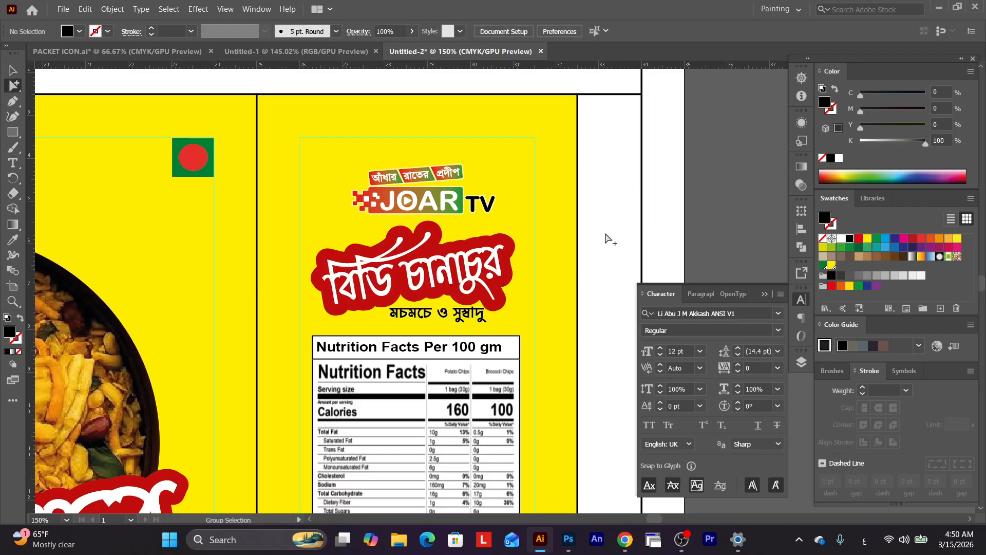
# Thin the red outline behind the side panel's title to a 7 pt stroke, keeping the white lettering in front.
pyautogui.click(471, 271)
pyautogui.click(467, 266)
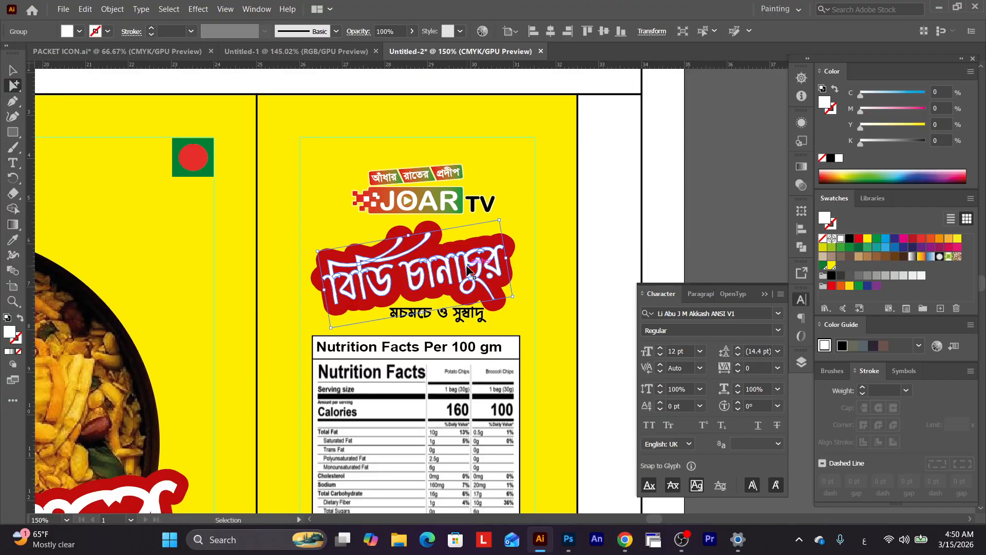
pyautogui.hotkey('ctrl', 'x')
pyautogui.click(467, 267)
pyautogui.click(468, 267)
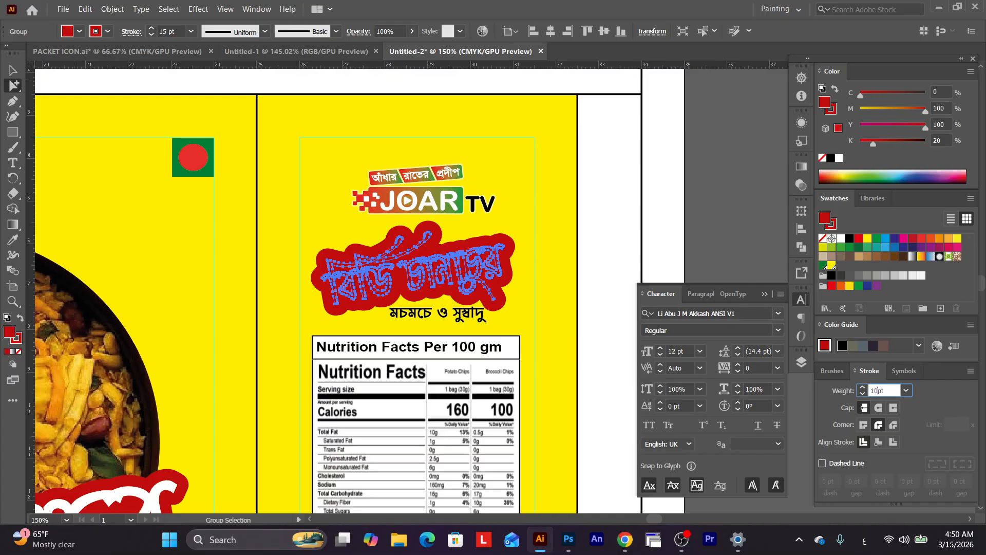
pyautogui.press('Return')
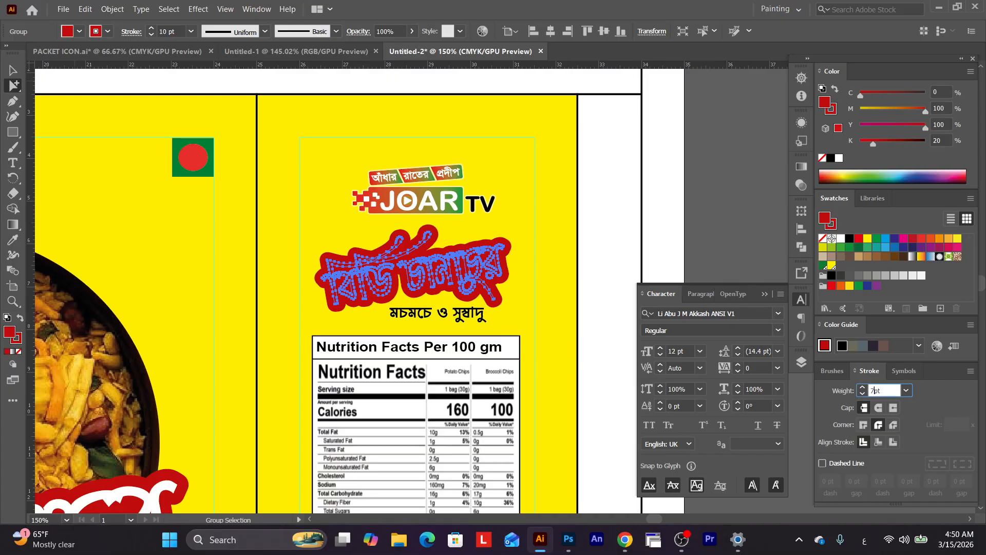
pyautogui.press('Return')
pyautogui.hotkey('ctrl', 'f')
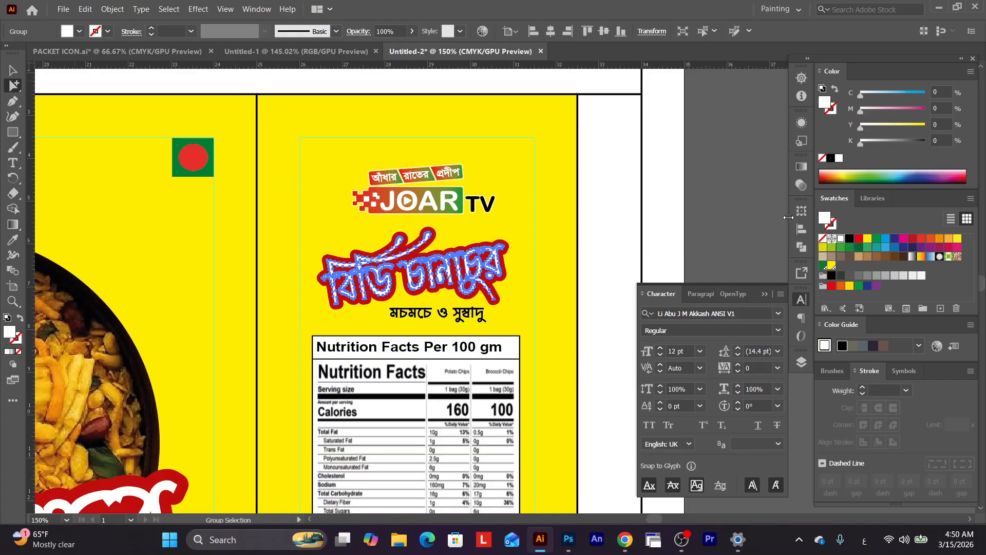
pyautogui.click(727, 215)
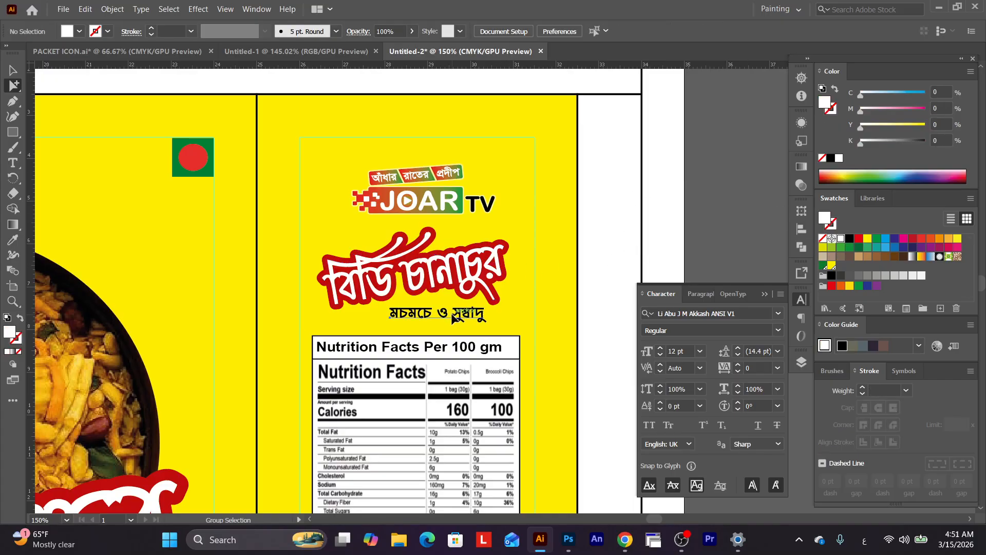
# Set the side panel's black tagline to 14 pt and reposition it beneath the title.
pyautogui.moveTo(454, 319); pyautogui.dragTo(454, 324)
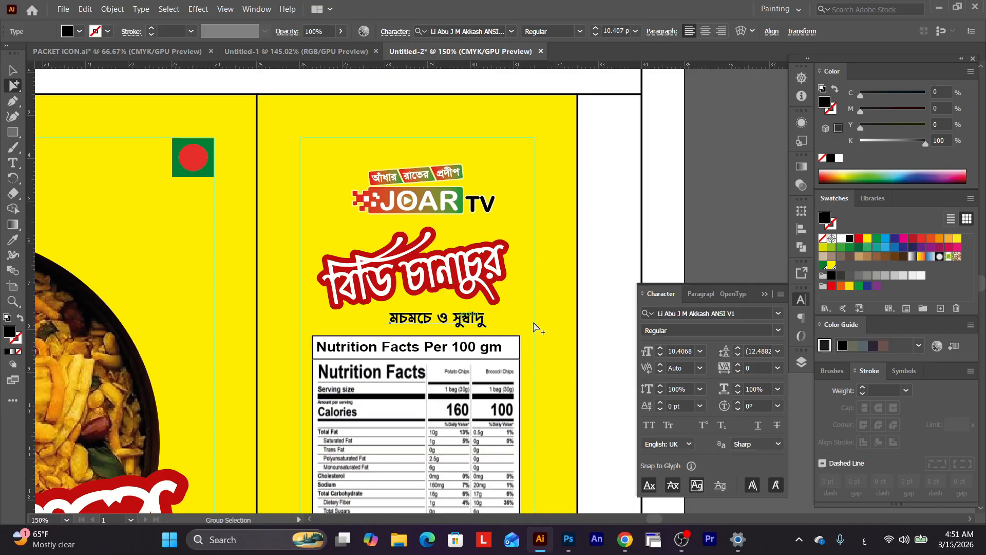
pyautogui.click(669, 350)
pyautogui.write('12')
pyautogui.press('Return')
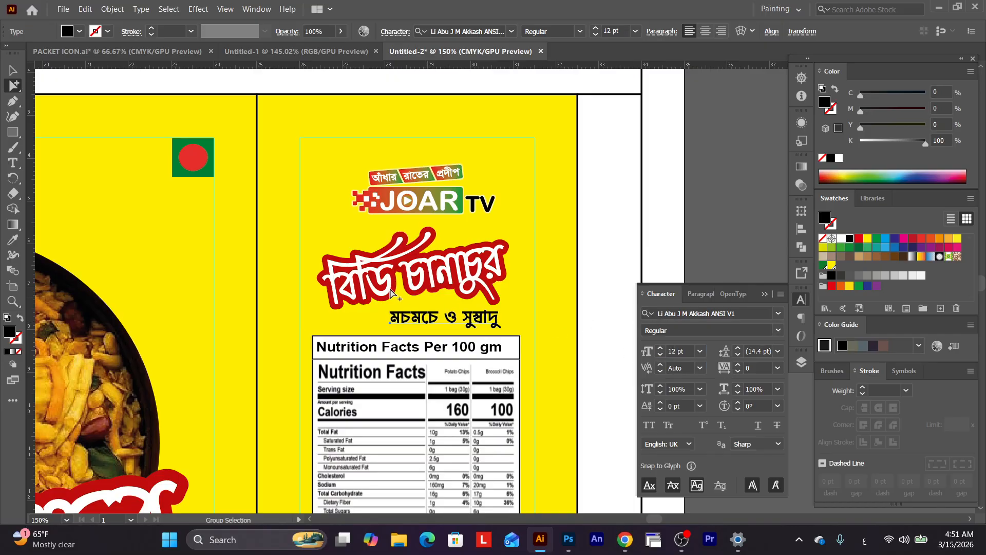
pyautogui.click(661, 349)
pyautogui.click(661, 349)
pyautogui.moveTo(503, 326); pyautogui.dragTo(476, 324)
pyautogui.click(629, 284)
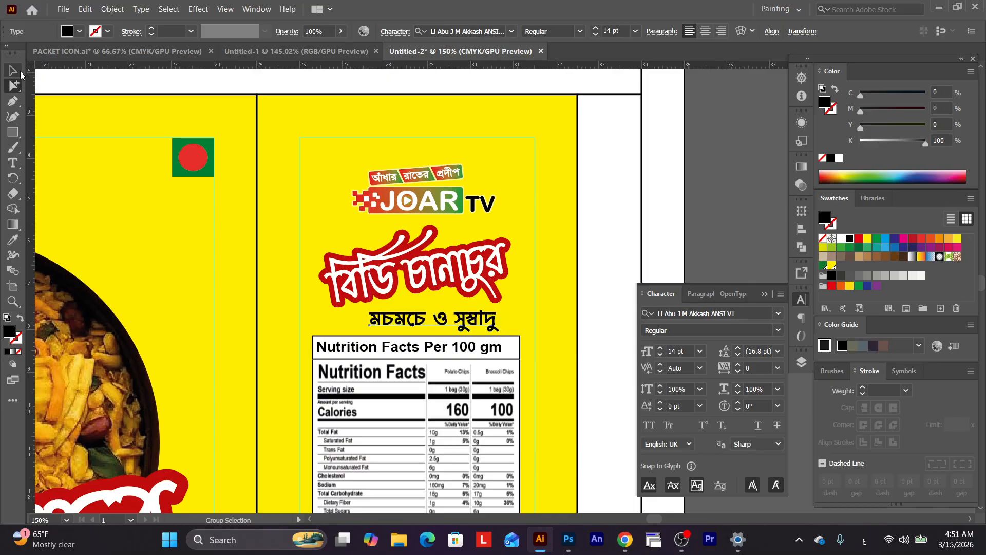
# Scale the side panel's title group down slightly and raise it to leave a gap above the nutrition table.
pyautogui.click(14, 70)
pyautogui.click(480, 327)
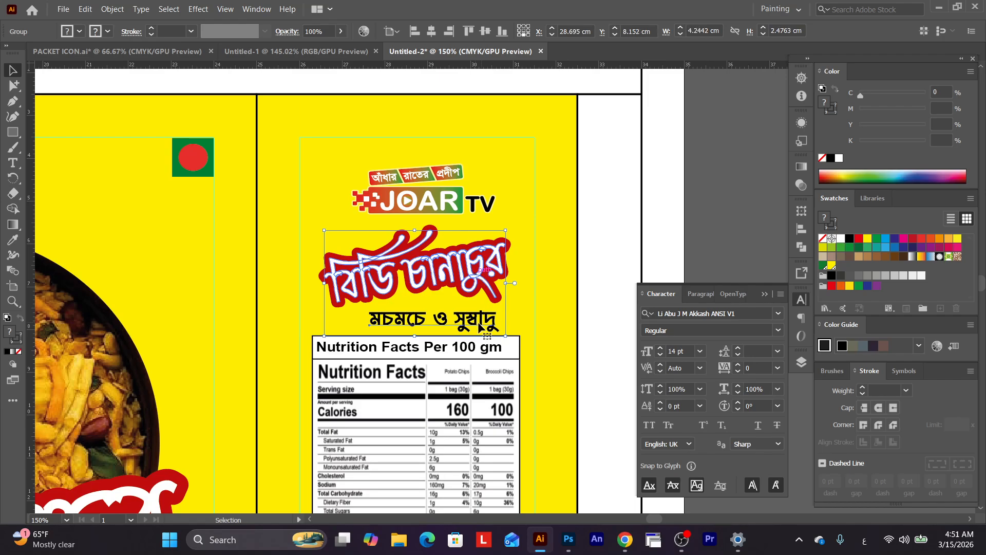
pyautogui.moveTo(507, 284); pyautogui.dragTo(473, 274)
pyautogui.click(479, 206)
pyautogui.click(649, 205)
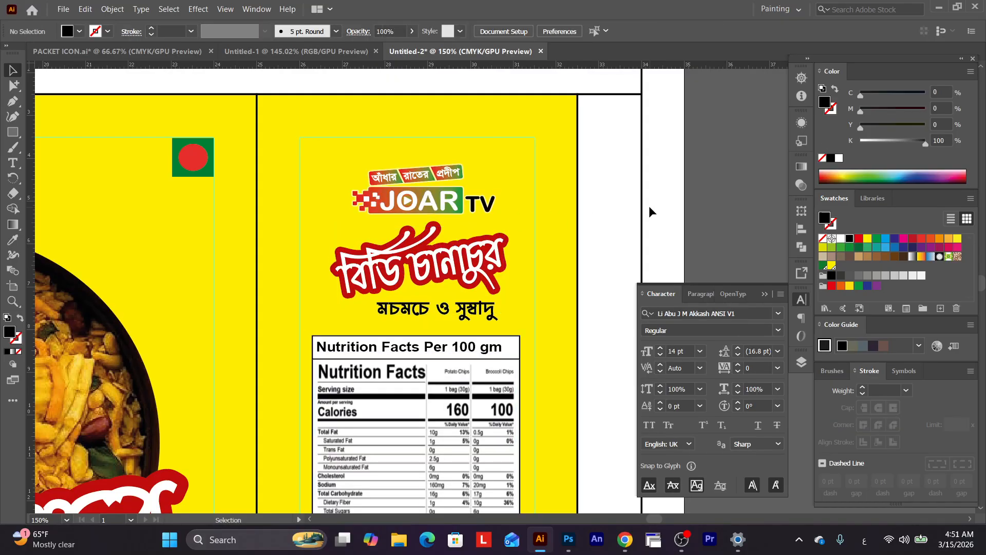
# Duplicate the title and tagline group onto the opposite side panel, between its logo and the ingredients box.
pyautogui.hotkey('ctrl', '-')
pyautogui.moveTo(398, 274); pyautogui.dragTo(227, 195)
pyautogui.hotkey('ctrl', '-')
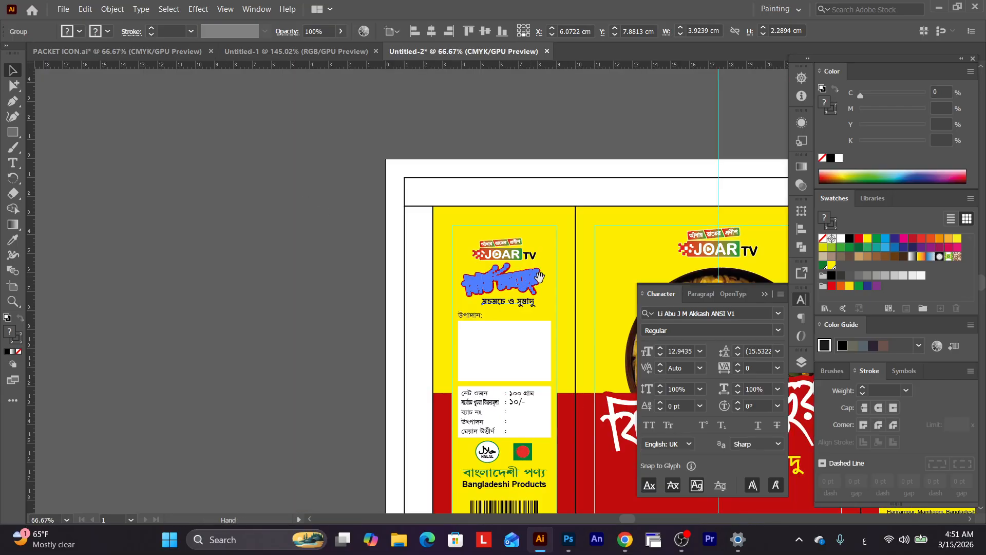
pyautogui.moveTo(540, 277); pyautogui.dragTo(203, 205)
pyautogui.click(730, 169)
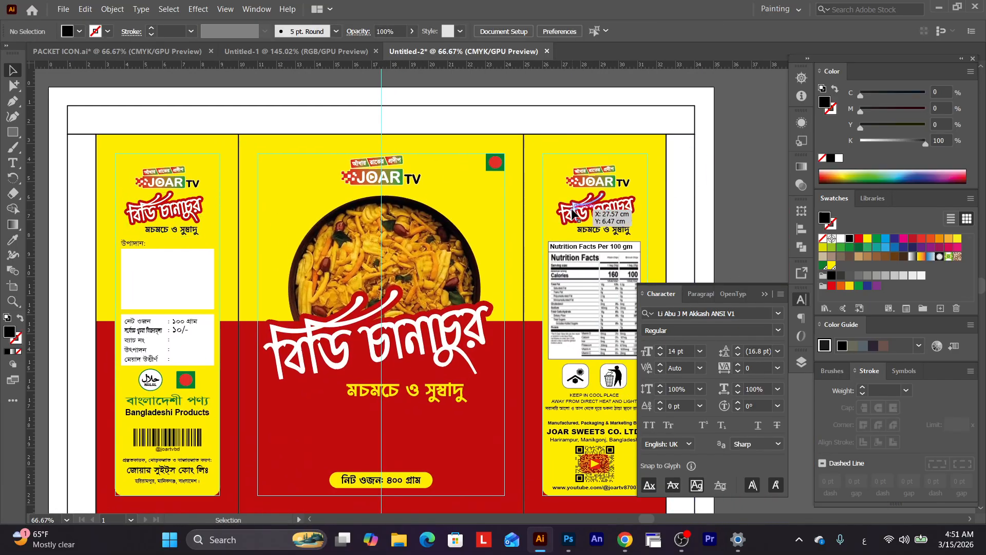
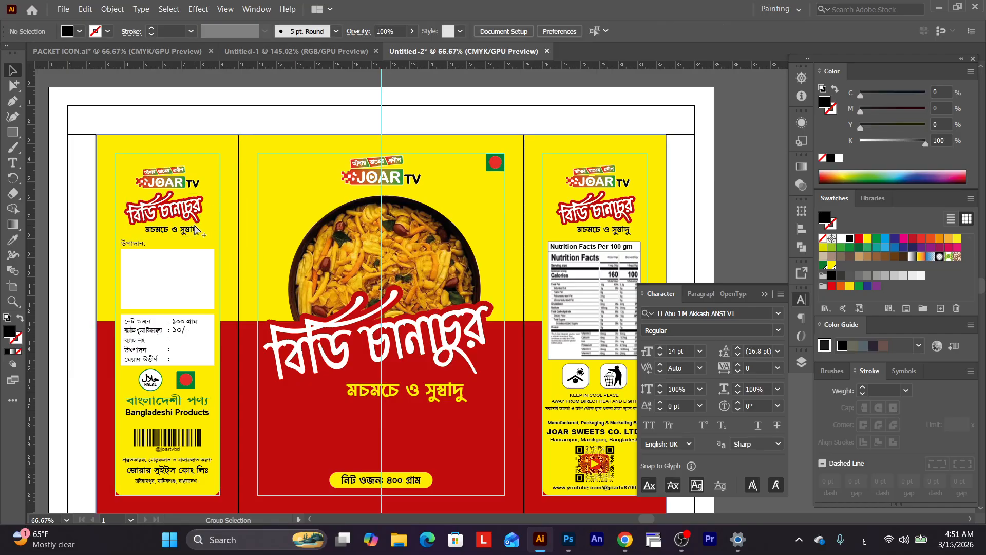
pyautogui.scroll(-4, 355, 314)
pyautogui.hscroll(2, 354, 314)
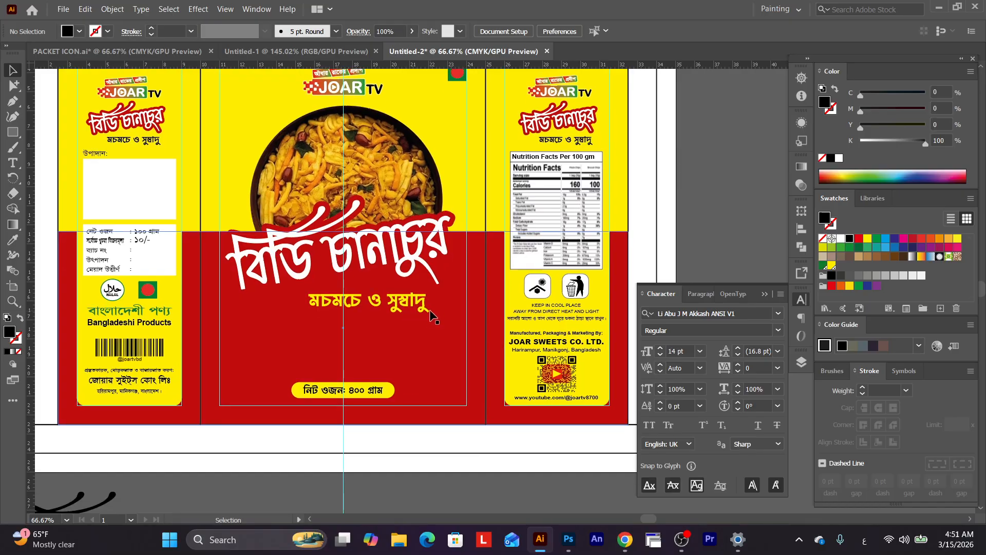
pyautogui.moveTo(408, 337); pyautogui.dragTo(422, 369)
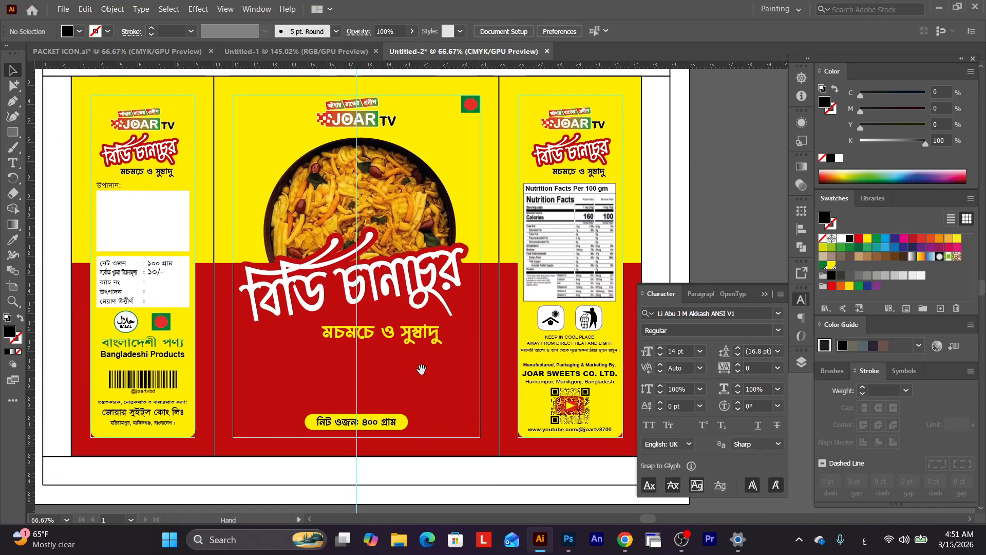
pyautogui.moveTo(443, 310); pyautogui.dragTo(434, 337)
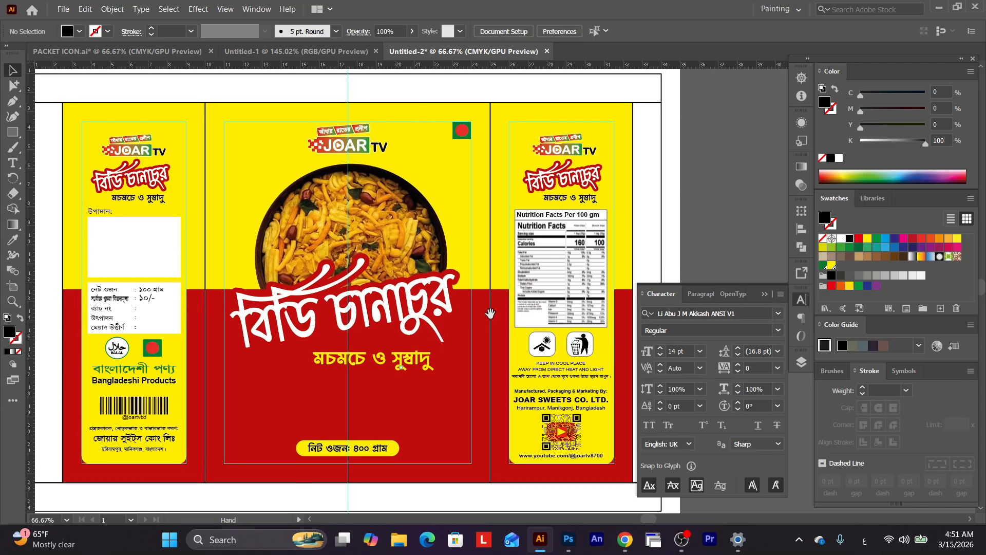
pyautogui.click(652, 75)
pyautogui.click(699, 178)
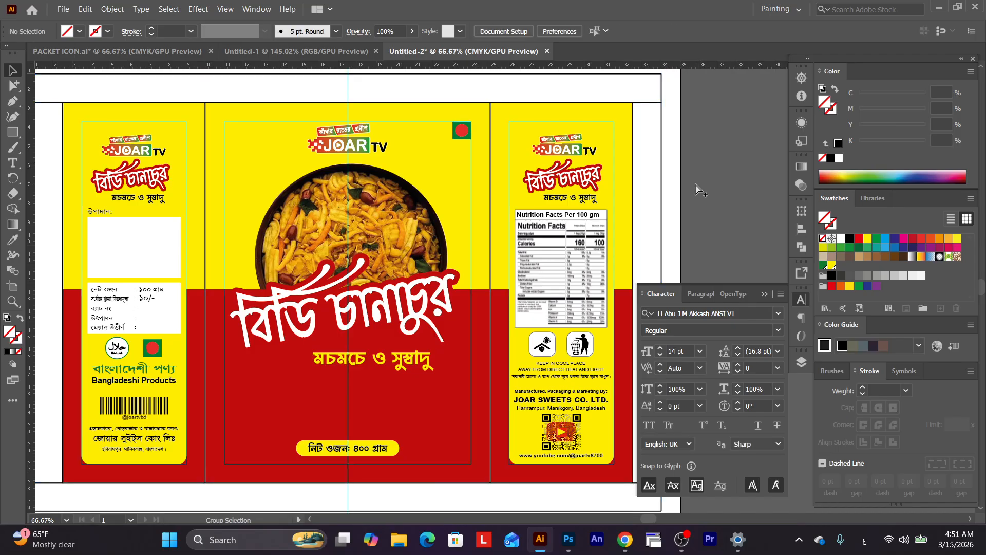
# Fill the four outer strips around the packet panels with the front panel's red and no outline, using the Eyedropper.
pyautogui.hotkey('ctrl', '-')
pyautogui.click(193, 149)
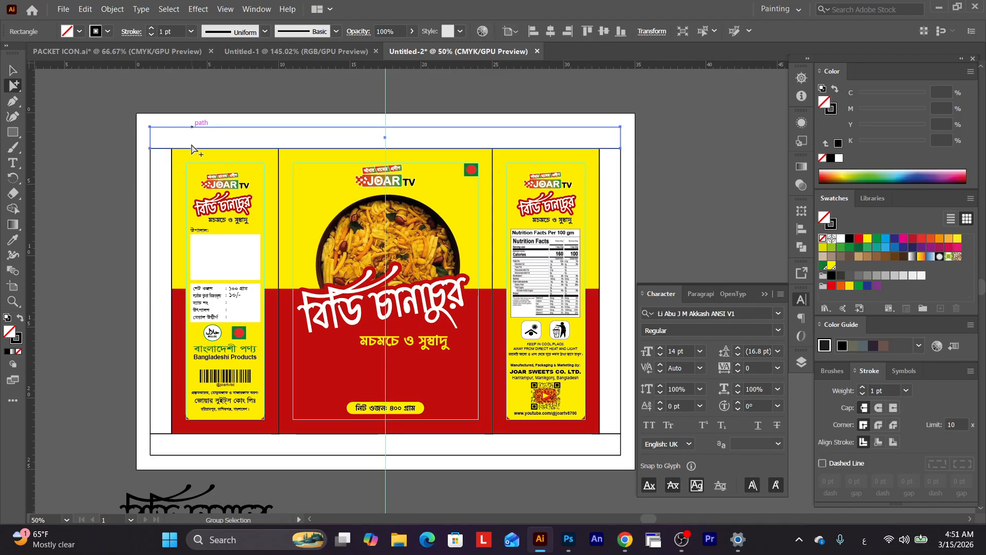
pyautogui.keyDown('shift'); pyautogui.click(152, 449); pyautogui.keyUp('shift')
pyautogui.keyDown('shift'); pyautogui.click(155, 419); pyautogui.keyUp('shift')
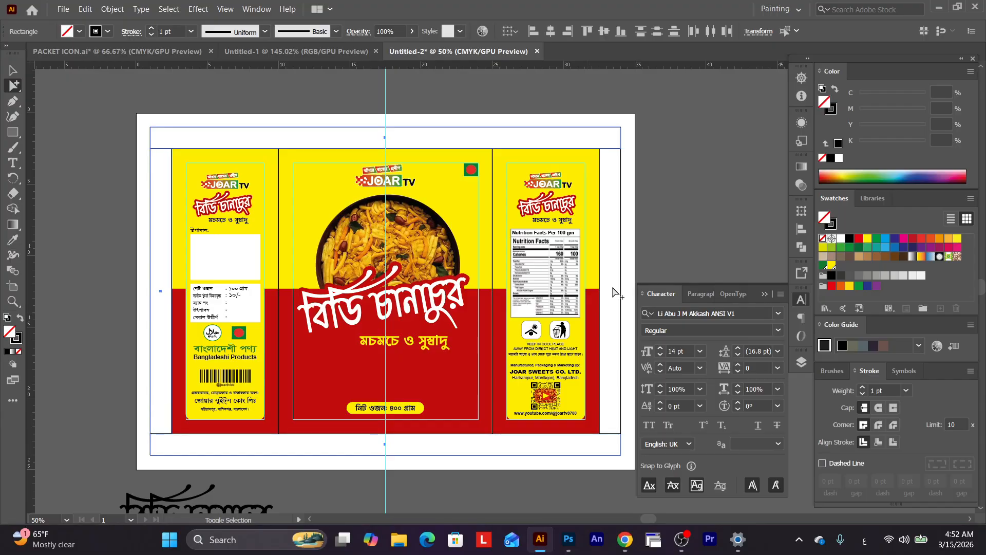
pyautogui.keyDown('shift'); pyautogui.click(621, 247); pyautogui.keyUp('shift')
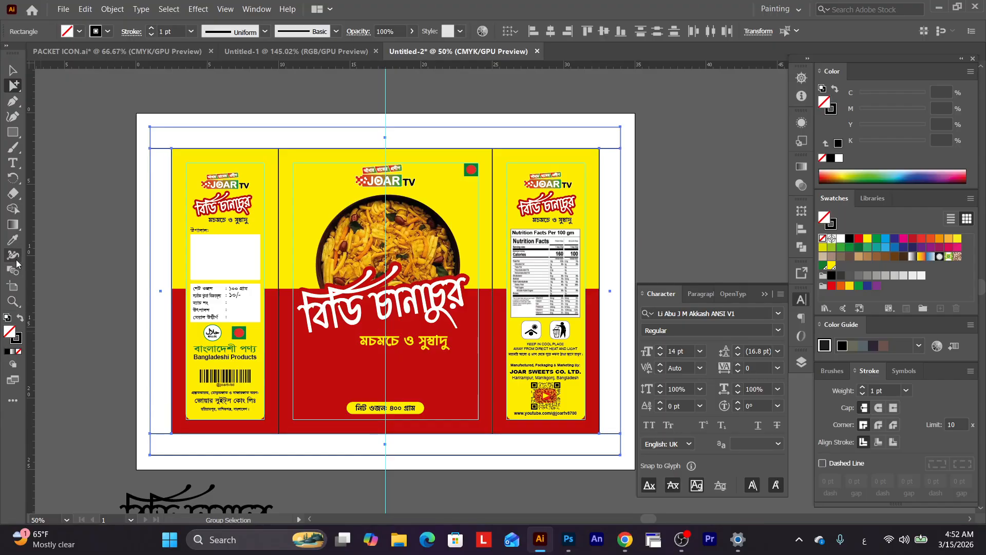
pyautogui.click(181, 300)
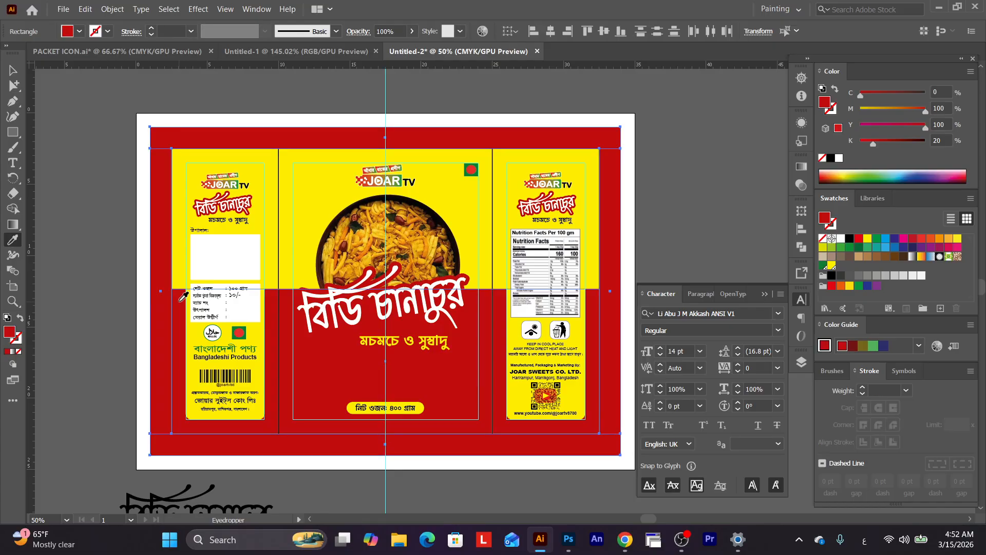
pyautogui.click(302, 205)
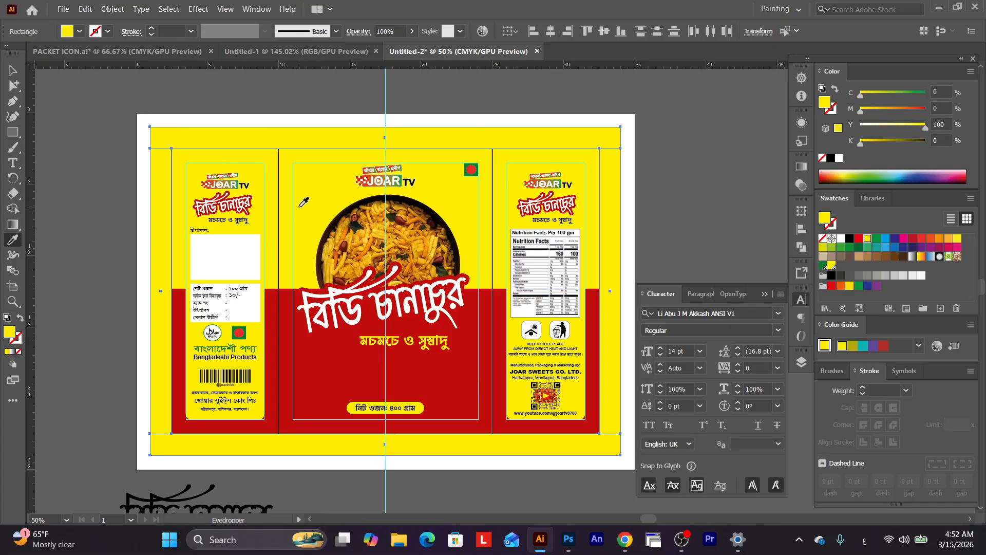
pyautogui.click(300, 301)
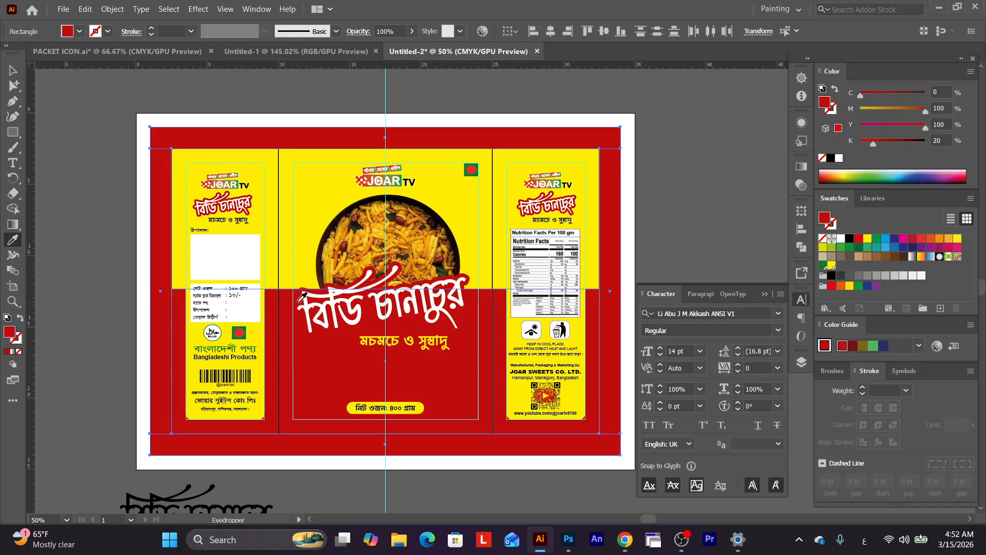
pyautogui.click(13, 71)
pyautogui.click(115, 346)
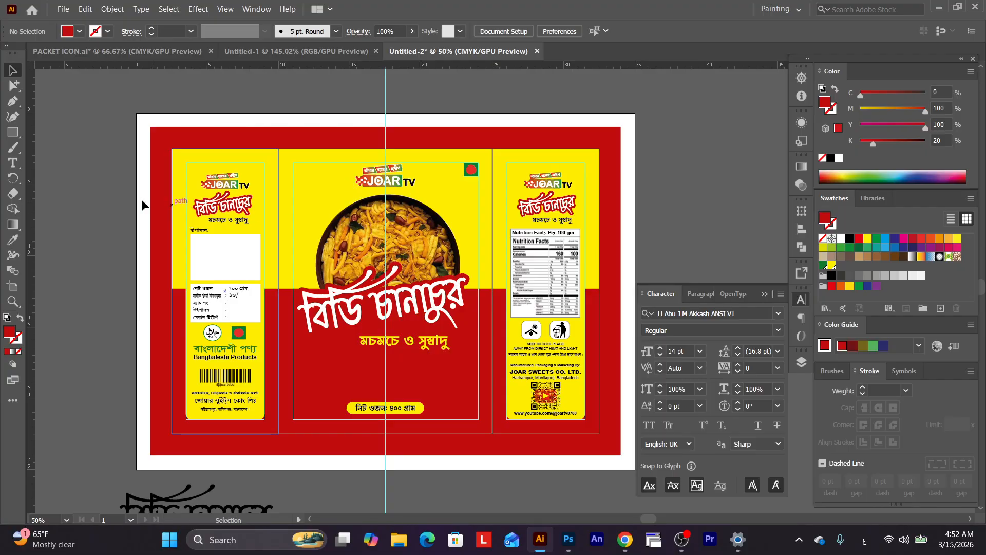
# Try extending the left outer strip to the full height of the packet and filling it with white.
pyautogui.click(14, 86)
pyautogui.click(166, 146)
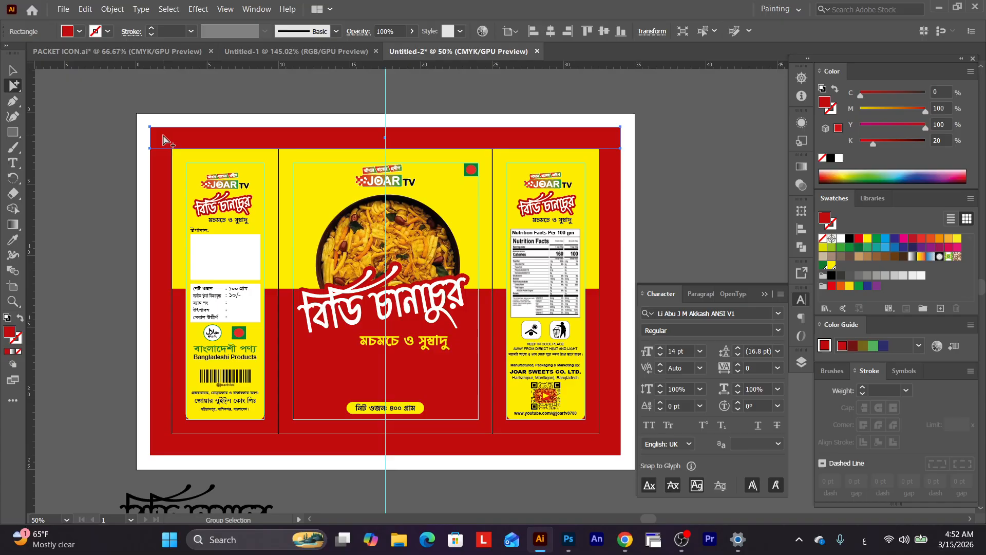
pyautogui.keyDown('shift'); pyautogui.click(174, 444); pyautogui.keyUp('shift')
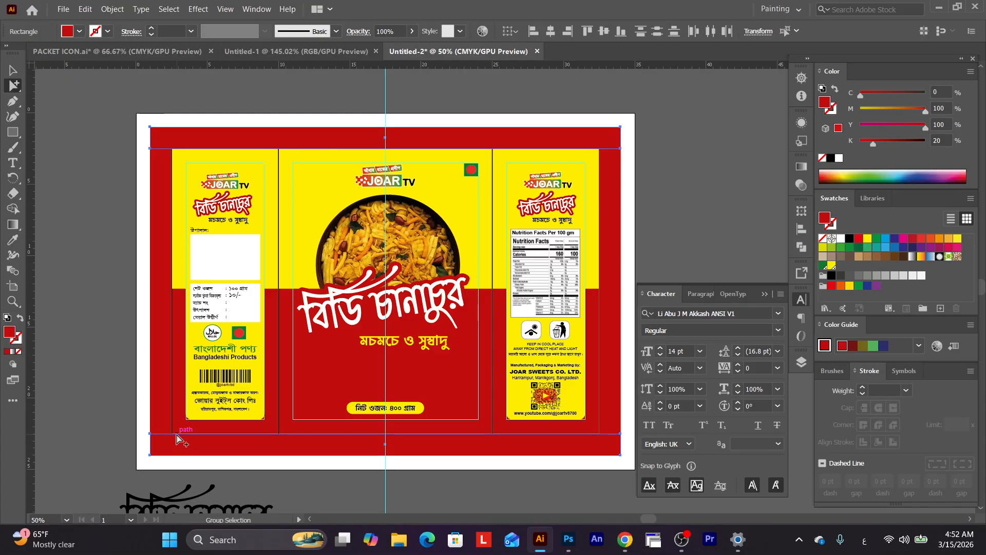
pyautogui.keyDown('shift'); pyautogui.click(153, 182); pyautogui.keyUp('shift')
pyautogui.click(161, 167)
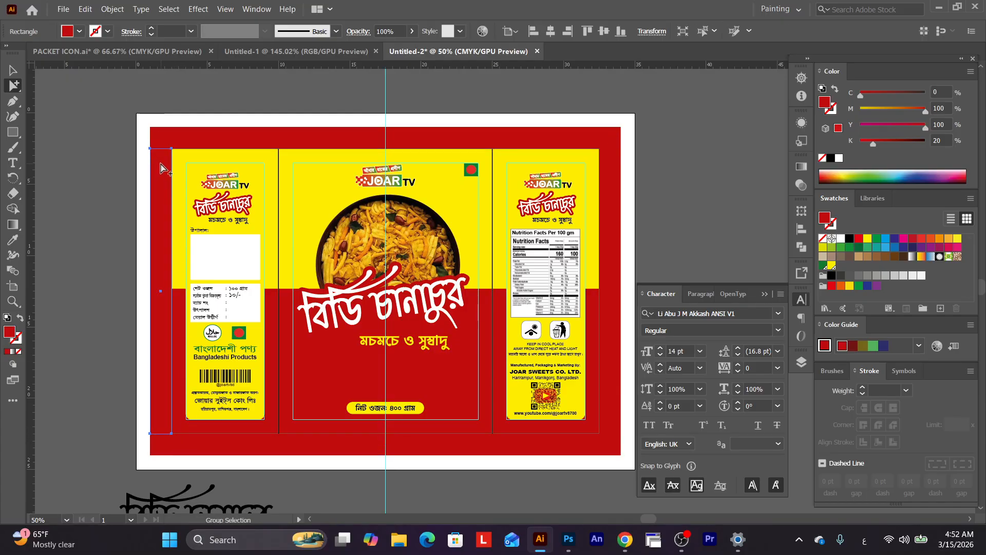
pyautogui.click(5, 71)
pyautogui.moveTo(161, 149); pyautogui.dragTo(162, 132)
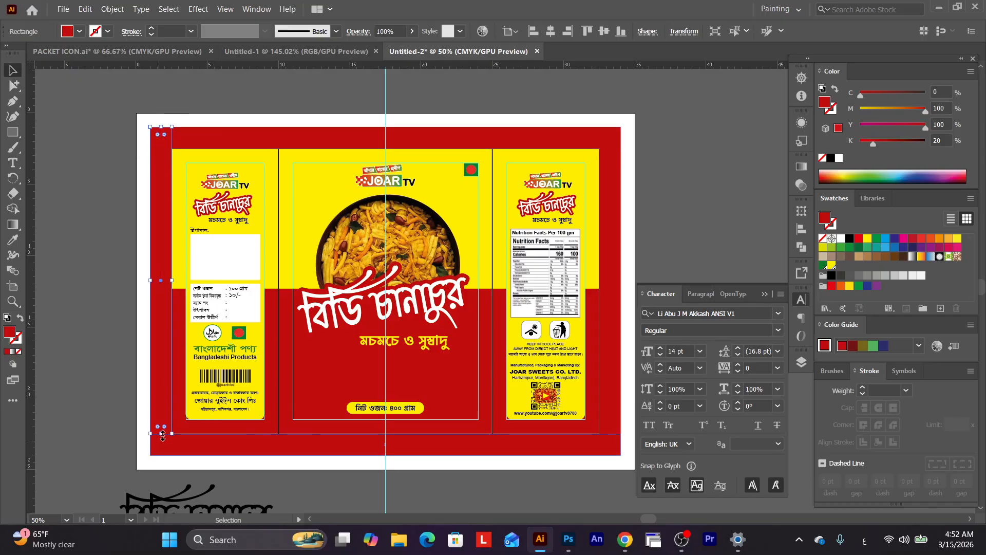
pyautogui.moveTo(160, 434); pyautogui.dragTo(159, 455)
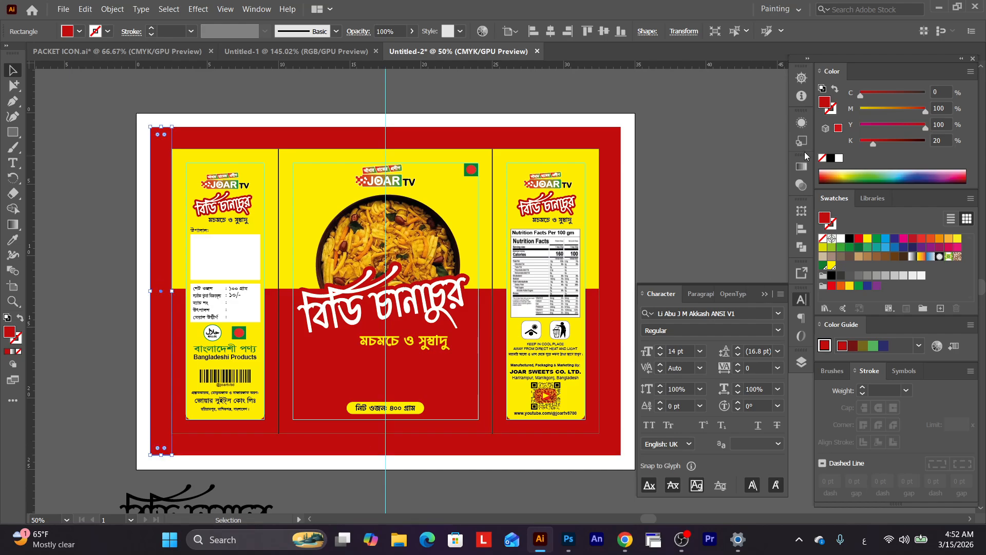
pyautogui.click(839, 159)
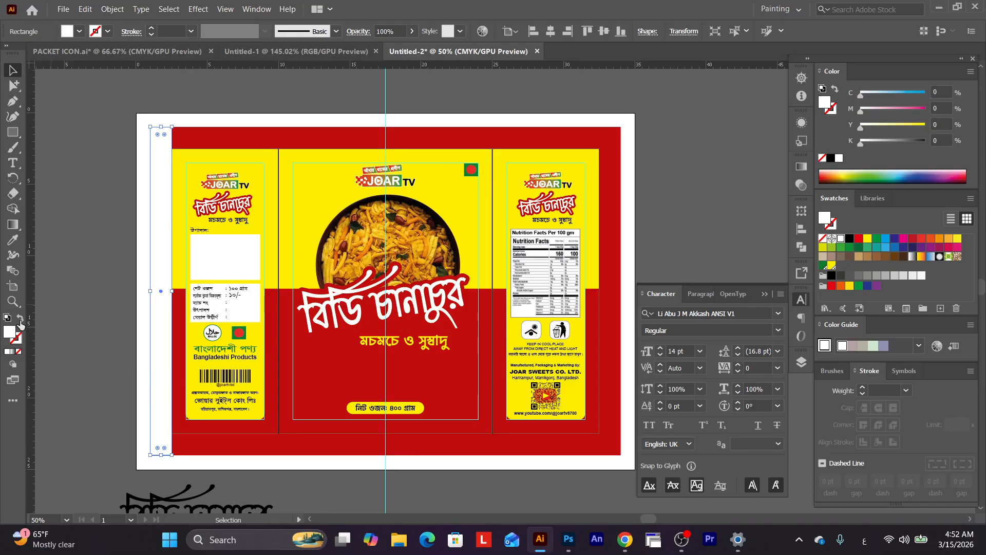
pyautogui.click(56, 309)
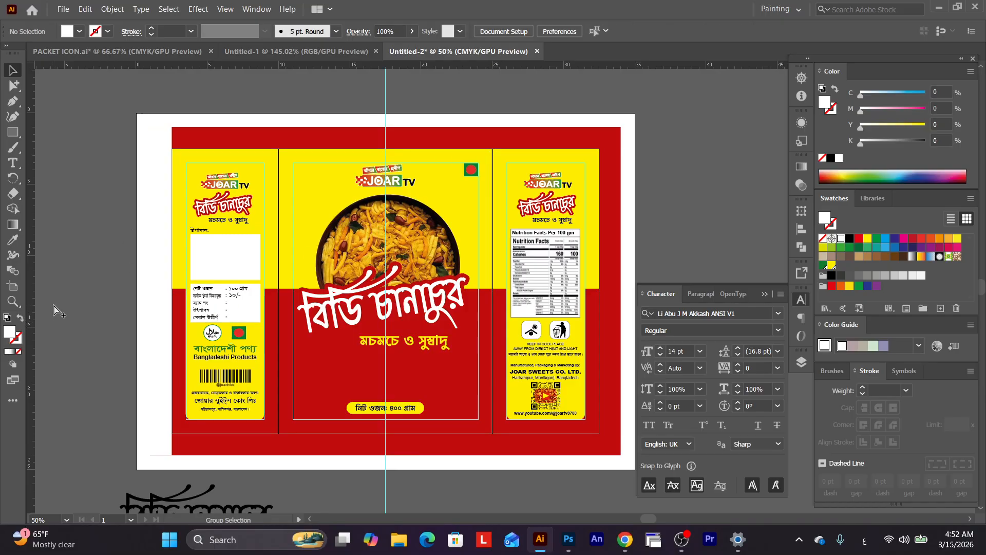
# Undo the white fill and the stretching of the left outer strip.
pyautogui.hotkey('ctrl', 'z')
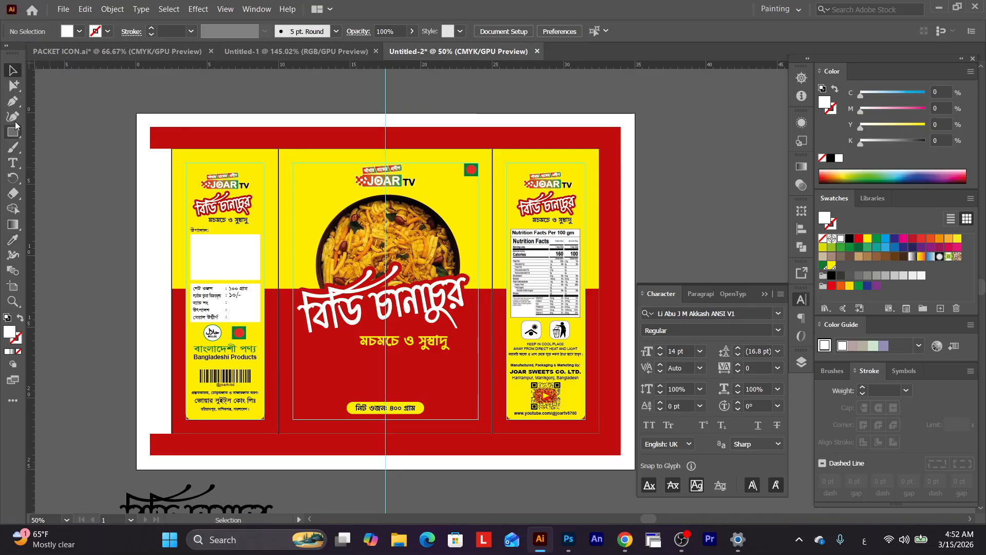
pyautogui.click(17, 87)
pyautogui.hotkey('ctrl', 'z')
pyautogui.hotkey('ctrl', 'z')
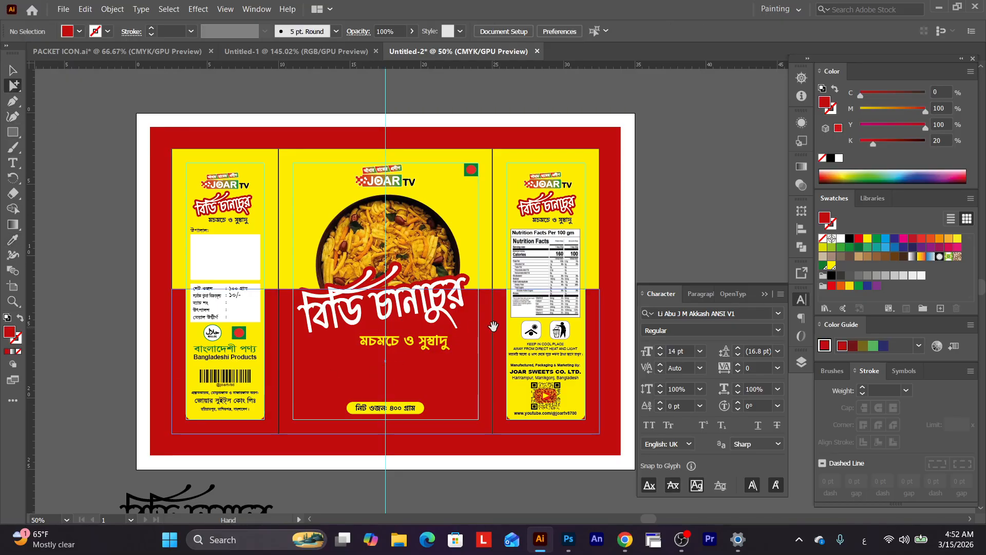
# Place the chanachur bowl image 61k6gx7YvpL._SX679_ from the Downloads folder into the packet document.
pyautogui.moveTo(201, 185); pyautogui.dragTo(160, 201)
pyautogui.keyDown('ctrl'); pyautogui.click(434, 318); pyautogui.keyUp('ctrl')
pyautogui.moveTo(427, 225); pyautogui.dragTo(396, 278)
pyautogui.moveTo(374, 399); pyautogui.dragTo(403, 375)
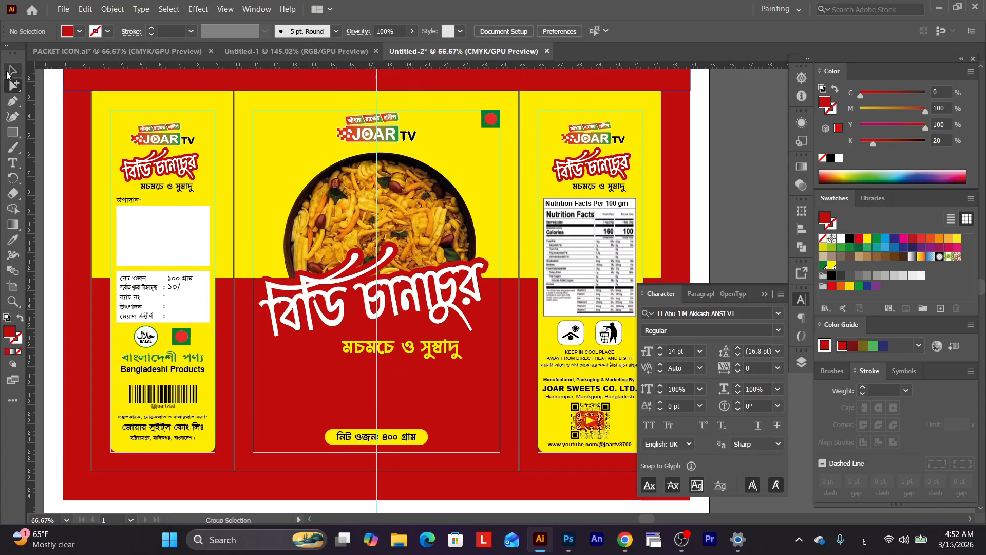
pyautogui.click(8, 73)
pyautogui.click(63, 8)
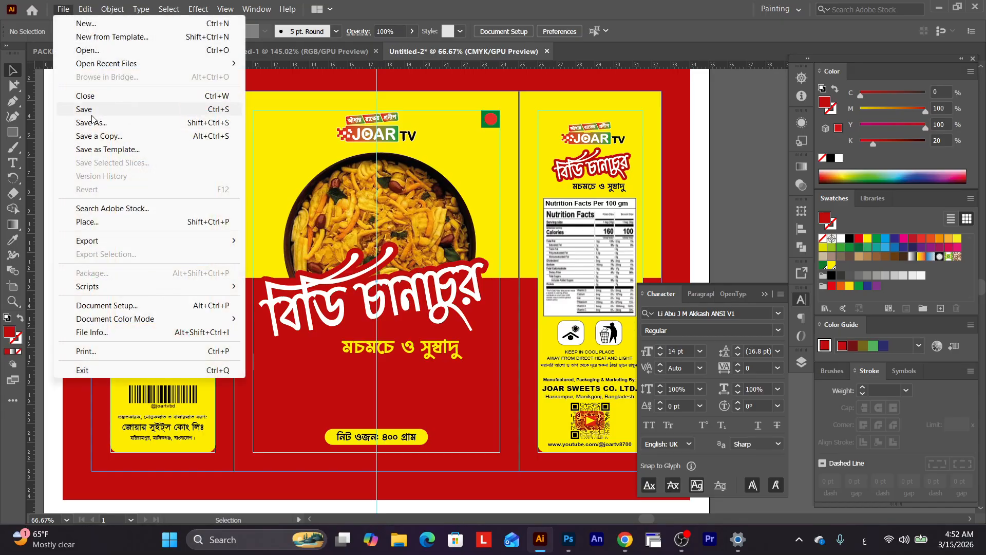
pyautogui.click(90, 221)
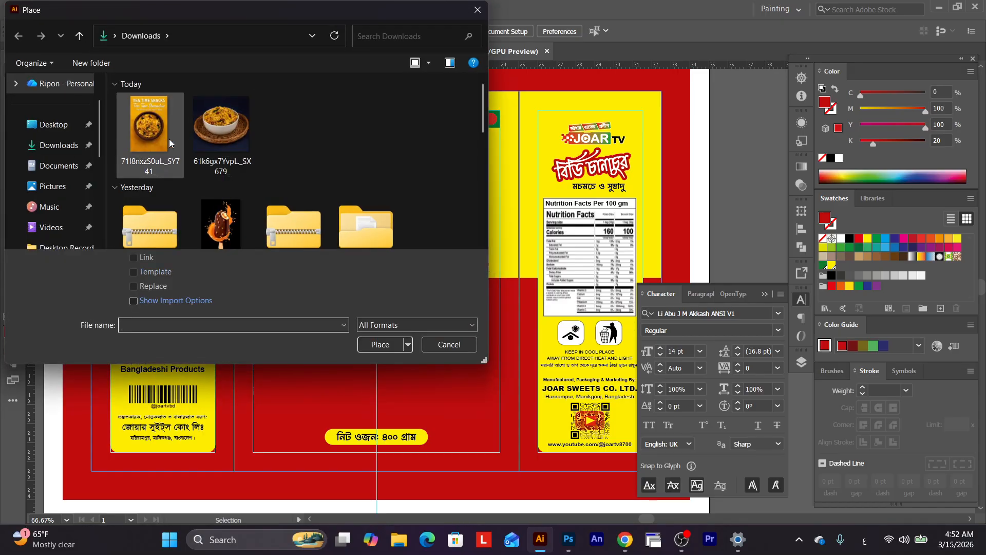
pyautogui.click(224, 138)
pyautogui.click(381, 345)
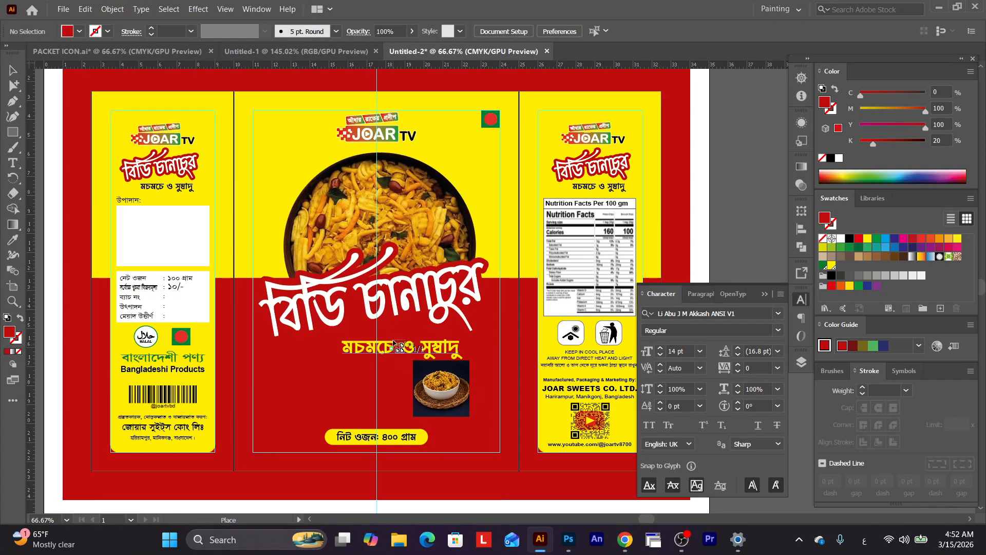
pyautogui.click(322, 331)
# Move the placed bowl image lower so it clears the front panel's tagline.
pyautogui.moveTo(467, 395); pyautogui.dragTo(323, 165)
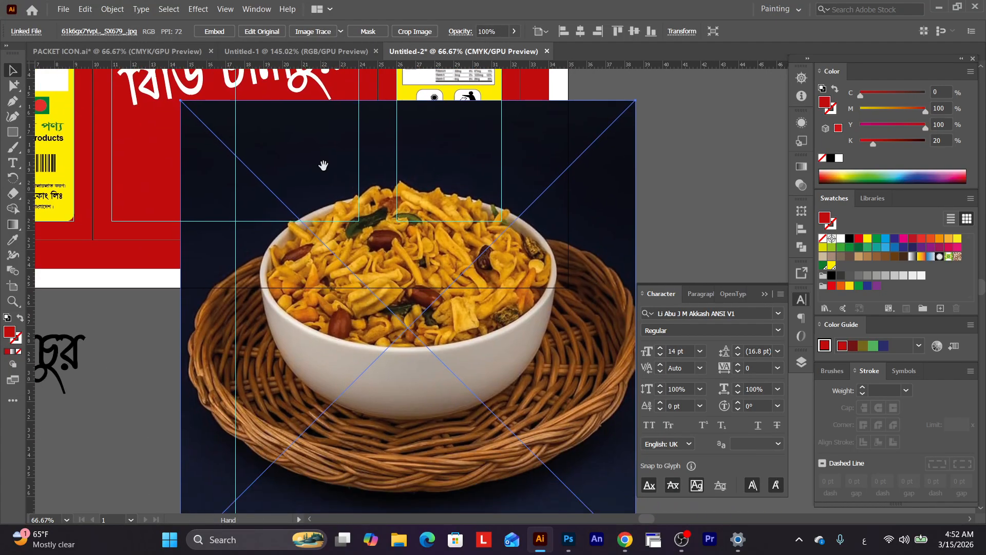
pyautogui.moveTo(396, 277); pyautogui.dragTo(335, 214)
pyautogui.hotkey('ctrl', '-')
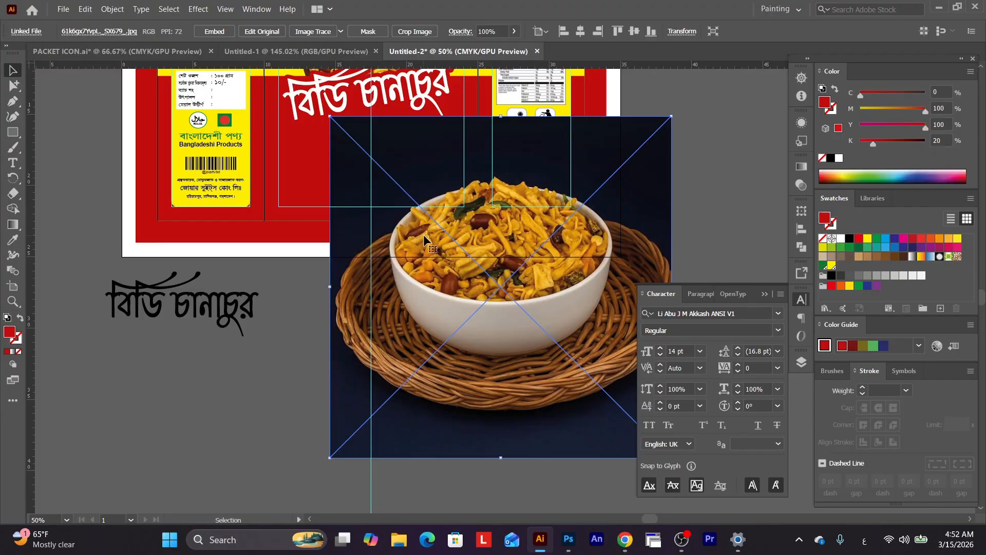
pyautogui.moveTo(386, 168); pyautogui.dragTo(281, 156)
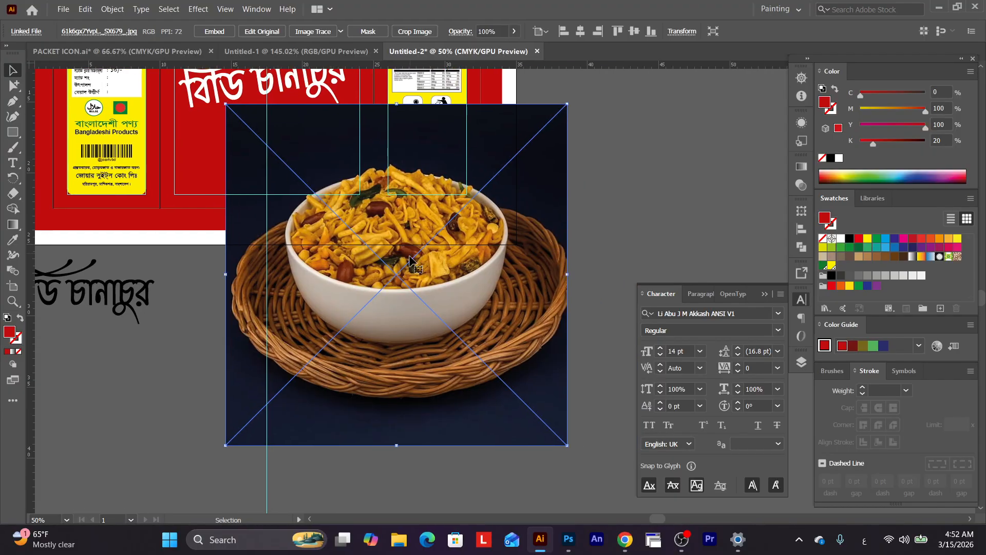
pyautogui.moveTo(411, 262); pyautogui.dragTo(390, 324)
pyautogui.click(585, 234)
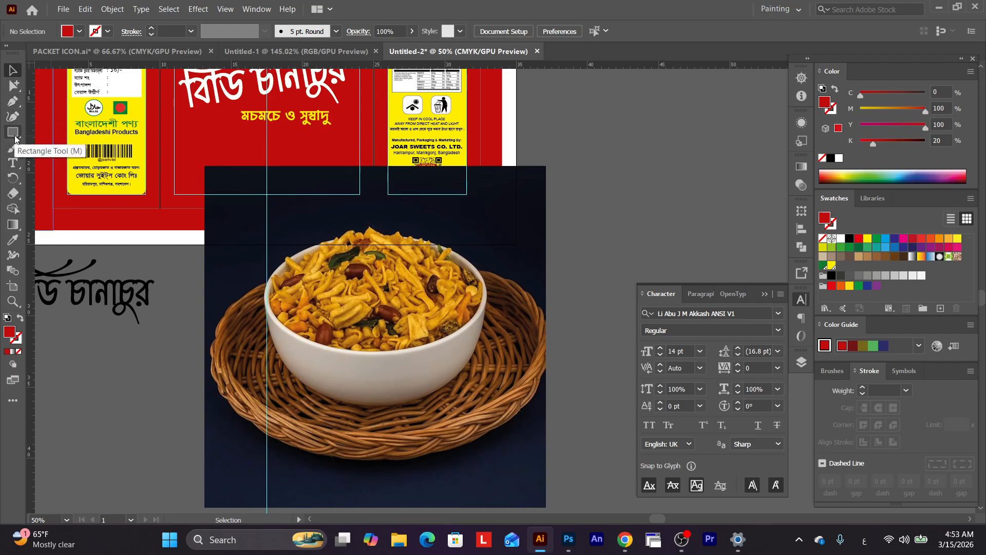
# Start a Pen tool path around the bowl, tracing from the base up to the left side below the rim.
pyautogui.click(14, 117)
pyautogui.click(15, 105)
pyautogui.keyDown('ctrl'); pyautogui.click(395, 343); pyautogui.keyUp('ctrl')
pyautogui.moveTo(415, 343); pyautogui.dragTo(285, 360)
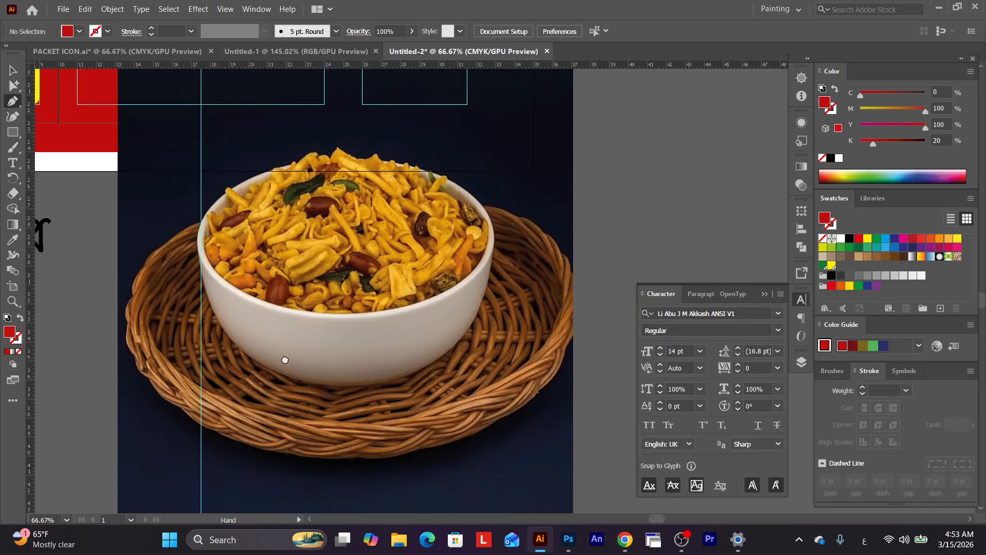
pyautogui.click(346, 393)
pyautogui.moveTo(201, 269); pyautogui.dragTo(196, 230)
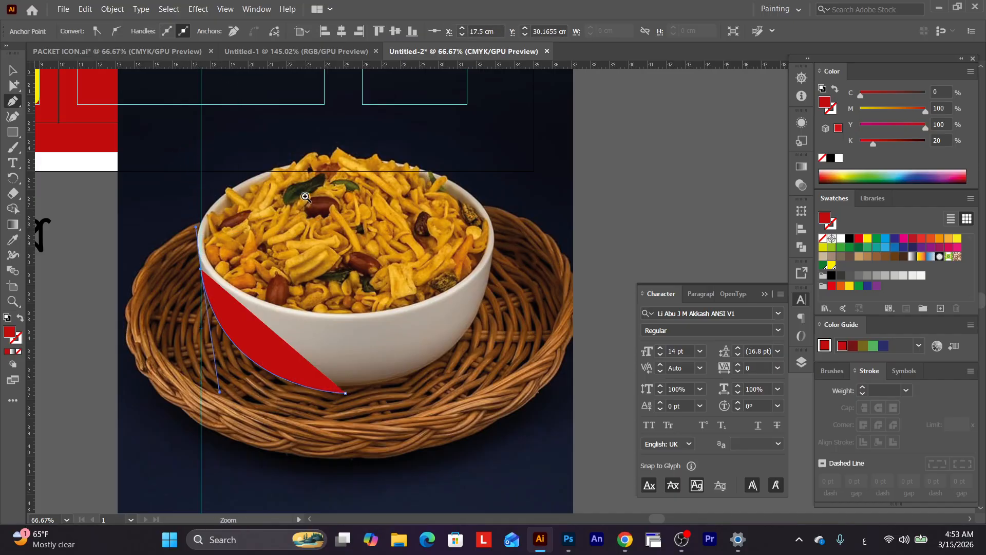
# Continue the Pen tool path along the left rim and over the uneven top edge of the chanachur.
pyautogui.hotkey('ctrl', '+')
pyautogui.moveTo(479, 242); pyautogui.dragTo(612, 207)
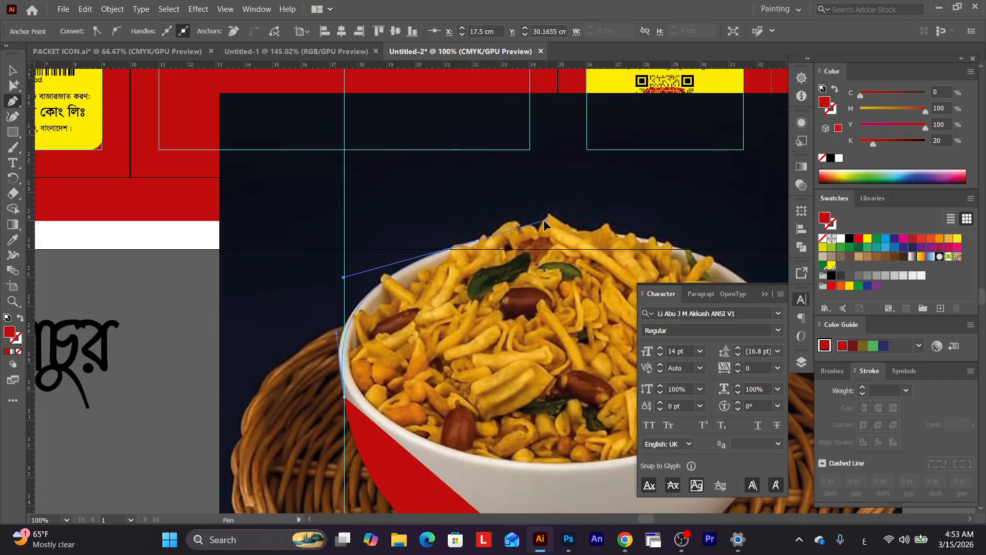
pyautogui.moveTo(513, 225); pyautogui.dragTo(583, 235)
pyautogui.click(608, 224)
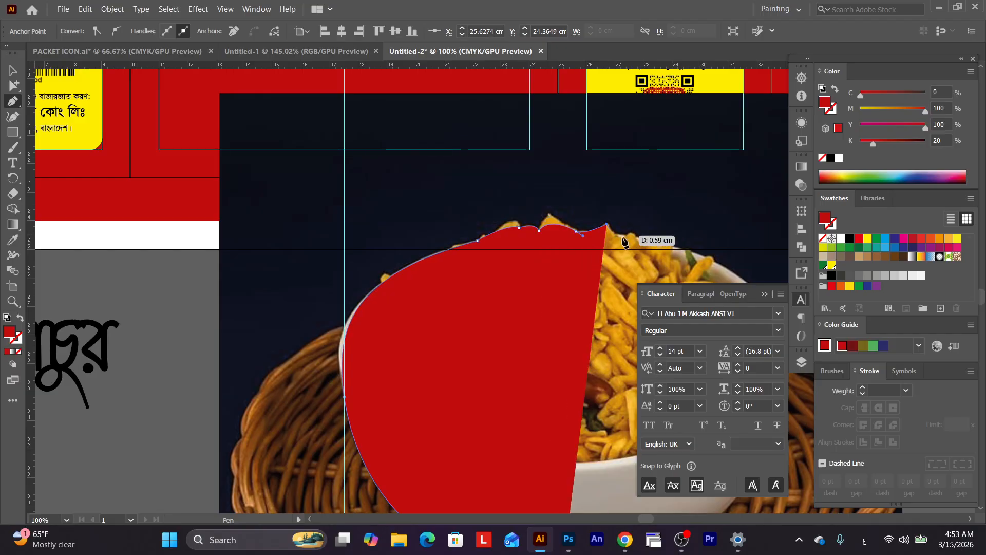
pyautogui.click(621, 239)
pyautogui.press('space')
pyautogui.moveTo(652, 248); pyautogui.dragTo(480, 186)
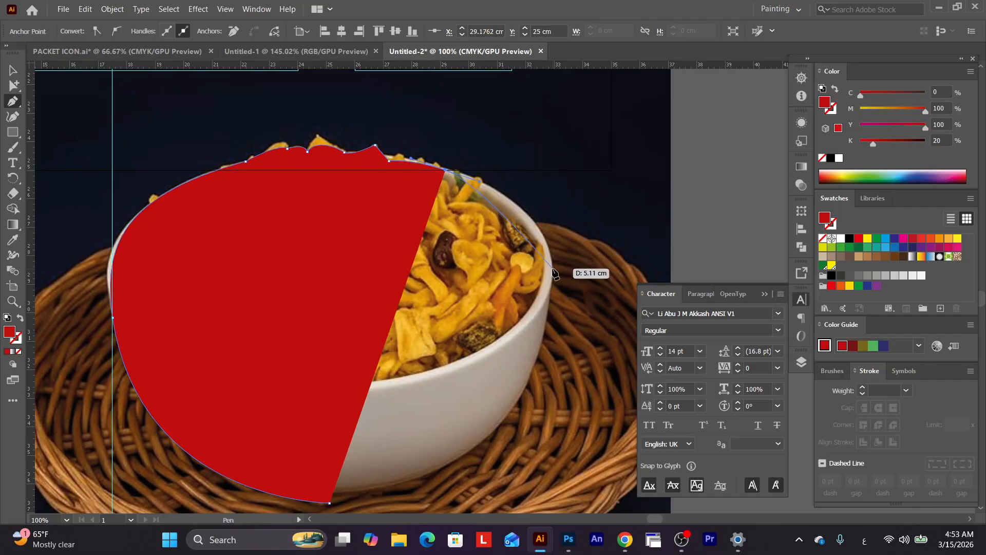
# Trace the bowl's right rim and curved underside with the Pen tool and close the path at the base.
pyautogui.moveTo(552, 270); pyautogui.dragTo(549, 328)
pyautogui.moveTo(460, 457); pyautogui.dragTo(398, 493)
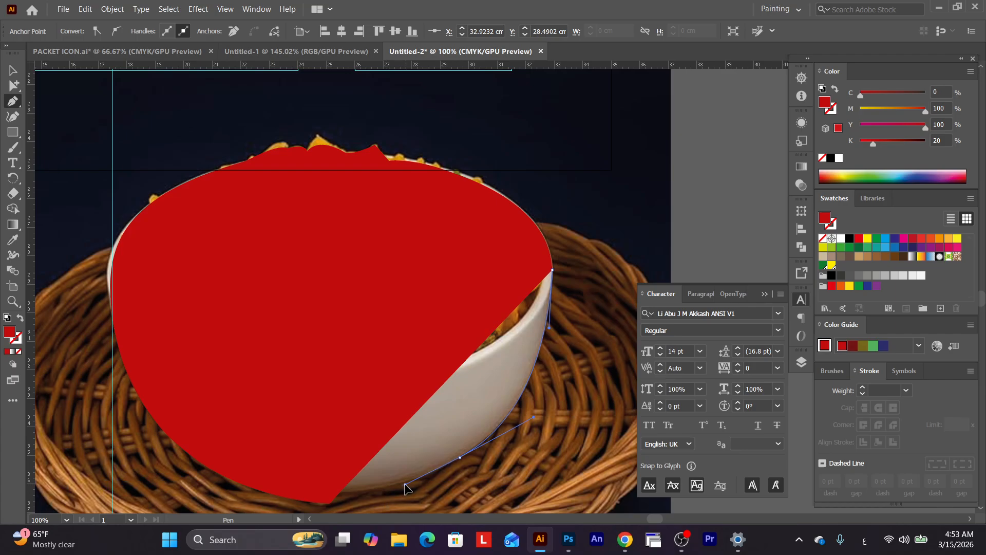
pyautogui.moveTo(406, 488); pyautogui.dragTo(405, 485)
pyautogui.moveTo(329, 503); pyautogui.dragTo(265, 513)
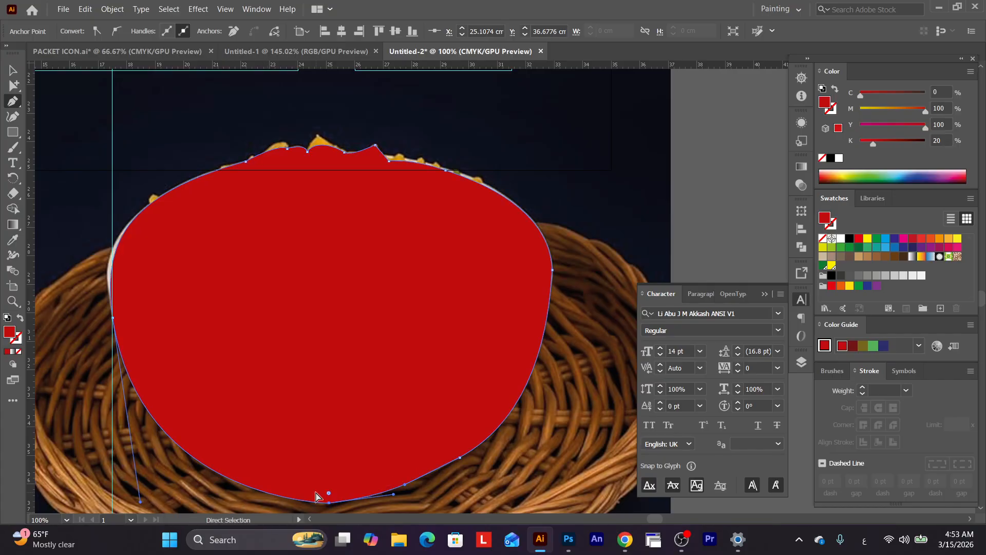
# Use the traced shape as a clipping mask to cut the bowl out of its photo background.
pyautogui.click(13, 70)
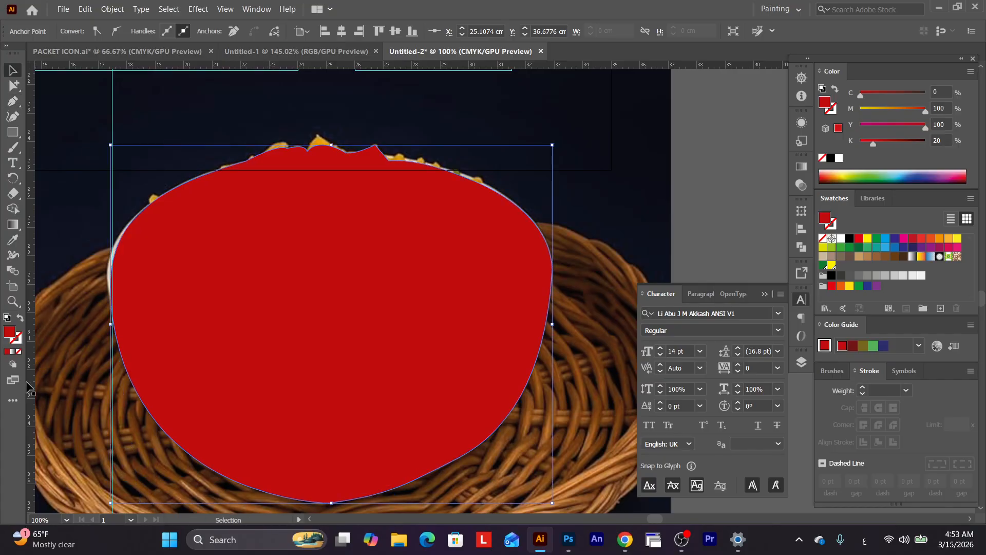
pyautogui.click(18, 352)
pyautogui.hotkey('ctrl', 'a')
pyautogui.hotkey('ctrl', '7')
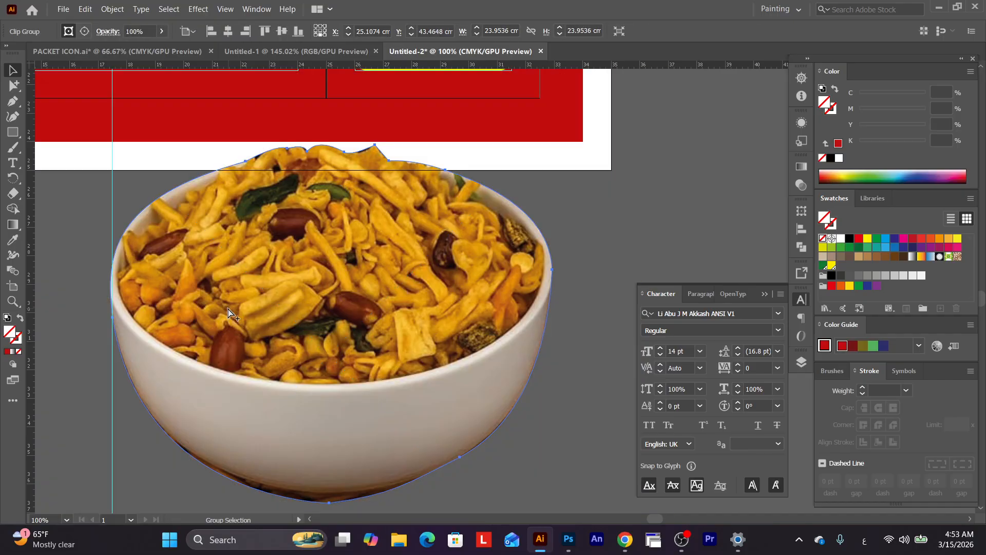
pyautogui.hotkey('ctrl', '-')
pyautogui.hotkey('ctrl', '-')
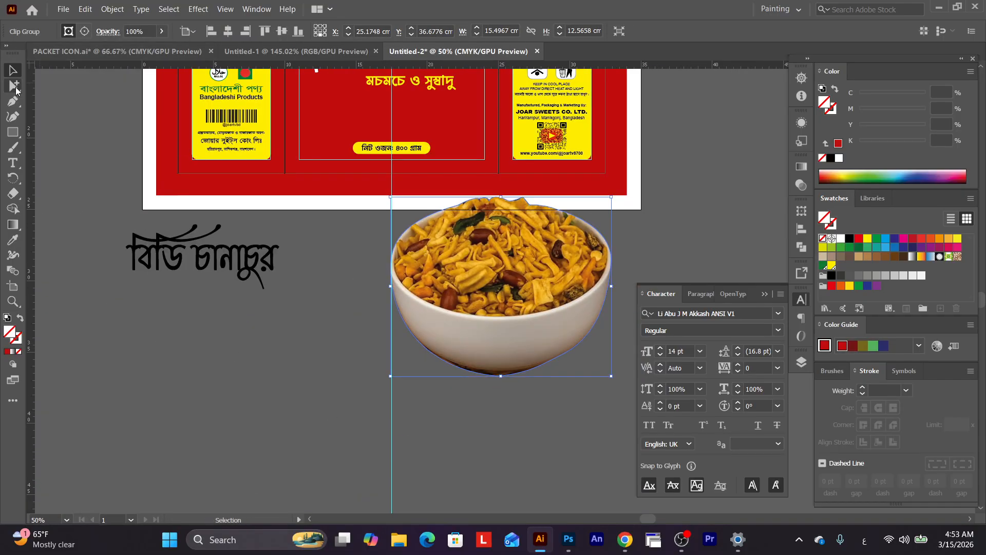
# Raise the lowest anchor of the clipping path with Direct Selection to trim the dark background beneath the bowl.
pyautogui.click(17, 91)
pyautogui.click(50, 89)
pyautogui.keyDown('ctrl'); pyautogui.click(513, 366); pyautogui.keyUp('ctrl')
pyautogui.keyDown('ctrl'); pyautogui.click(515, 363); pyautogui.keyUp('ctrl')
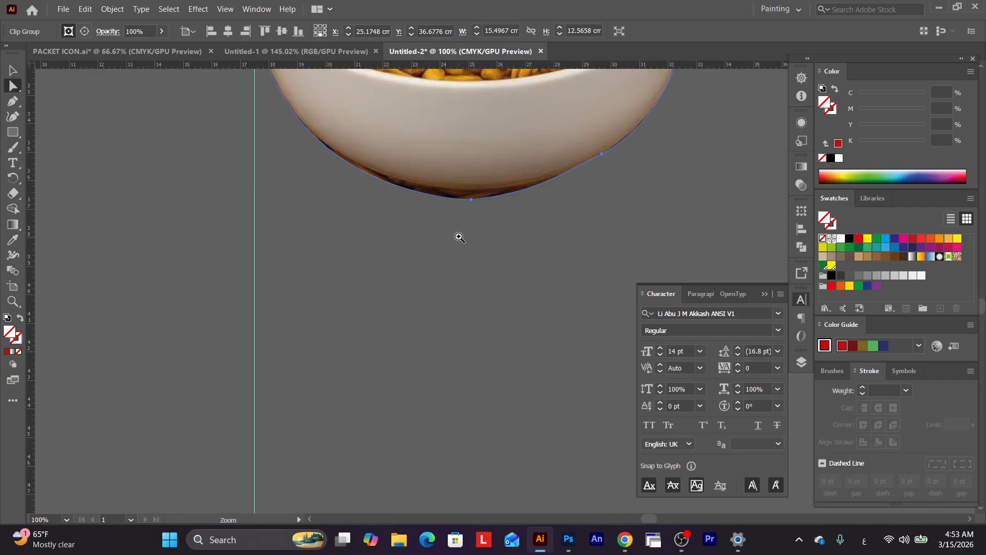
pyautogui.keyDown('ctrl'); pyautogui.click(459, 237); pyautogui.keyUp('ctrl')
pyautogui.click(521, 267)
pyautogui.moveTo(520, 231); pyautogui.dragTo(534, 218)
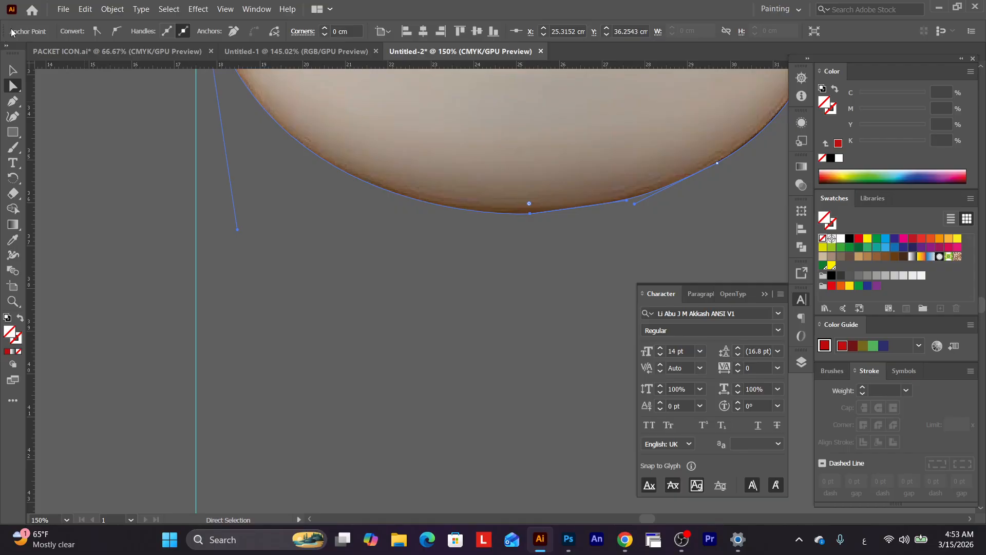
pyautogui.click(18, 67)
pyautogui.click(349, 321)
# Move the cut-out bowl onto the lower red area of the packet's front panel.
pyautogui.hotkey('ctrl', '-')
pyautogui.hotkey('ctrl', '-')
pyautogui.hotkey('ctrl', '-')
pyautogui.hotkey('ctrl', '-')
pyautogui.press('space')
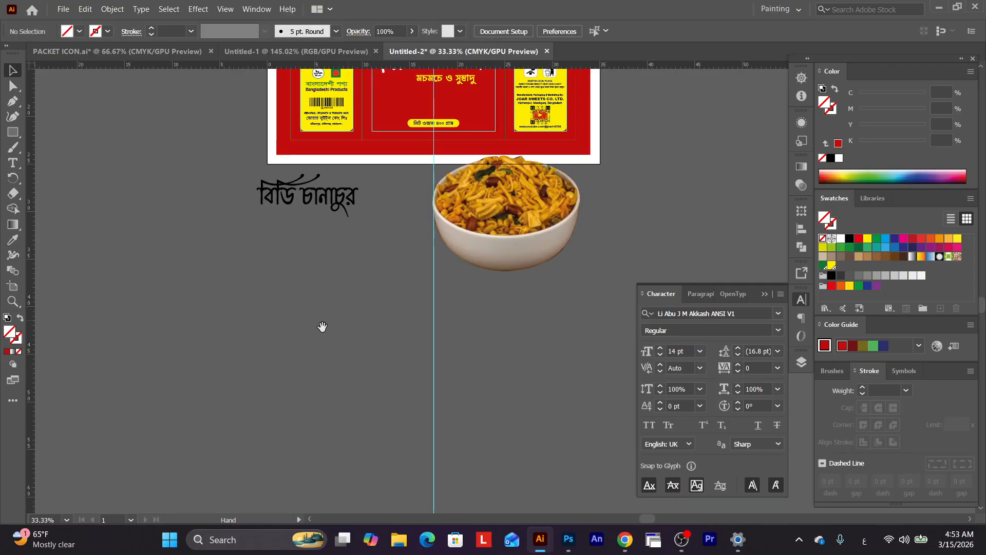
pyautogui.moveTo(400, 275); pyautogui.dragTo(252, 449)
pyautogui.click(364, 386)
pyautogui.moveTo(391, 409); pyautogui.dragTo(310, 304)
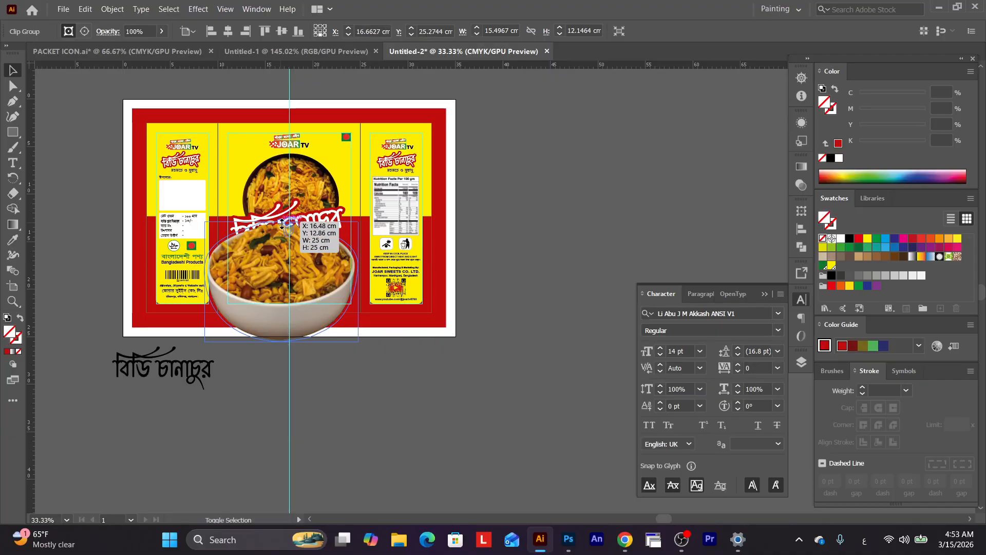
# Scale the cut-out bowl down to about 8.4 by 6.6 cm and centre it on the front panel's vertical guide.
pyautogui.moveTo(281, 224); pyautogui.dragTo(297, 250)
pyautogui.hotkey('ctrl', '+')
pyautogui.hotkey('ctrl', '+')
pyautogui.press('space')
pyautogui.moveTo(207, 301); pyautogui.dragTo(133, 308)
pyautogui.moveTo(414, 293); pyautogui.dragTo(310, 298)
pyautogui.hotkey('ctrl', '+')
pyautogui.press('space')
pyautogui.moveTo(430, 260); pyautogui.dragTo(485, 216)
# Send the cut-out bowl, red lower background and round bowl photo to the back, behind the tagline and net-weight label.
pyautogui.keyDown('shift'); pyautogui.click(518, 362); pyautogui.keyUp('shift')
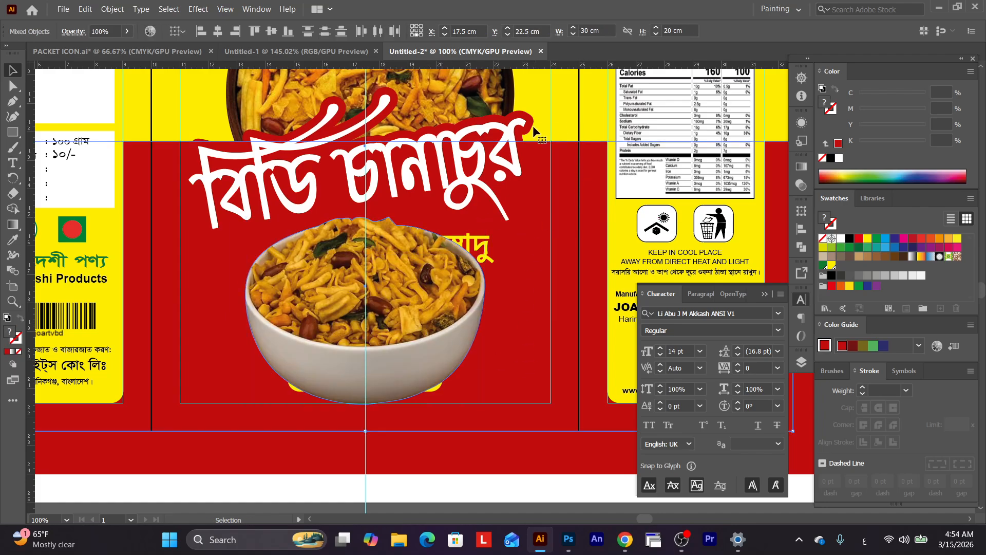
pyautogui.keyDown('shift'); pyautogui.click(490, 86); pyautogui.keyUp('shift')
pyautogui.hotkey('ctrl', 'shift', '[')
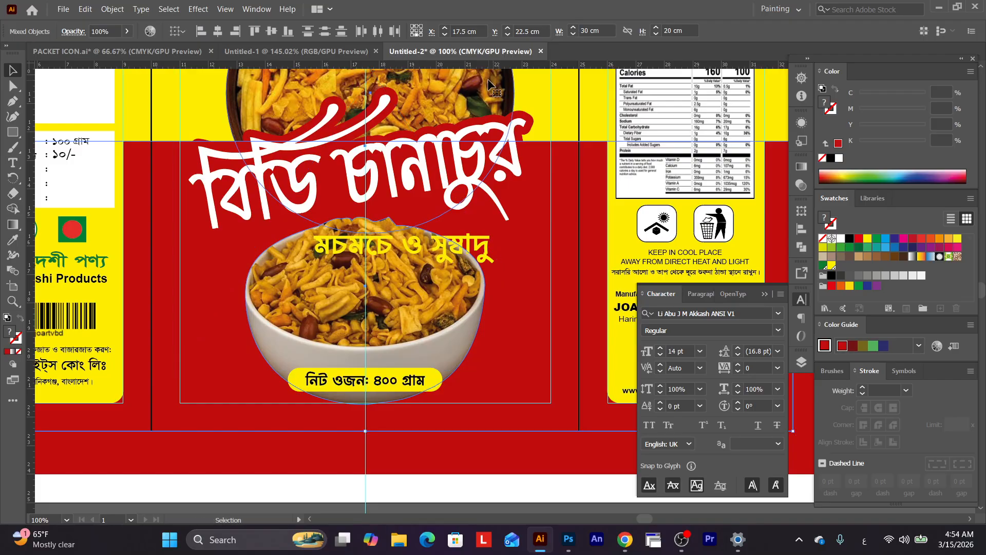
# Set the opacity of the cut-out bowl on the front panel to 20%.
pyautogui.hotkey('ctrl', '-')
pyautogui.moveTo(440, 284); pyautogui.dragTo(187, 137)
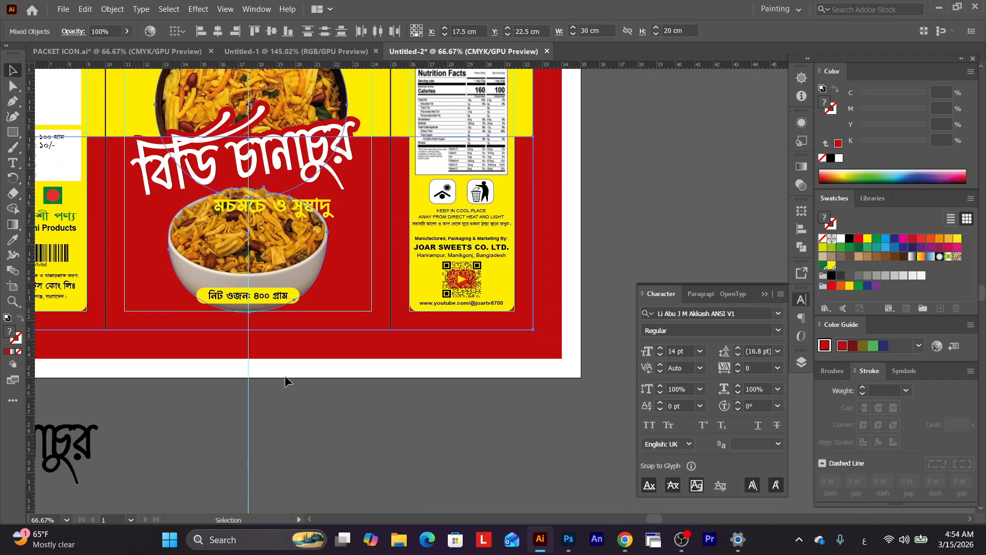
pyautogui.click(308, 408)
pyautogui.click(259, 260)
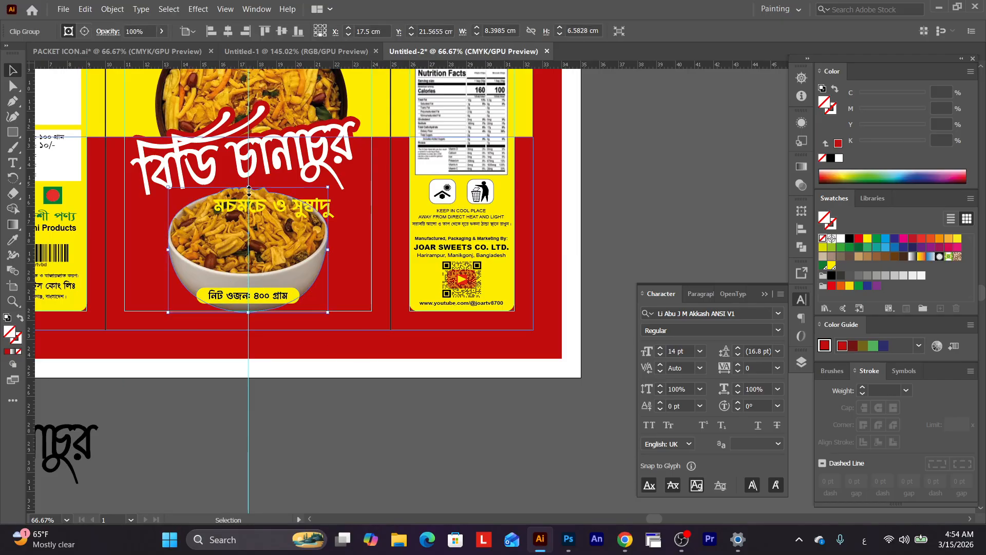
pyautogui.click(807, 211)
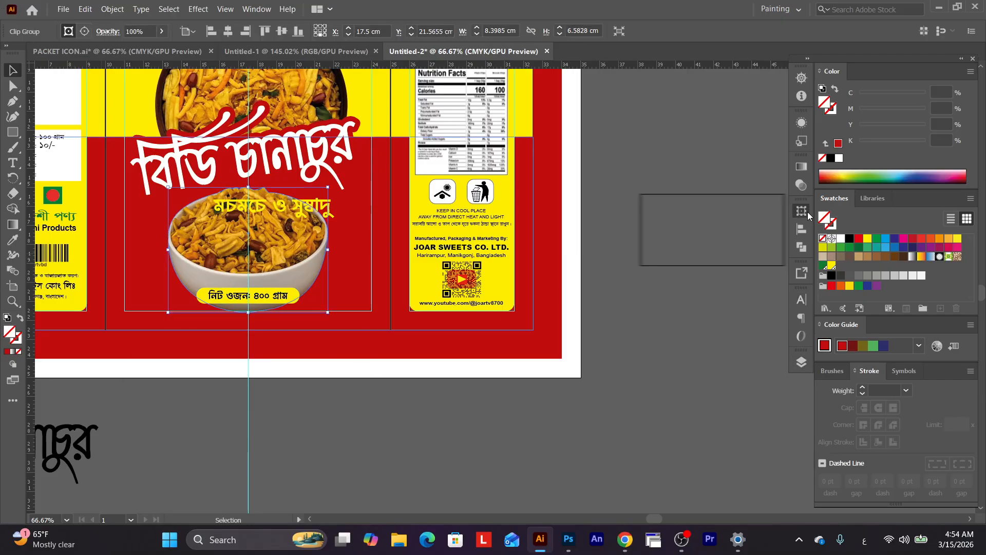
pyautogui.click(802, 186)
pyautogui.doubleClick(743, 180)
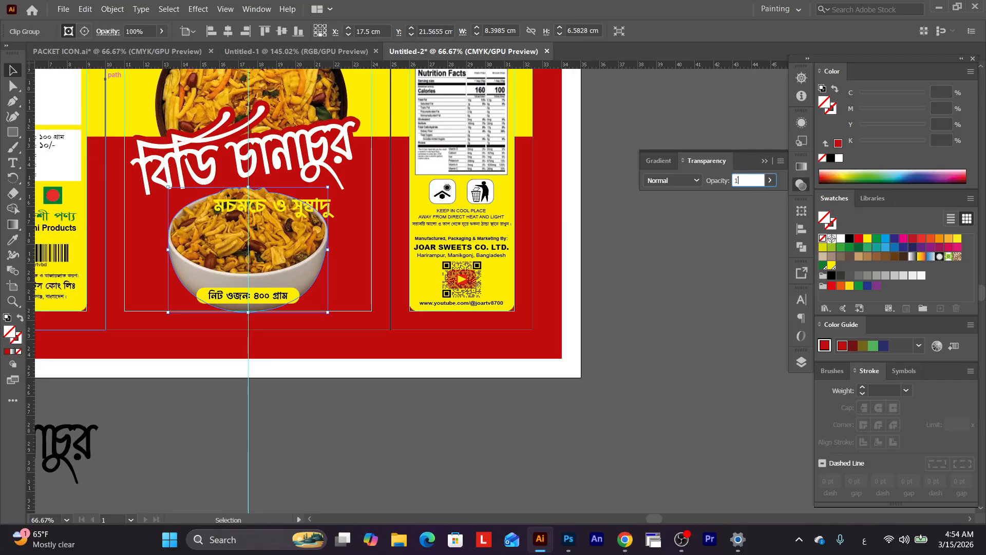
pyautogui.press('Return')
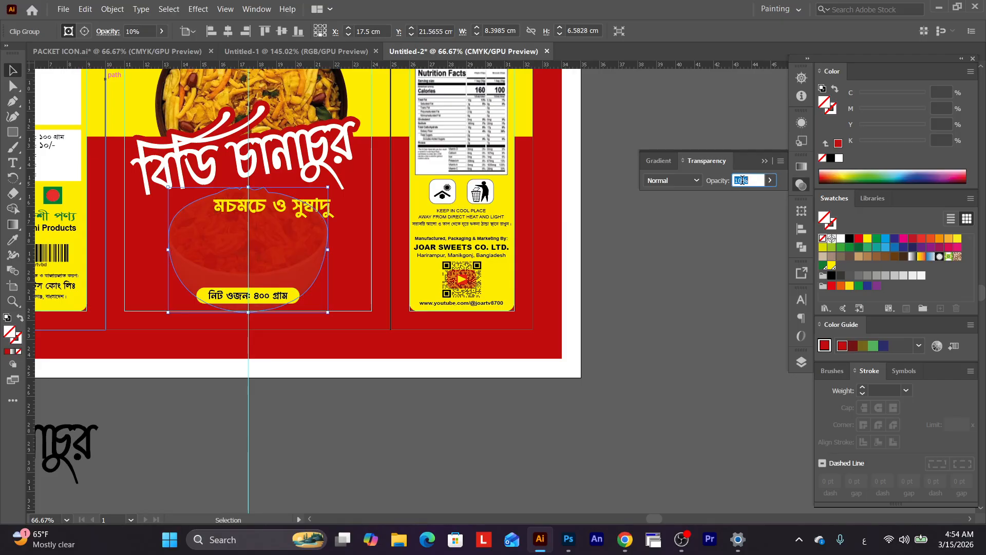
pyautogui.write('20')
pyautogui.press('Return')
pyautogui.click(606, 336)
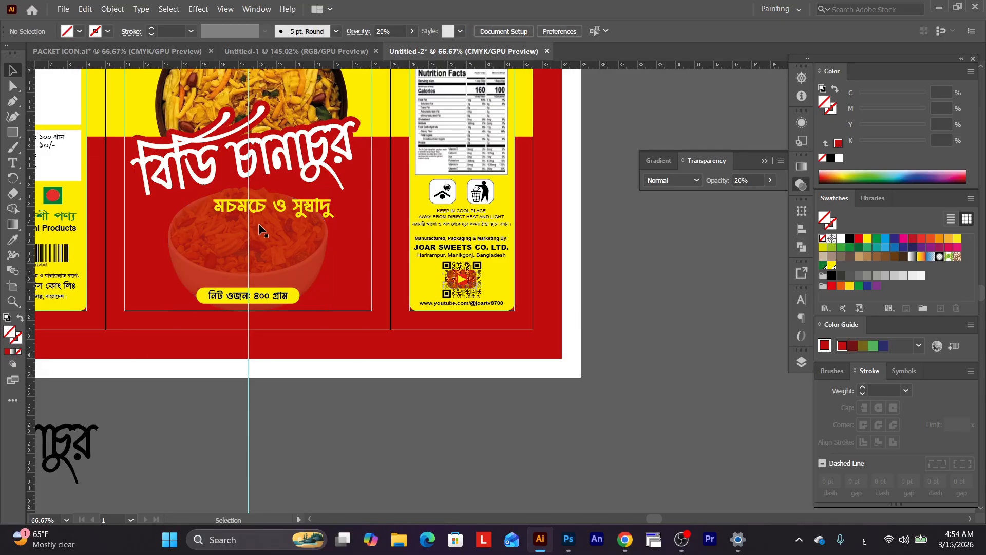
# Enlarge the faded bowl proportionally so it extends down to the lower edge of the front panel.
pyautogui.click(258, 306)
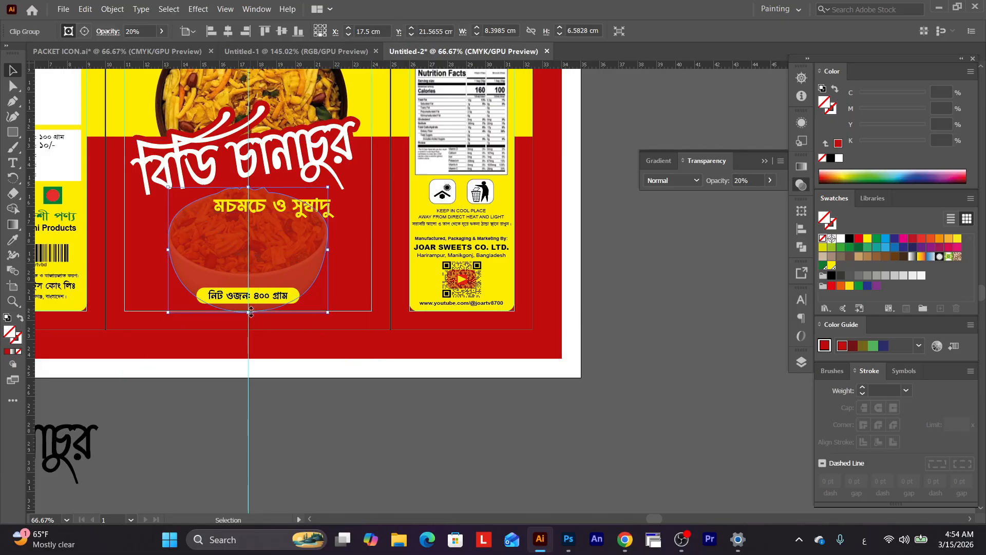
pyautogui.moveTo(250, 313); pyautogui.dragTo(246, 357)
pyautogui.click(341, 430)
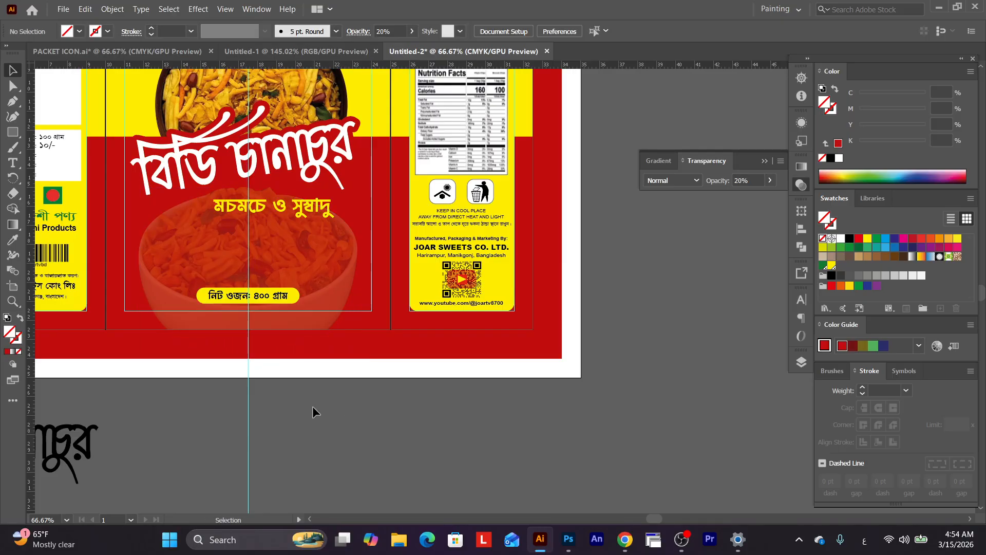
# Draw a narrow downward-pointing triangle about 2 cm wide and 17.7 cm tall above the packet with the Pen tool.
pyautogui.hotkey('ctrl', '-')
pyautogui.moveTo(406, 350); pyautogui.dragTo(523, 434)
pyautogui.hotkey('ctrl', '+')
pyautogui.hotkey('ctrl', '+')
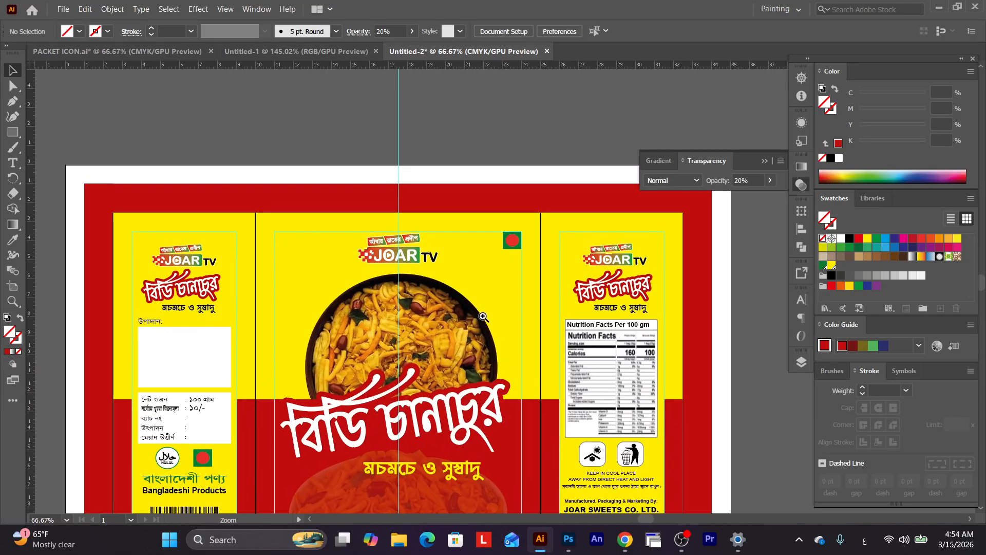
pyautogui.hotkey('ctrl', '-')
pyautogui.hotkey('ctrl', '-')
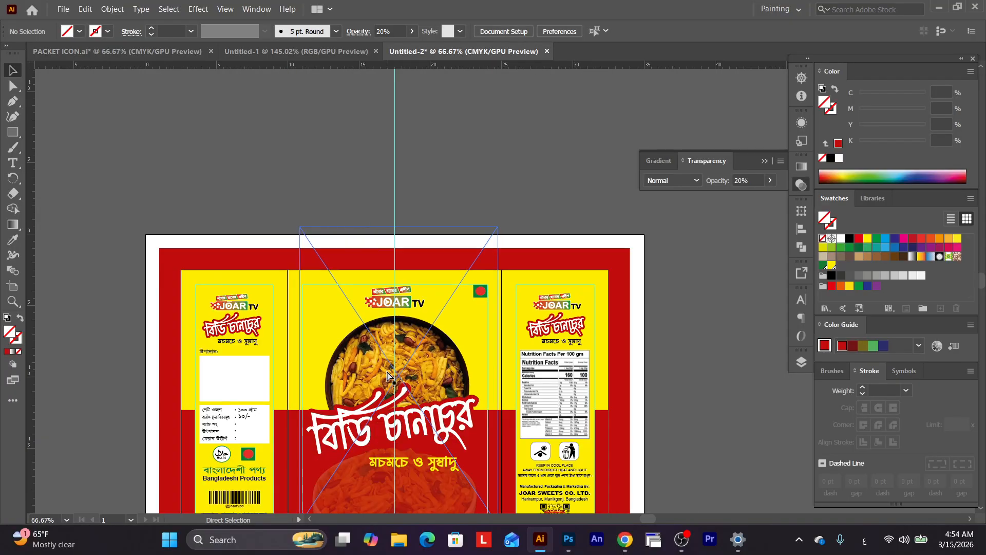
pyautogui.moveTo(414, 237); pyautogui.dragTo(385, 286)
pyautogui.click(12, 103)
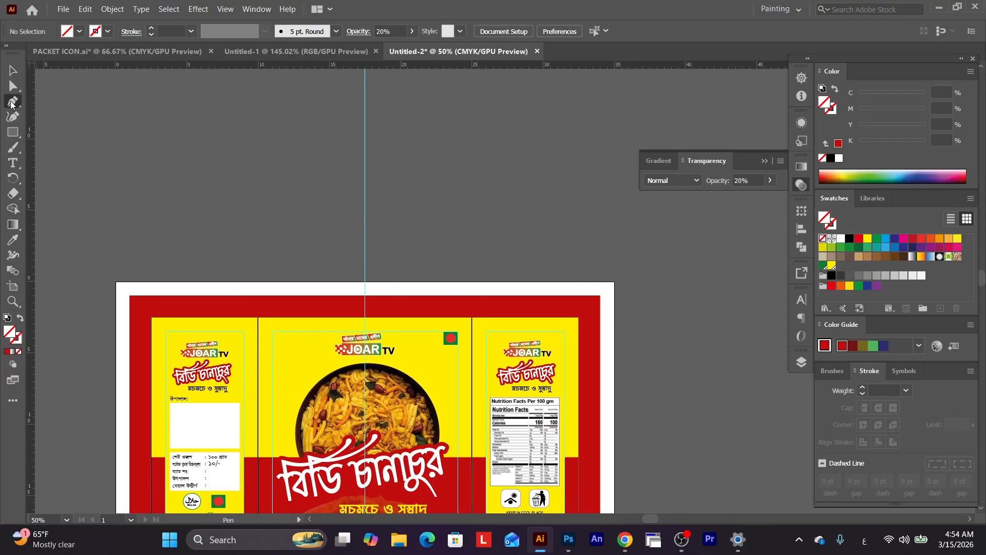
pyautogui.click(366, 254)
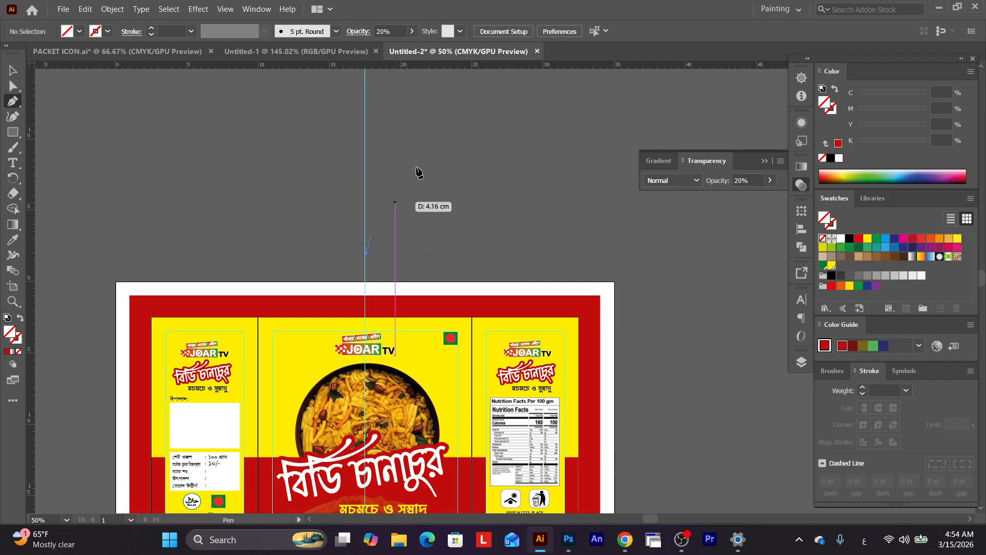
pyautogui.moveTo(408, 139); pyautogui.dragTo(376, 282)
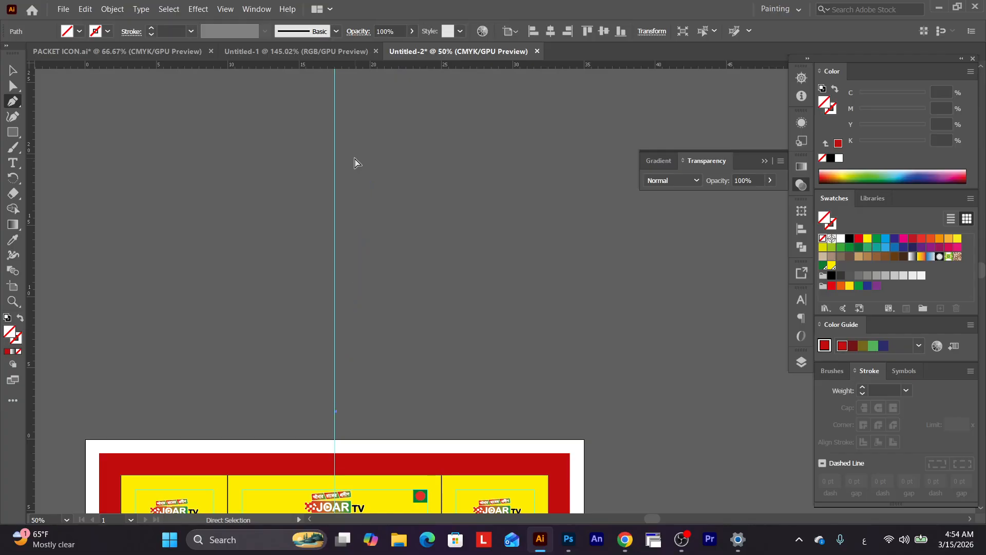
pyautogui.click(347, 163)
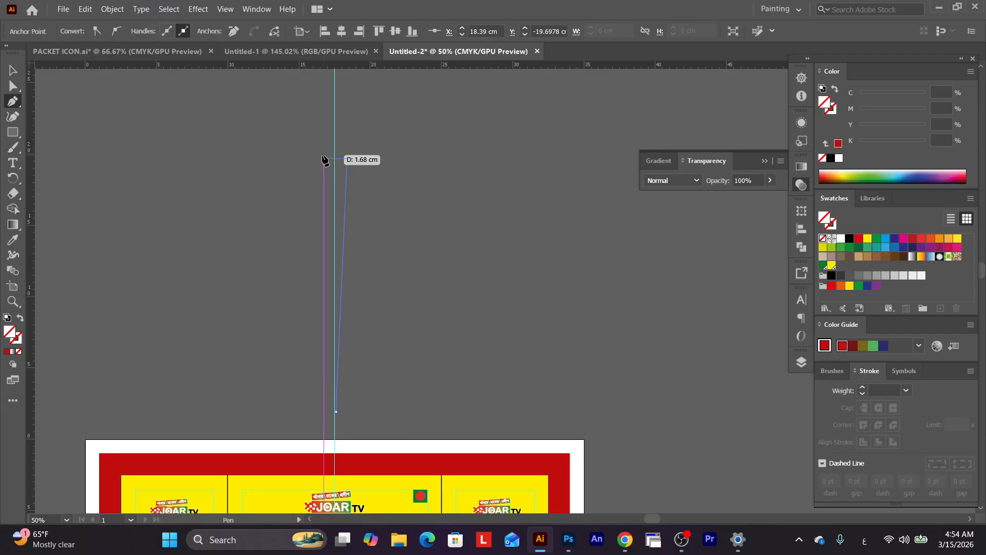
pyautogui.click(319, 158)
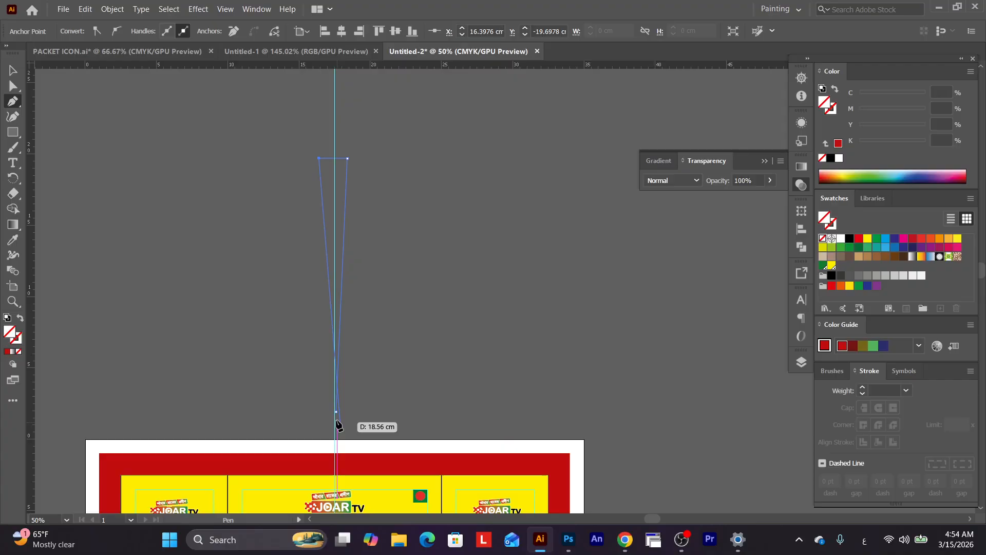
pyautogui.click(335, 411)
# Fill the narrow triangle with green (C 75, M 0, Y 100, K 0).
pyautogui.click(12, 71)
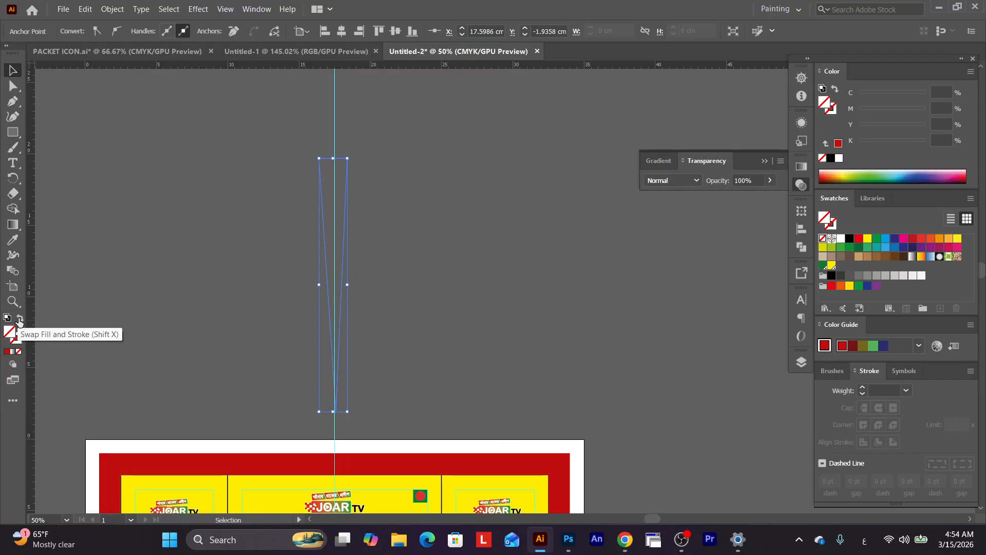
pyautogui.click(842, 250)
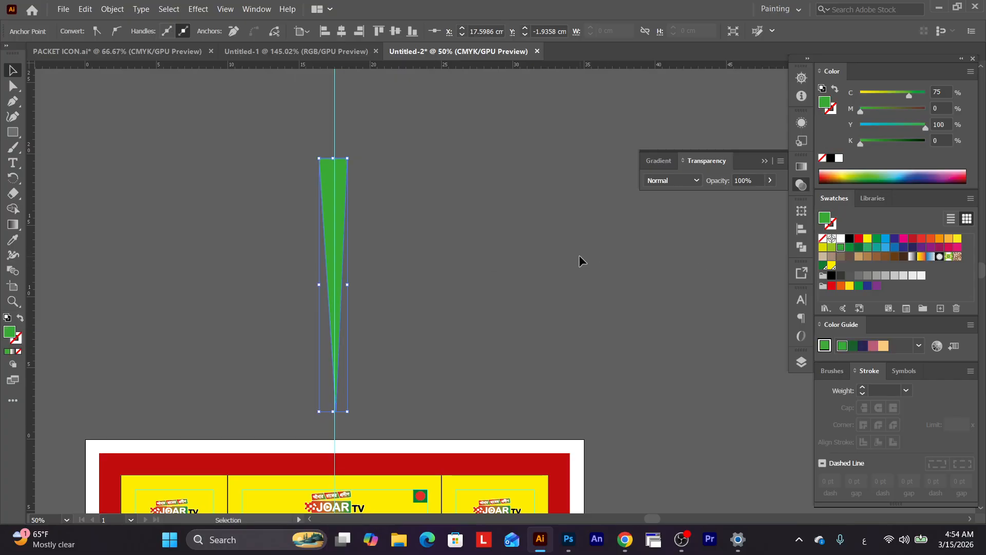
pyautogui.click(418, 214)
# Move the green triangle to the empty canvas area to the right of the packet artboard.
pyautogui.hotkey('ctrl', '-')
pyautogui.moveTo(465, 205); pyautogui.dragTo(297, 191)
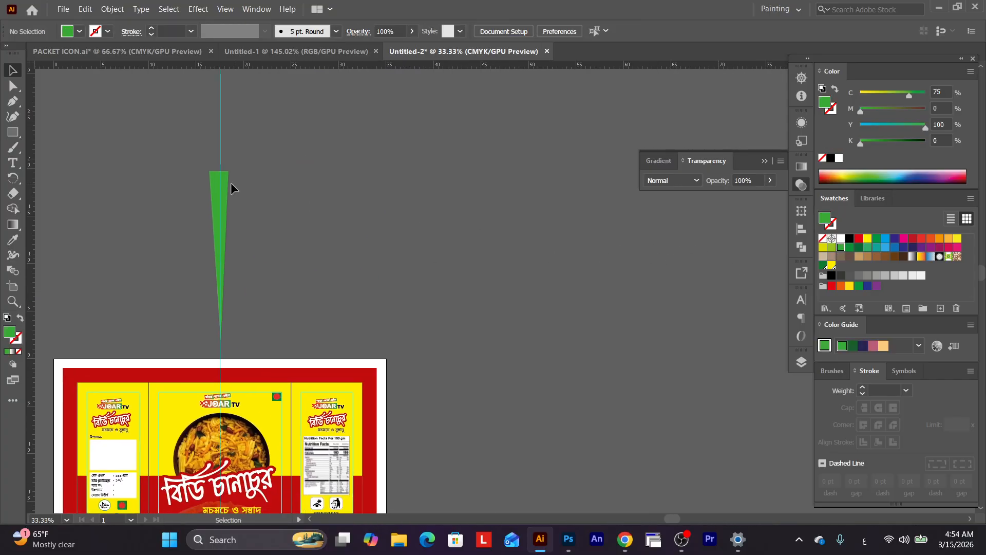
pyautogui.moveTo(225, 186); pyautogui.dragTo(569, 218)
pyautogui.moveTo(602, 250); pyautogui.dragTo(425, 211)
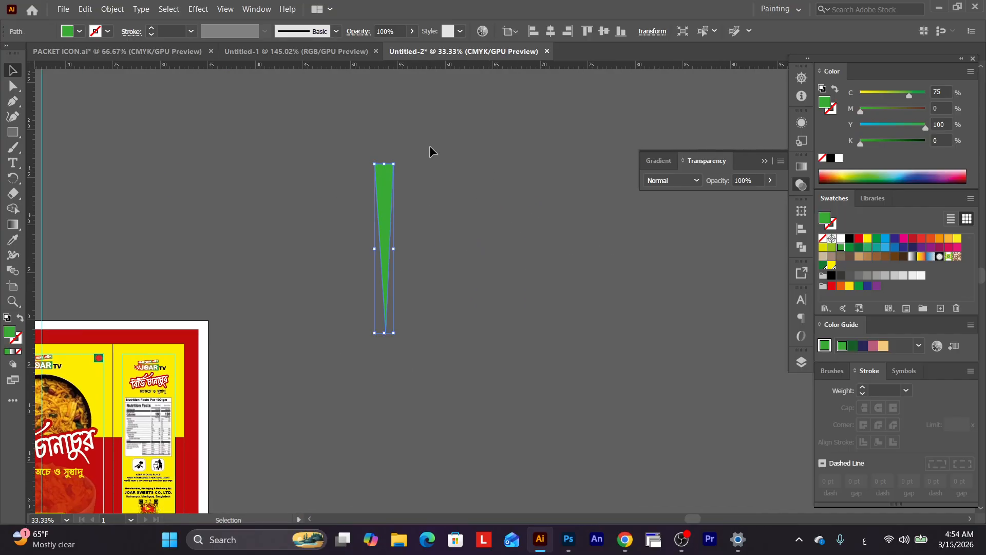
# Create a copy of the green triangle rotated about 14 degrees clockwise around its pointed lower tip.
pyautogui.click(13, 178)
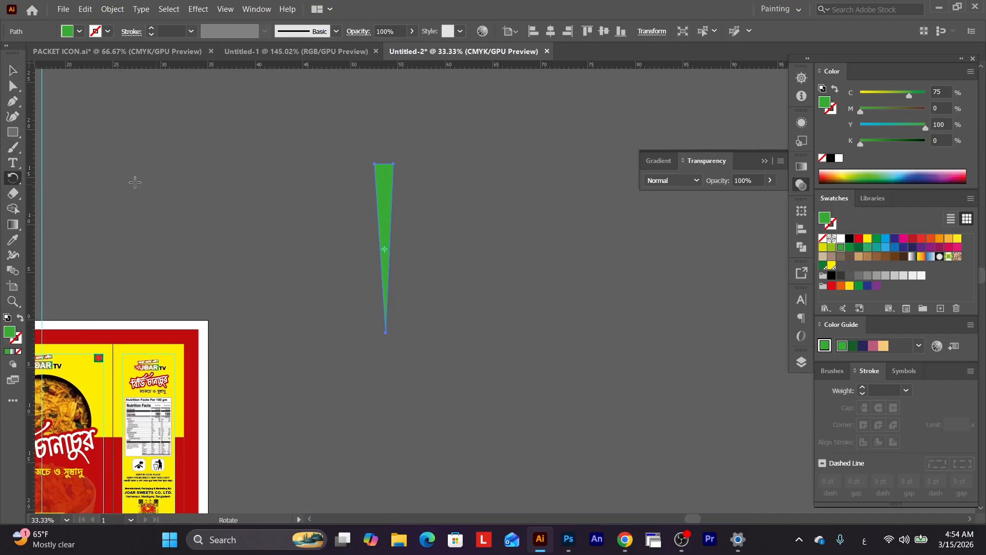
pyautogui.click(16, 179)
pyautogui.moveTo(396, 168); pyautogui.dragTo(432, 181)
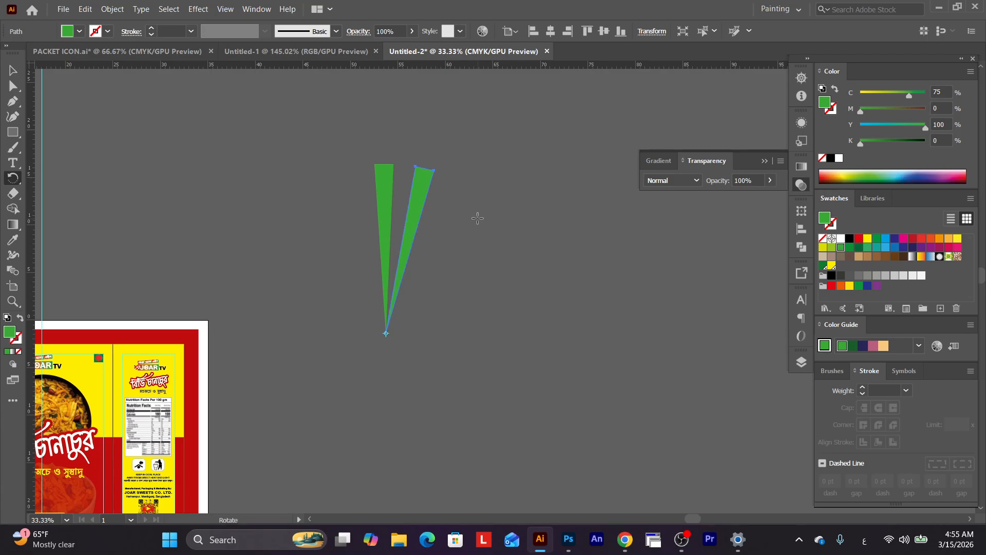
# Repeat the rotated triangle copy around the shared tip until the green rays form a full-circle sunburst.
pyautogui.hotkey('ctrl', 'd')
pyautogui.hotkey('ctrl', 'd')
pyautogui.hotkey('ctrl', 'd')
pyautogui.hotkey('ctrl', 'd')
pyautogui.hotkey('ctrl', 'd')
pyautogui.hotkey('ctrl', 'd')
pyautogui.hotkey('ctrl', 'd')
pyautogui.hotkey('ctrl', 'd')
pyautogui.hotkey('ctrl', 'd')
pyautogui.hotkey('ctrl', 'd')
pyautogui.hotkey('ctrl', 'd')
pyautogui.hotkey('ctrl', 'd')
pyautogui.hotkey('ctrl', 'd')
pyautogui.hotkey('ctrl', 'd')
pyautogui.hotkey('ctrl', 'd')
pyautogui.hotkey('ctrl', 'd')
pyautogui.hotkey('ctrl', 'd')
pyautogui.hotkey('ctrl', 'd')
pyautogui.hotkey('ctrl', 'd')
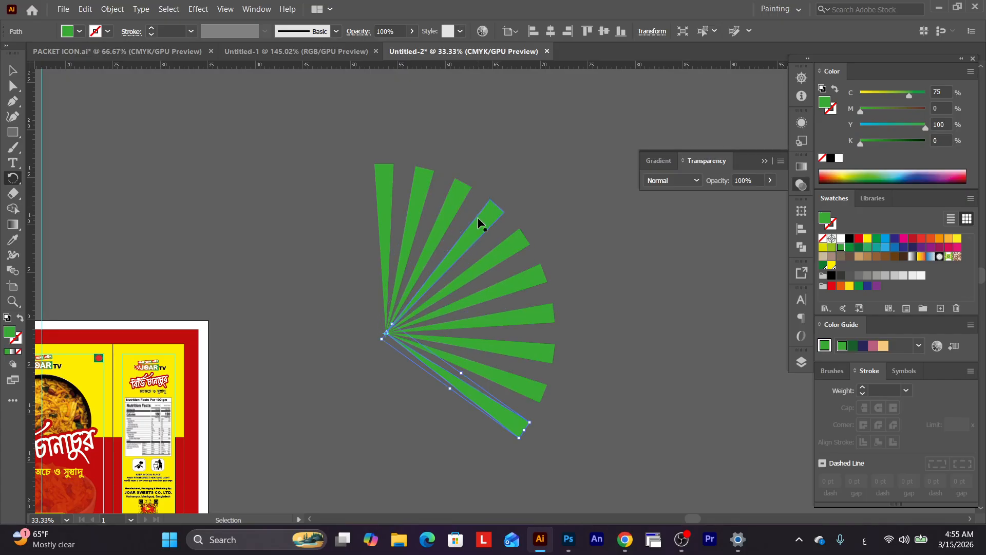
pyautogui.hotkey('ctrl', 'd')
pyautogui.hotkey('ctrl', 'd')
pyautogui.hotkey('ctrl', 'd')
pyautogui.hotkey('ctrl', 'd')
pyautogui.hotkey('ctrl', 'd')
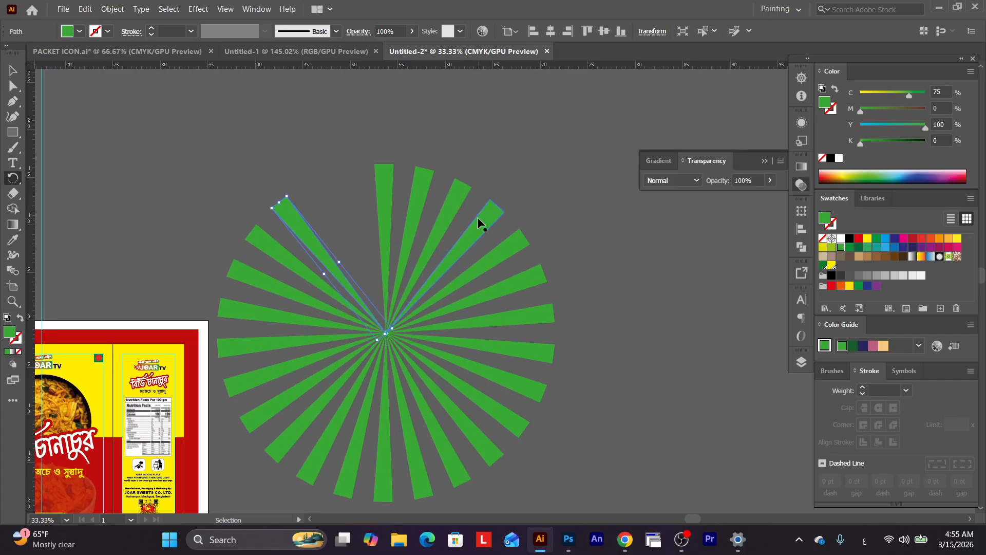
# Group all the green rays and fill the group with a white-to-black radial gradient.
pyautogui.click(13, 70)
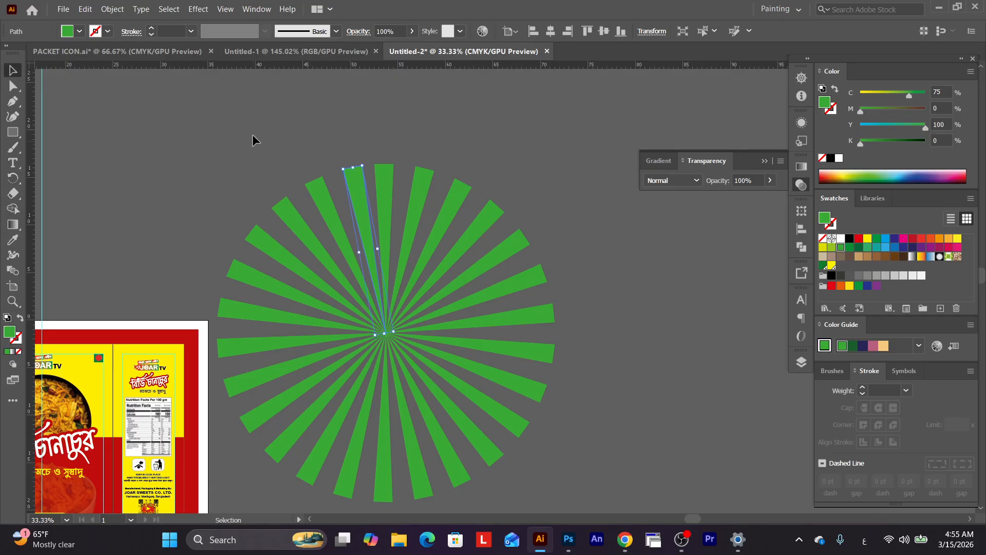
pyautogui.click(305, 157)
pyautogui.hotkey('ctrl', 'a')
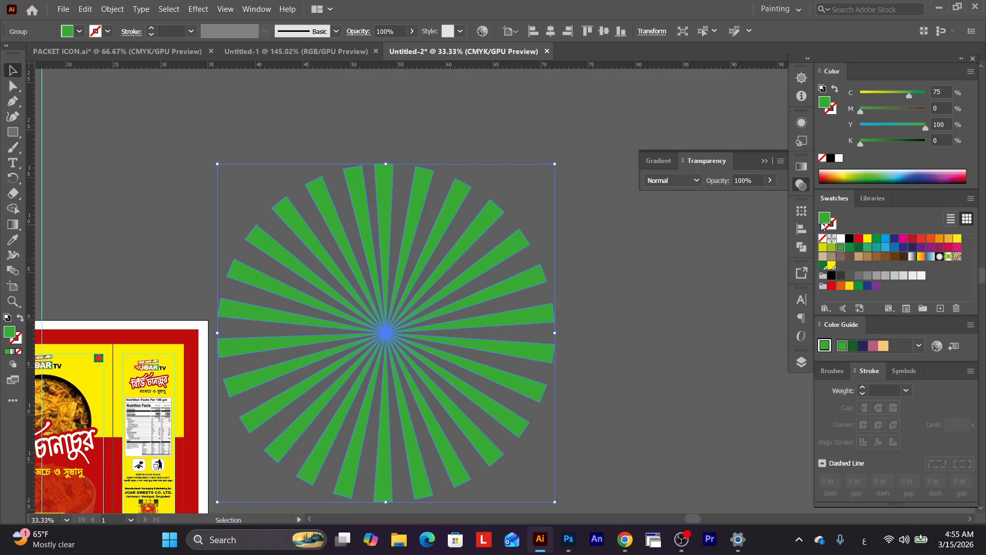
pyautogui.click(802, 168)
pyautogui.click(721, 181)
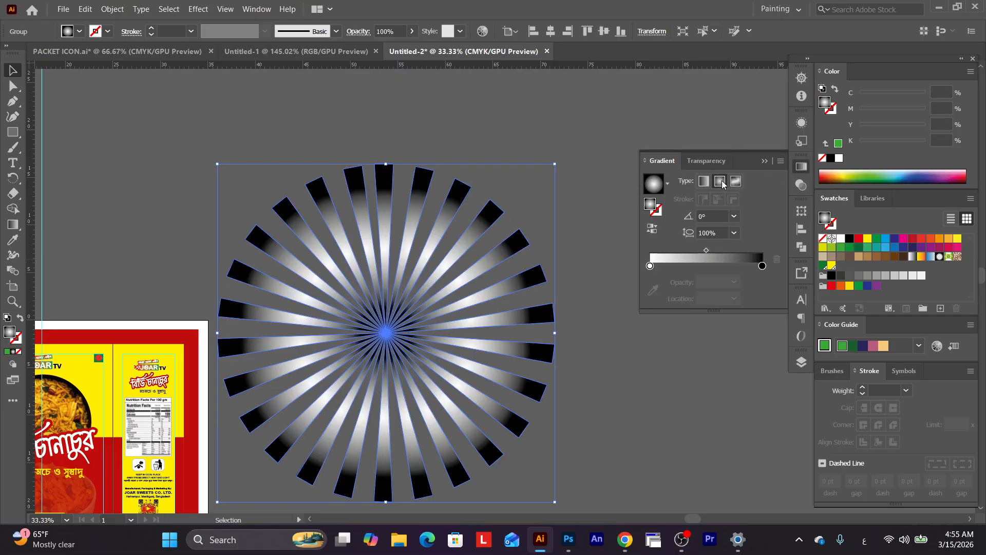
# Move the gradient's black stop to about 74% and add a white (K 0) stop at the outer end.
pyautogui.moveTo(763, 266); pyautogui.dragTo(733, 266)
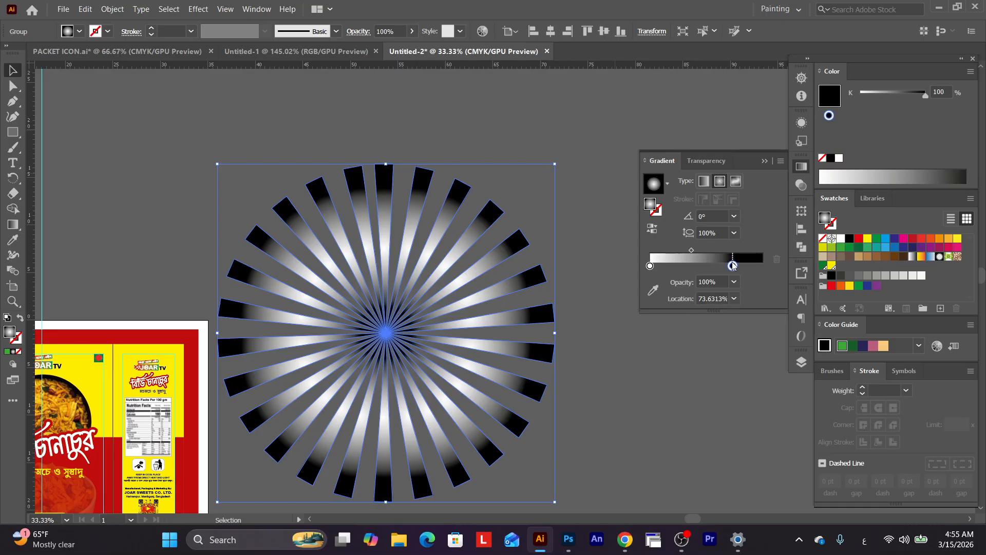
pyautogui.click(763, 267)
pyautogui.doubleClick(763, 267)
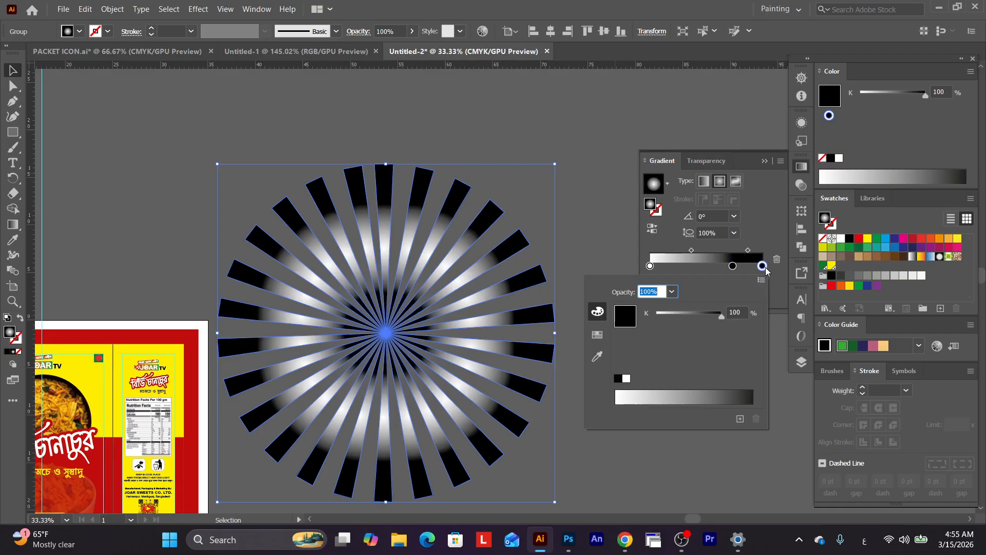
pyautogui.moveTo(720, 316); pyautogui.dragTo(572, 304)
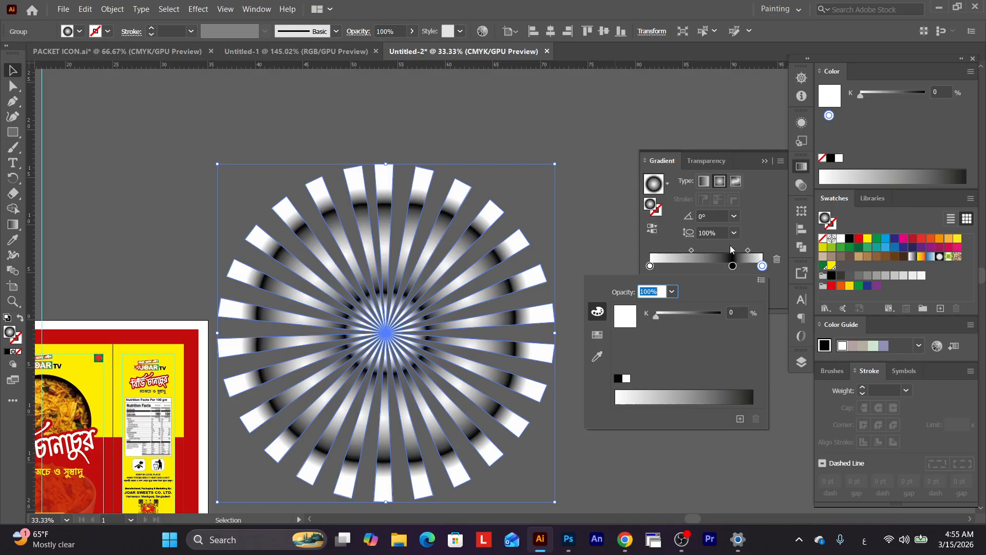
# Set the opacity of the gradient's outer white stop to 0%.
pyautogui.click(714, 231)
pyautogui.click(714, 232)
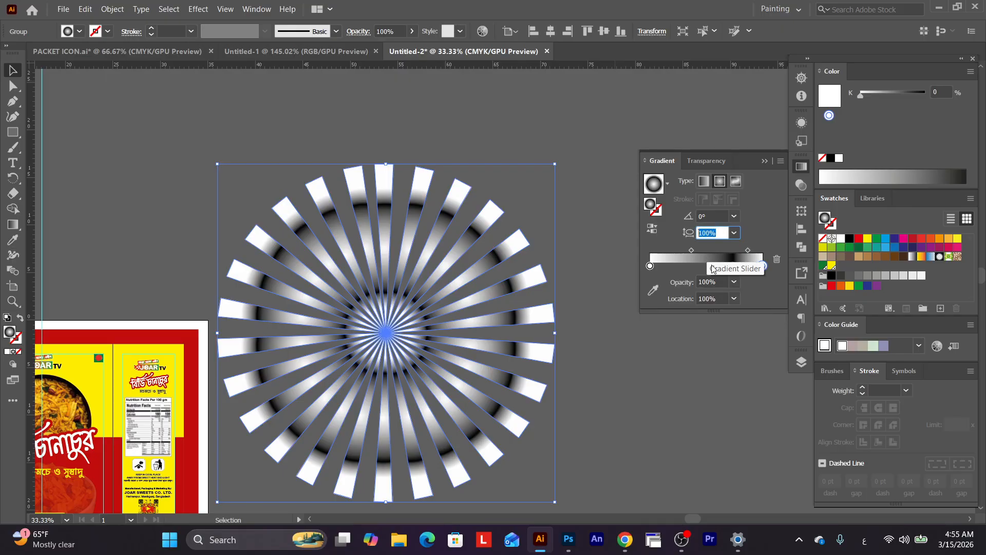
pyautogui.click(720, 289)
pyautogui.click(724, 282)
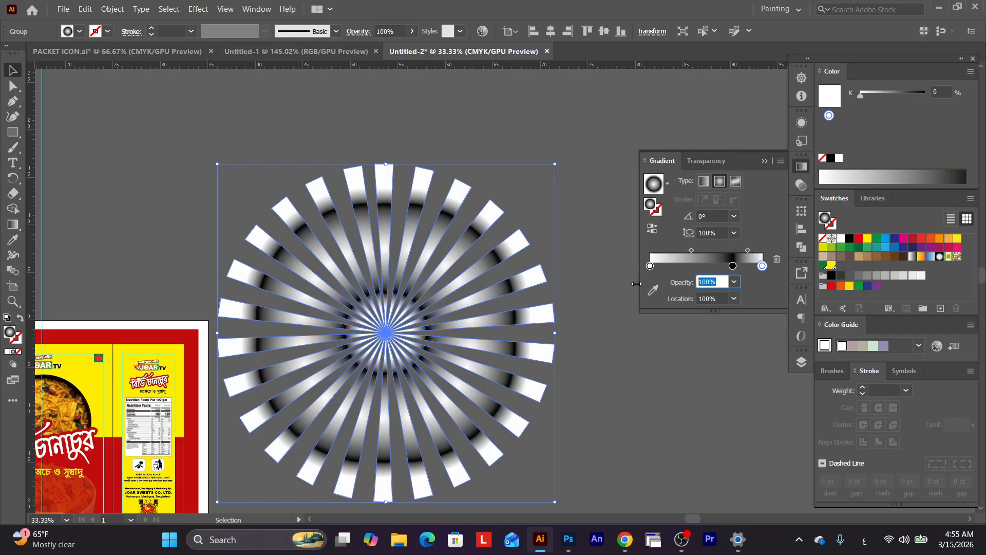
pyautogui.write('0')
pyautogui.press('Return')
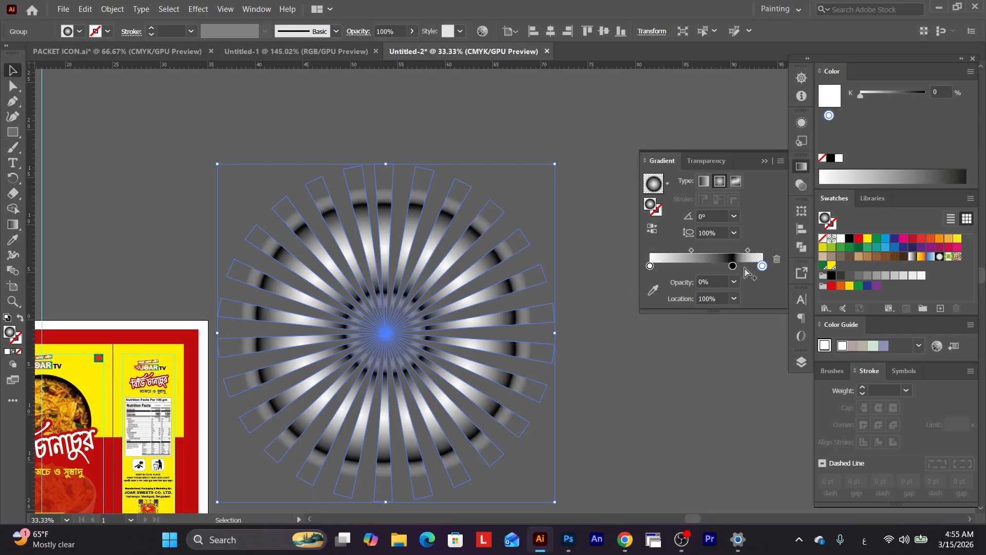
# Move the gradient's middle black stop to about 47% and lighten it to K 10.
pyautogui.moveTo(733, 267); pyautogui.dragTo(703, 267)
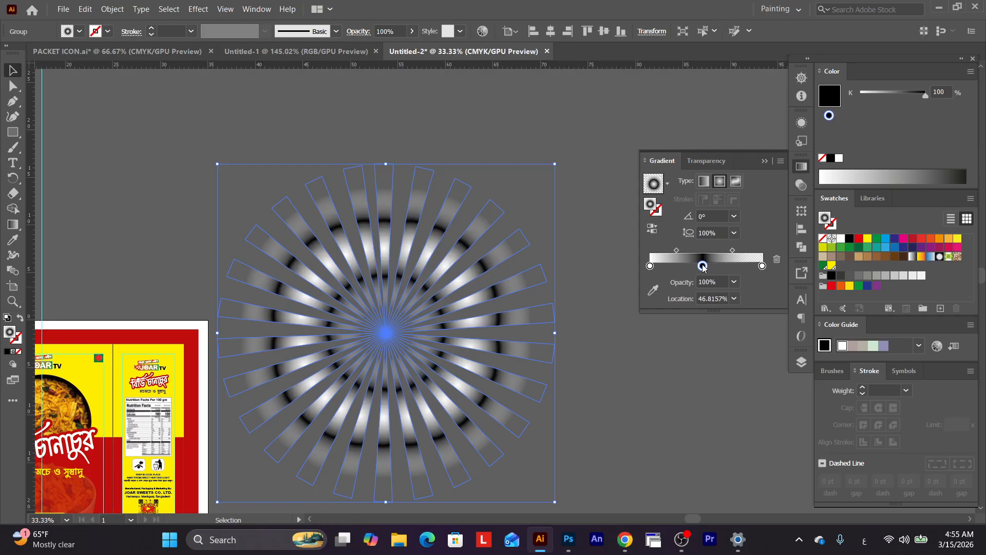
pyautogui.doubleClick(703, 266)
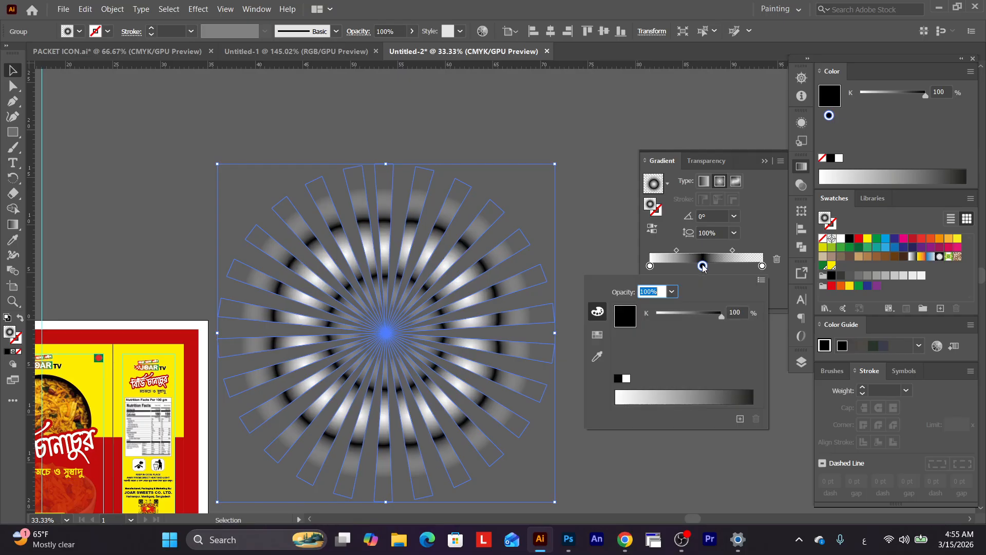
pyautogui.doubleClick(739, 311)
pyautogui.write('10')
pyautogui.press('Return')
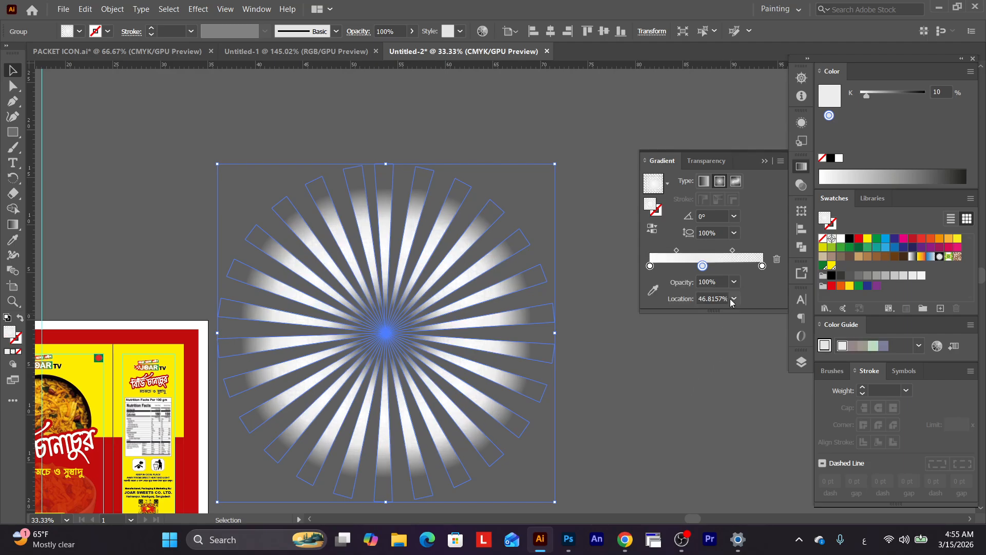
pyautogui.click(657, 358)
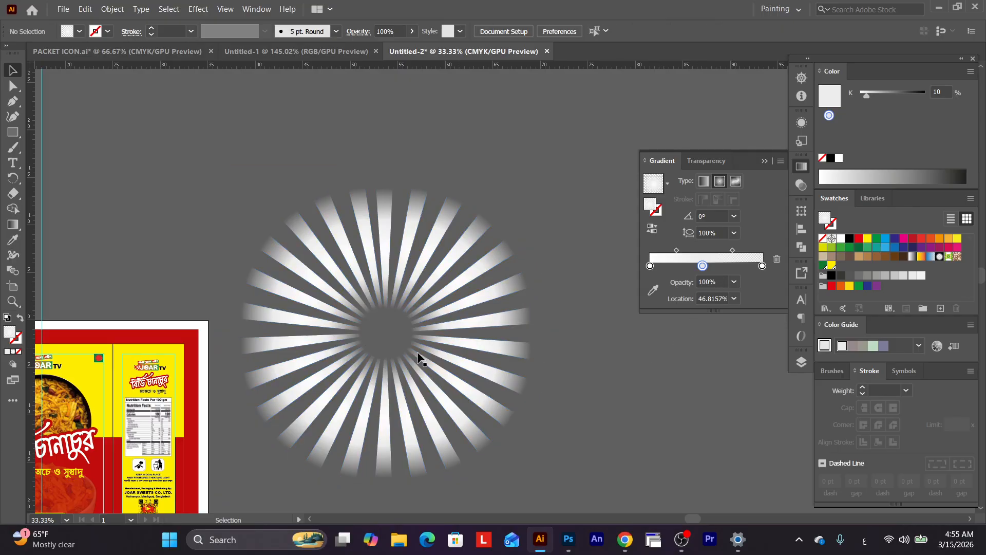
# Move the sunburst onto the packet, centred over the bowl, and shrink it proportionally to about the front panel's width.
pyautogui.click(389, 340)
pyautogui.hotkey('ctrl', '-')
pyautogui.hotkey('ctrl', '-')
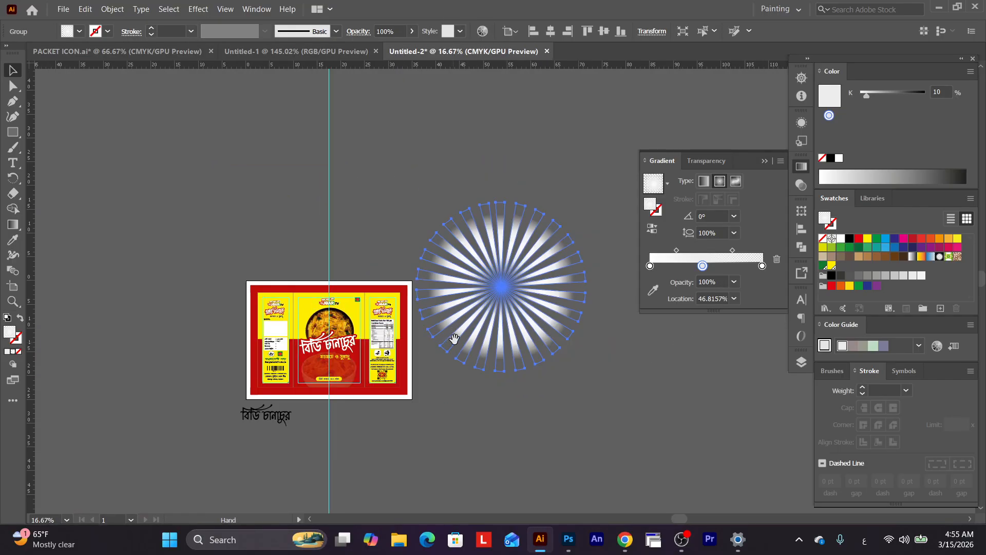
pyautogui.keyDown('ctrl'); pyautogui.click(481, 302); pyautogui.keyUp('ctrl')
pyautogui.moveTo(533, 262); pyautogui.dragTo(277, 332)
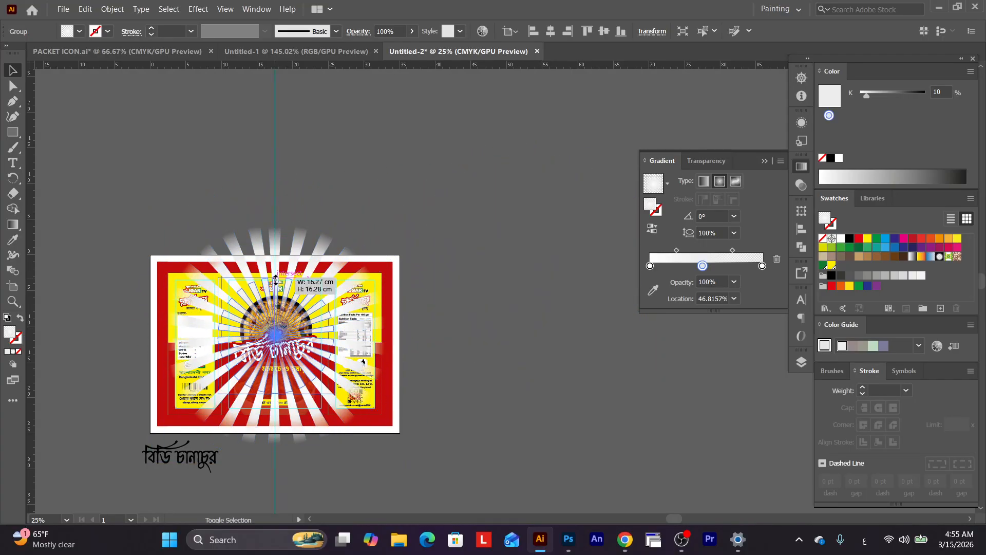
pyautogui.moveTo(278, 209); pyautogui.dragTo(278, 281)
# Send the sunburst and the packet's panel background to the back so the rays sit behind the bowl and lettering.
pyautogui.hotkey('ctrl', '+')
pyautogui.keyDown('ctrl'); pyautogui.click(353, 342); pyautogui.keyUp('ctrl')
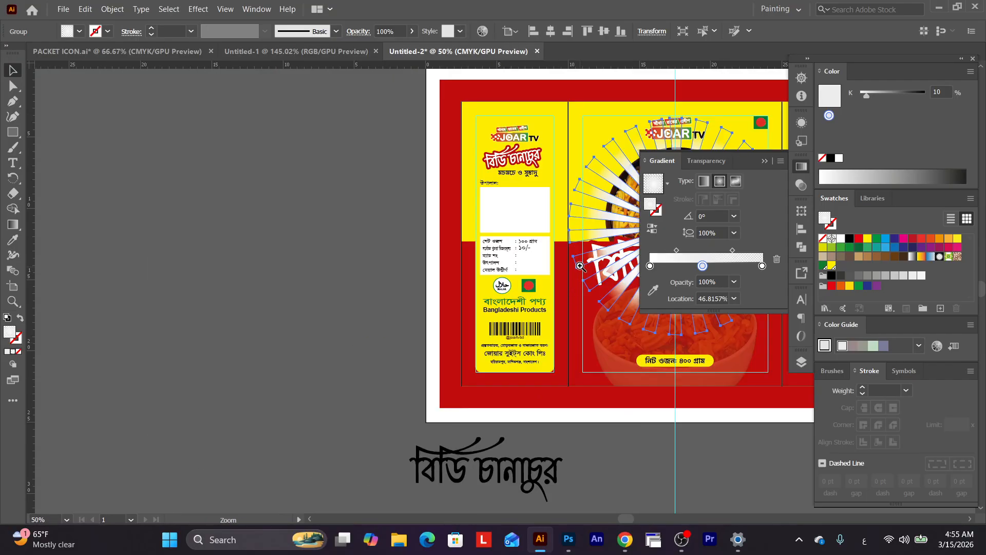
pyautogui.moveTo(581, 267); pyautogui.dragTo(198, 320)
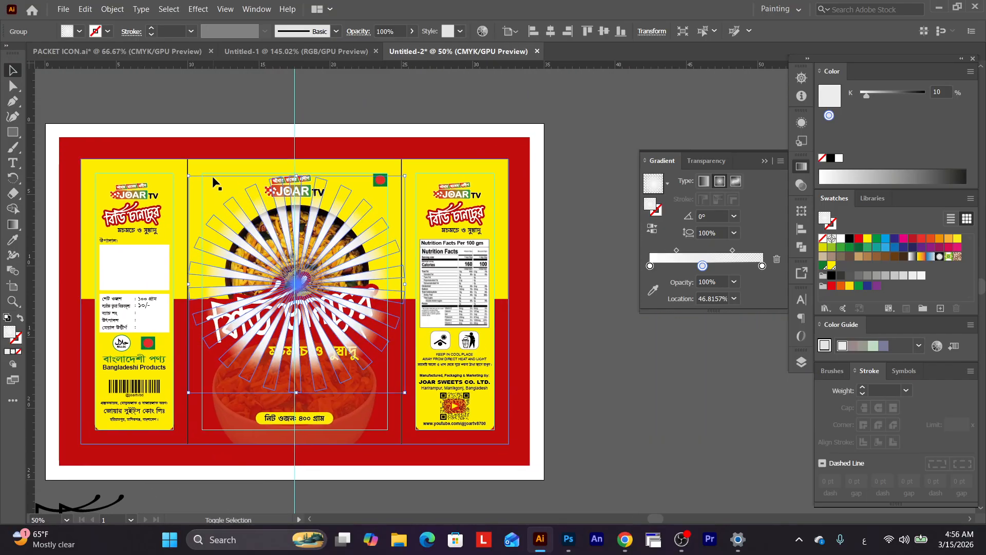
pyautogui.keyDown('shift'); pyautogui.click(152, 164); pyautogui.keyUp('shift')
pyautogui.hotkey('ctrl', 'shift', '[')
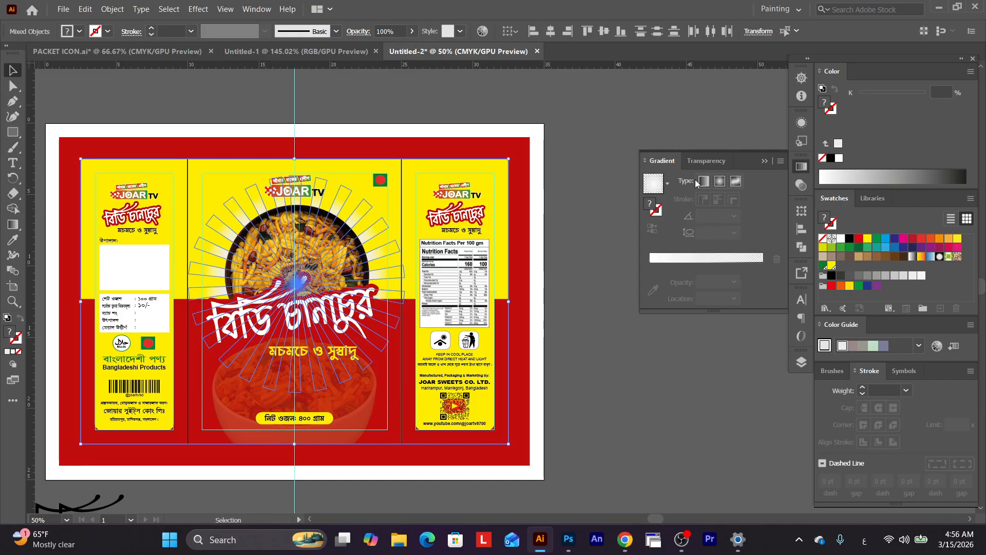
# Enlarge the sunburst proportionally from its centre so its rays extend past both sides of the front panel.
pyautogui.click(639, 117)
pyautogui.keyDown('ctrl'); pyautogui.click(413, 230); pyautogui.keyUp('ctrl')
pyautogui.moveTo(394, 238); pyautogui.dragTo(344, 200)
pyautogui.click(427, 293)
pyautogui.click(430, 123)
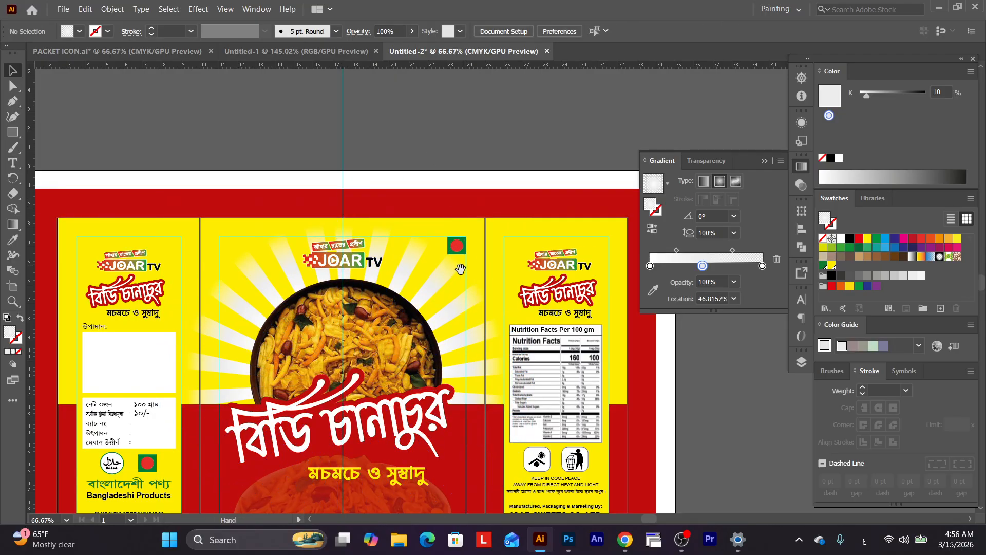
pyautogui.moveTo(461, 269); pyautogui.dragTo(448, 197)
# Reduce the opacity of the sunburst gradient's middle stop, trying 70% before settling on 50%.
pyautogui.click(440, 132)
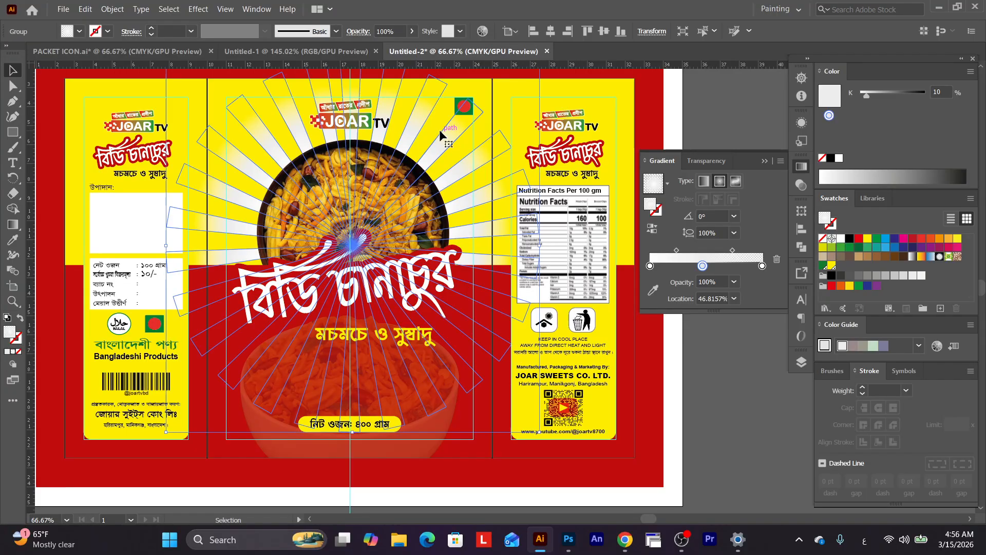
pyautogui.click(714, 281)
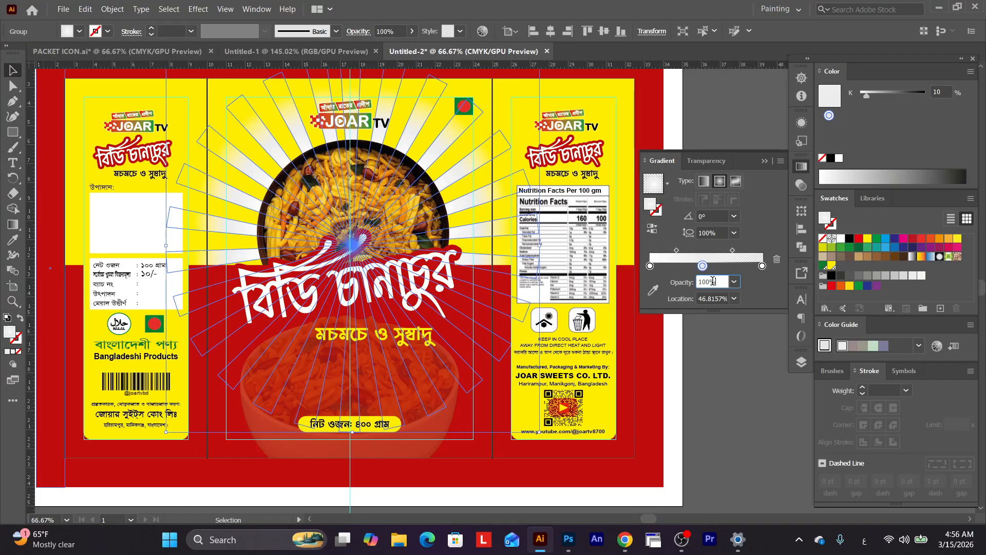
pyautogui.doubleClick(713, 282)
pyautogui.write('70')
pyautogui.press('Return')
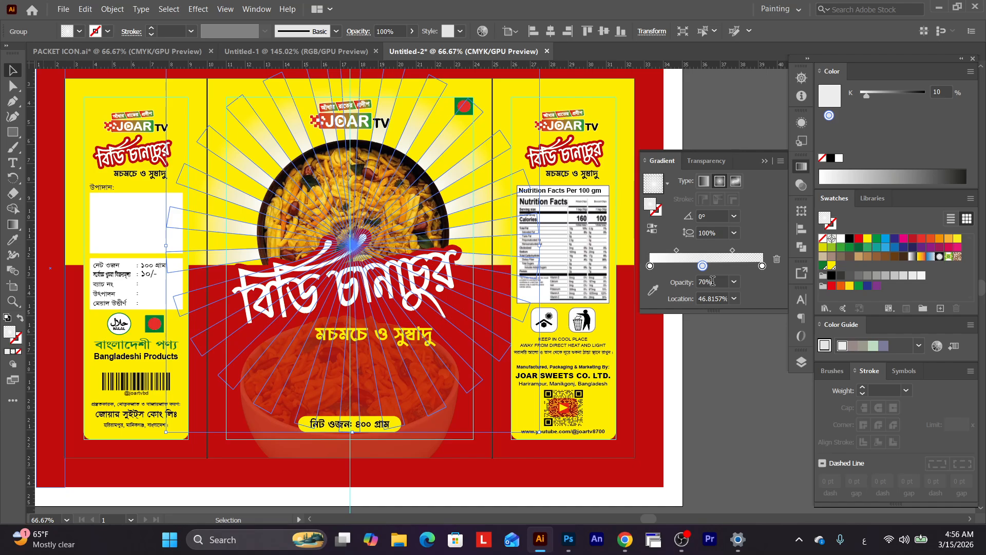
pyautogui.doubleClick(713, 282)
pyautogui.write('50')
pyautogui.press('Return')
pyautogui.doubleClick(713, 281)
# Set the opacity of the sunburst gradient's innermost white stop to 50% and deselect the artwork.
pyautogui.click(650, 265)
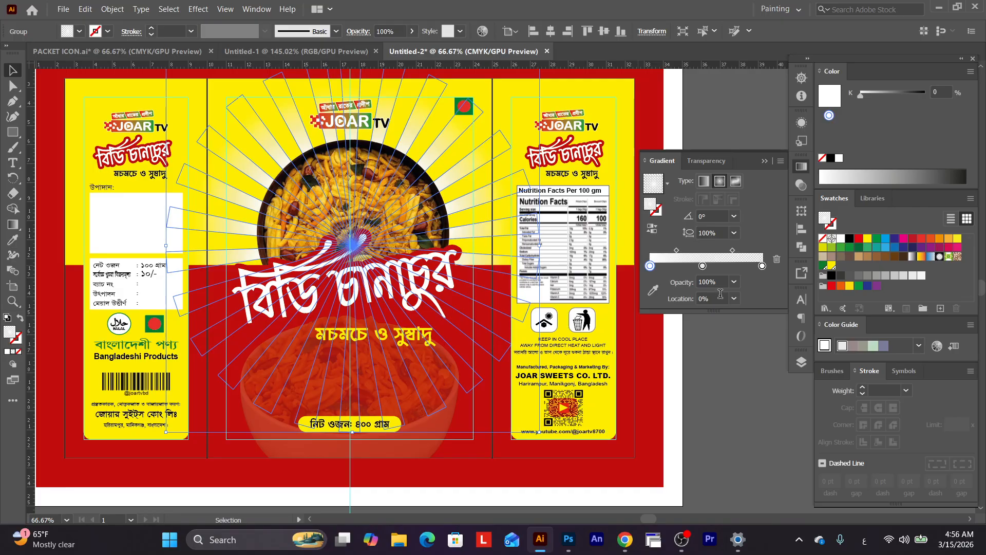
pyautogui.doubleClick(709, 281)
pyautogui.write('50')
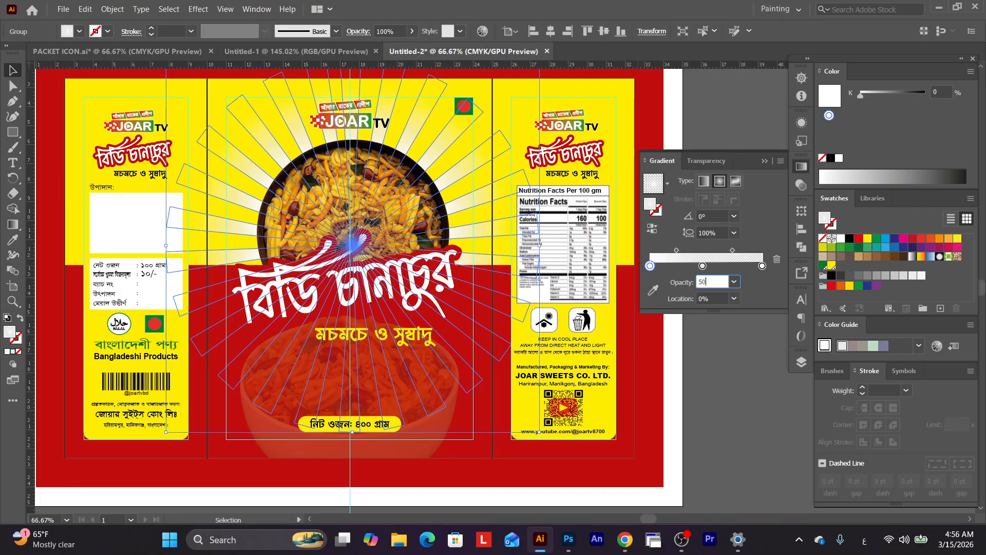
pyautogui.press('Return')
pyautogui.click(724, 372)
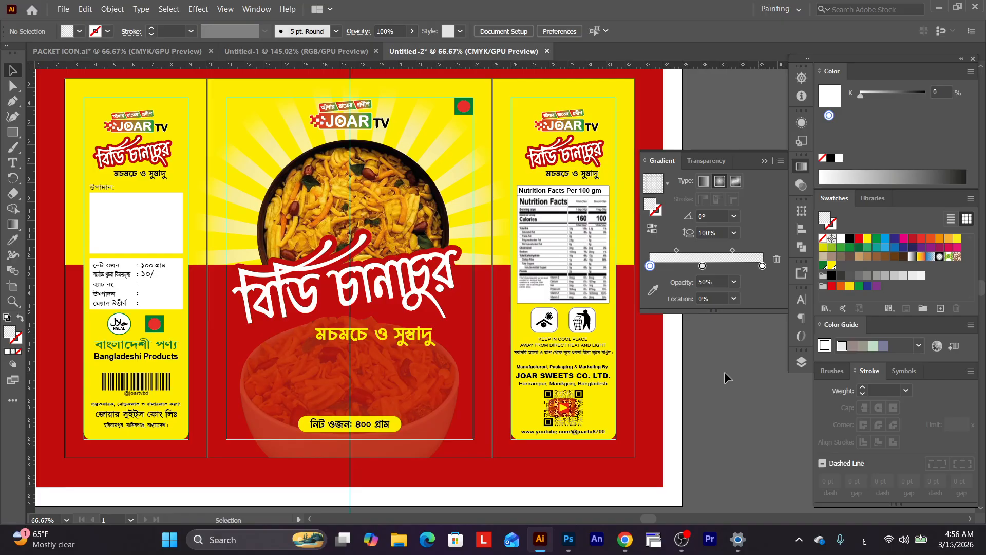
# Try the Multiply and Lighten blend modes on the sunburst, ending with Overlay.
pyautogui.hotkey('ctrl', '-')
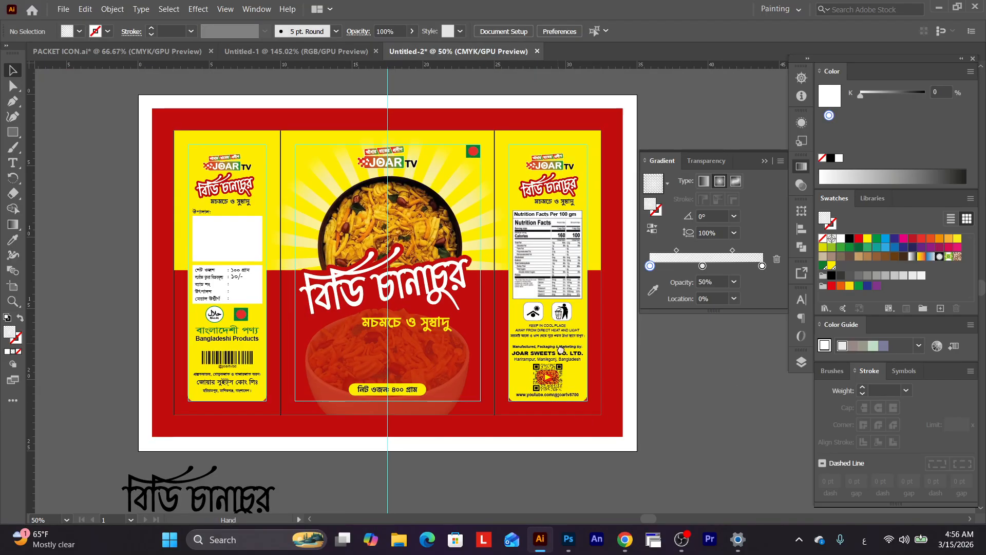
pyautogui.hotkey('ctrl', '0')
pyautogui.click(476, 208)
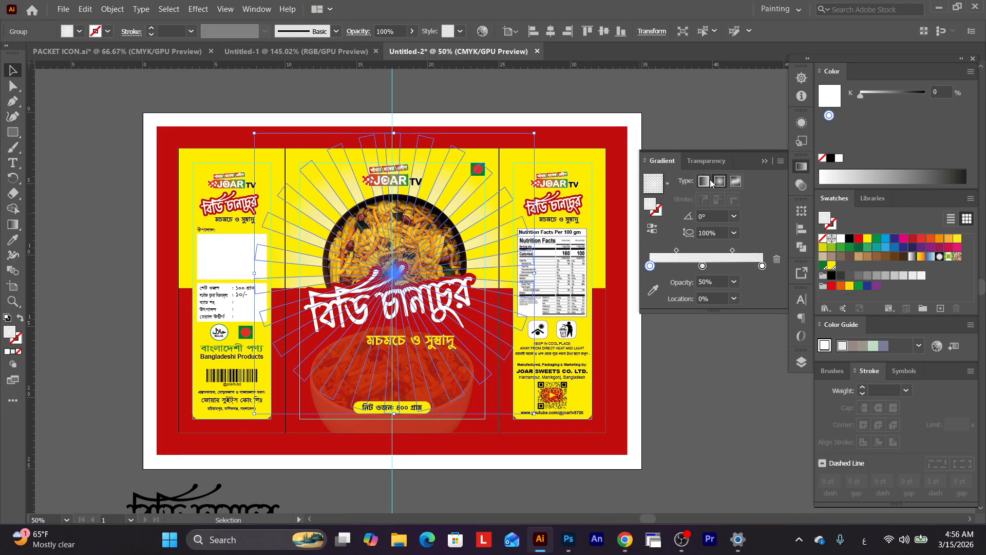
pyautogui.click(701, 161)
pyautogui.click(695, 181)
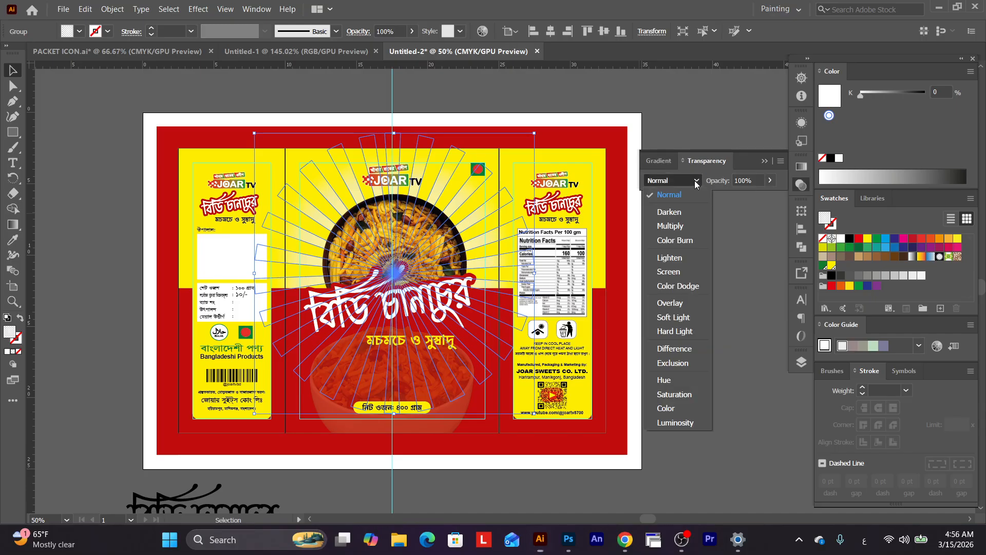
pyautogui.click(677, 229)
pyautogui.click(683, 181)
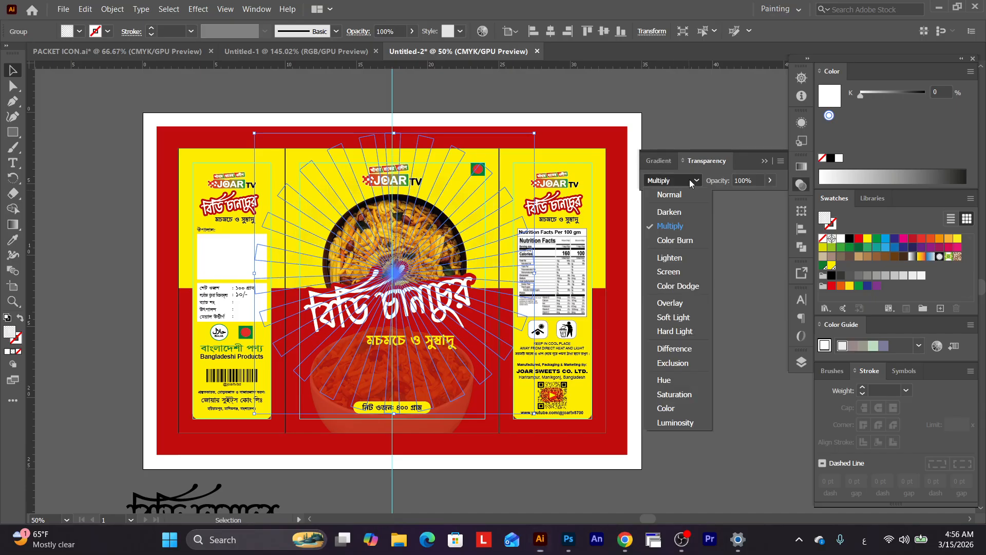
pyautogui.click(677, 257)
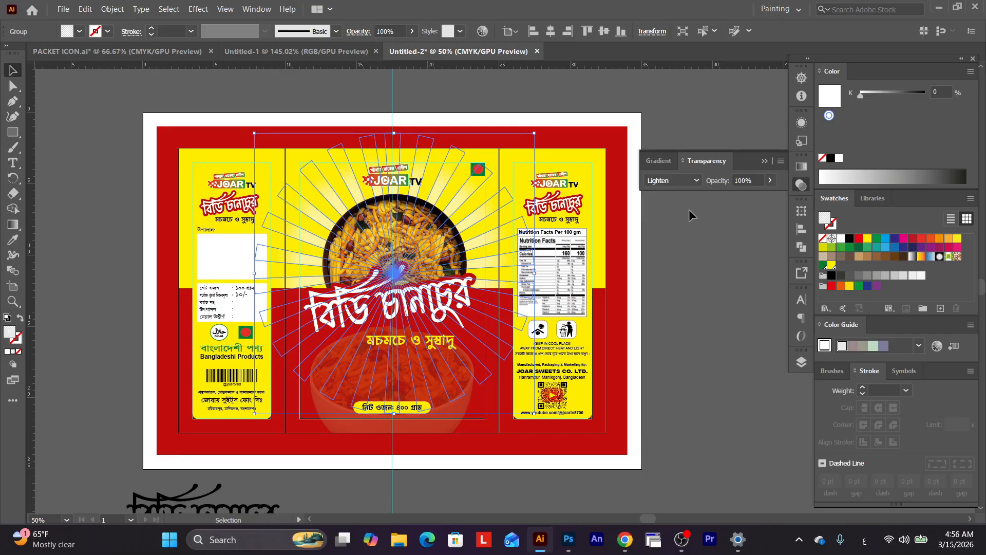
pyautogui.click(689, 182)
pyautogui.click(682, 306)
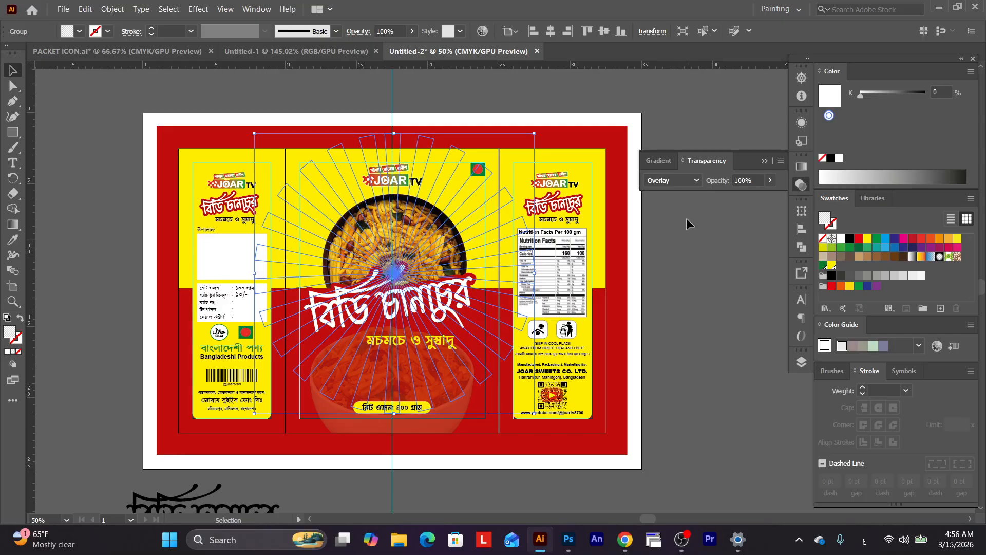
# Try the Darken, Overlay and Screen blend modes on the sunburst behind the bowl.
pyautogui.click(679, 180)
pyautogui.click(673, 218)
pyautogui.click(673, 181)
pyautogui.press('Down')
pyautogui.press('Down')
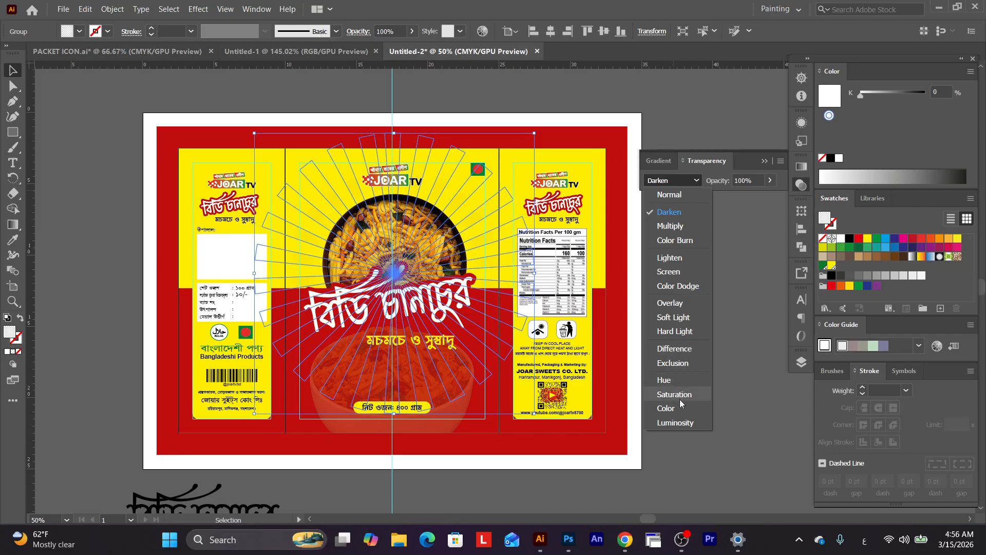
pyautogui.click(673, 303)
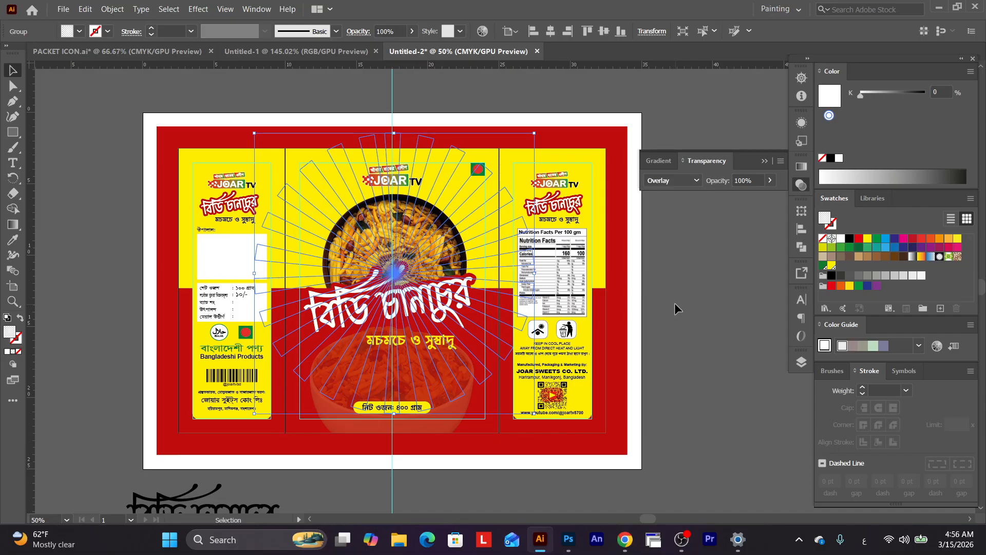
pyautogui.click(681, 182)
pyautogui.click(678, 269)
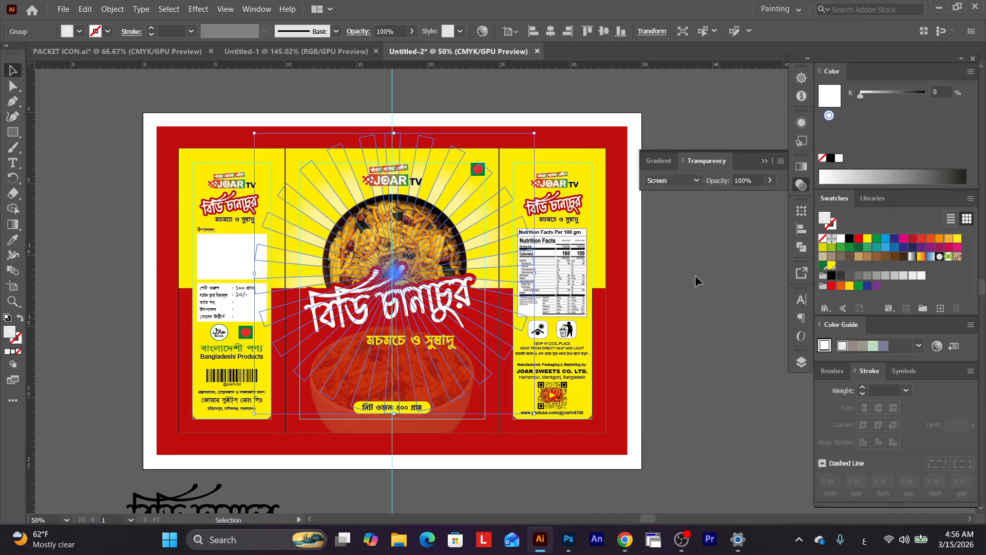
pyautogui.click(696, 276)
# Set the sunburst's blend mode to Lighten and deselect the artwork.
pyautogui.click(458, 207)
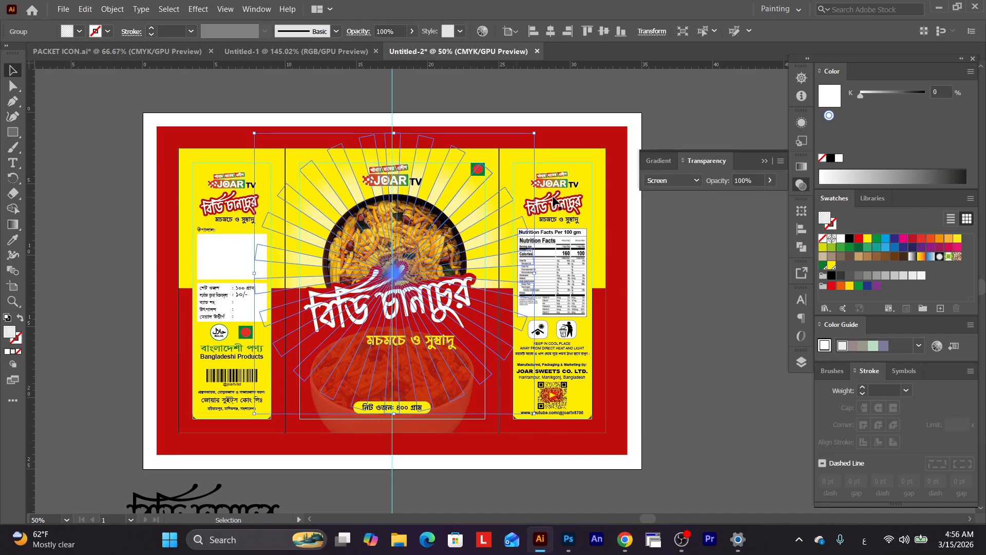
pyautogui.click(665, 180)
pyautogui.click(680, 264)
pyautogui.click(679, 263)
pyautogui.click(671, 179)
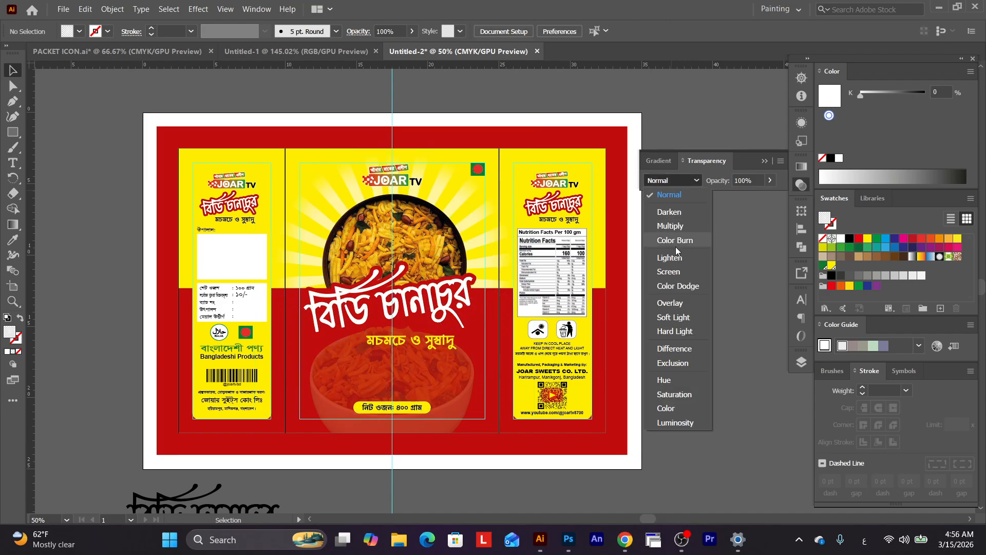
pyautogui.click(673, 250)
pyautogui.click(455, 199)
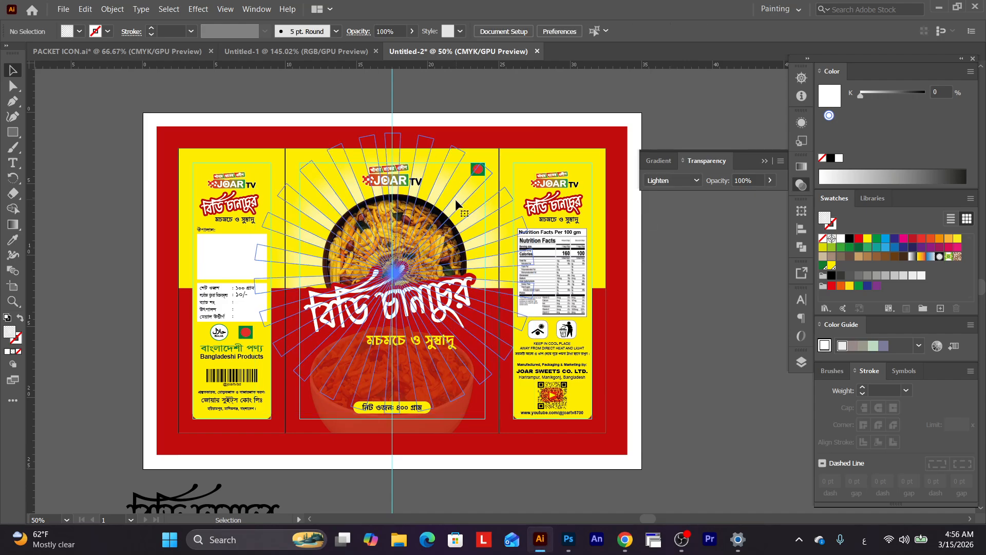
pyautogui.click(672, 178)
pyautogui.click(676, 257)
pyautogui.click(678, 256)
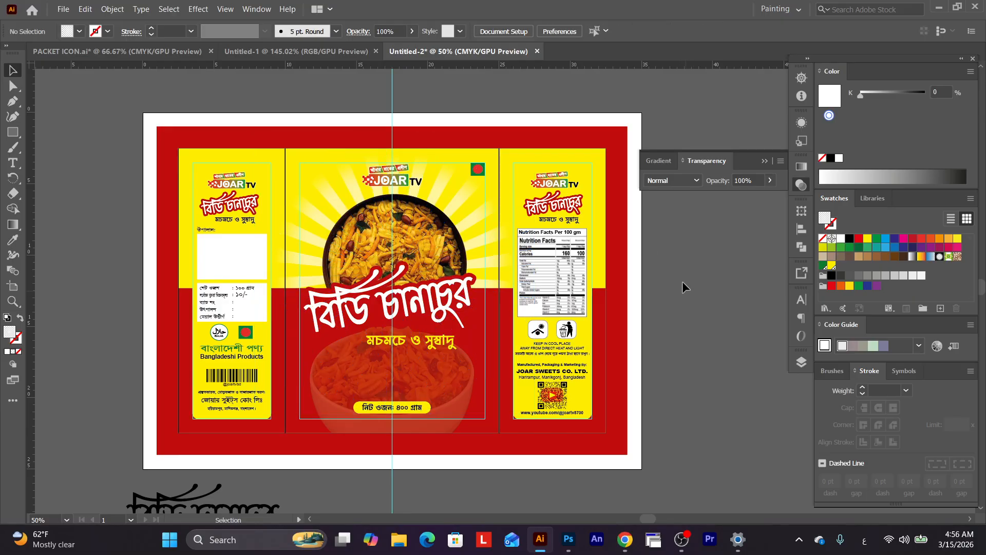
# Reduce the whole sunburst's opacity, trying 50% before settling on 70%, and deselect it.
pyautogui.scroll(1, 511, 280)
pyautogui.moveTo(456, 259); pyautogui.dragTo(517, 268)
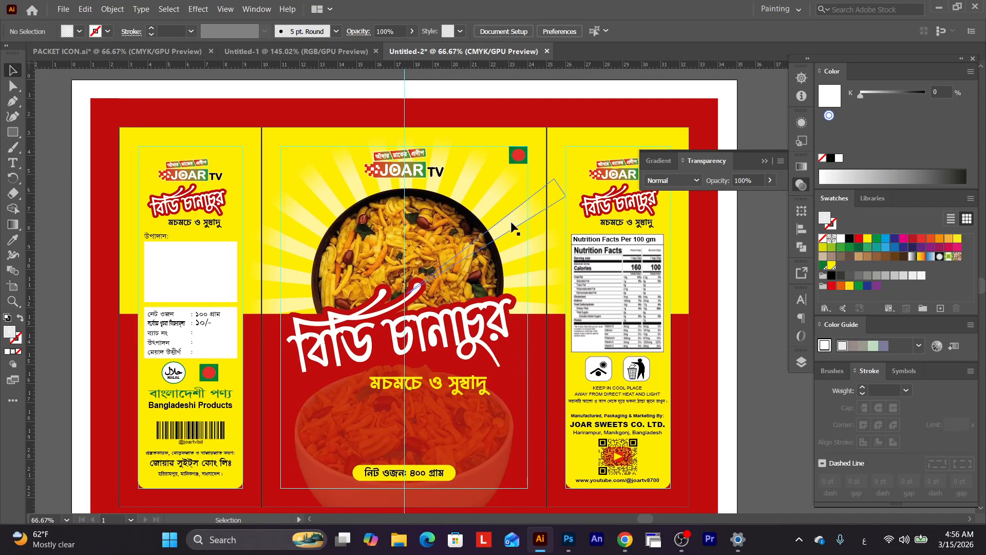
pyautogui.click(512, 227)
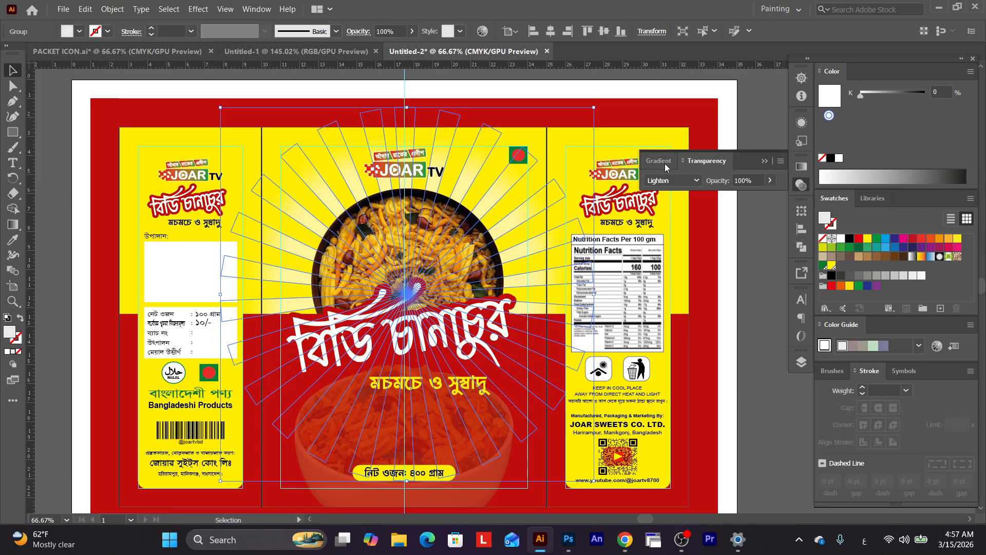
pyautogui.click(743, 181)
pyautogui.write('50')
pyautogui.press('Return')
pyautogui.click(742, 181)
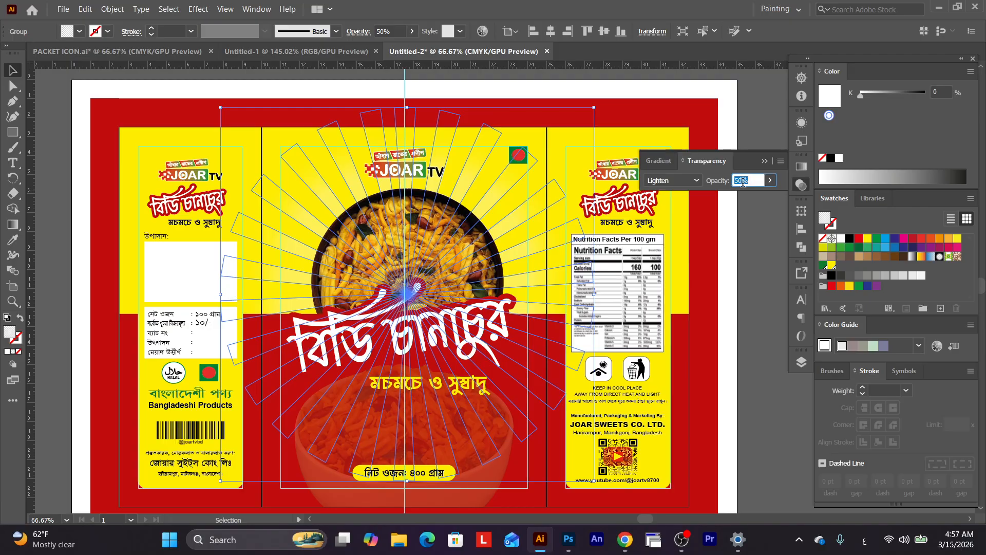
pyautogui.write('70')
pyautogui.press('Return')
pyautogui.click(738, 230)
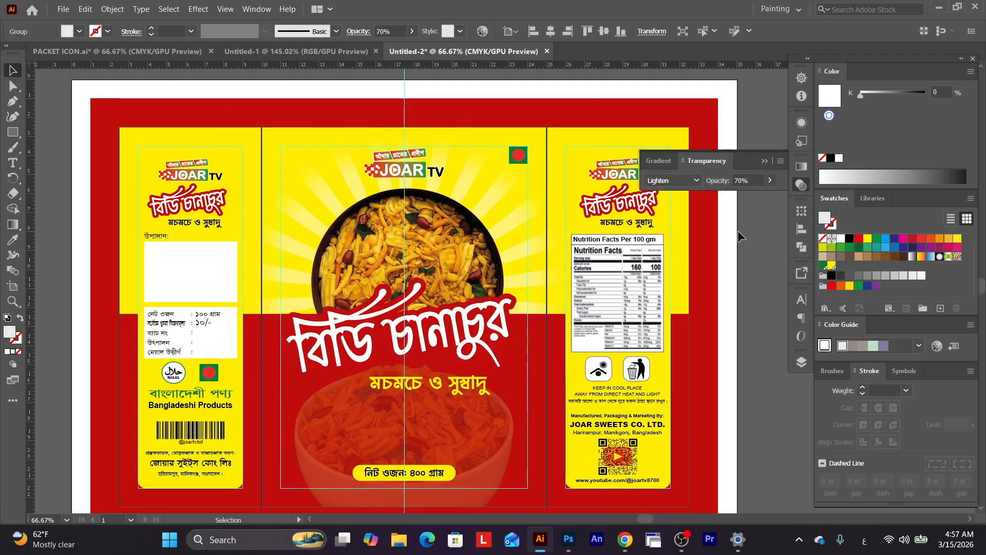
pyautogui.hotkey('ctrl', '-')
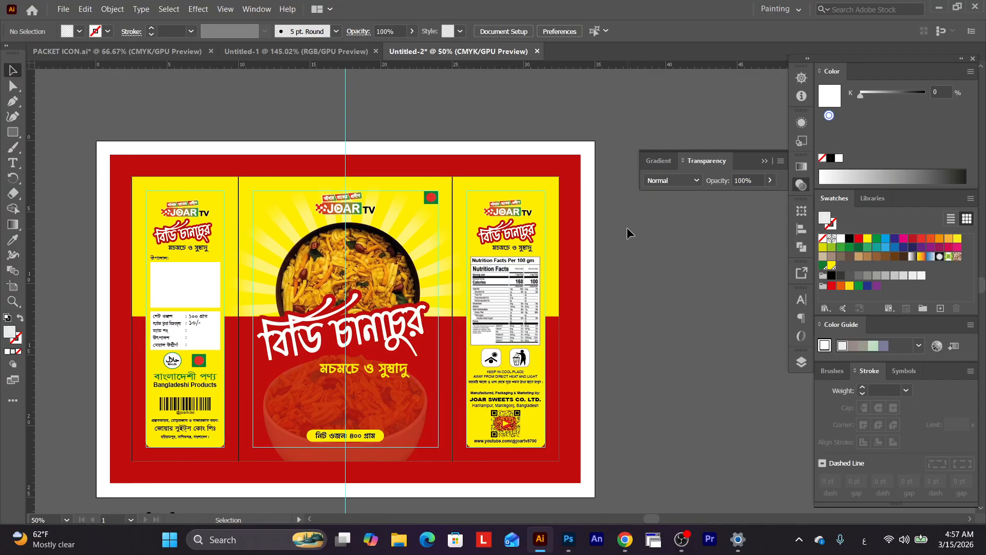
# Unlock the document's guides and hide them.
pyautogui.rightClick(636, 226)
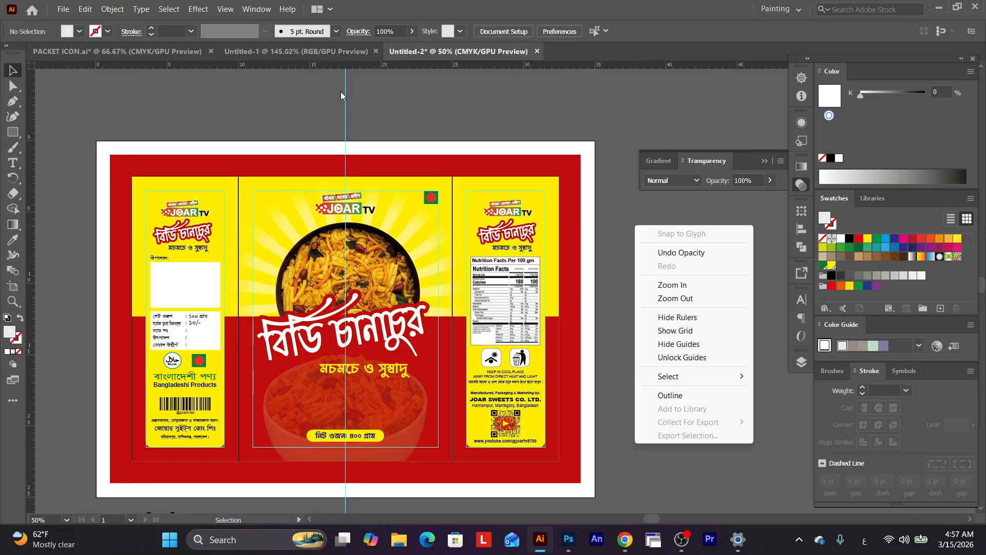
pyautogui.click(676, 357)
pyautogui.rightClick(650, 294)
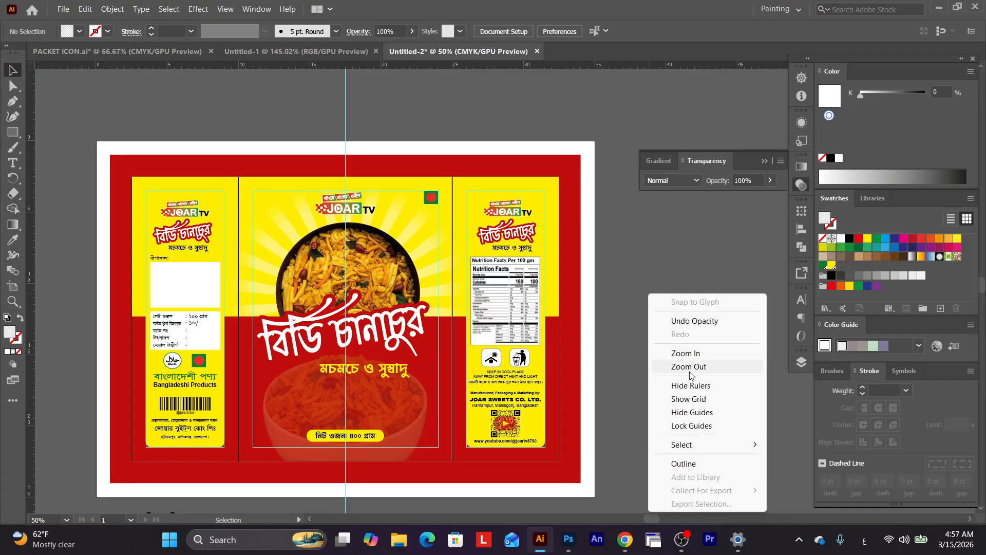
pyautogui.click(696, 411)
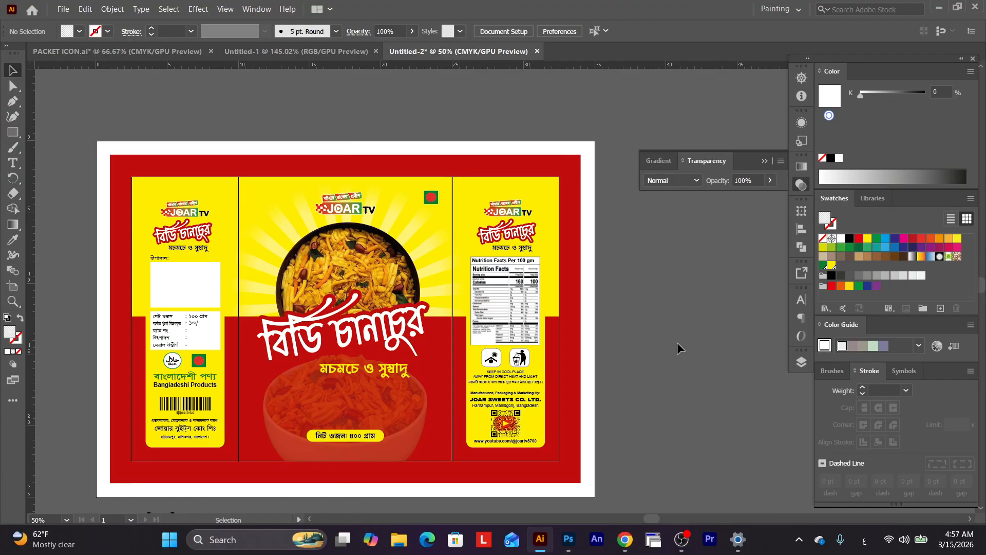
# Remove the black stroke from the packet's panel rectangles, selecting them with the Group Selection tool, and return to the Selection tool.
pyautogui.moveTo(620, 335); pyautogui.dragTo(661, 277)
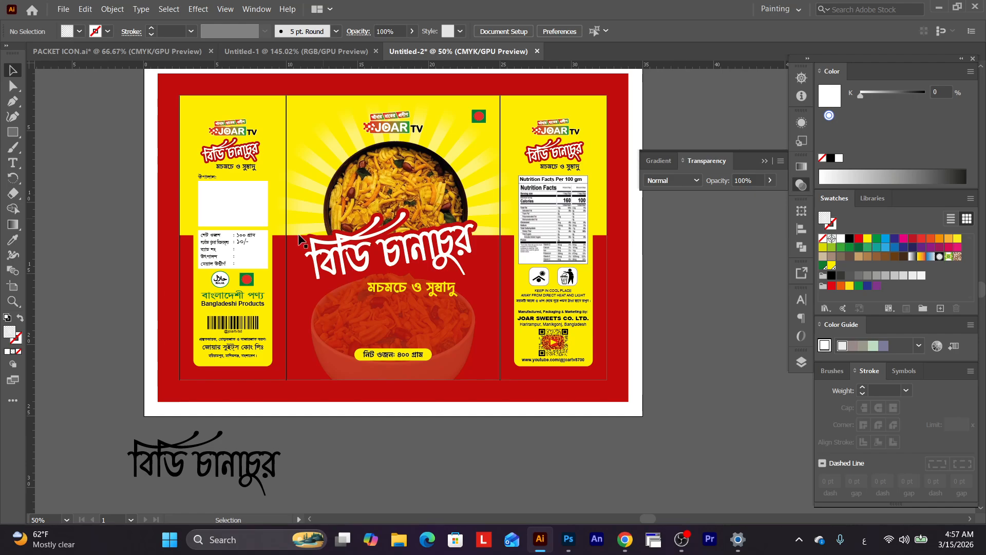
pyautogui.scroll(2, 286, 164)
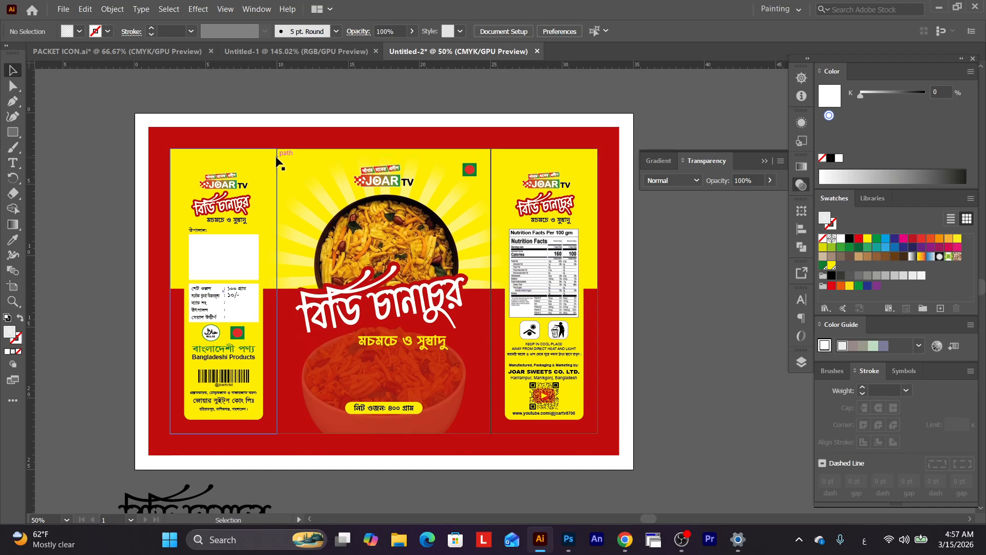
pyautogui.click(284, 162)
pyautogui.click(14, 85)
pyautogui.rightClick(19, 91)
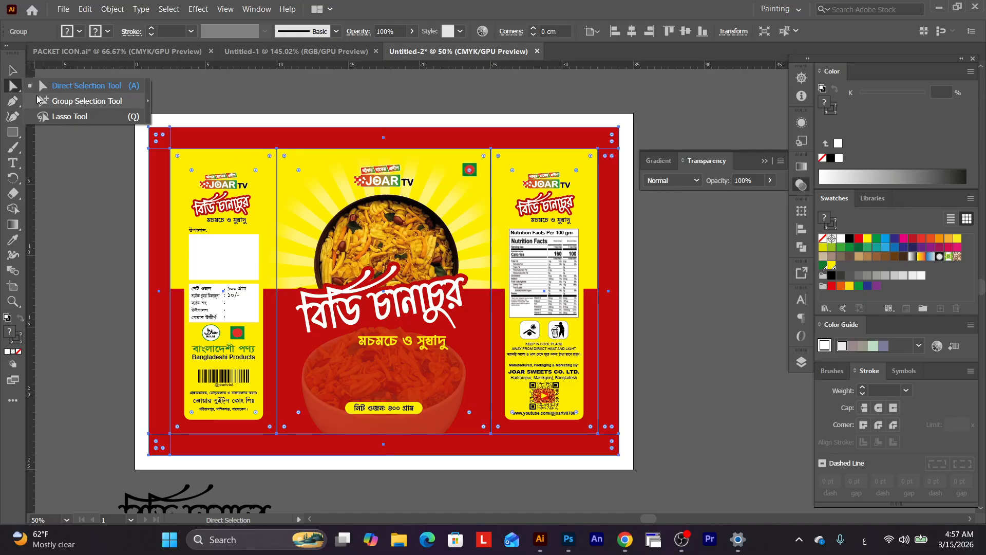
pyautogui.click(62, 100)
pyautogui.click(62, 107)
pyautogui.click(277, 163)
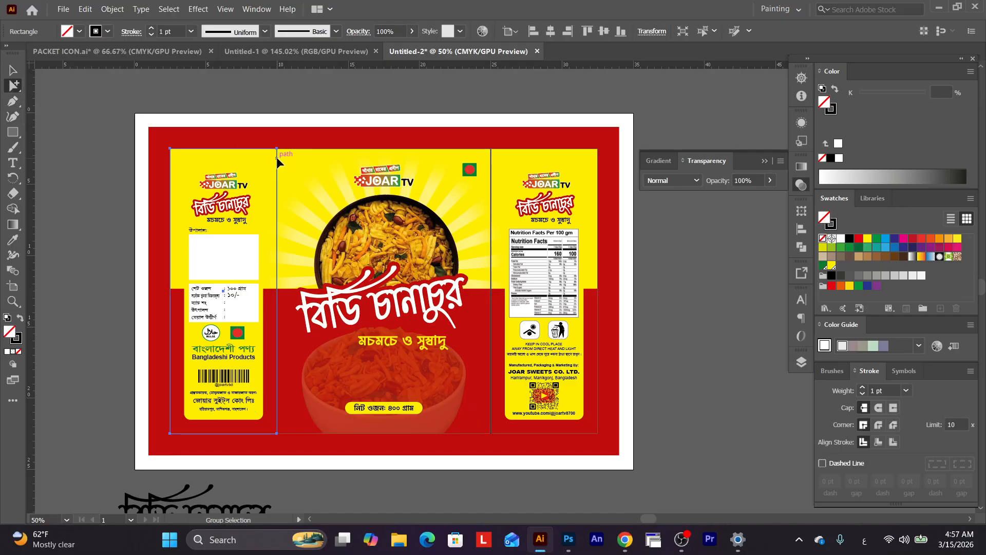
pyautogui.click(277, 163)
pyautogui.click(20, 338)
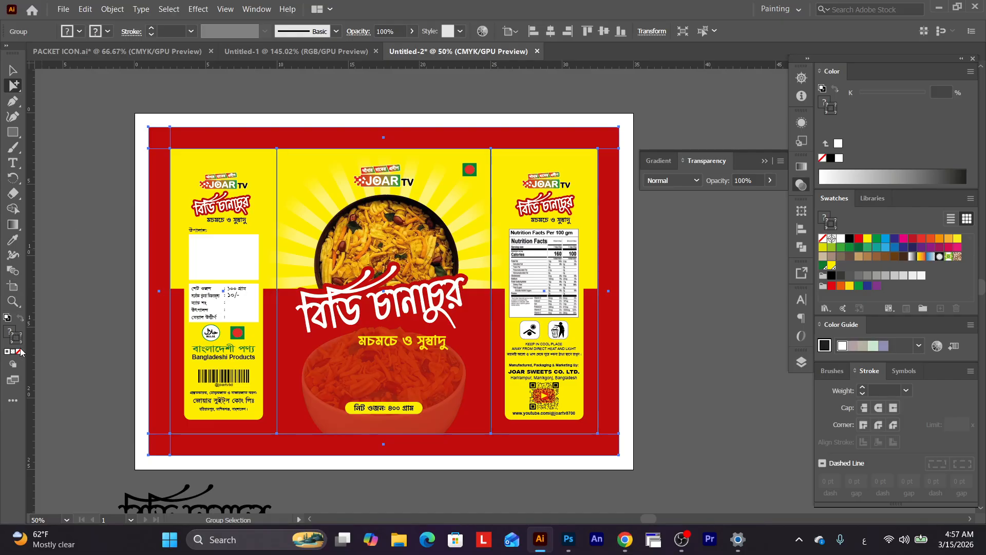
pyautogui.click(20, 352)
pyautogui.click(55, 322)
pyautogui.click(17, 74)
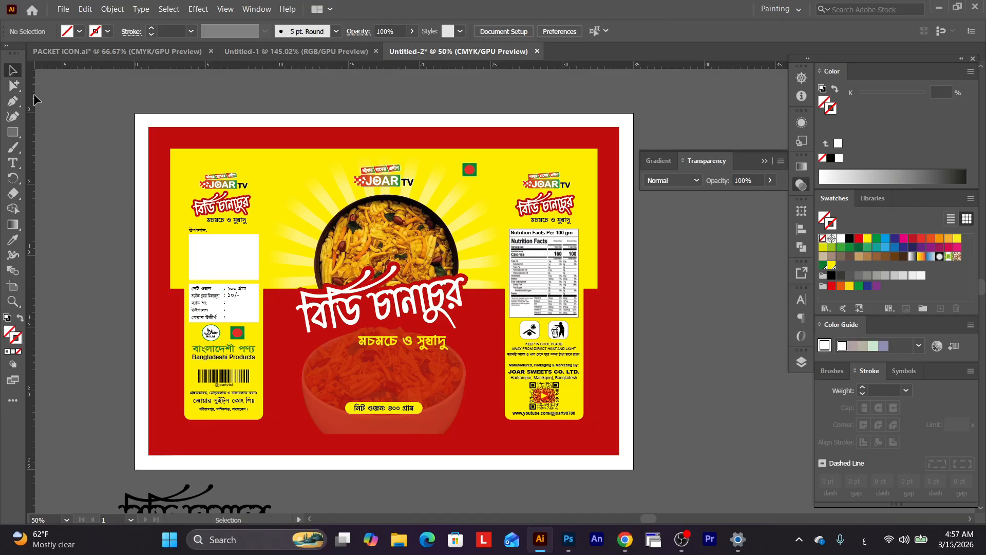
# Show the guides and delete the vertical guide through the packet's centre.
pyautogui.rightClick(705, 334)
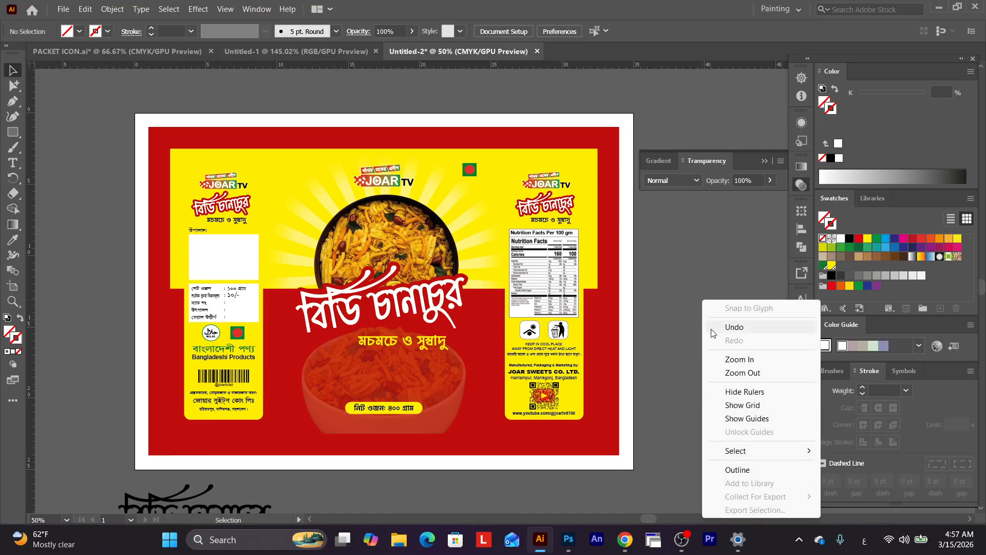
pyautogui.click(743, 417)
pyautogui.hotkey('ctrl', ';')
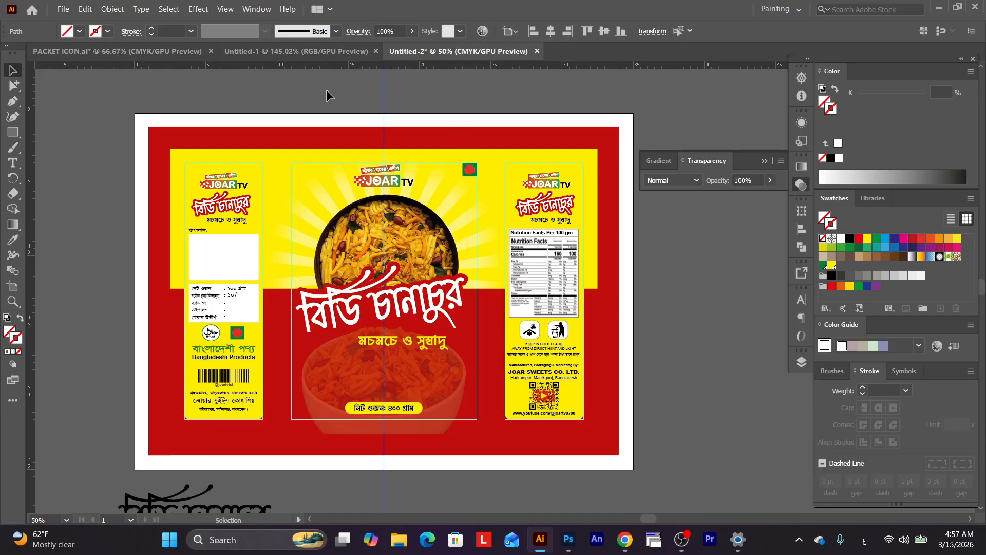
# Select the whole packet artwork, undo a trial shift of it to the side, and copy the artwork.
pyautogui.moveTo(136, 107); pyautogui.dragTo(625, 454)
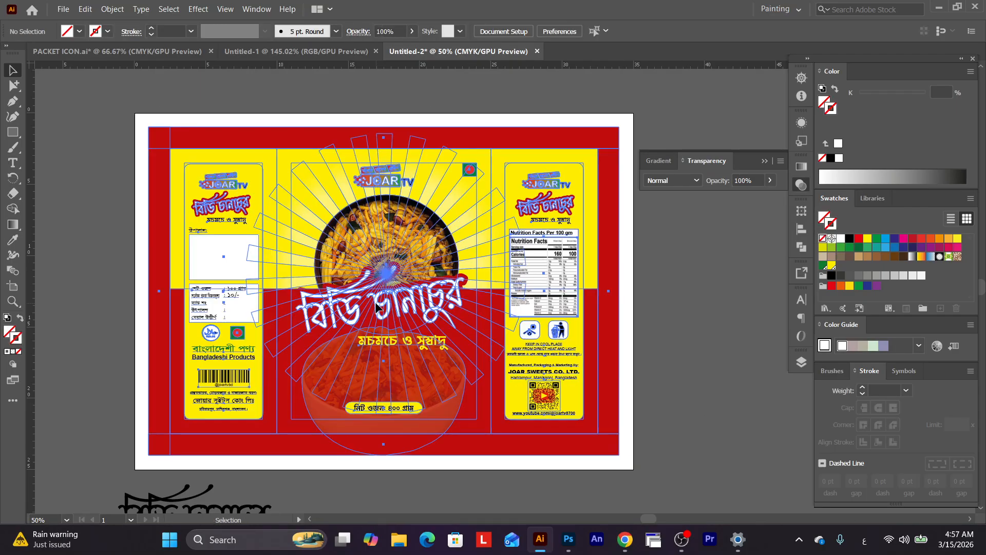
pyautogui.moveTo(381, 326); pyautogui.dragTo(424, 326)
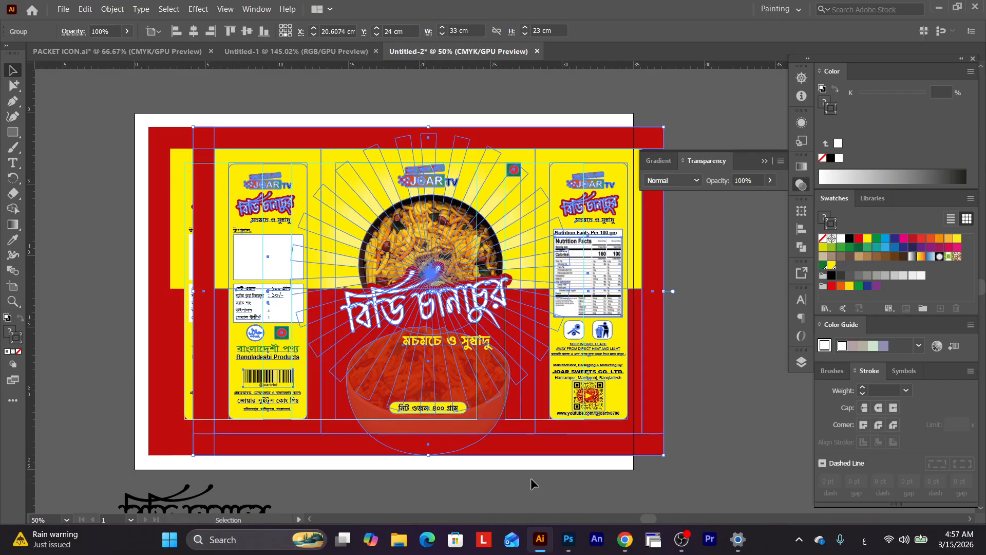
pyautogui.hotkey('ctrl', 'z')
pyautogui.hotkey('ctrl', 'z')
# Switch to the Mocupe.psd mockup in Photoshop and hide Layer 13, which holds the old potato chips design.
pyautogui.click(568, 540)
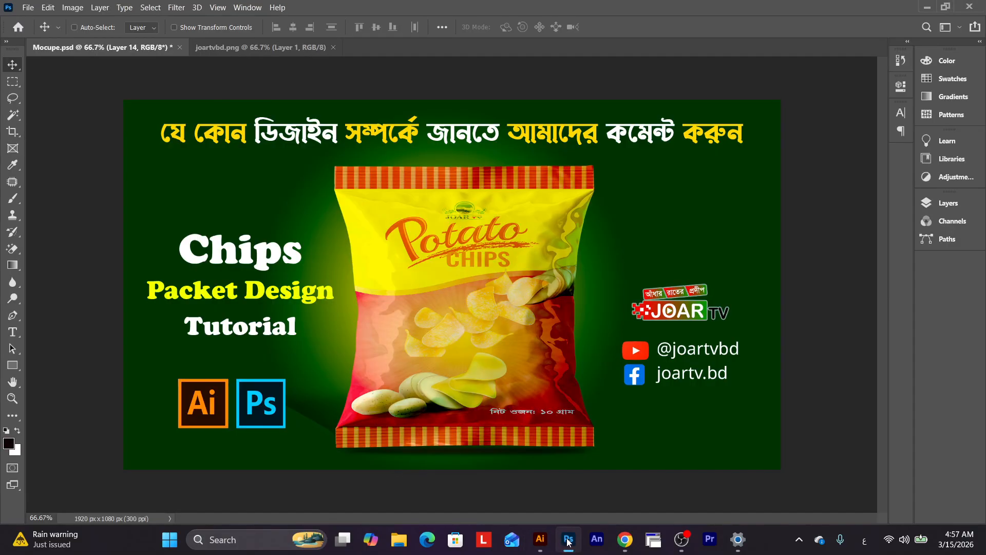
pyautogui.rightClick(478, 255)
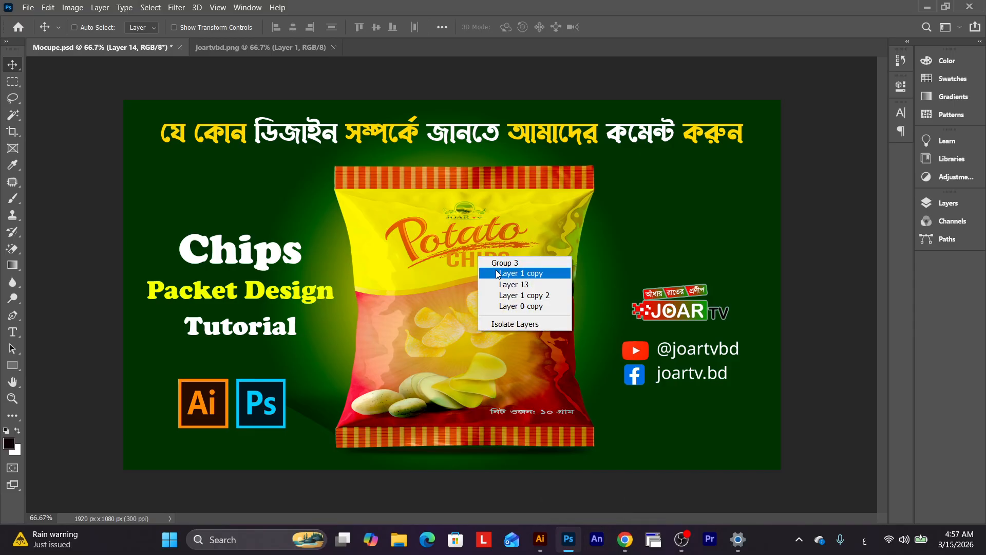
pyautogui.click(498, 274)
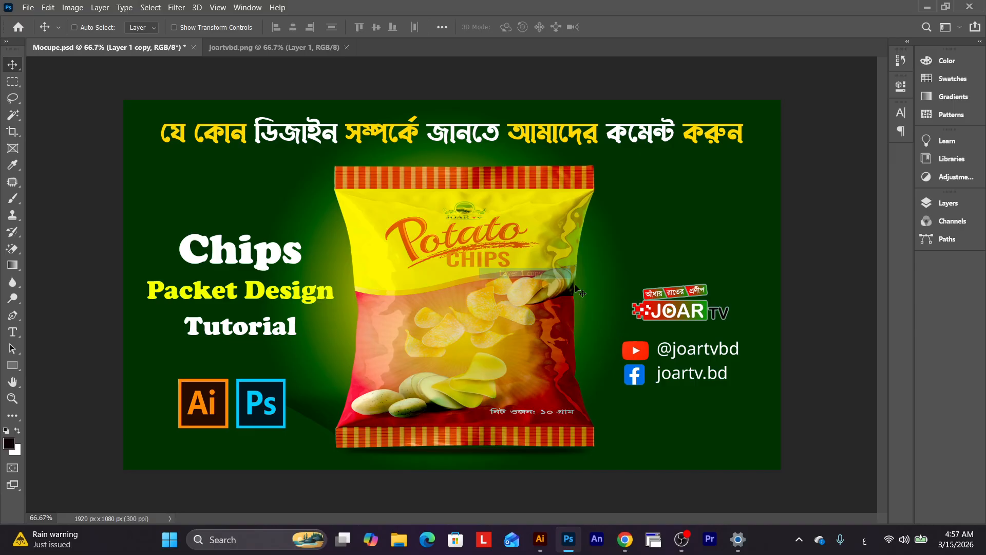
pyautogui.click(947, 205)
pyautogui.rightClick(529, 293)
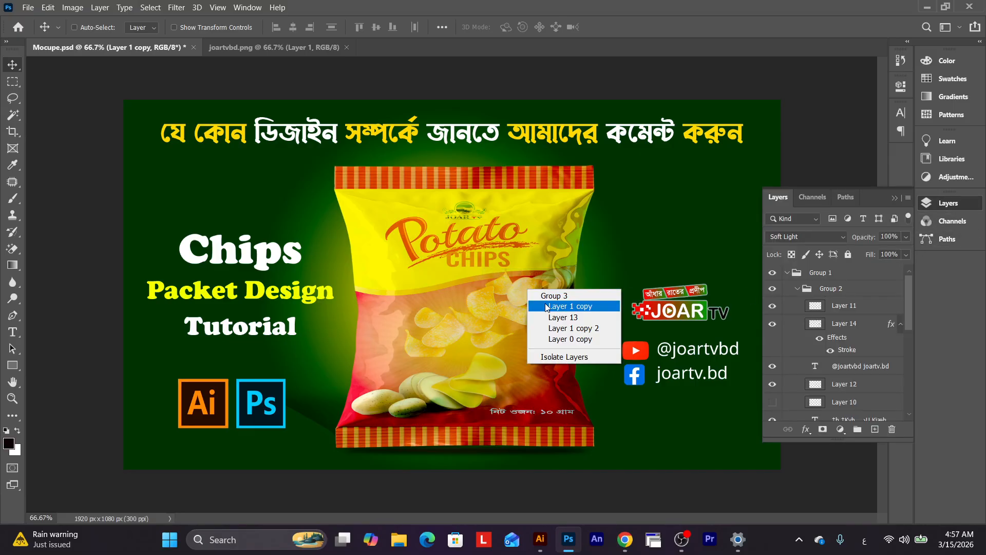
pyautogui.click(544, 304)
pyautogui.scroll(-1, 819, 399)
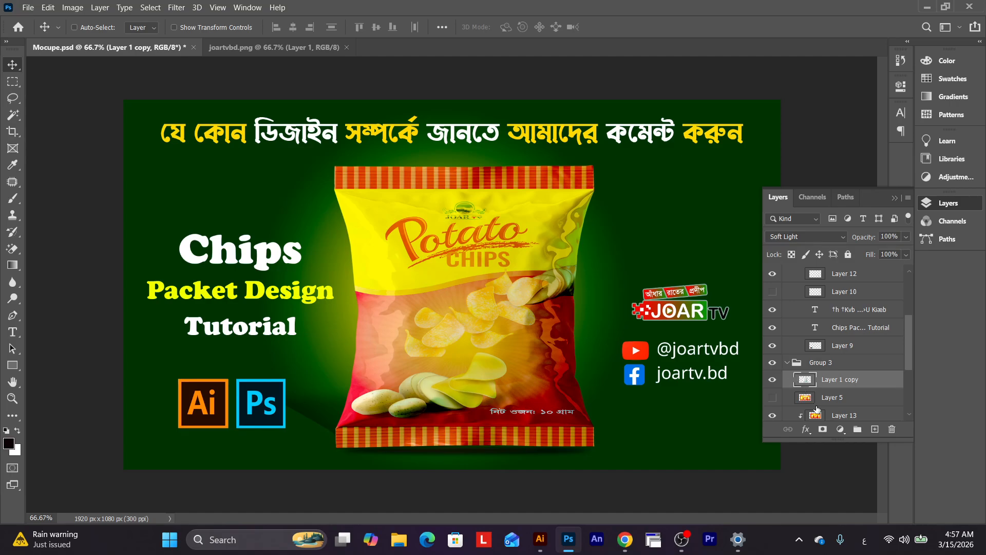
pyautogui.scroll(-1, 817, 398)
pyautogui.scroll(-1, 830, 401)
pyautogui.click(832, 389)
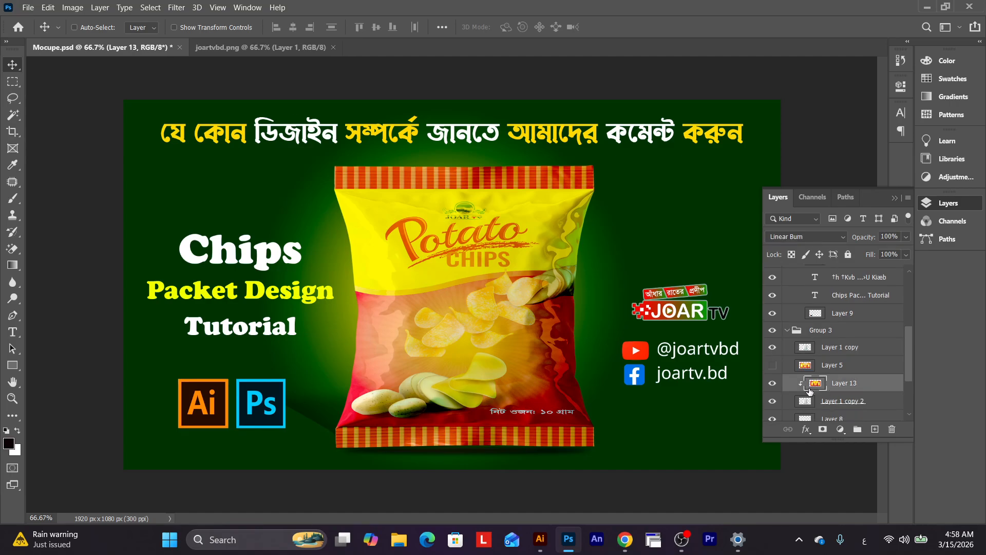
pyautogui.hotkey('ctrl', ',')
# Paste the copied packet artwork as pixels into the mockup and commit its placement.
pyautogui.hotkey('ctrl', 'v')
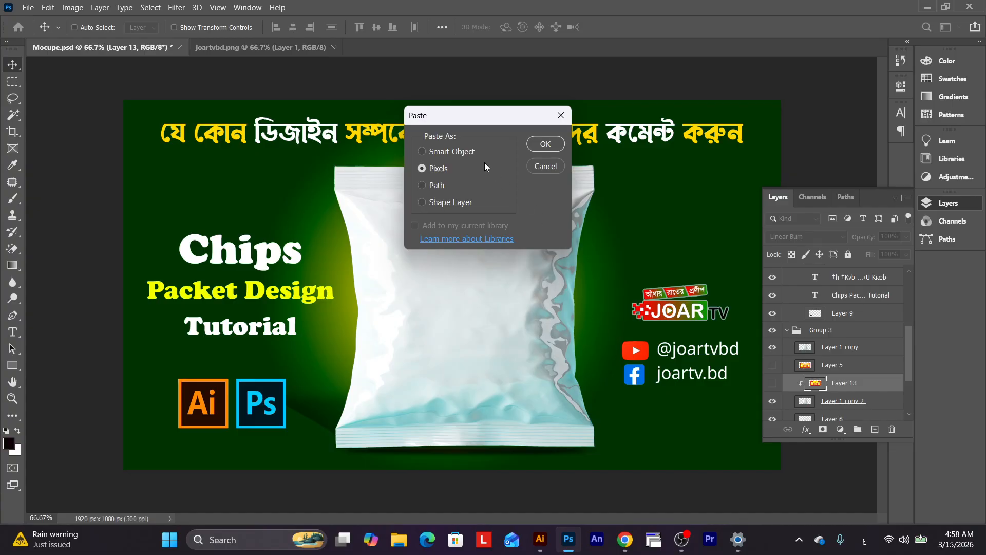
pyautogui.click(538, 145)
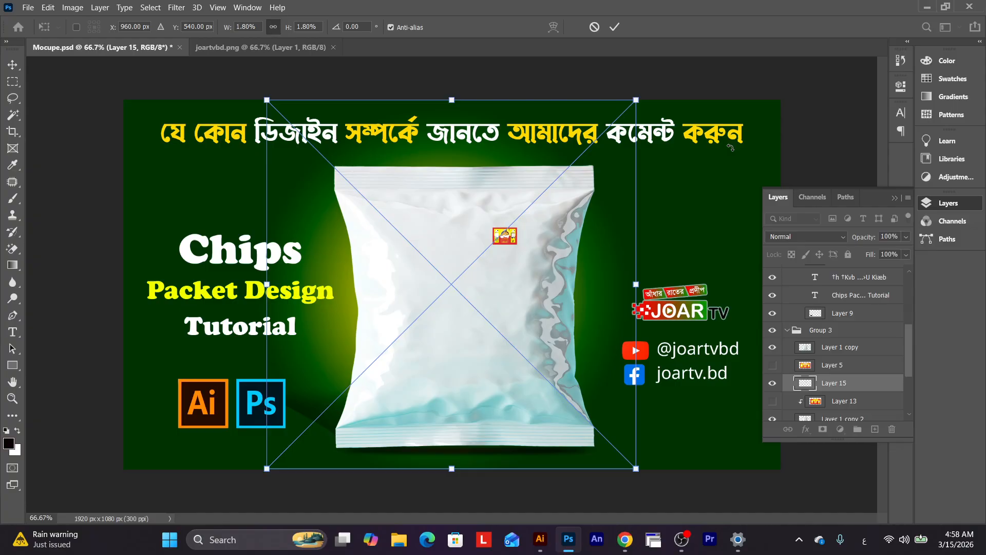
pyautogui.press('Return')
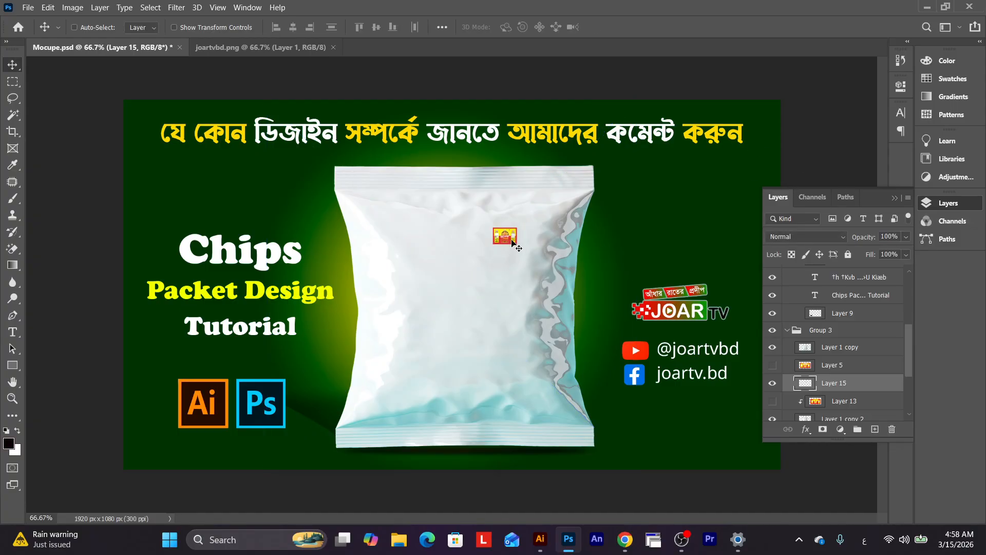
# Enlarge the pasted packet artwork with Free Transform so it spans the upper part of the bag.
pyautogui.moveTo(513, 243); pyautogui.dragTo(692, 145)
pyautogui.hotkey('ctrl', 't')
pyautogui.press('Return')
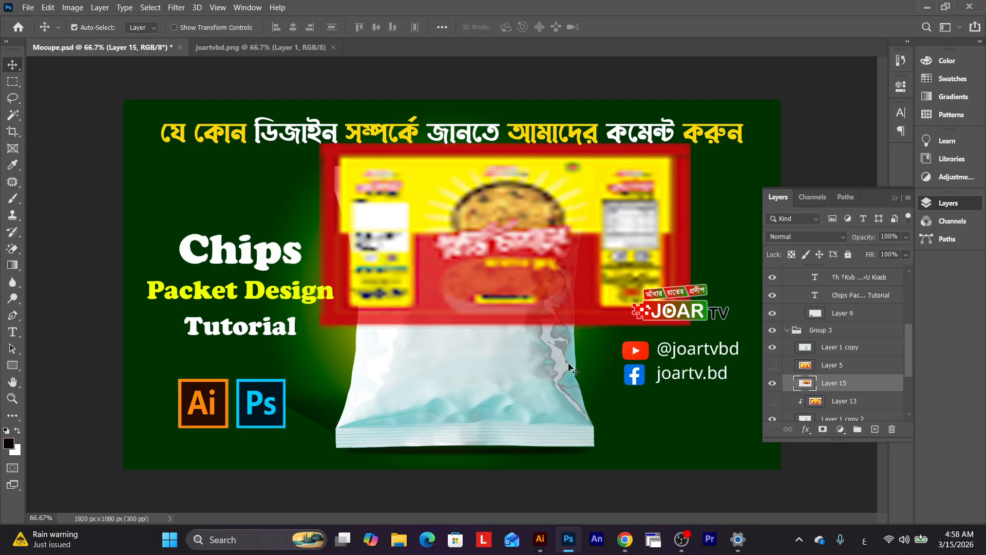
# Undo the enlargement of the pasted packet artwork, delete its Layer 15 from the mockup, and switch to Illustrator.
pyautogui.hotkey('ctrl', 'z')
pyautogui.moveTo(830, 384); pyautogui.dragTo(895, 430)
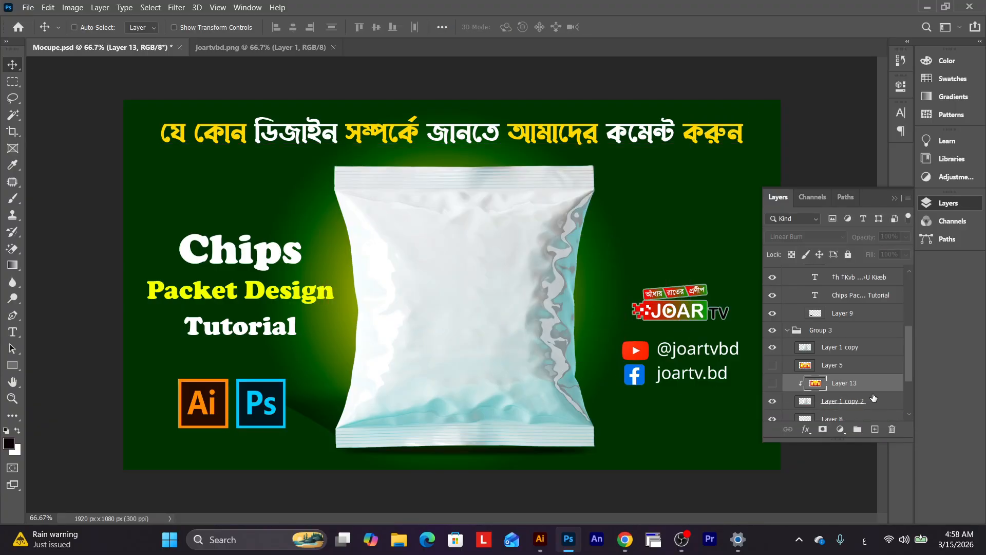
pyautogui.click(540, 540)
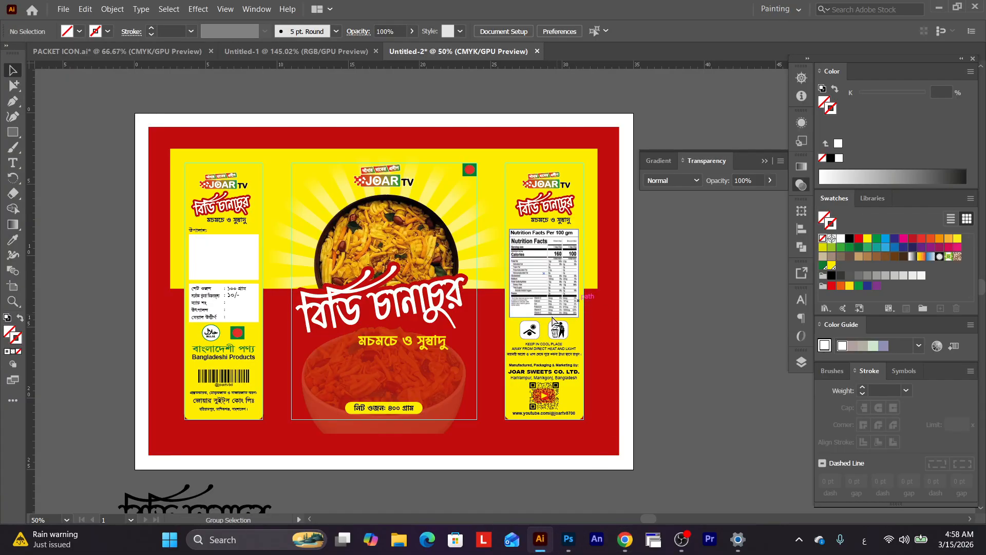
# Examine the packet artwork's grouping by selecting the whole group and its two linked bowl photos individually.
pyautogui.click(529, 324)
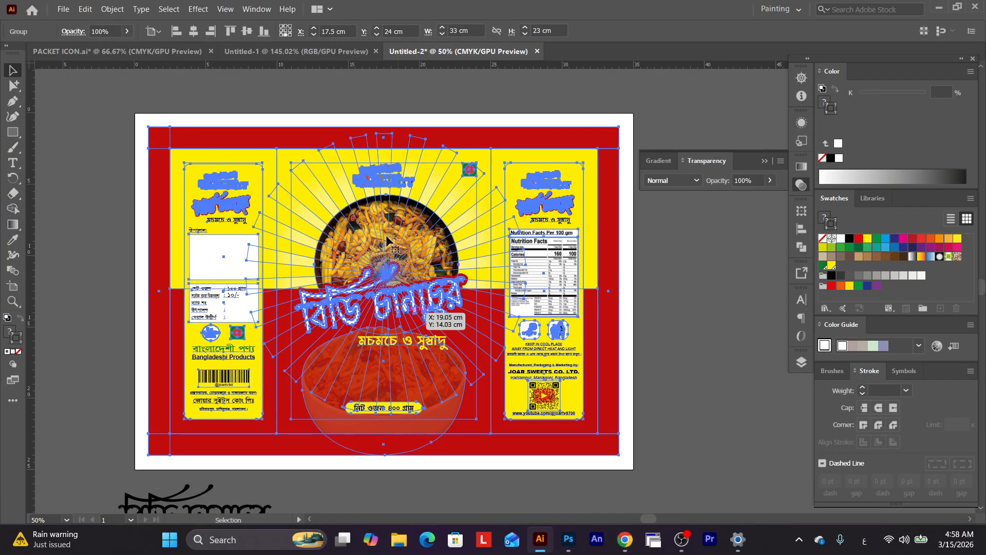
pyautogui.hotkey('ctrl', 'h')
pyautogui.click(682, 339)
pyautogui.click(13, 86)
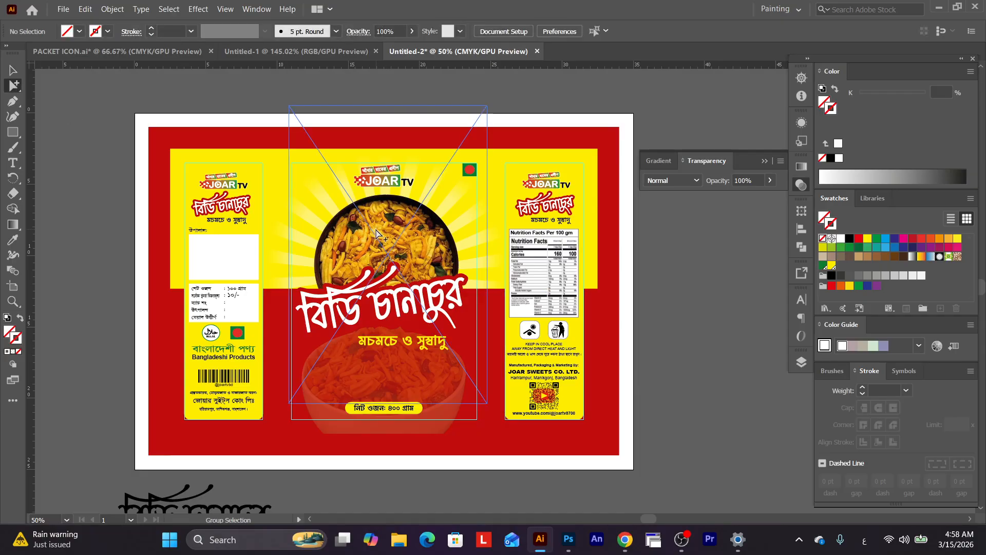
pyautogui.click(325, 259)
pyautogui.click(398, 358)
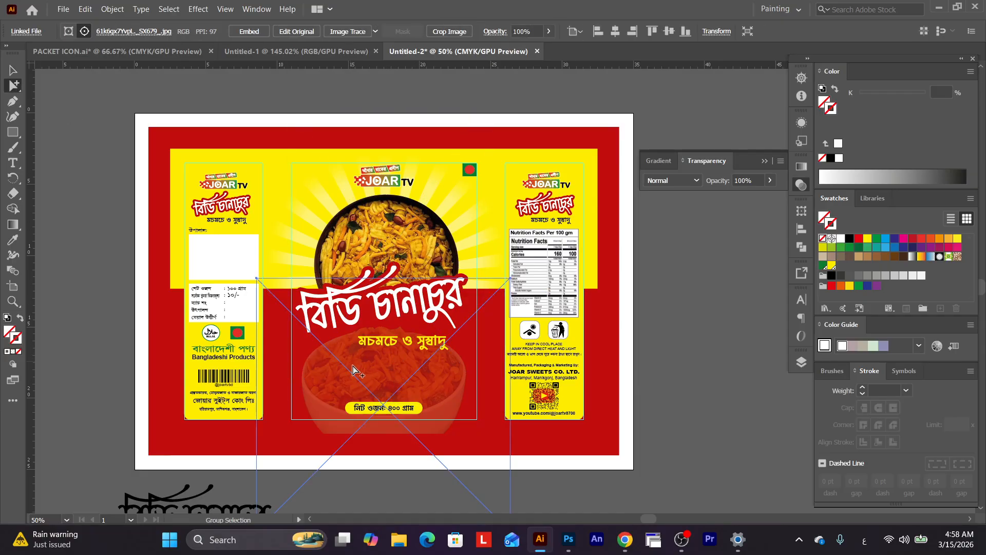
pyautogui.click(13, 70)
pyautogui.click(282, 185)
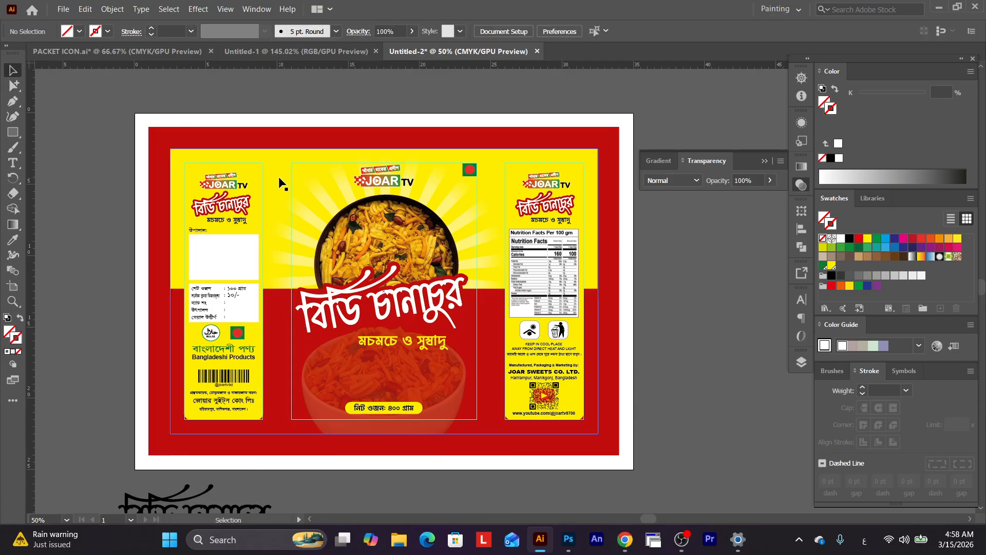
pyautogui.moveTo(335, 274); pyautogui.dragTo(378, 233)
pyautogui.press('Delete')
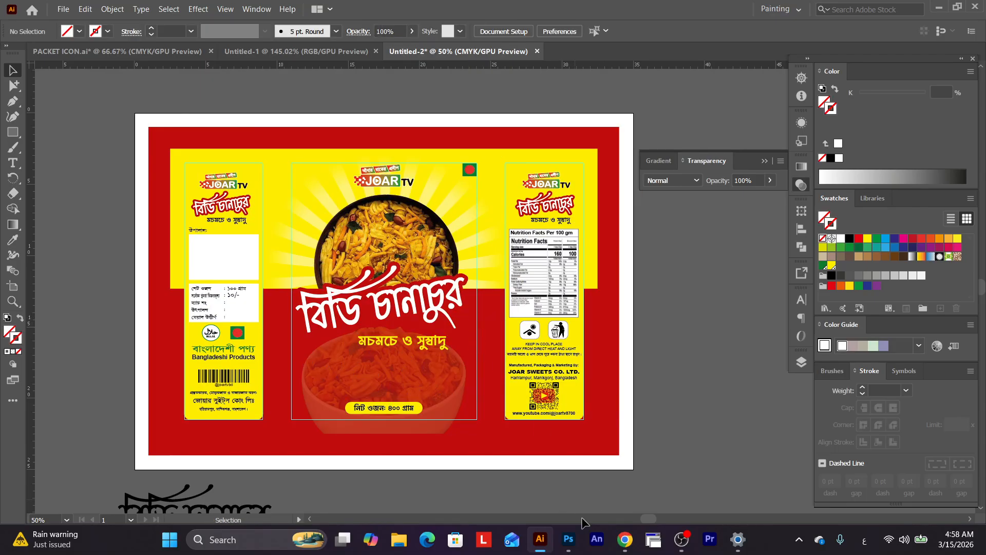
# Switch to Photoshop, try pasting the packet artwork into Mocupe.psd as pixels again, and delete the pasted layer.
pyautogui.click(568, 539)
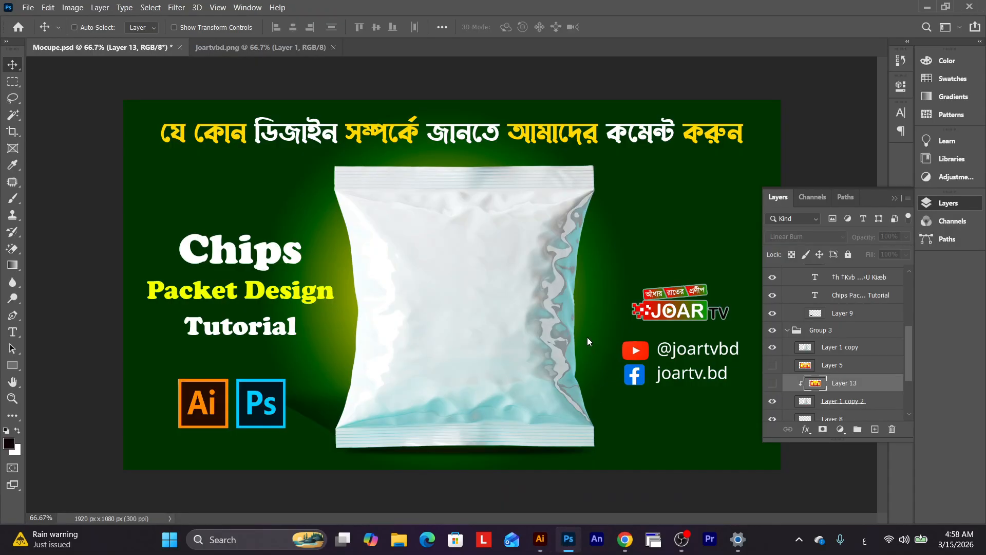
pyautogui.hotkey('ctrl', 'v')
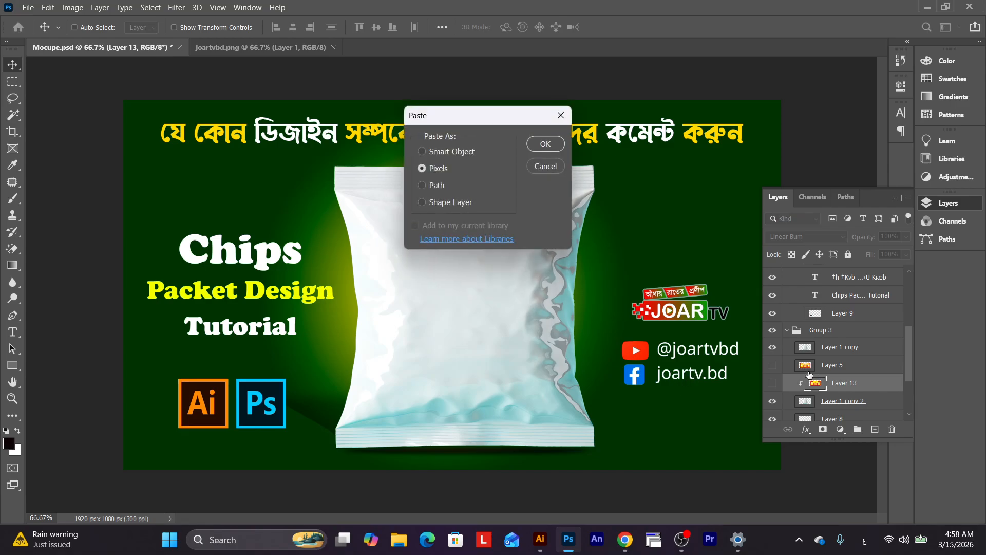
pyautogui.click(546, 145)
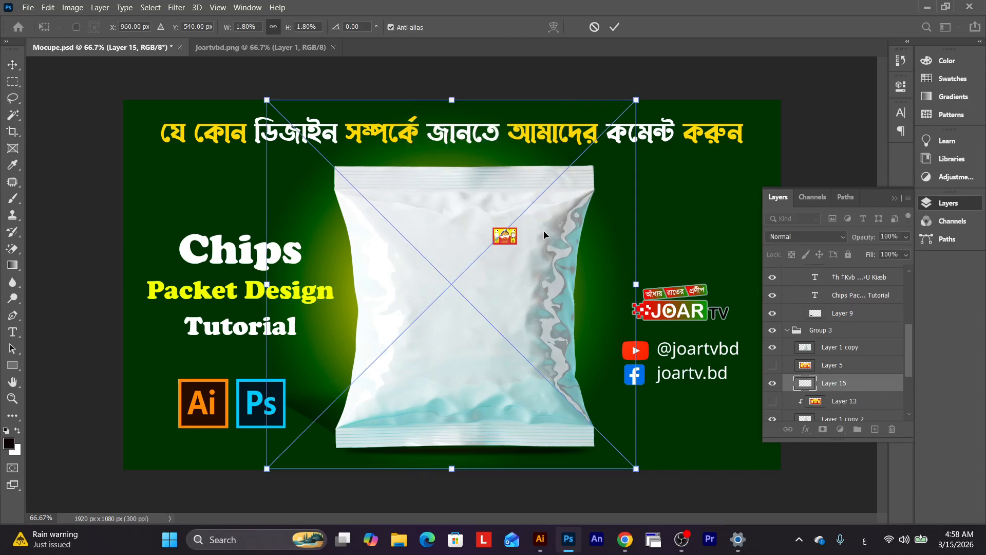
pyautogui.press('Return')
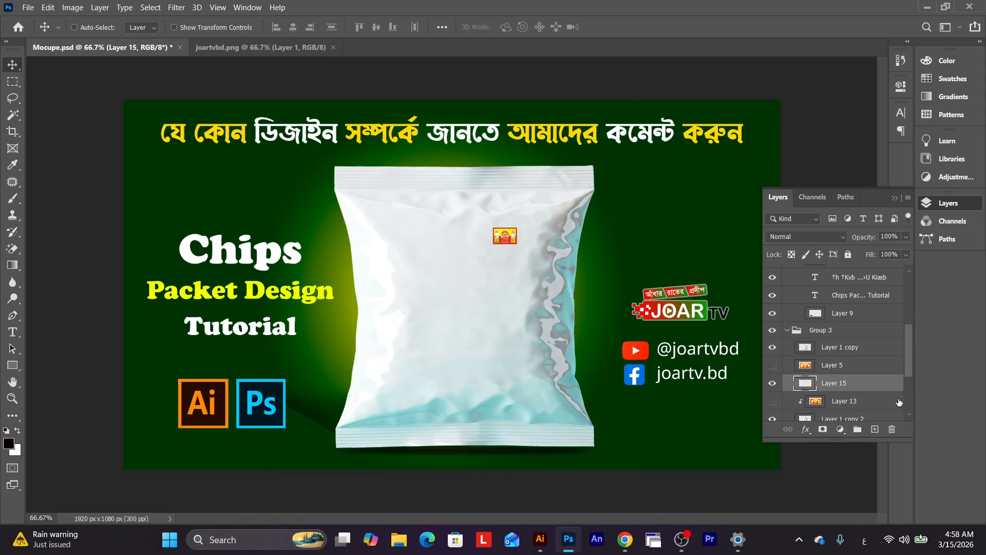
pyautogui.moveTo(853, 389); pyautogui.dragTo(892, 429)
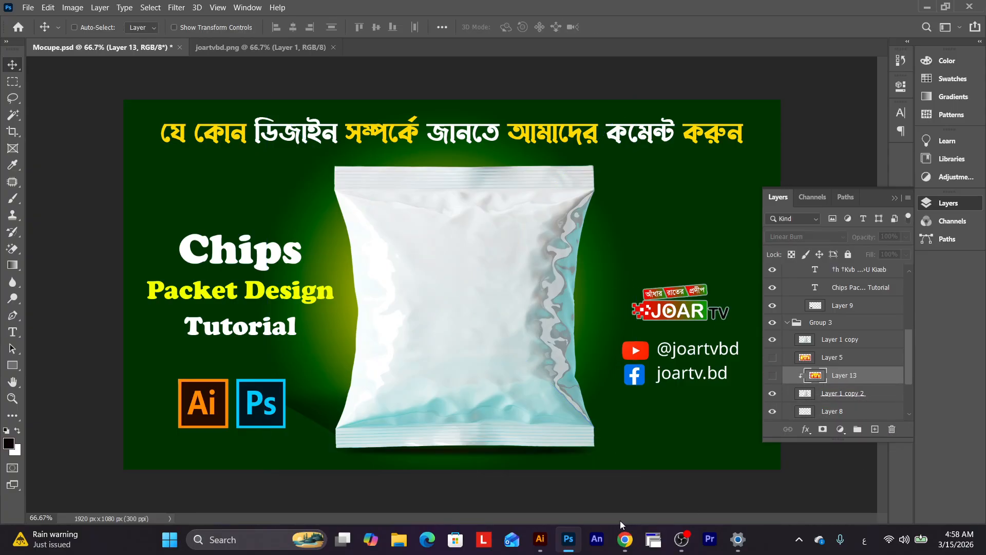
# Switch back to Illustrator and inspect the packet group and its linked upper and lower bowl photos again.
pyautogui.moveTo(577, 540)
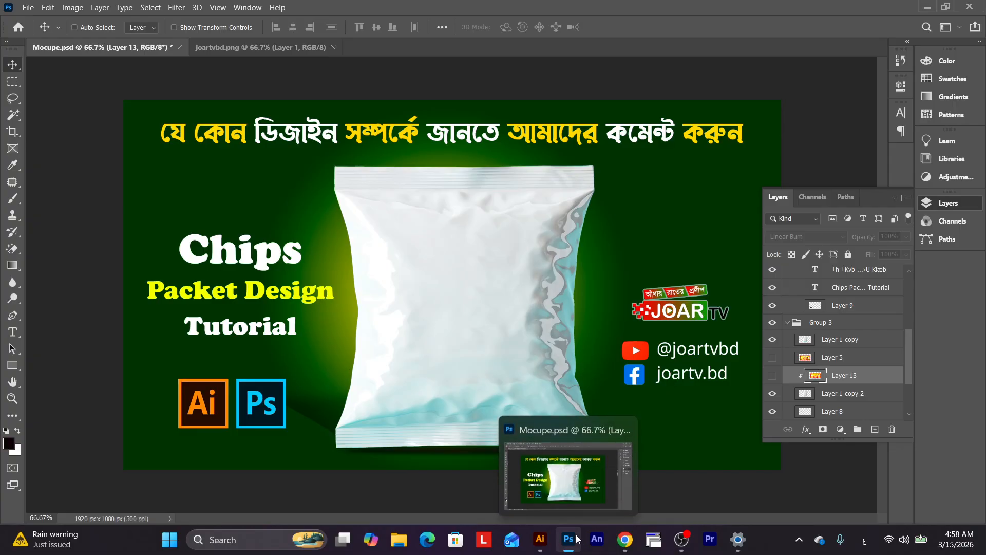
pyautogui.click(540, 540)
pyautogui.click(16, 88)
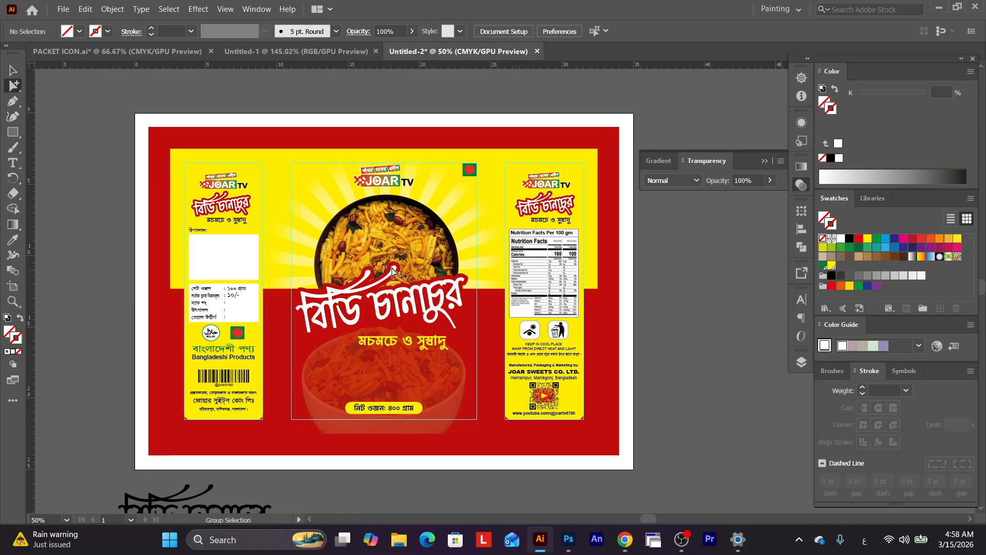
pyautogui.click(397, 273)
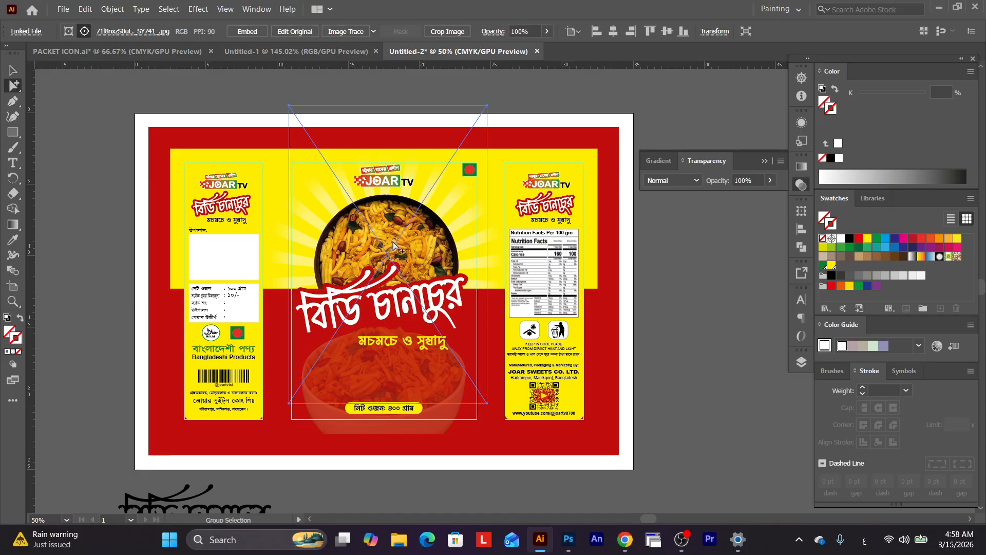
pyautogui.click(382, 386)
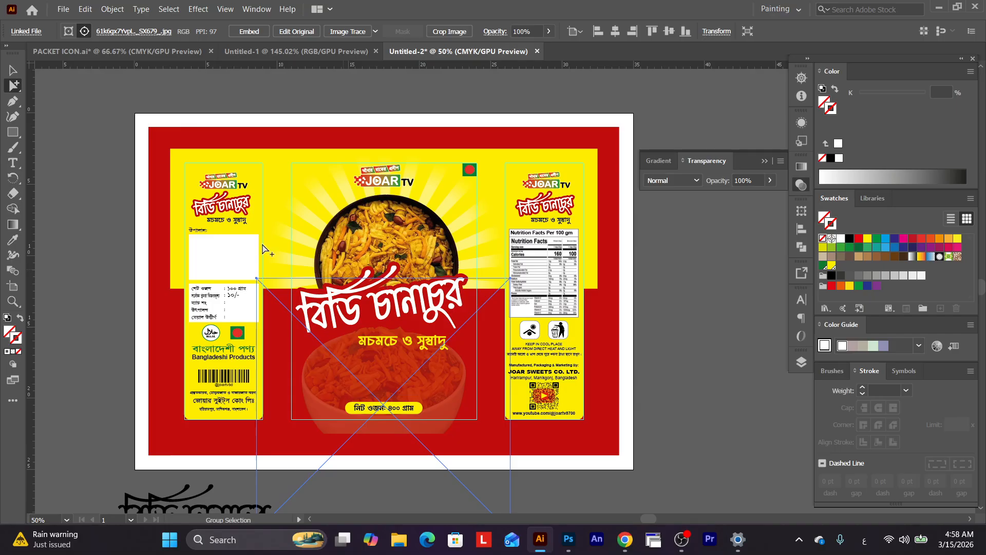
pyautogui.press('v')
pyautogui.click(288, 266)
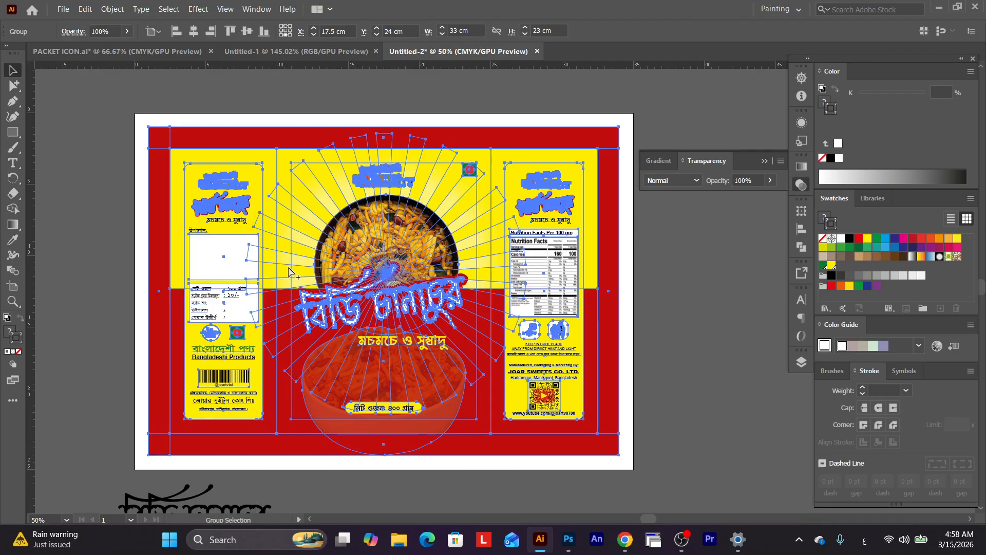
pyautogui.hotkey('ctrl', '-')
pyautogui.hotkey('ctrl', '-')
pyautogui.moveTo(562, 325); pyautogui.dragTo(476, 337)
pyautogui.keyDown('ctrl'); pyautogui.click(496, 321); pyautogui.keyUp('ctrl')
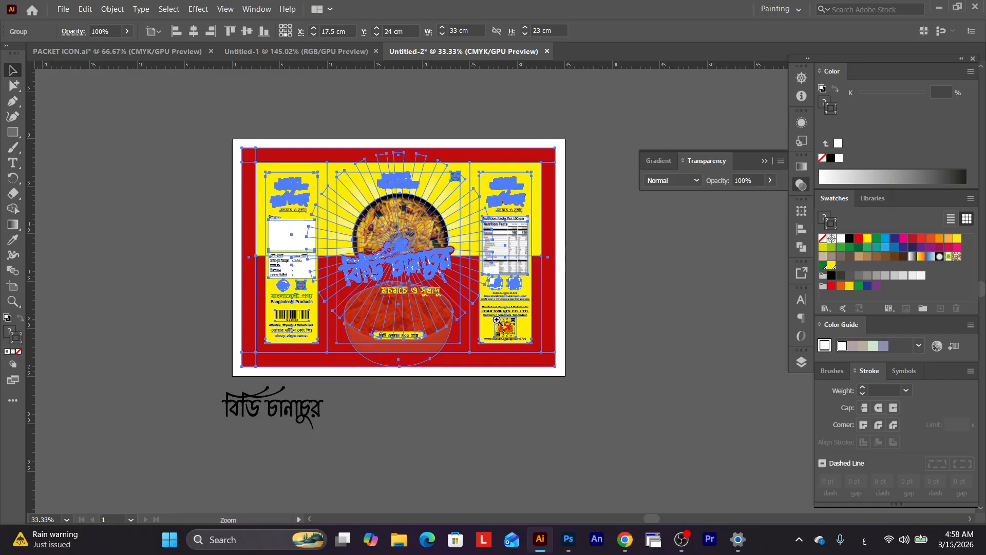
pyautogui.keyDown('ctrl'); pyautogui.click(496, 320); pyautogui.keyUp('ctrl')
pyautogui.click(630, 297)
pyautogui.click(14, 86)
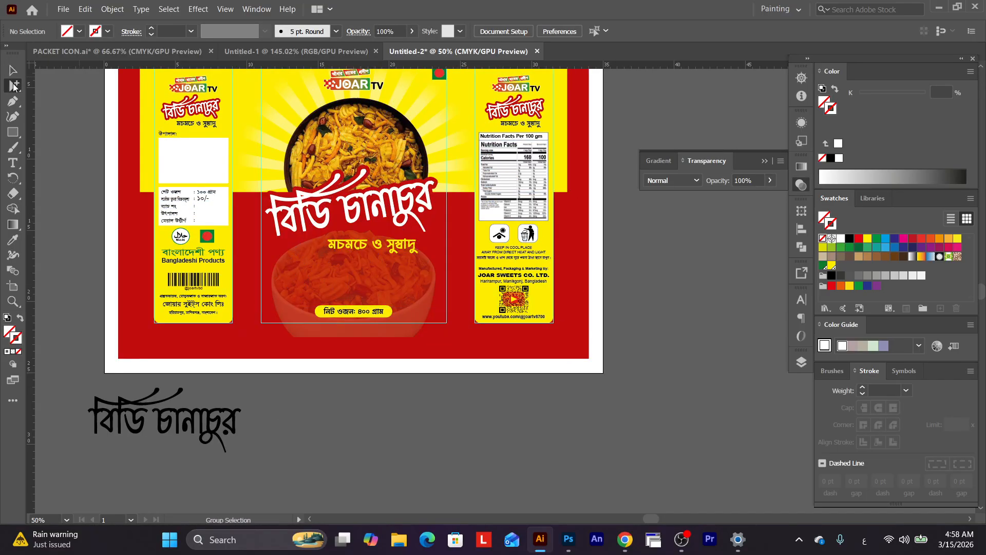
pyautogui.click(403, 141)
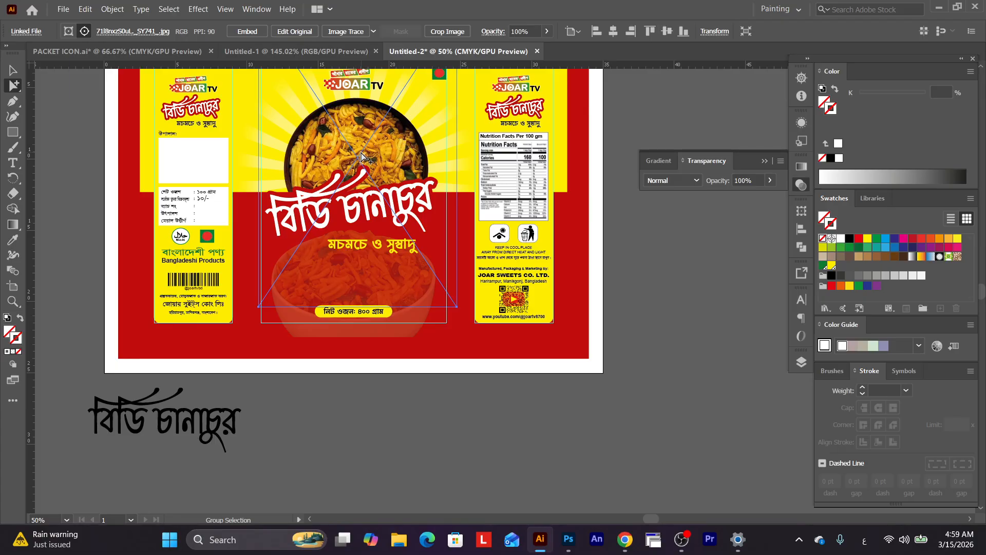
pyautogui.click(13, 70)
pyautogui.click(232, 181)
pyautogui.scroll(2, 234, 184)
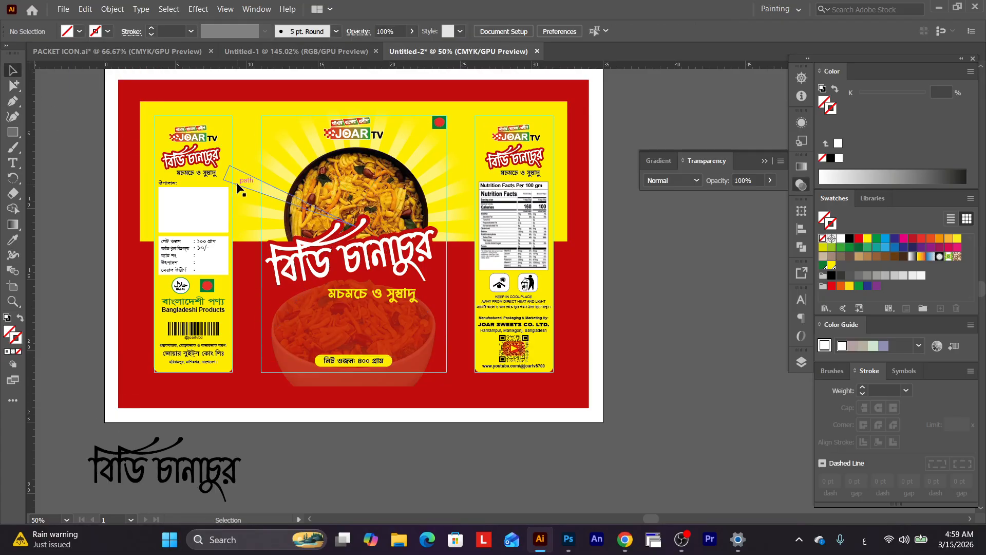
# Export the packet design to the Downloads folder as a JPEG named Untitled-2, using all artboards.
pyautogui.click(64, 8)
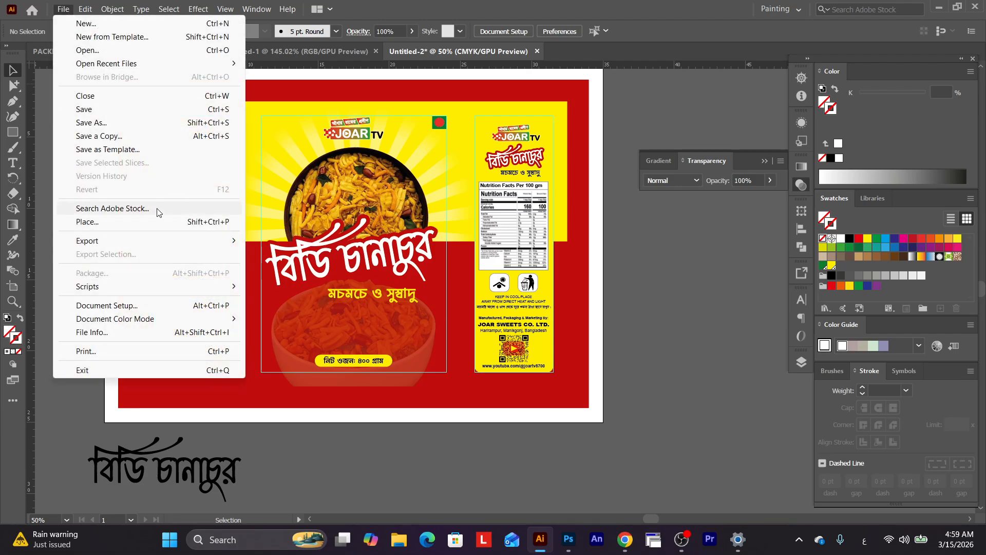
pyautogui.moveTo(123, 242)
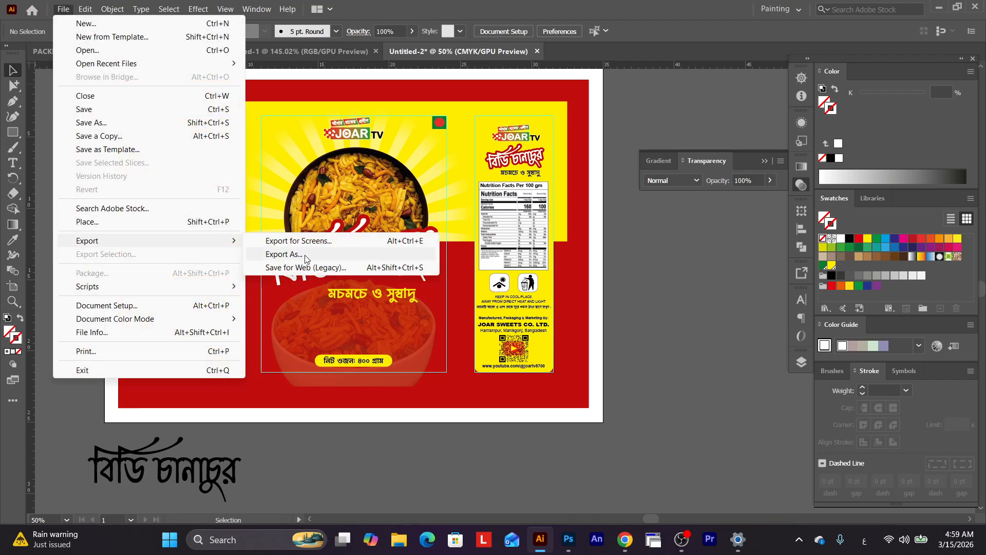
pyautogui.click(295, 257)
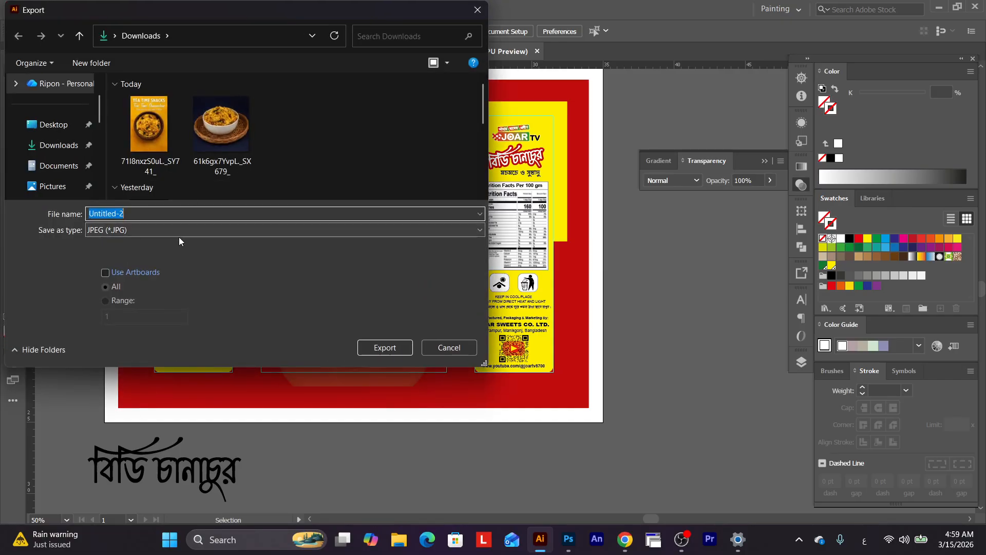
pyautogui.click(54, 145)
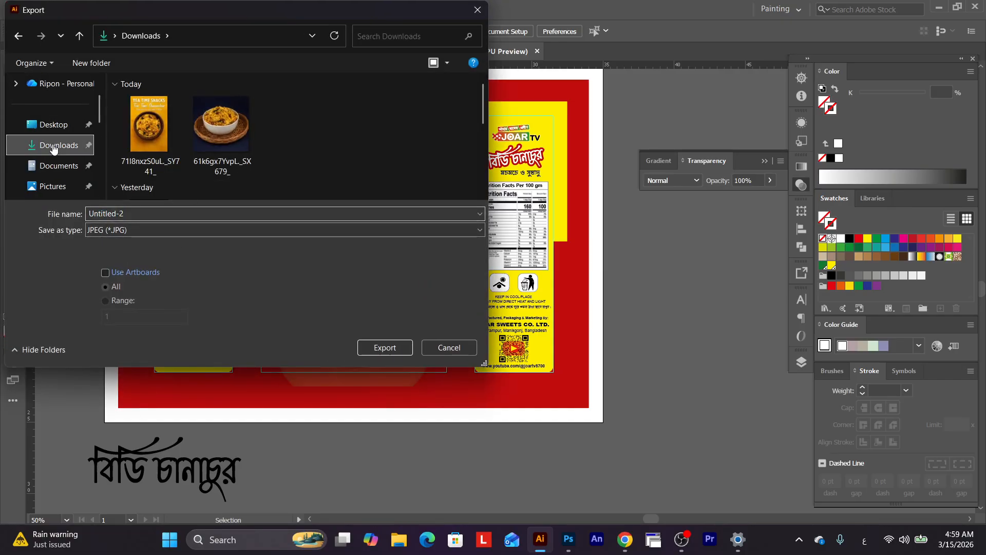
pyautogui.click(139, 278)
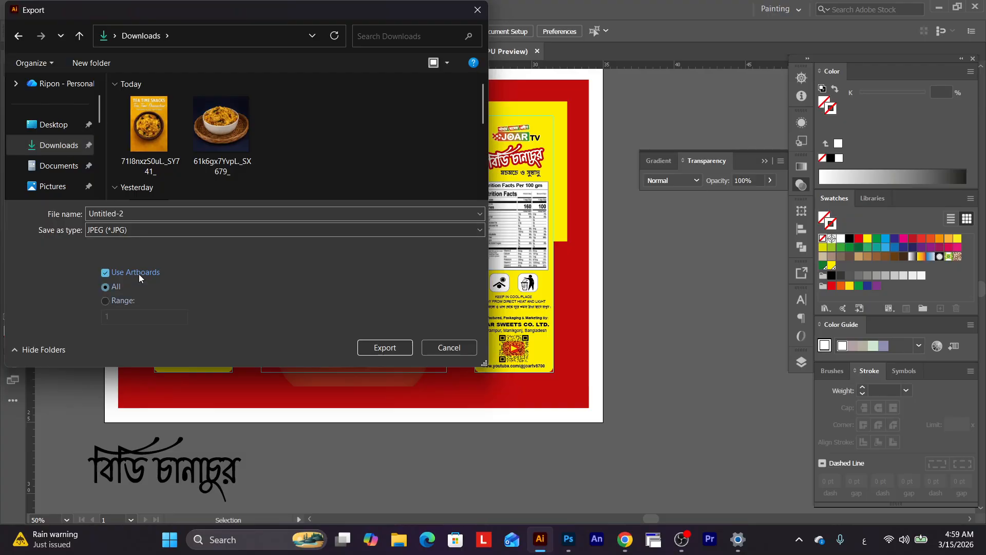
pyautogui.click(389, 348)
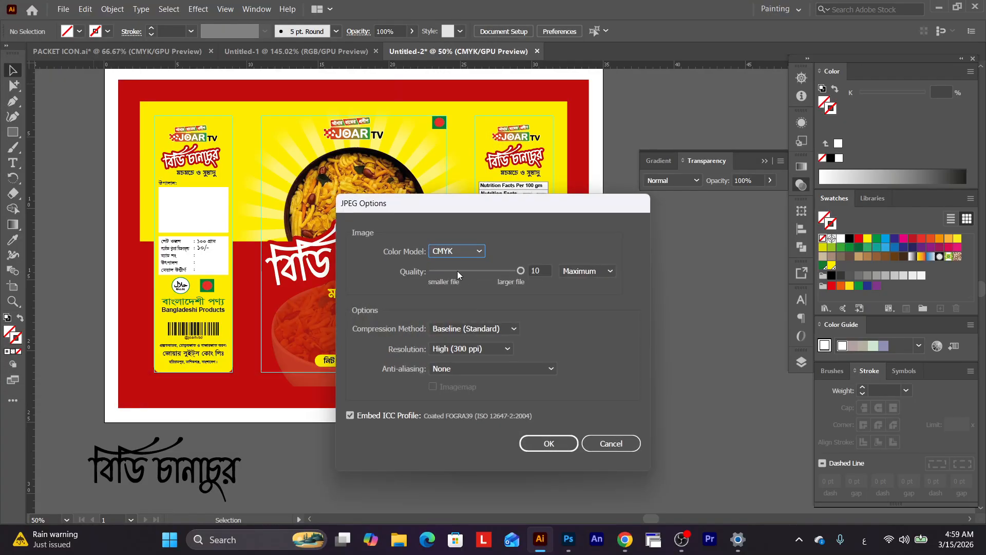
# Set the JPEG colour model to RGB and complete the export at maximum quality and 300 ppi.
pyautogui.click(481, 253)
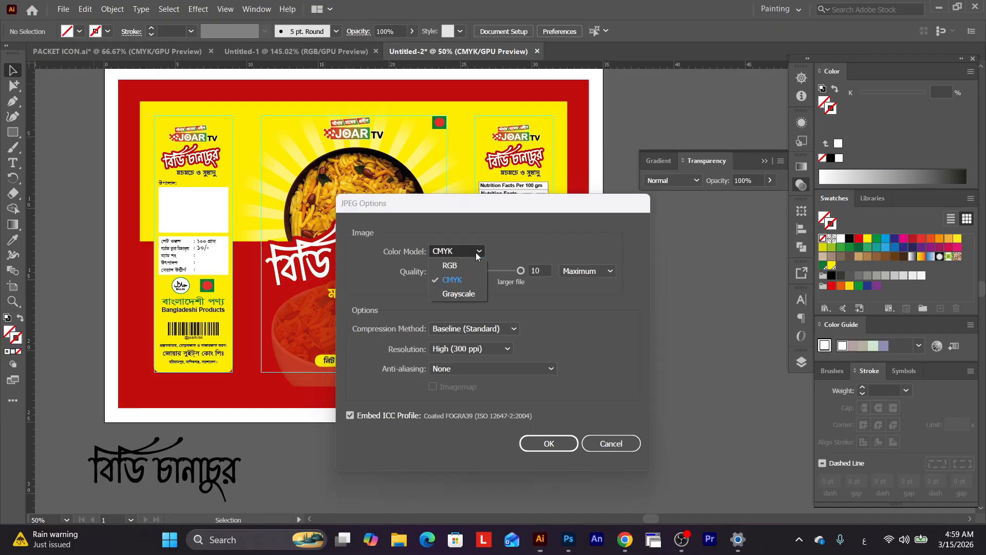
pyautogui.click(450, 265)
pyautogui.click(546, 445)
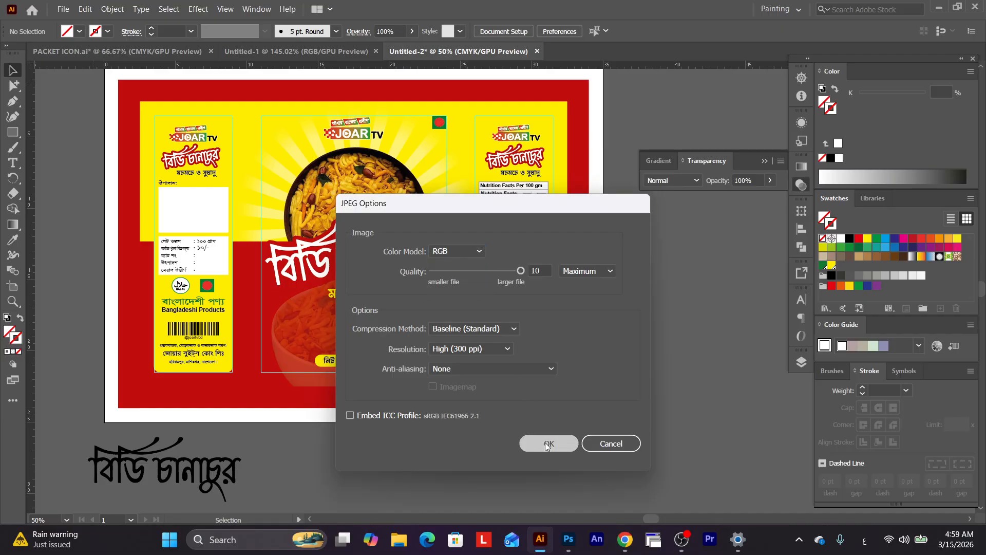
# Switch to Photoshop and open the exported Untitled-2-01 image from the Downloads folder.
pyautogui.click(569, 540)
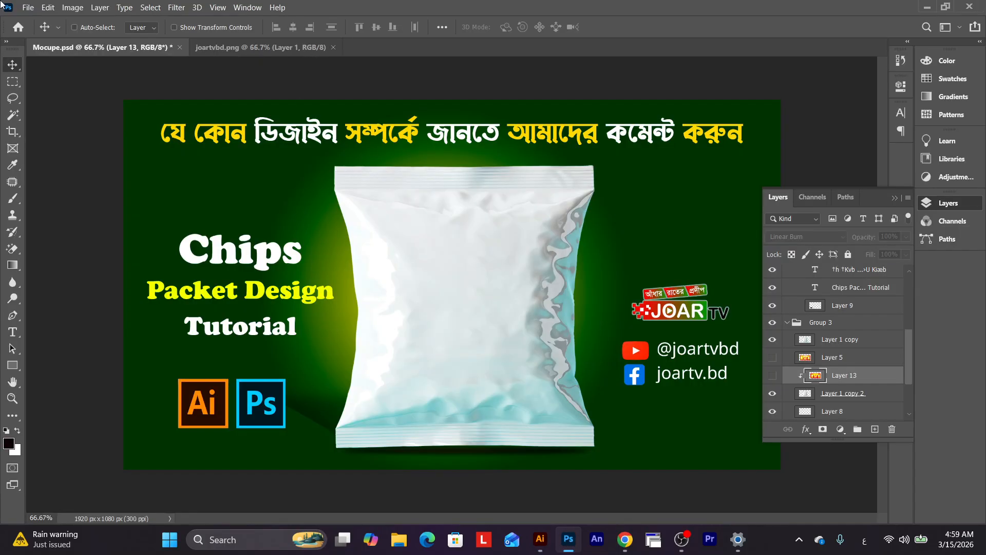
pyautogui.click(27, 7)
pyautogui.click(41, 33)
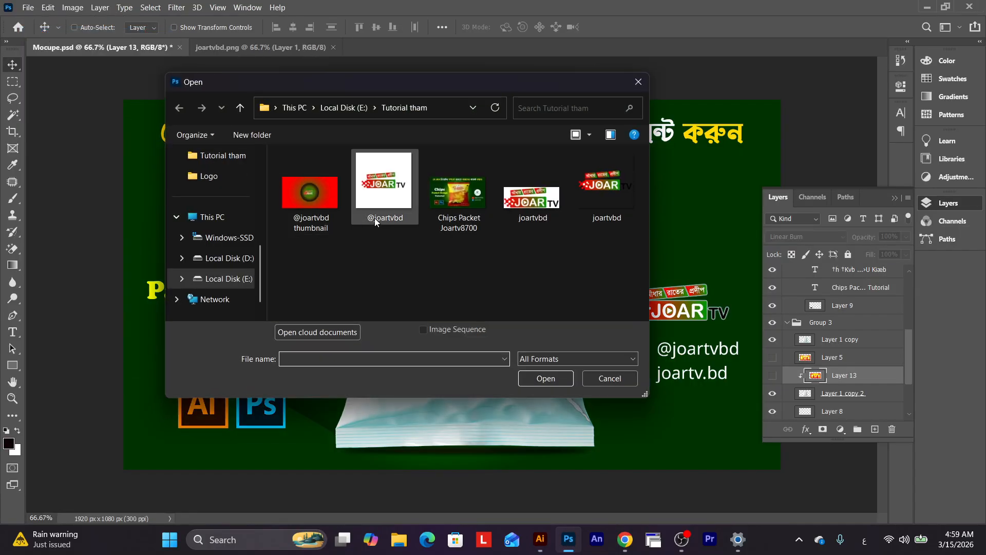
pyautogui.scroll(5, 226, 211)
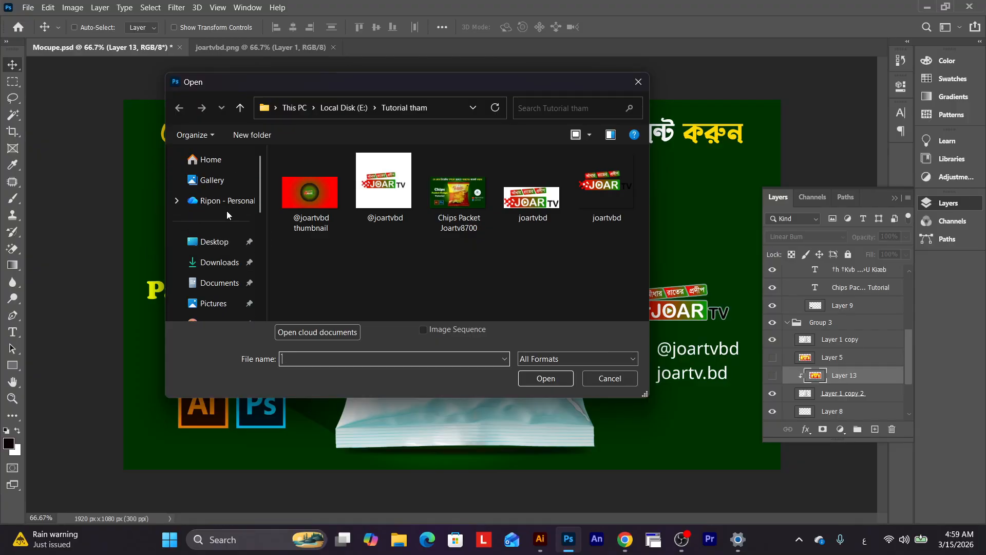
pyautogui.click(226, 262)
pyautogui.click(310, 224)
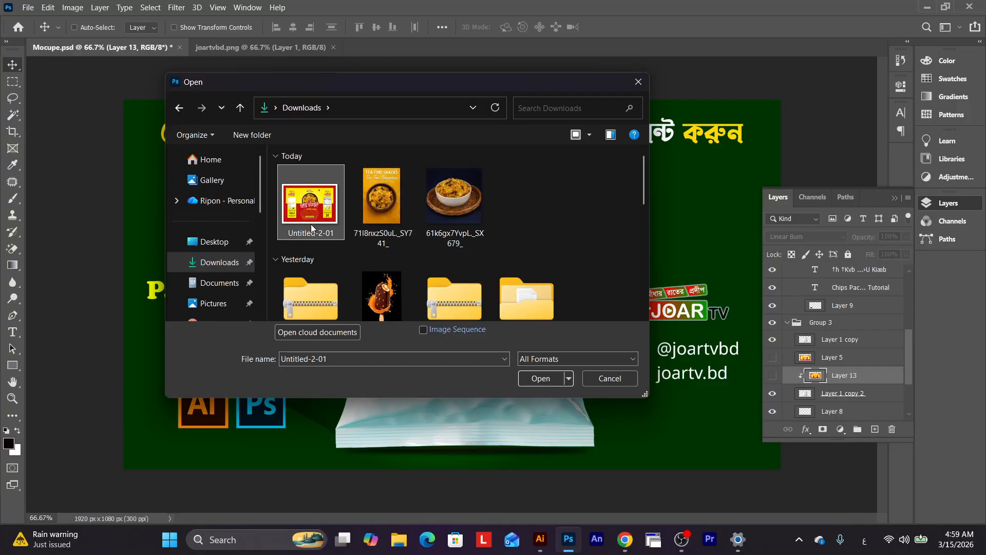
pyautogui.click(546, 378)
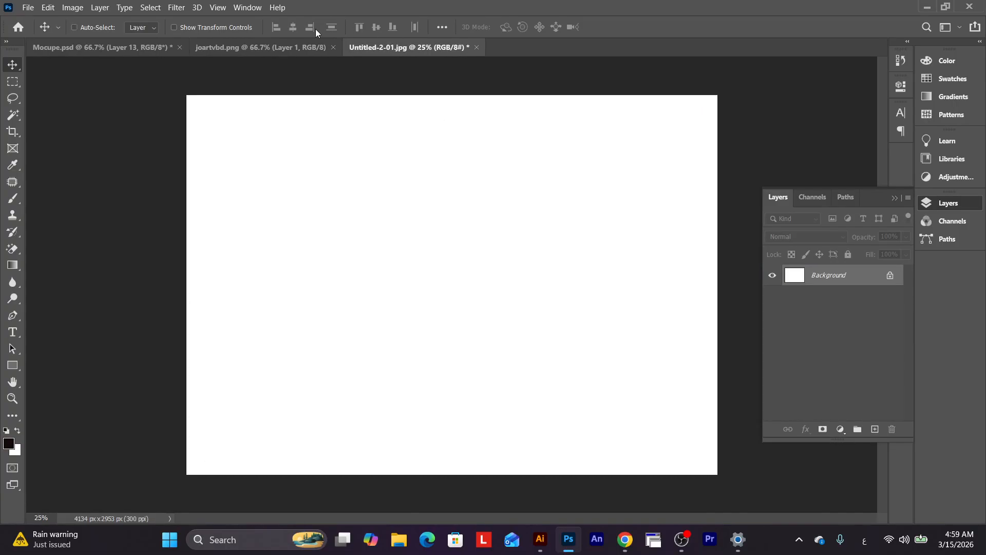
# In Mocupe.psd, add a new layer directly below Layer 13, clip it to the bag, and paste the exported packet artwork into it.
pyautogui.click(278, 46)
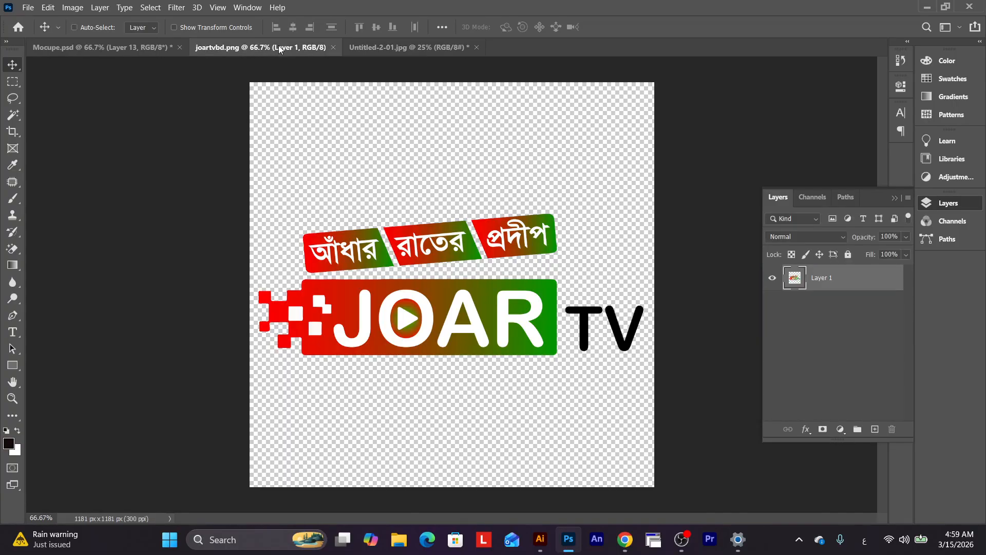
pyautogui.click(103, 47)
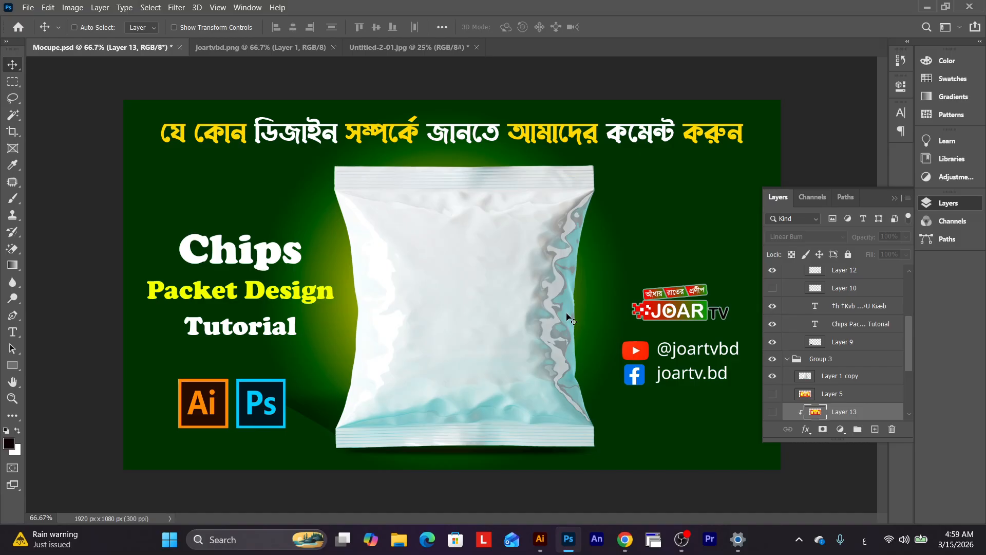
pyautogui.rightClick(473, 305)
pyautogui.click(489, 323)
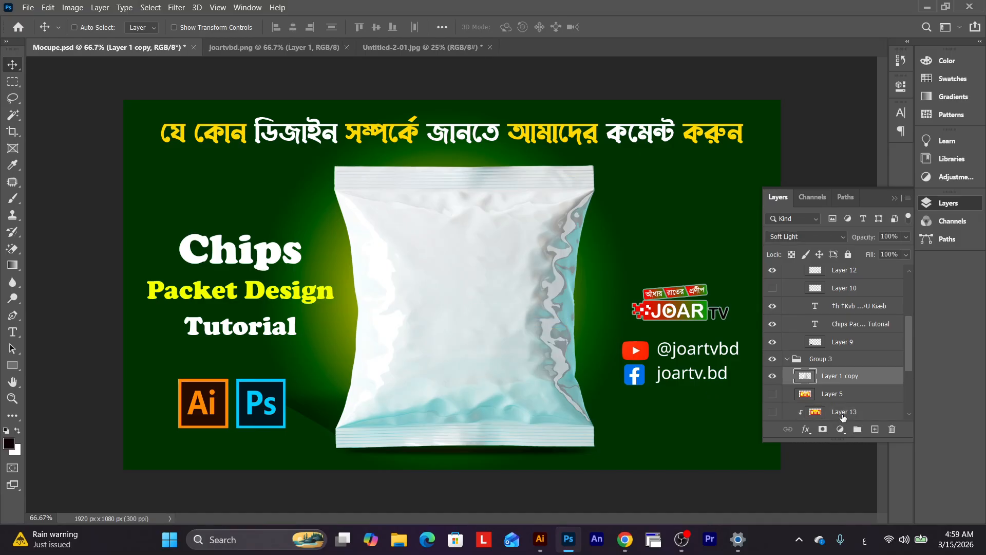
pyautogui.click(842, 414)
pyautogui.hotkey('ctrl', 'v')
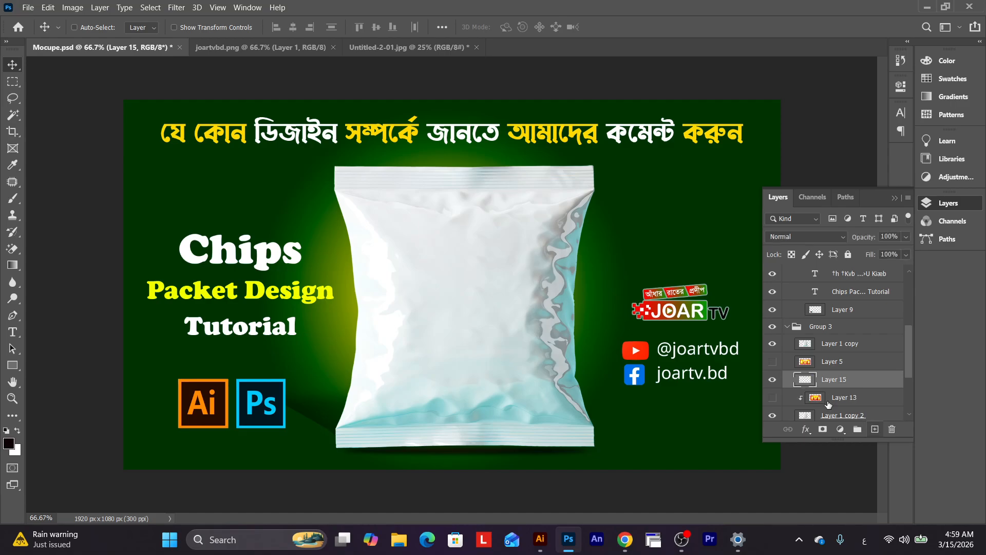
pyautogui.moveTo(843, 385); pyautogui.dragTo(846, 403)
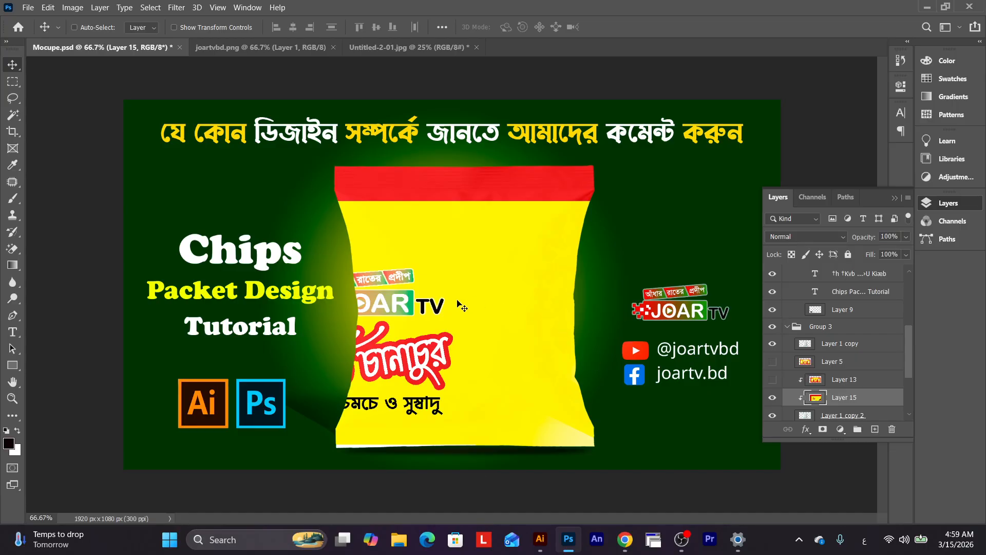
# Scale the pasted artwork down to about 31% width and 40% height and centre its front face over the bag.
pyautogui.moveTo(425, 308); pyautogui.dragTo(493, 308)
pyautogui.hotkey('ctrl', '-')
pyautogui.hotkey('ctrl', '-')
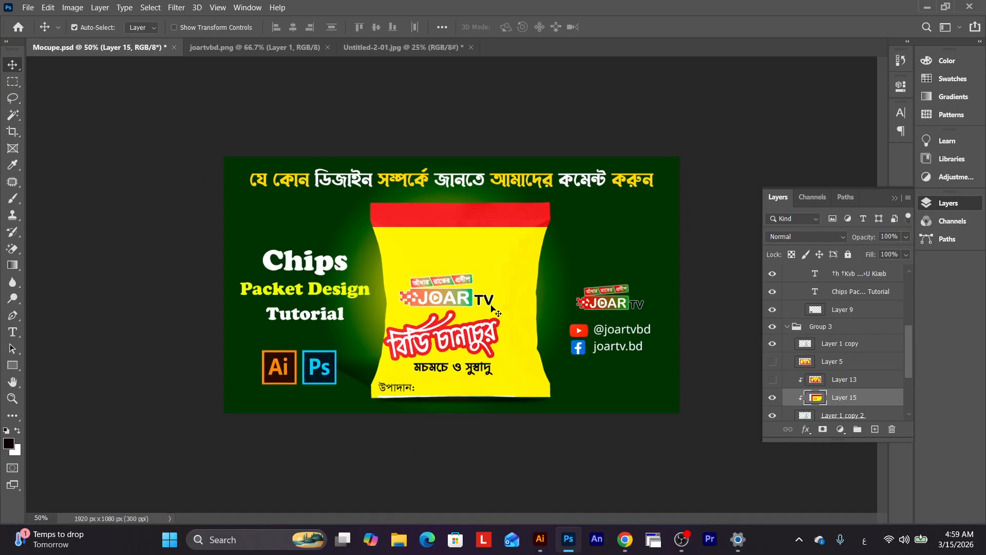
pyautogui.hotkey('ctrl', 't')
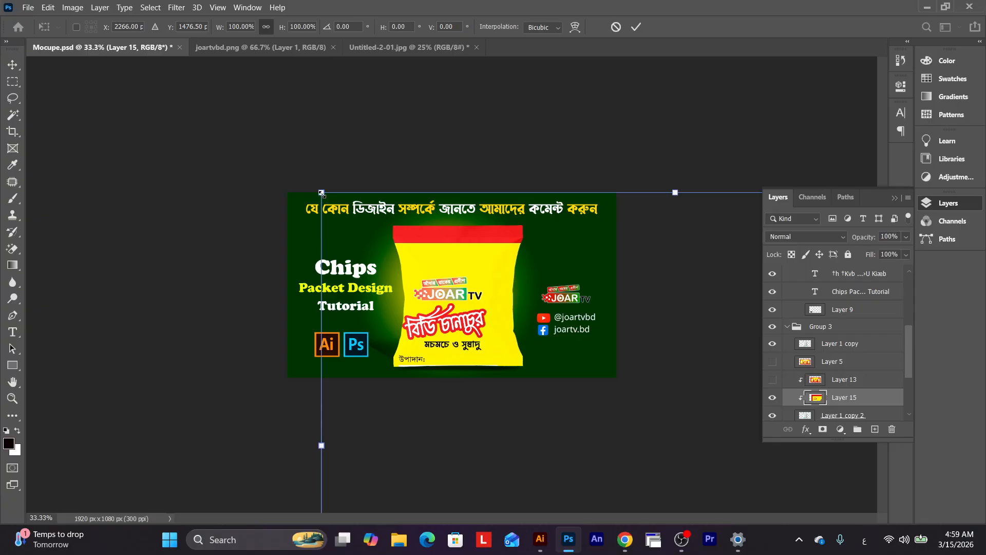
pyautogui.moveTo(322, 194); pyautogui.dragTo(566, 344)
pyautogui.moveTo(637, 415); pyautogui.dragTo(421, 265)
pyautogui.hotkey('ctrl', '+')
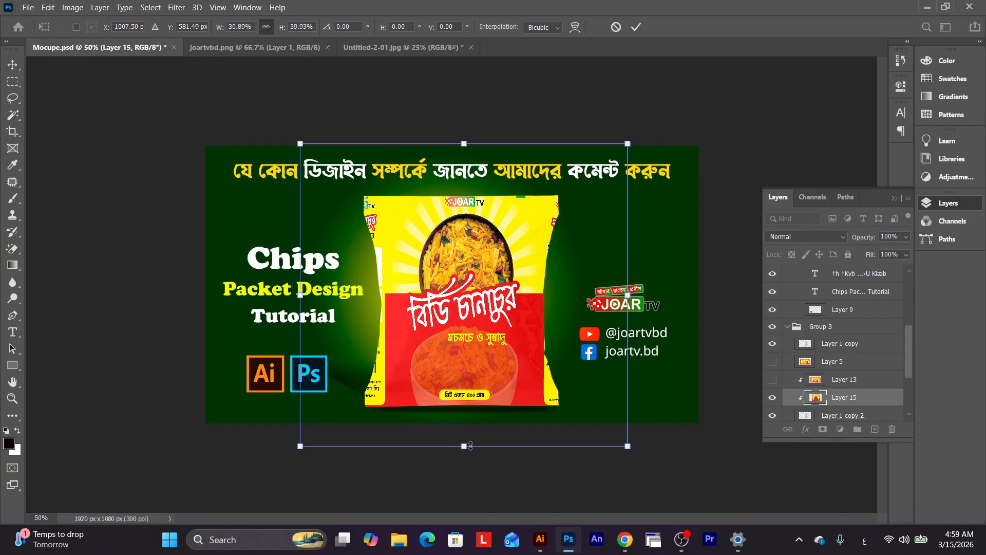
# Reduce the artwork's height to about 32% and stretch it sideways until the front face fills the bag, and apply the transform.
pyautogui.moveTo(470, 446); pyautogui.dragTo(463, 422)
pyautogui.moveTo(462, 143); pyautogui.dragTo(461, 179)
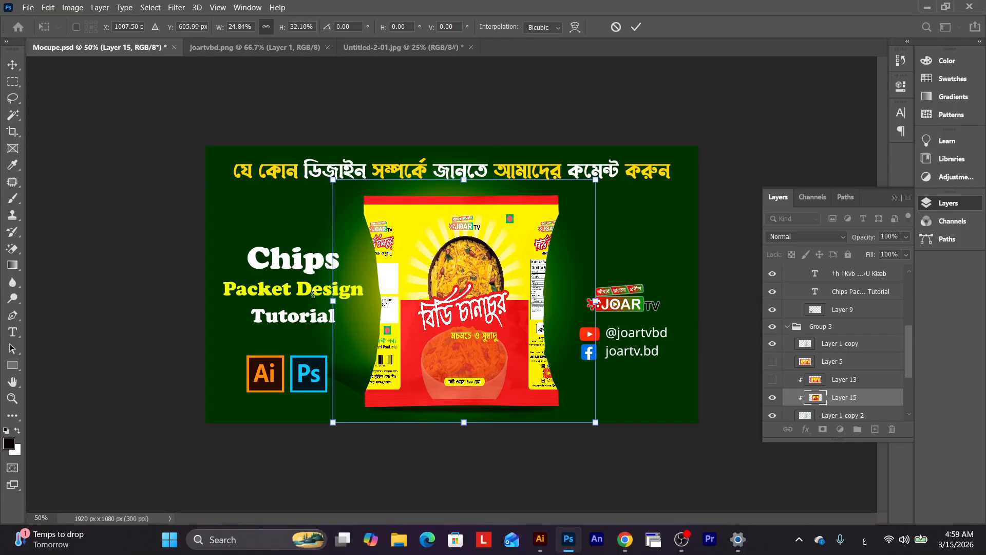
pyautogui.moveTo(333, 305); pyautogui.dragTo(287, 302)
pyautogui.moveTo(595, 301); pyautogui.dragTo(651, 295)
pyautogui.moveTo(288, 306); pyautogui.dragTo(265, 304)
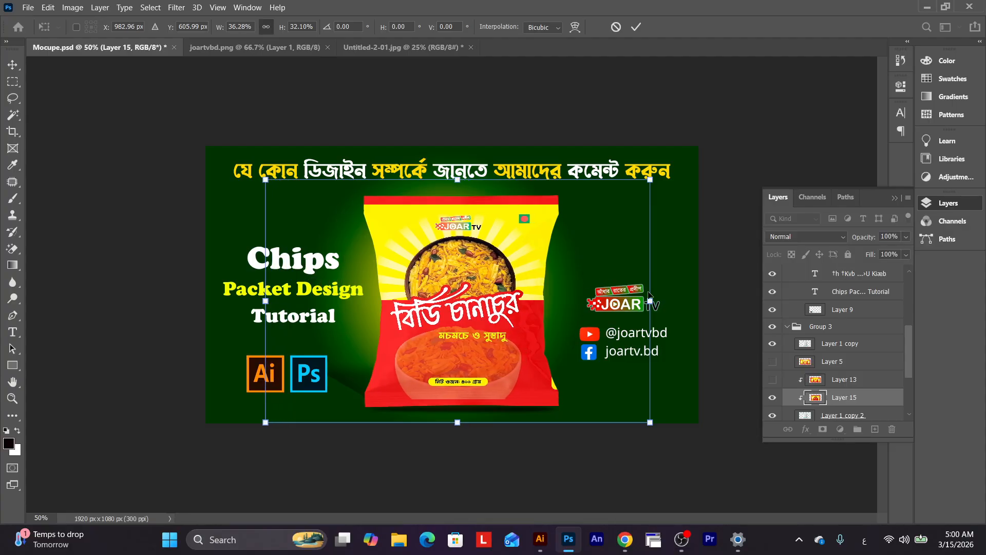
pyautogui.moveTo(650, 301); pyautogui.dragTo(659, 301)
pyautogui.press('Return')
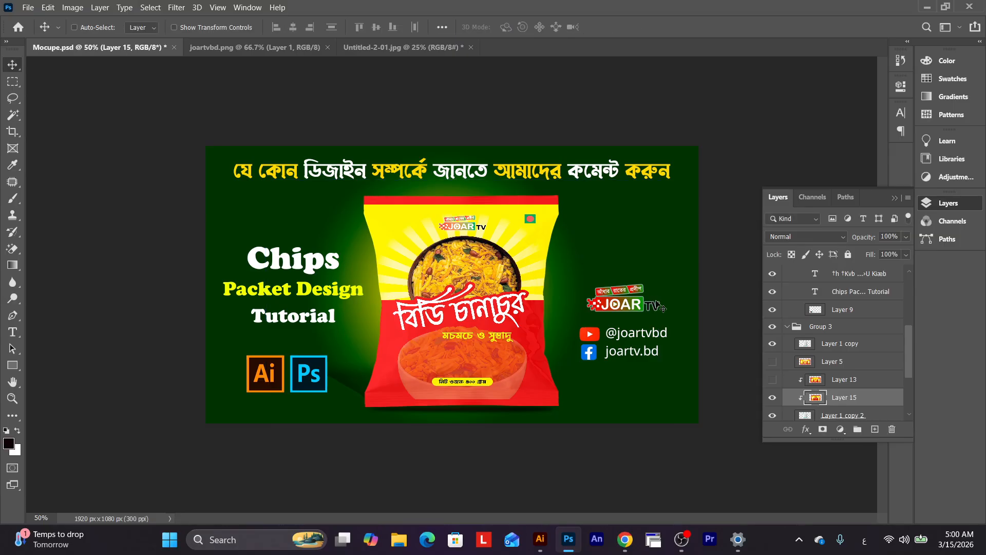
# Lower the artwork's upper edge slightly, to 97.78% height, so its red band covers the bag's top seal.
pyautogui.hotkey('ctrl', '+')
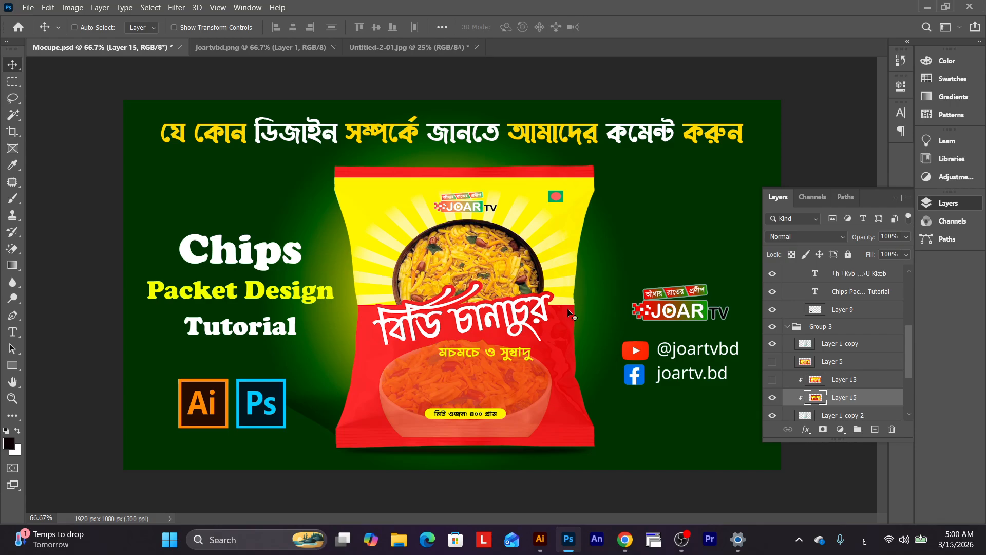
pyautogui.hotkey('ctrl', 't')
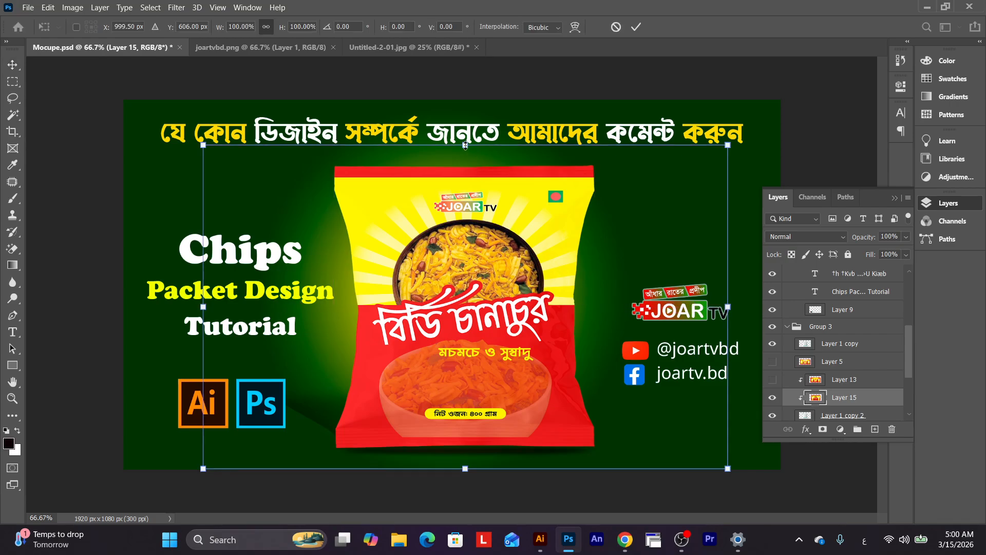
pyautogui.moveTo(465, 145); pyautogui.dragTo(465, 153)
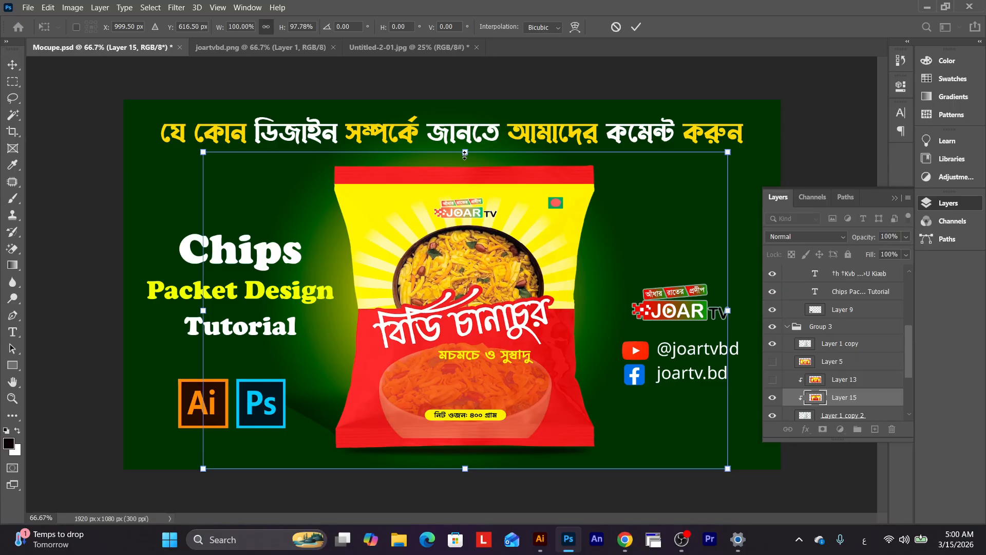
pyautogui.press('Return')
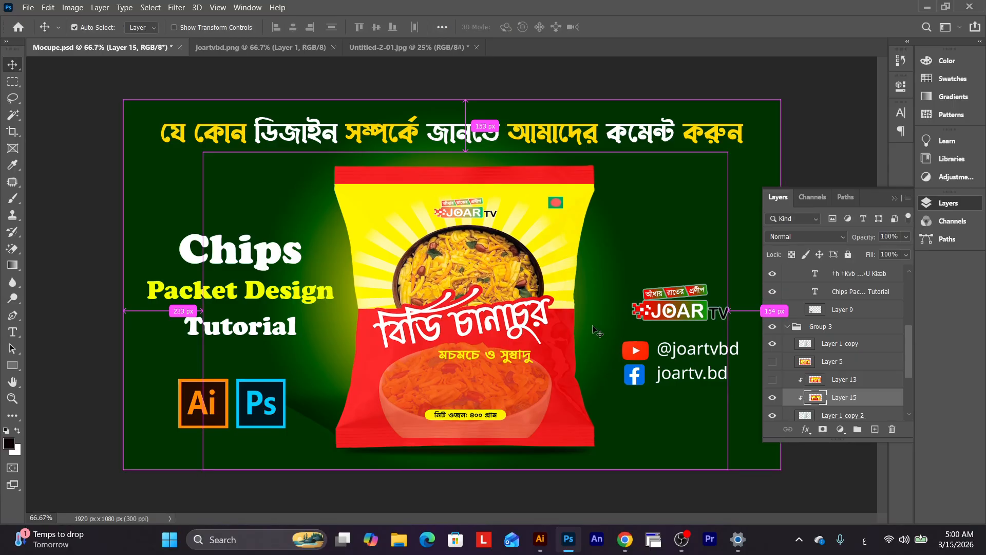
# Set the packet artwork layer's blend mode to Multiply so the bag's folds and shading show through.
pyautogui.hotkey('ctrl', '+')
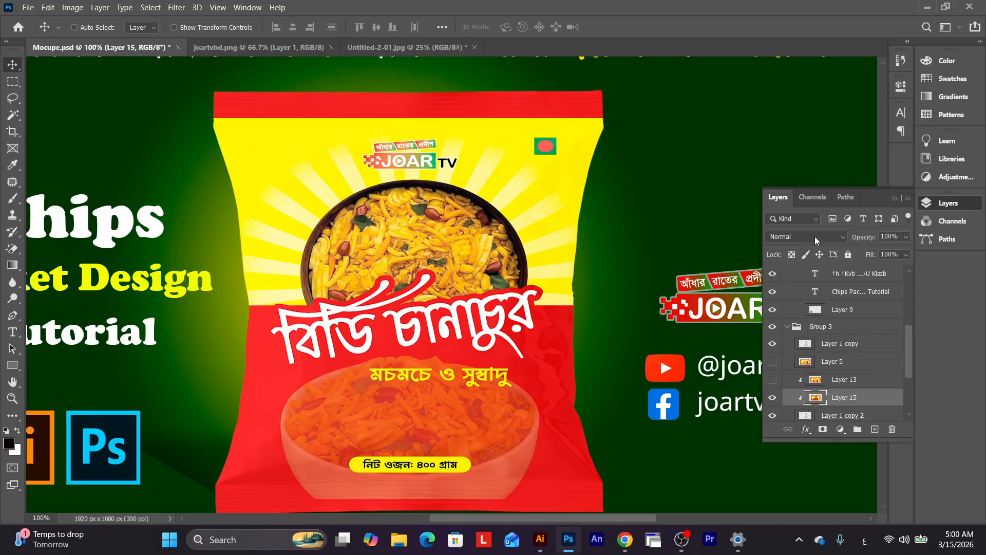
pyautogui.click(815, 237)
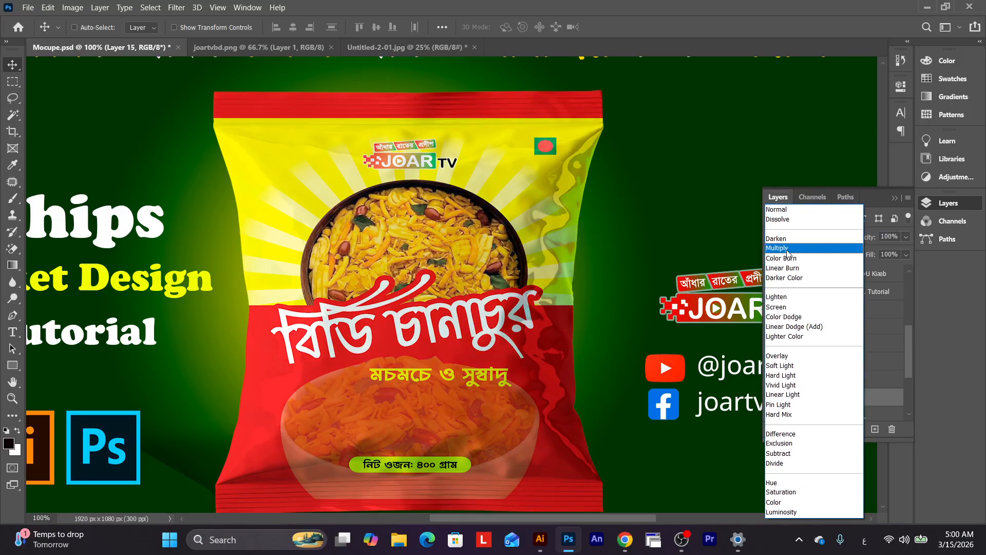
pyautogui.click(788, 248)
pyautogui.hotkey('ctrl', '-')
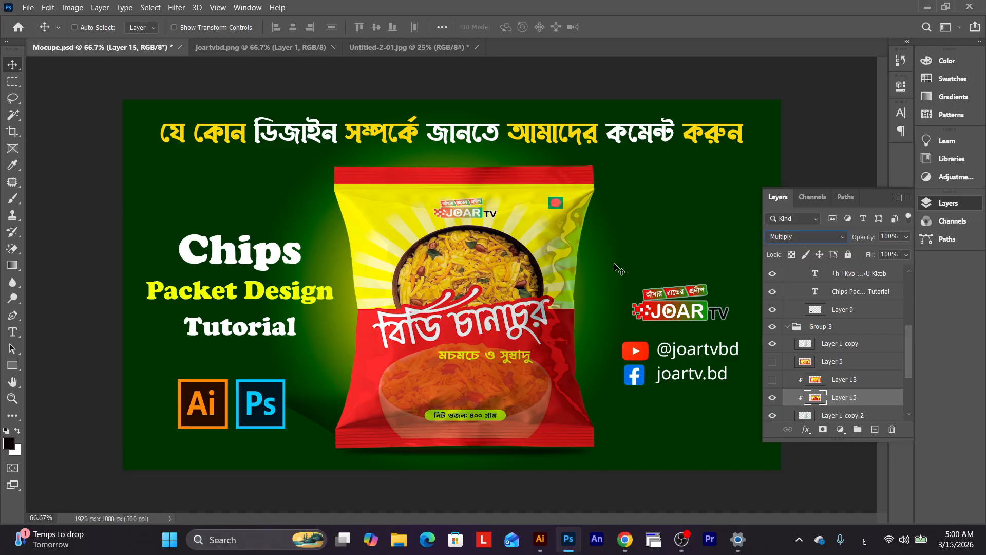
pyautogui.press('ctrl')
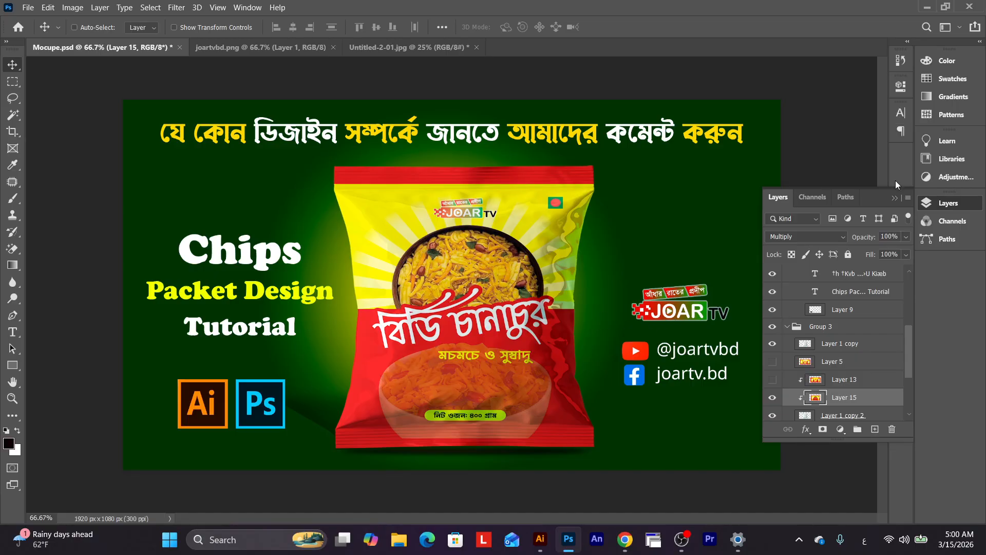
# Collapse the layer list, switch to Illustrator to review the flat packet design, and return to the bag mockup in Photoshop.
pyautogui.click(895, 198)
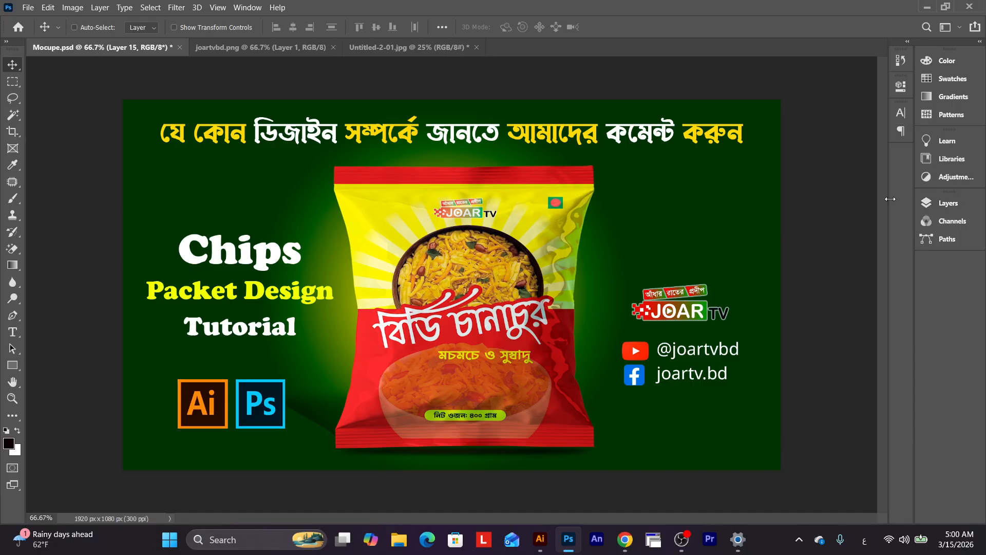
pyautogui.click(540, 540)
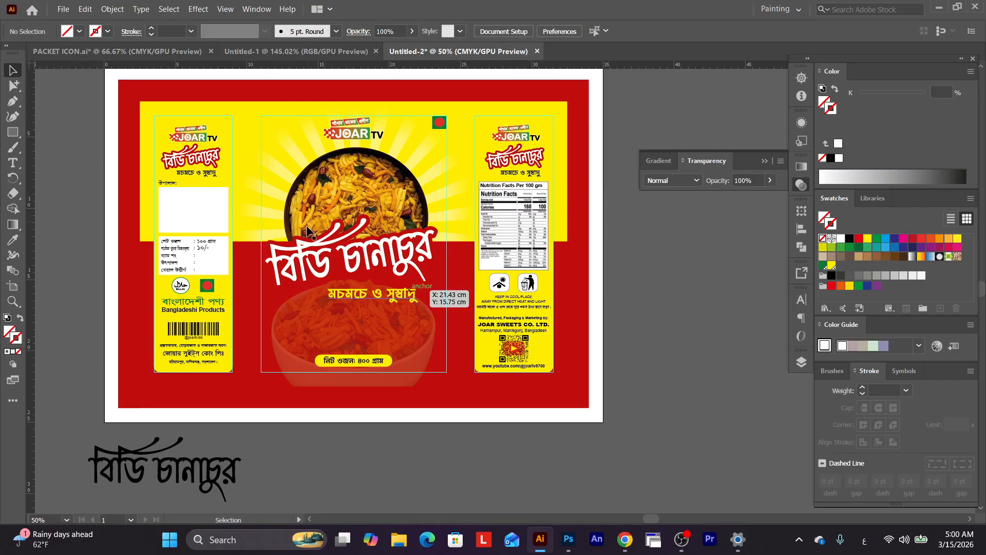
pyautogui.click(569, 540)
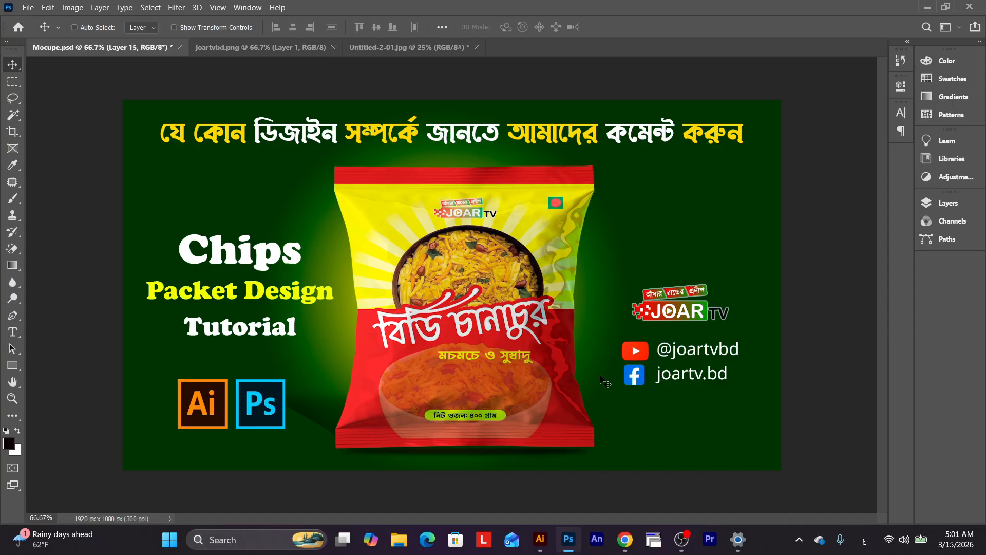
pyautogui.click(682, 540)
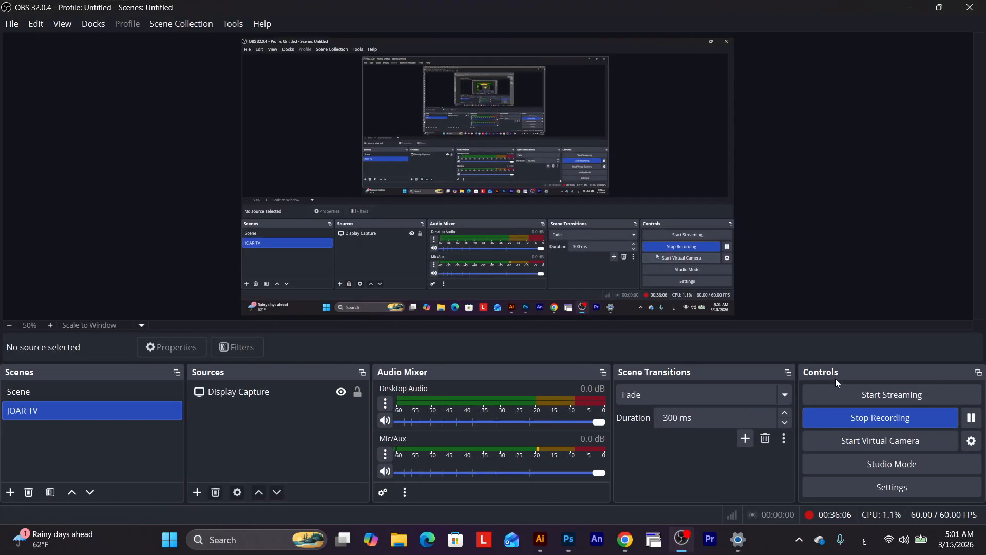